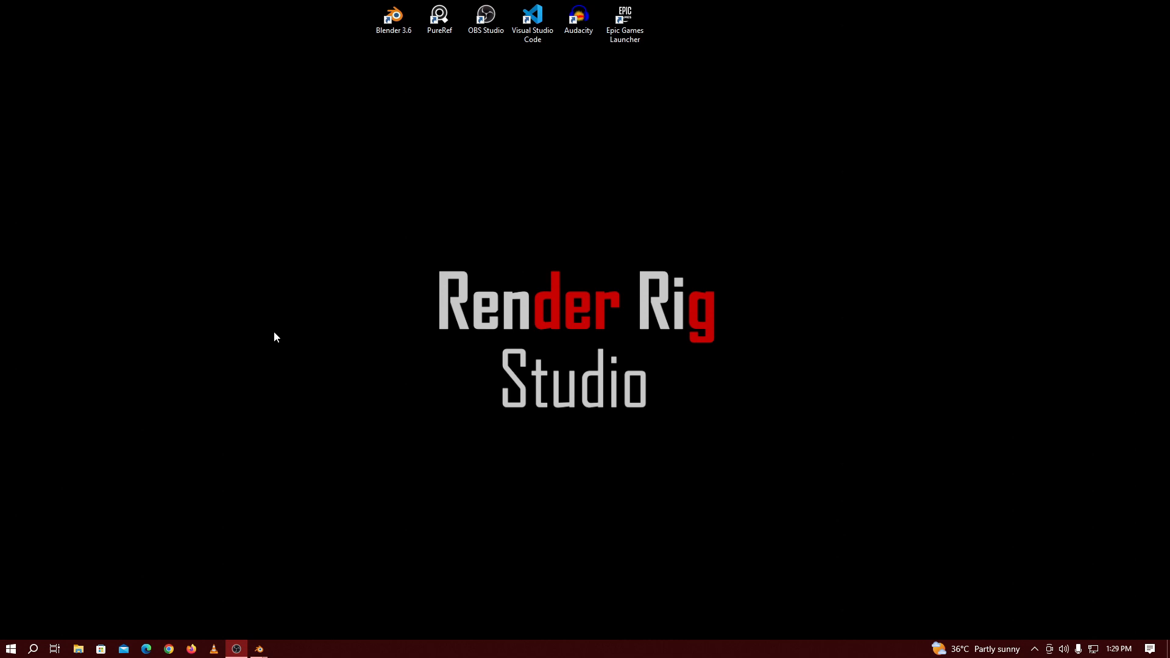
Open the finished house scene and examine the window and door frames and the ring on the door, then minimize it
{"action": "mouse_move", "coordinate": [259, 648]}
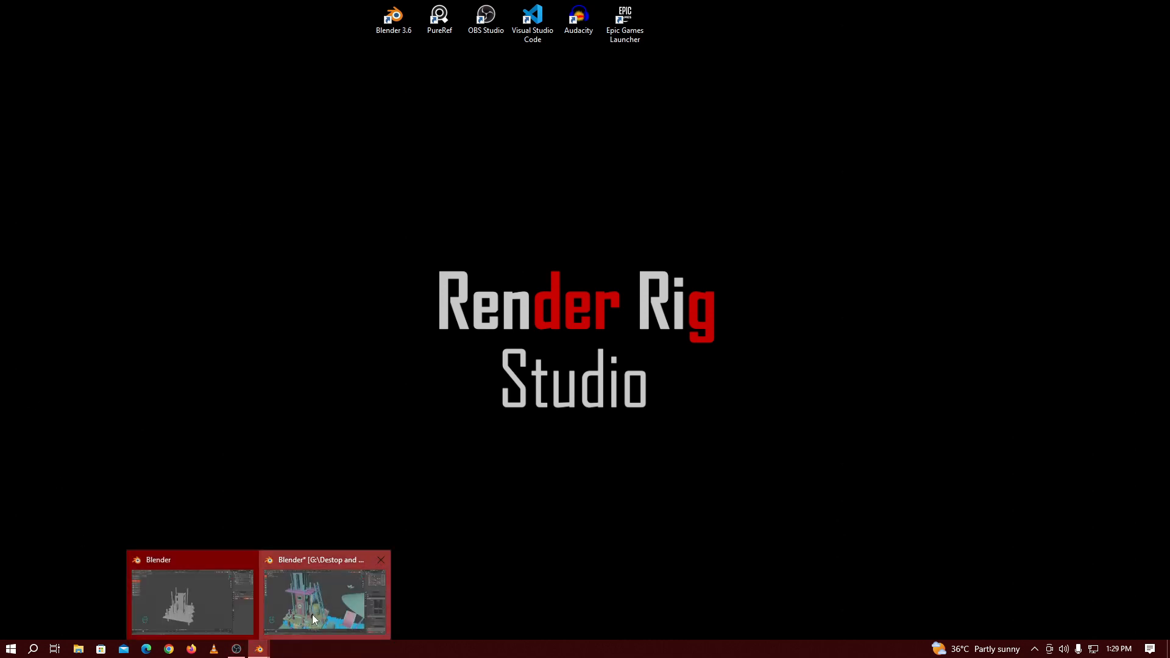
{"action": "left_click", "coordinate": [312, 614]}
{"action": "left_click", "coordinate": [376, 290]}
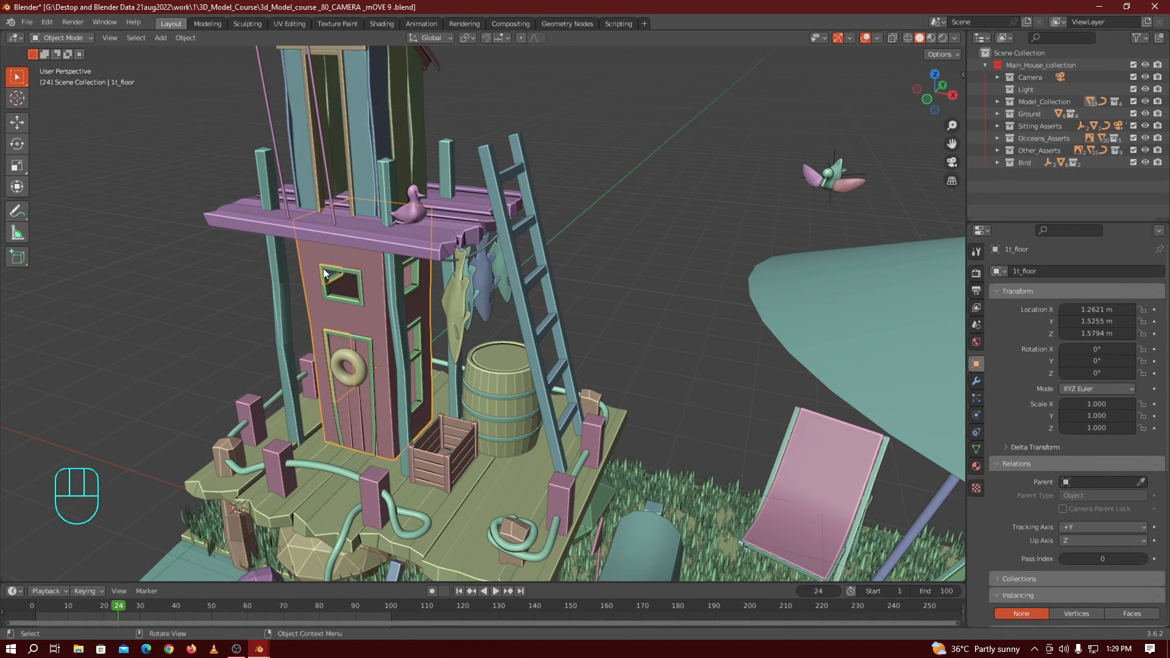
{"action": "left_click_drag", "start_coordinate": [939, 105], "coordinate": [952, 68]}
{"action": "left_click", "coordinate": [434, 345]}
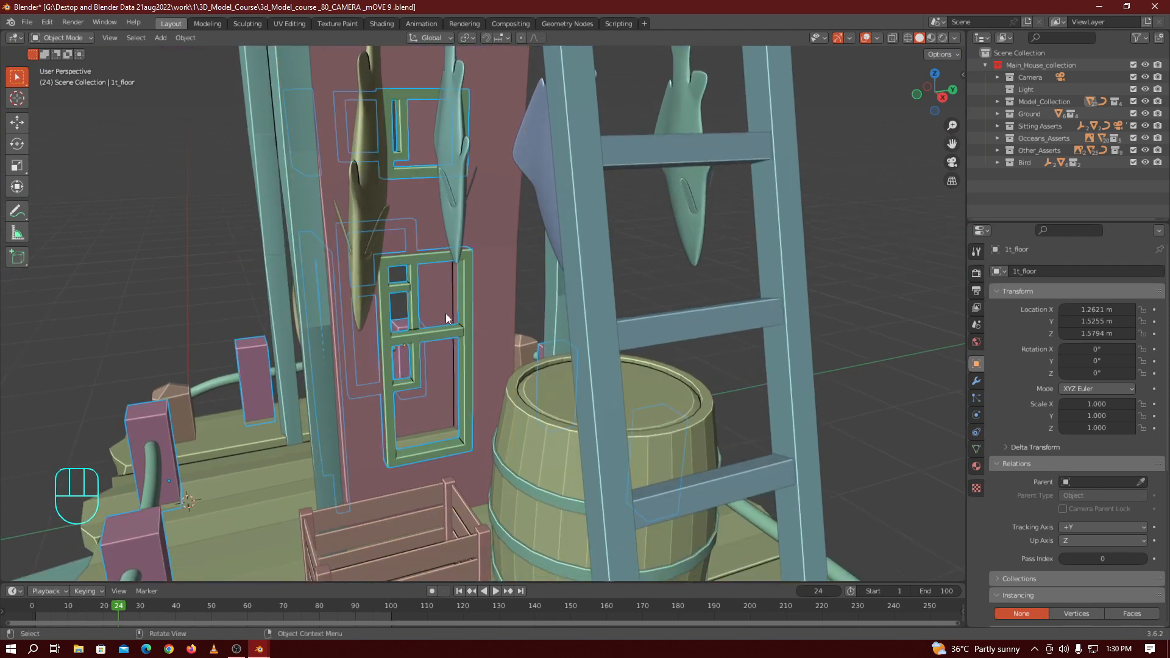
{"action": "left_click_drag", "start_coordinate": [938, 101], "coordinate": [953, 146]}
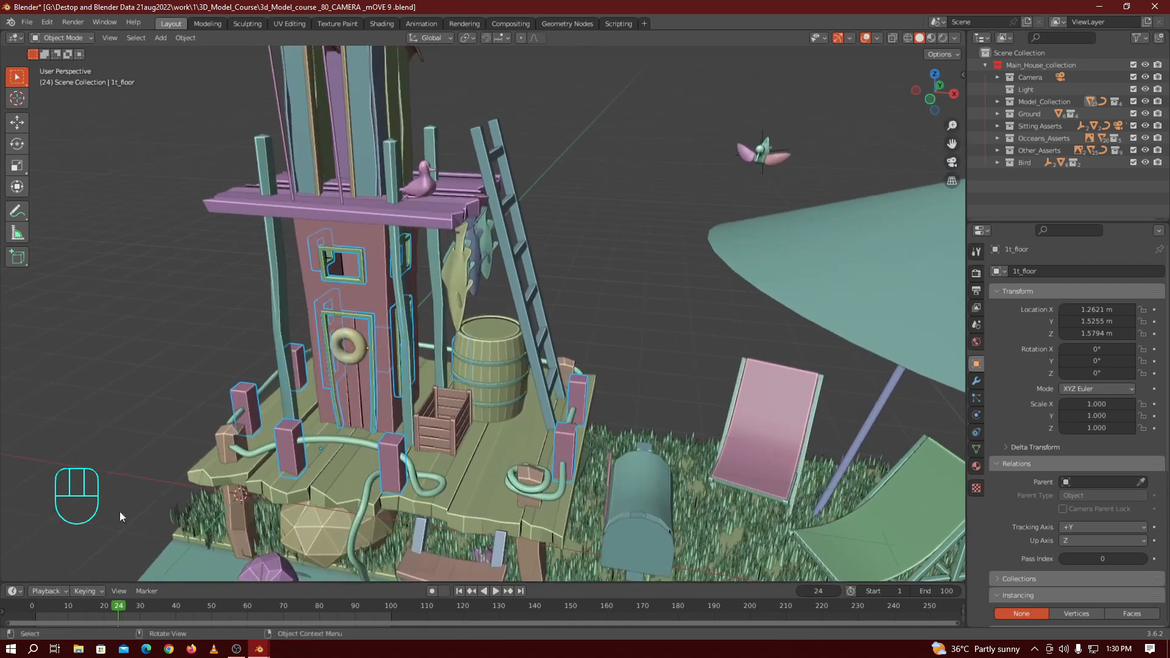
{"action": "left_click", "coordinate": [360, 338]}
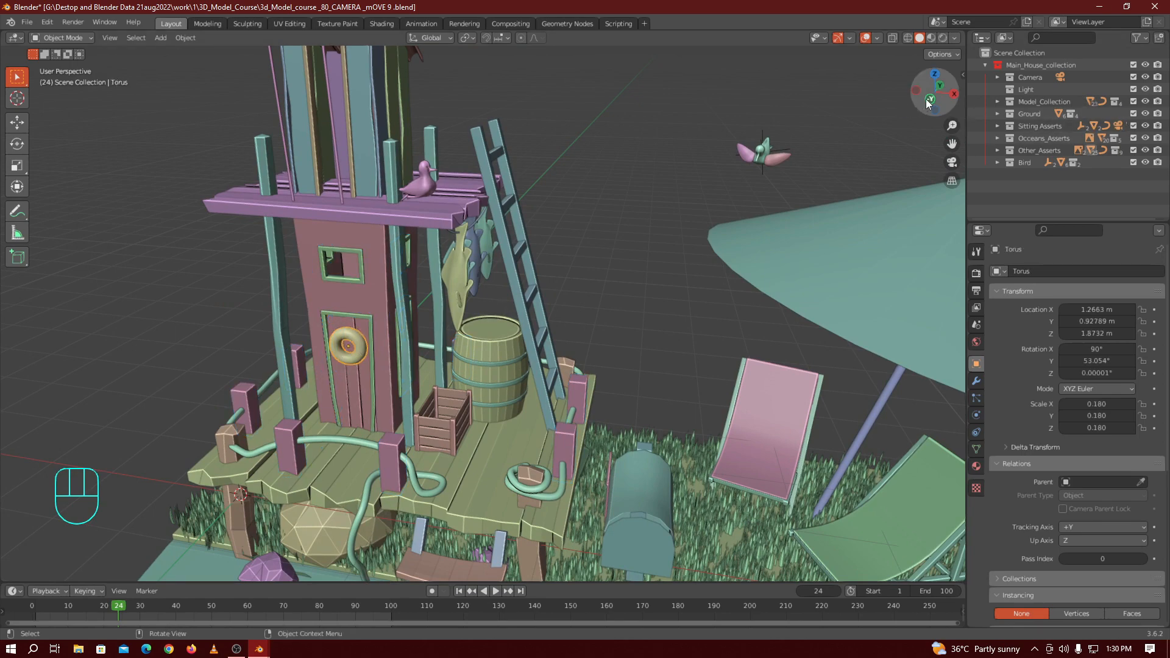
{"action": "left_click_drag", "start_coordinate": [927, 103], "coordinate": [785, 110]}
{"action": "left_click", "coordinate": [1099, 7]}
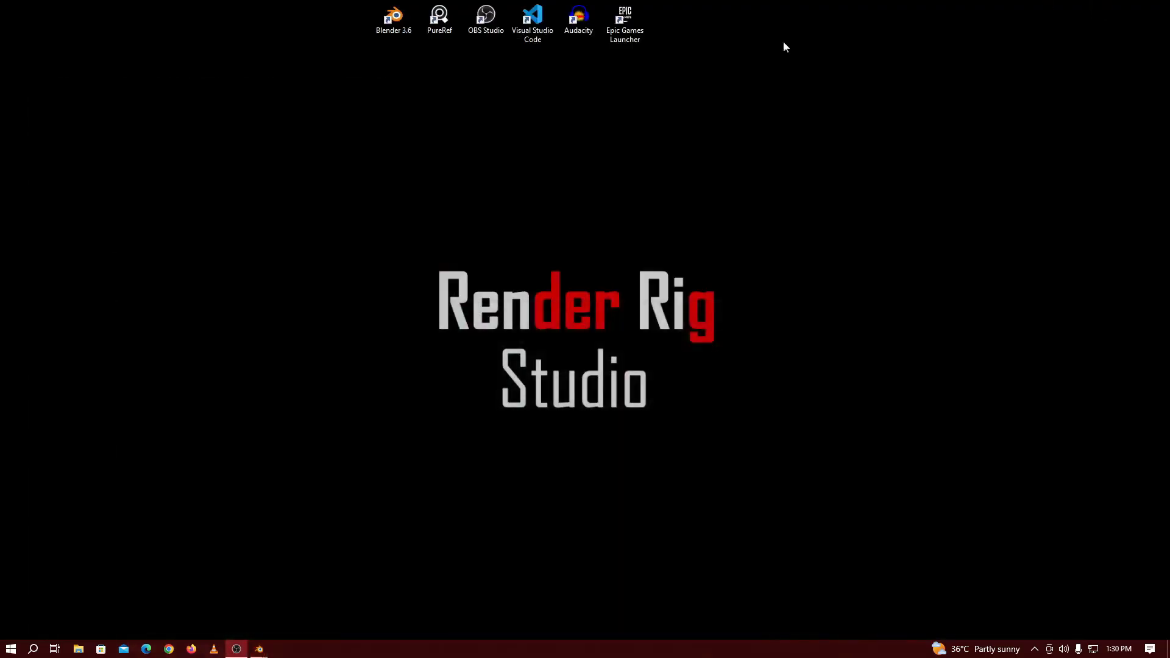
Switch to the other Blender window with the dock and house work and collapse the Base_Lowpoly collection
{"action": "left_click", "coordinate": [218, 600]}
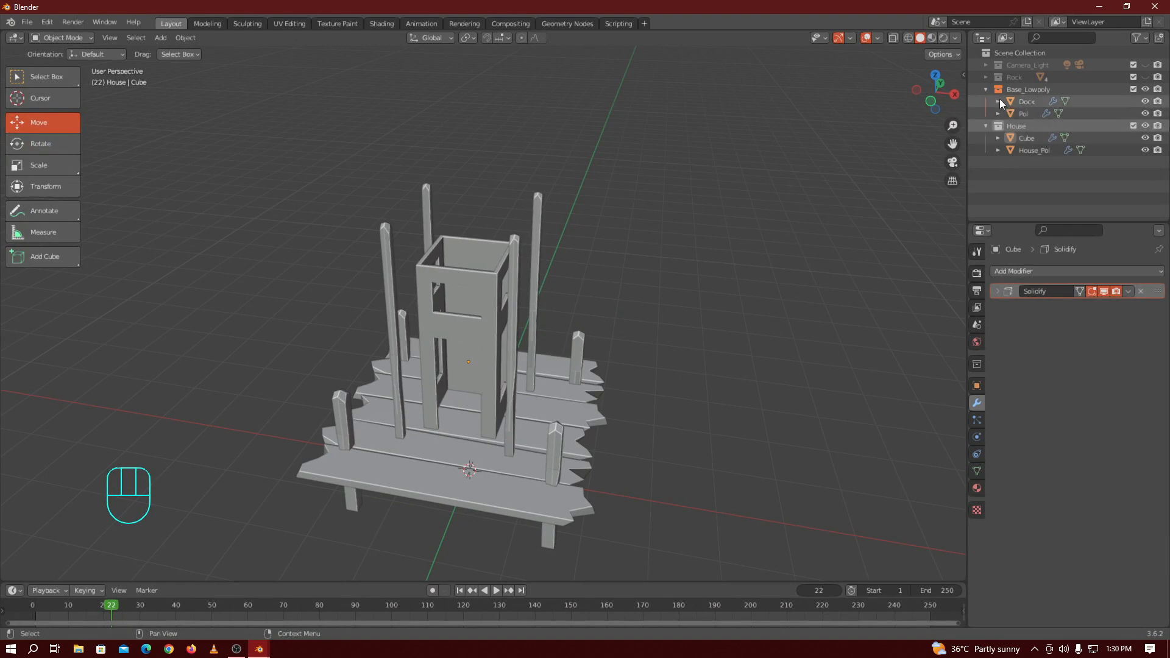
{"action": "left_click", "coordinate": [982, 89]}
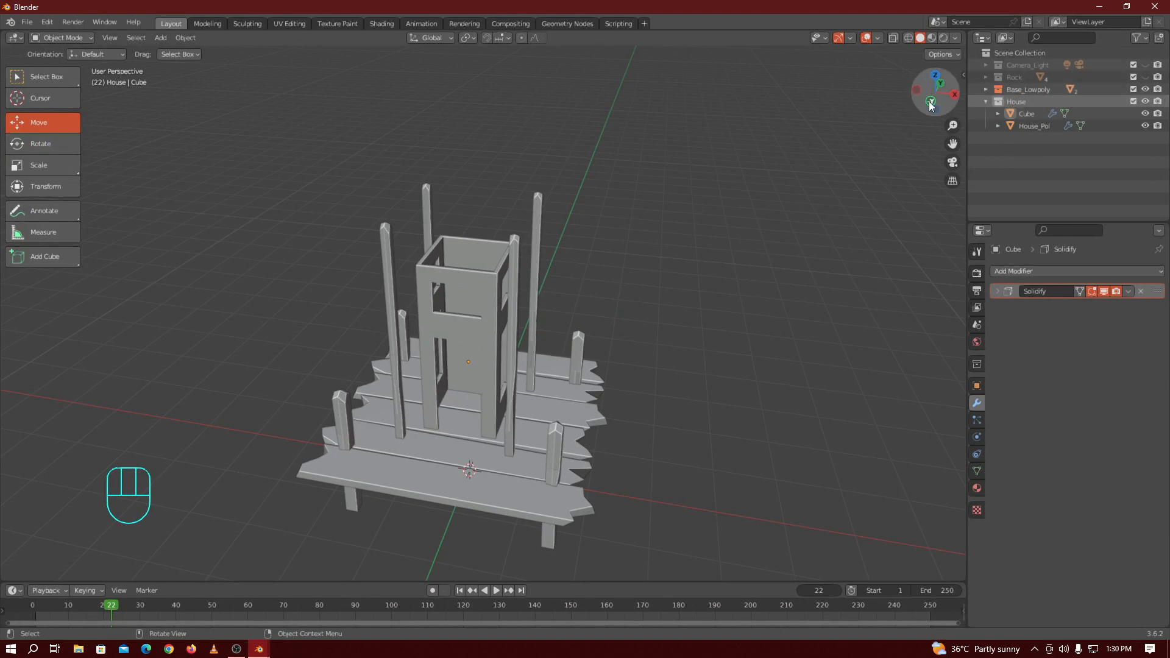
{"action": "mouse_move", "coordinate": [931, 106]}
{"action": "left_mouse_down"}
{"action": "mouse_move", "coordinate": [881, 107]}
{"action": "mouse_move", "coordinate": [956, 104]}
{"action": "mouse_move", "coordinate": [954, 122]}
{"action": "mouse_move", "coordinate": [923, 97]}
{"action": "mouse_move", "coordinate": [910, 113]}
{"action": "left_mouse_up"}
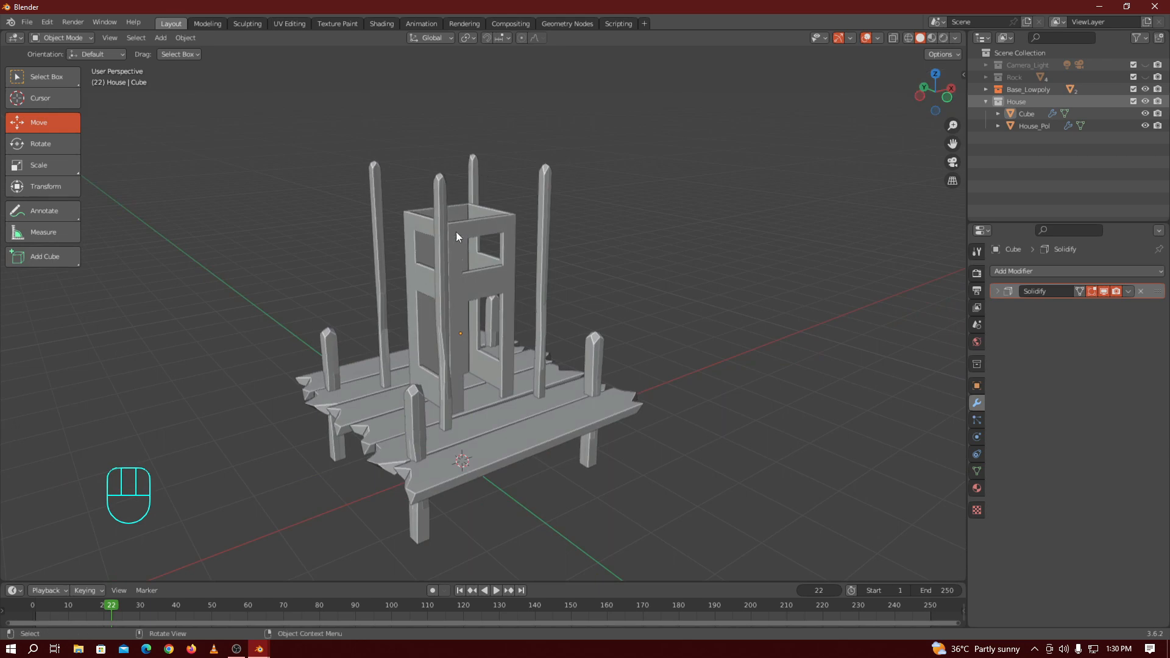
Start editing the house walls' mesh in edge selection mode and select the four edges around the front wall's upper window opening
{"action": "left_click", "coordinate": [491, 262]}
{"action": "key", "text": "Tab"}
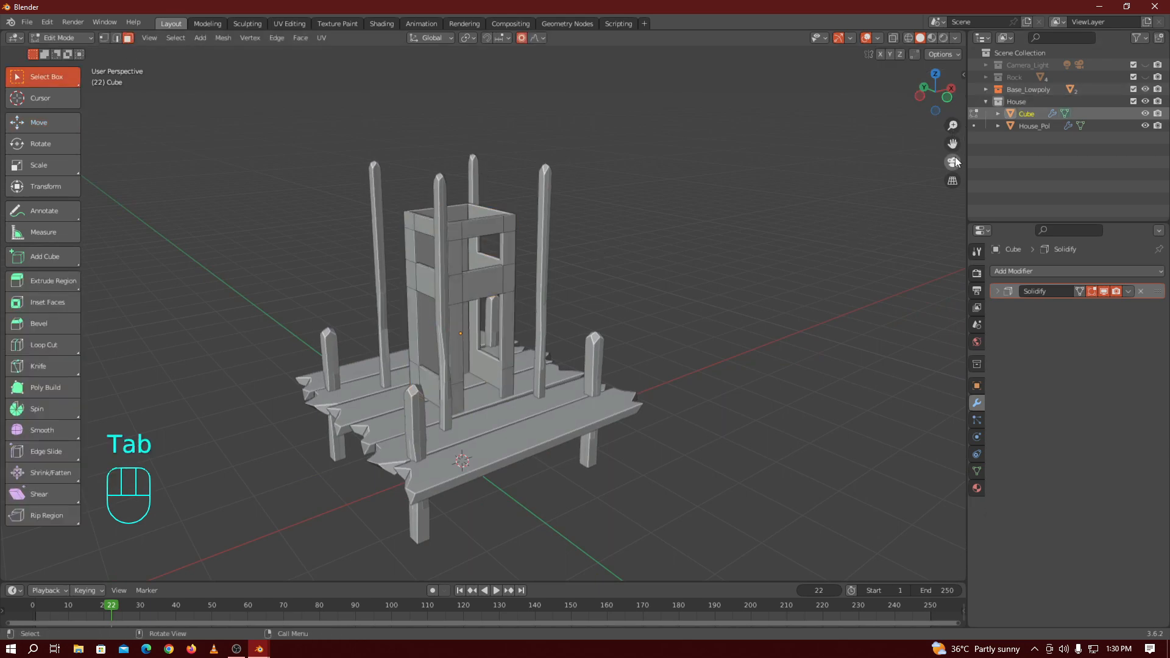
{"action": "left_click_drag", "start_coordinate": [952, 143], "coordinate": [924, 220]}
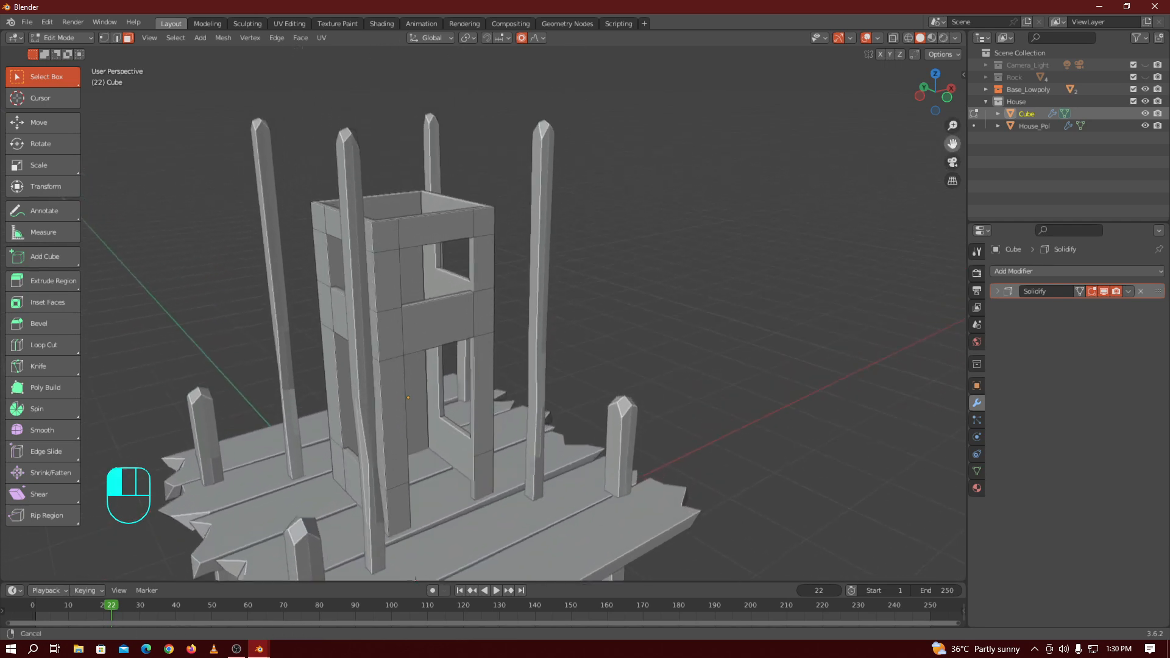
{"action": "left_click", "coordinate": [117, 38]}
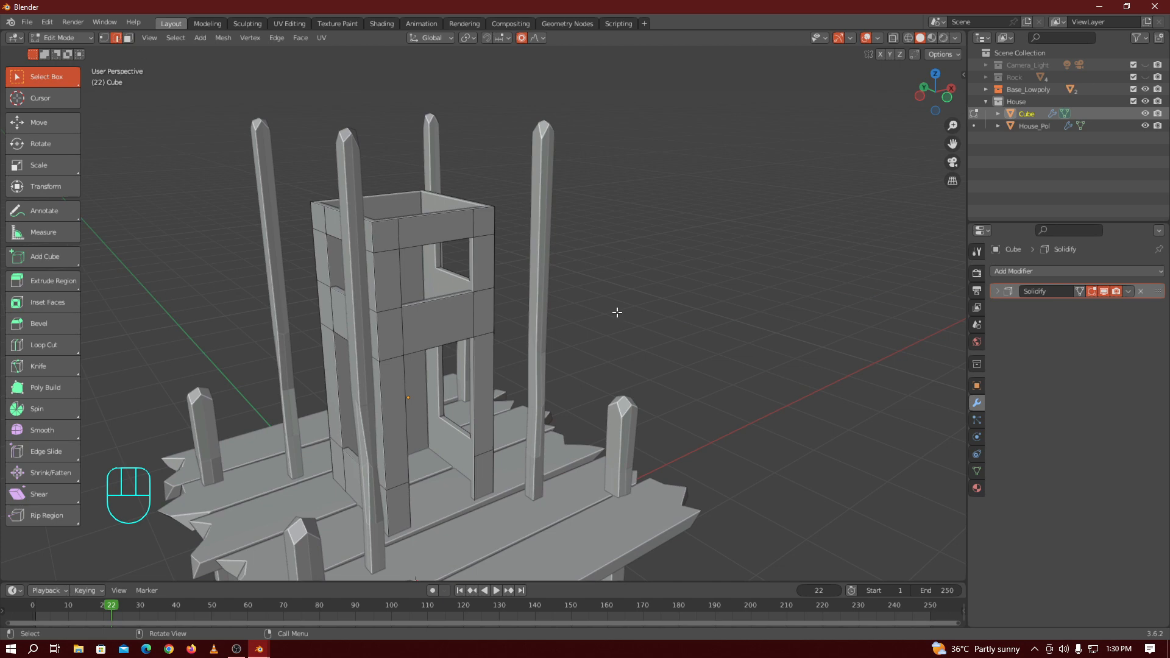
{"action": "left_click", "coordinate": [429, 246]}
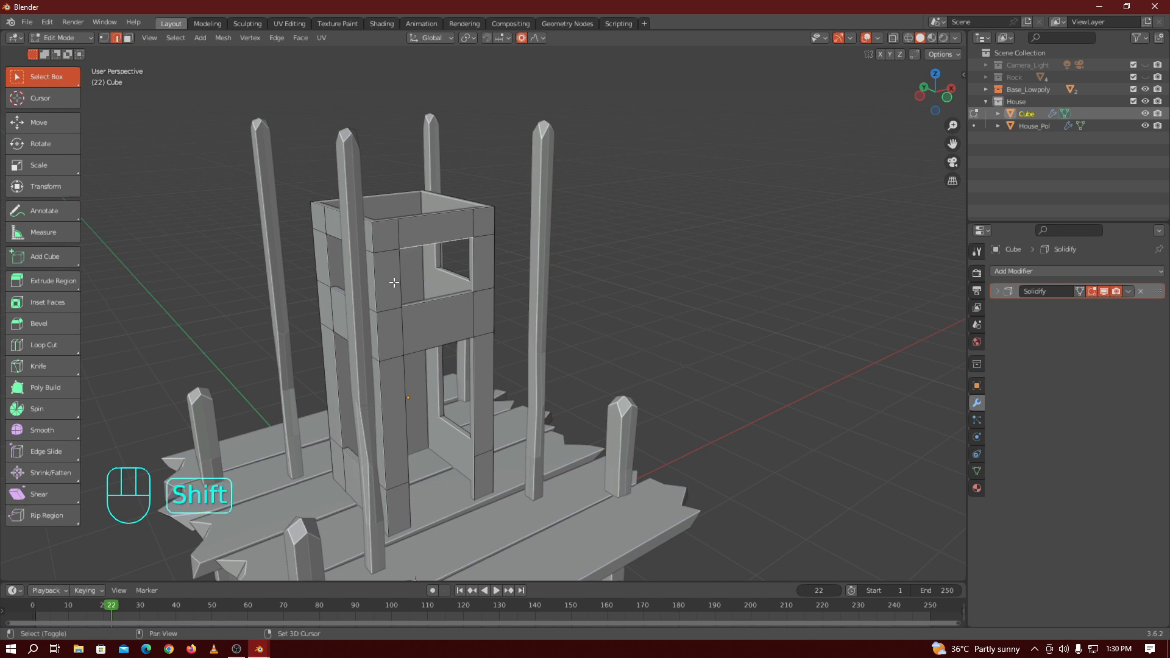
{"action": "left_click", "coordinate": [395, 283], "text": "shift"}
{"action": "left_click", "coordinate": [429, 246]}
{"action": "left_click", "coordinate": [402, 282], "text": "shift"}
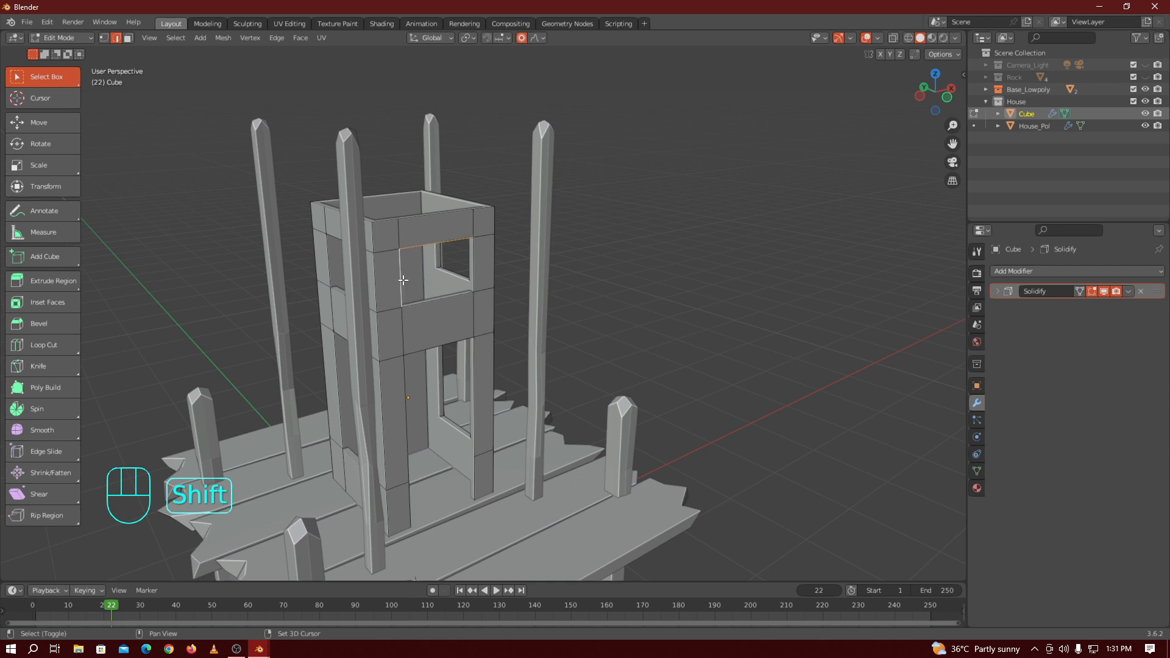
{"action": "left_click", "coordinate": [430, 305], "text": "shift"}
{"action": "left_click", "coordinate": [472, 262], "text": "shift"}
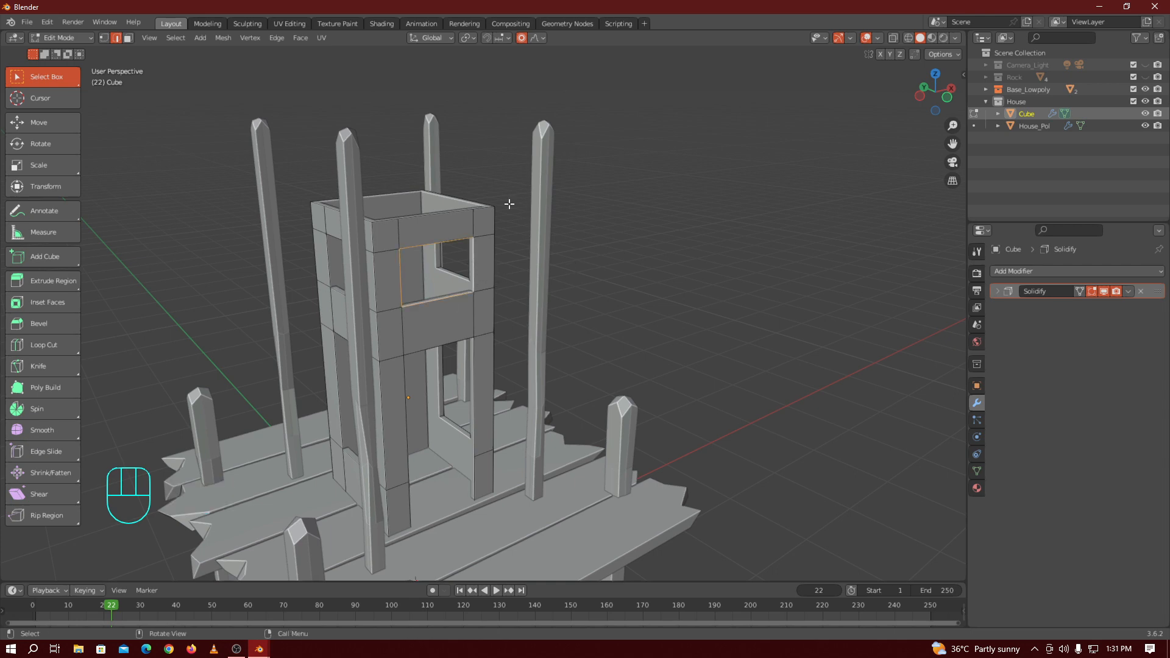
Add the edges along the top and both sides of the front door opening to the selection
{"action": "left_click", "coordinate": [424, 350], "text": "shift"}
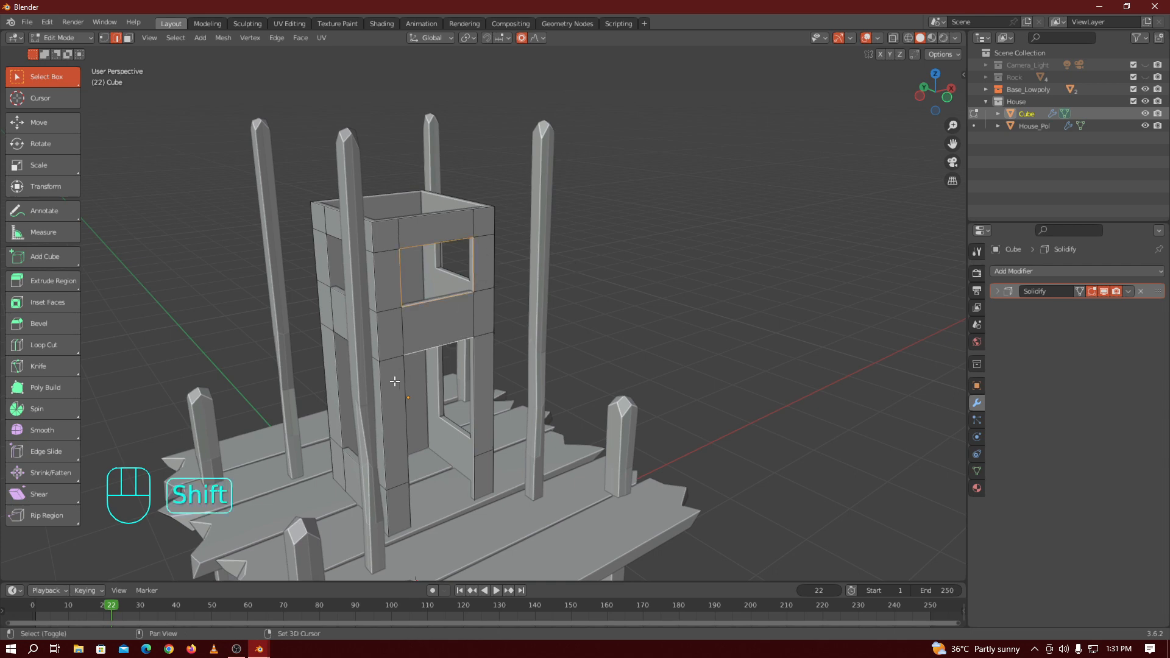
{"action": "left_click", "coordinate": [399, 393], "text": "shift"}
{"action": "left_click", "coordinate": [475, 392], "text": "shift"}
{"action": "left_click", "coordinate": [474, 487], "text": "shift"}
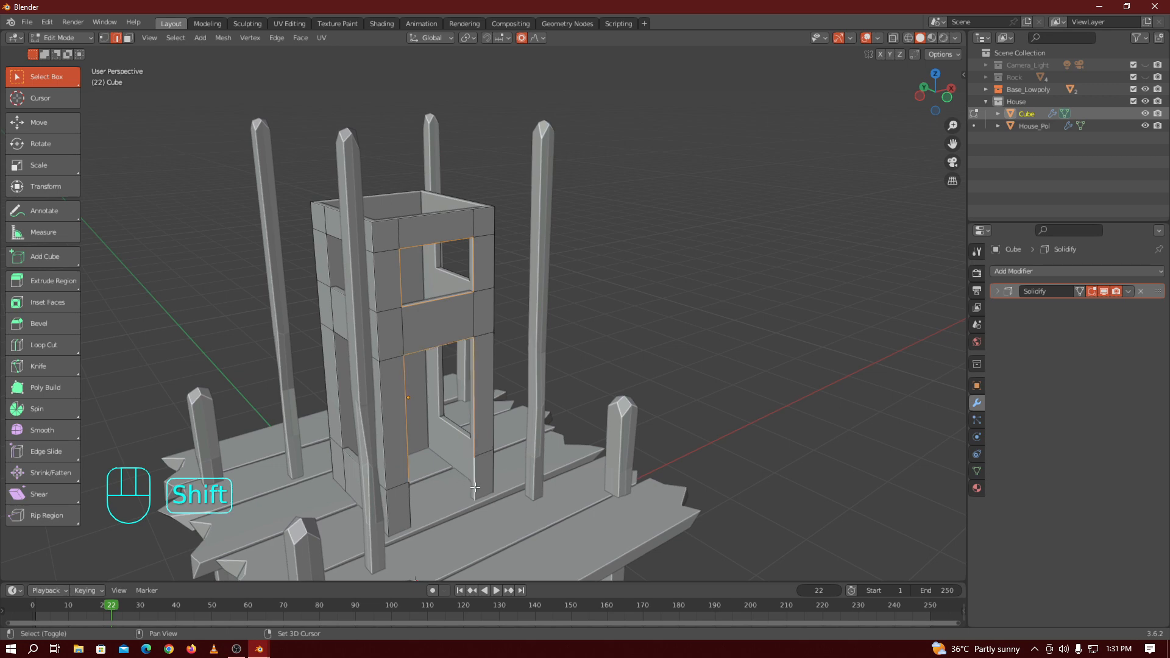
{"action": "left_click", "coordinate": [409, 511], "text": "shift"}
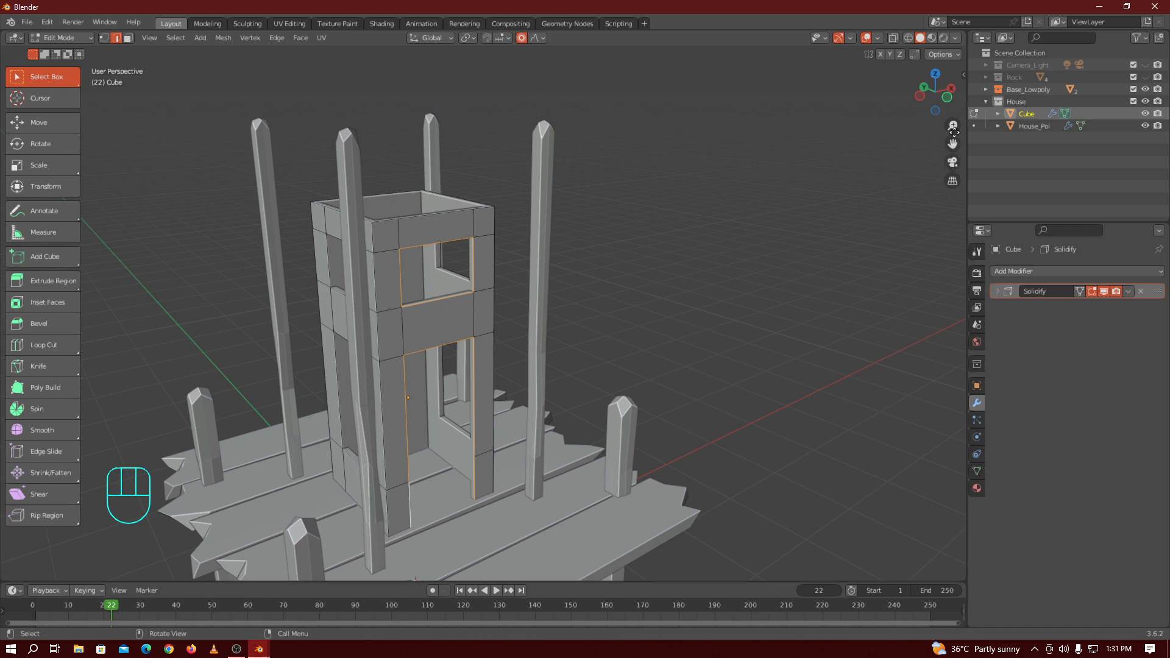
Add the edges around the upper and lower window openings on the -X side wall to the selection
{"action": "mouse_move", "coordinate": [939, 106]}
{"action": "left_mouse_down"}
{"action": "mouse_move", "coordinate": [954, 98]}
{"action": "mouse_move", "coordinate": [936, 108]}
{"action": "left_mouse_up"}
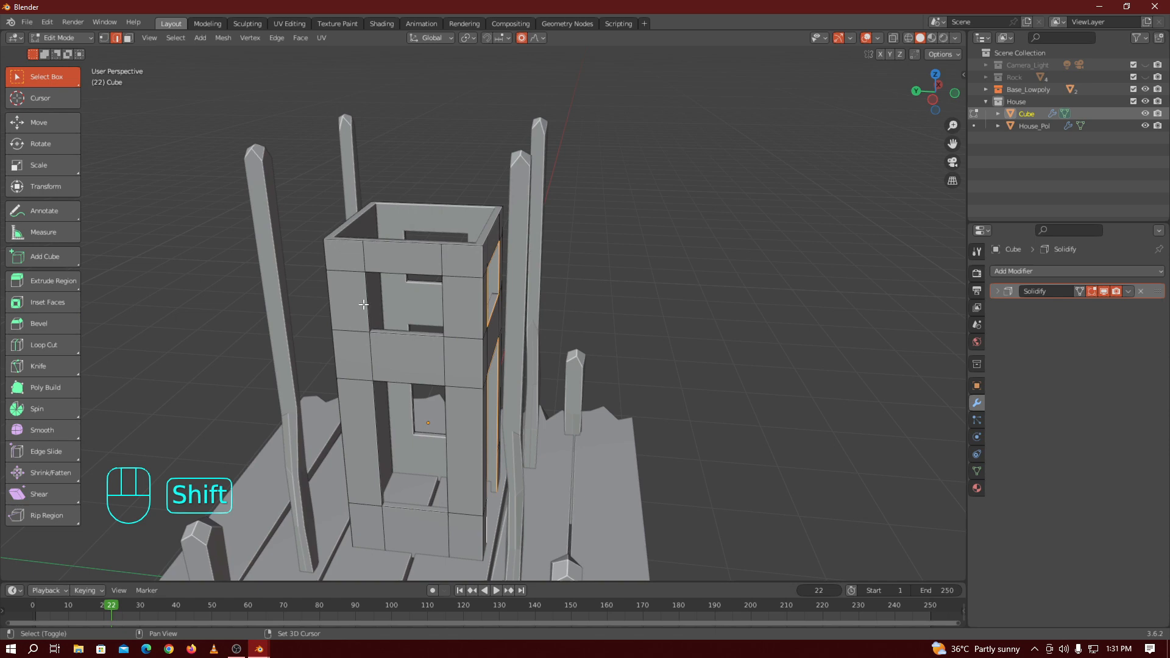
{"action": "left_click", "coordinate": [404, 273], "text": "alt+shift"}
{"action": "left_click", "coordinate": [423, 336], "text": "shift"}
{"action": "key", "text": "alt+a"}
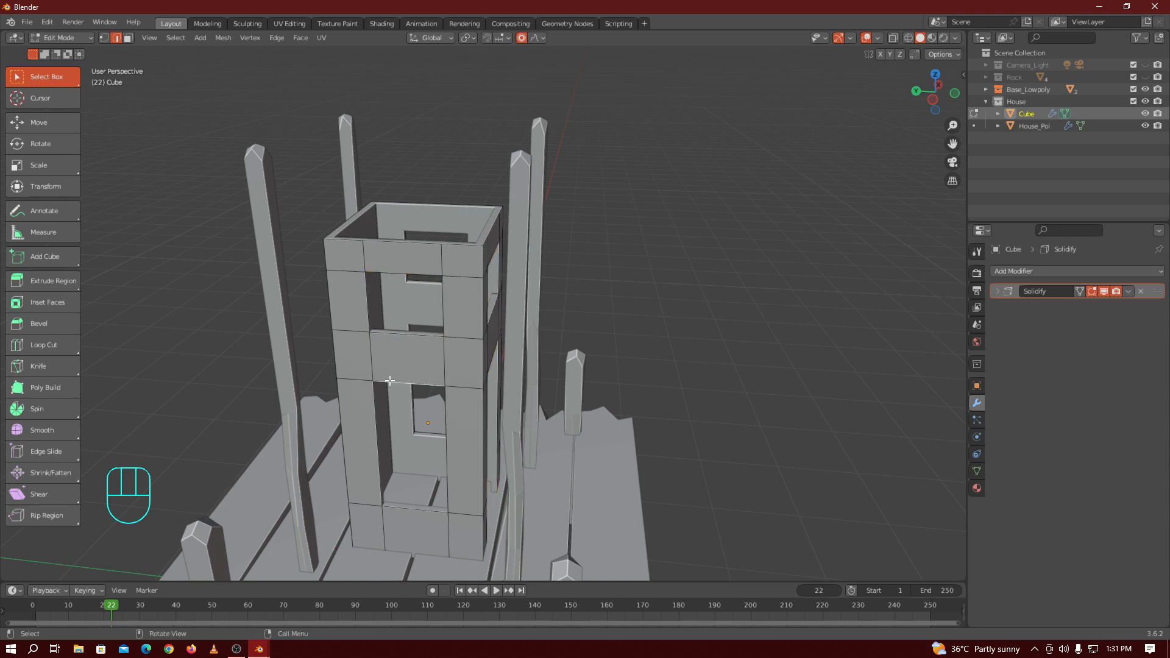
{"action": "key", "text": "ctrl+z"}
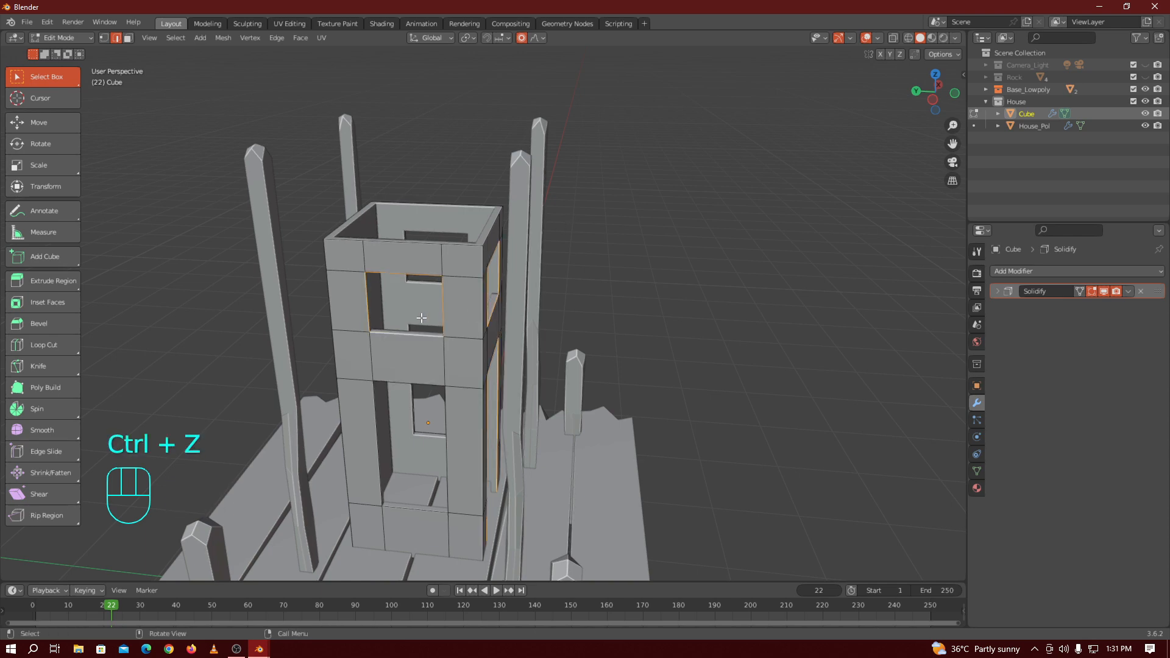
{"action": "left_click", "coordinate": [396, 382], "text": "shift"}
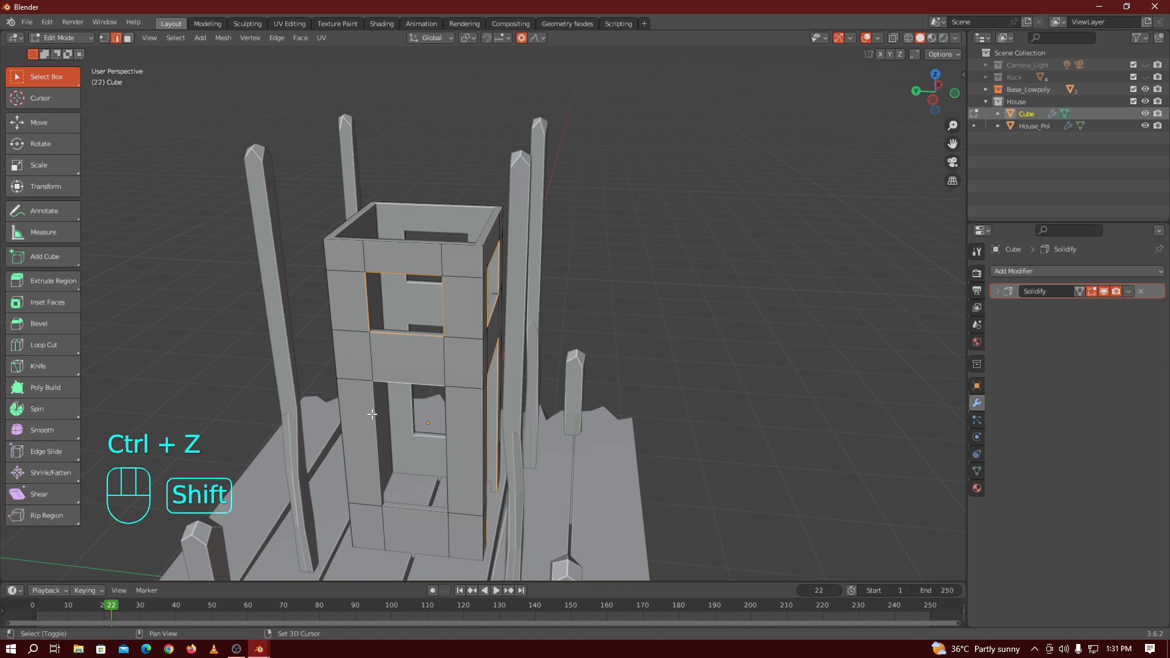
{"action": "left_click", "coordinate": [373, 413], "text": "shift"}
{"action": "left_click", "coordinate": [453, 443], "text": "shift"}
{"action": "left_click", "coordinate": [427, 507], "text": "shift"}
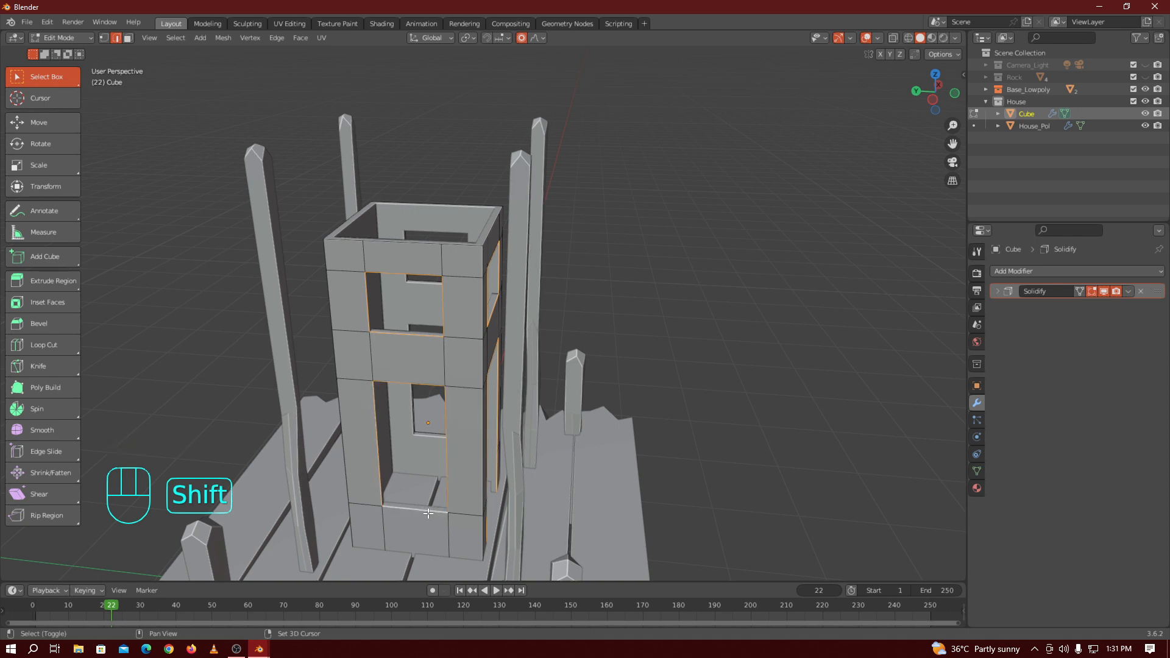
Add the edges around the upper and lower window openings on the opposite, +X side wall to the selection
{"action": "left_click_drag", "start_coordinate": [948, 113], "coordinate": [534, 237]}
{"action": "left_click", "coordinate": [501, 247], "text": "shift"}
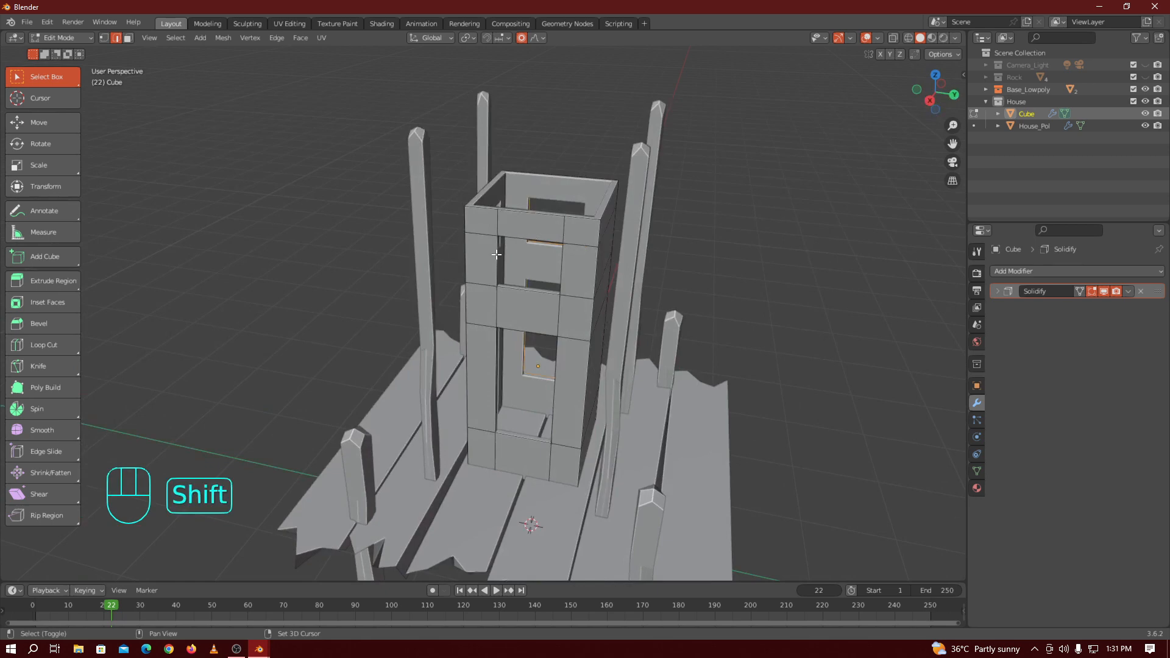
{"action": "key", "text": "ctrl+z"}
{"action": "left_click", "coordinate": [499, 264], "text": "shift"}
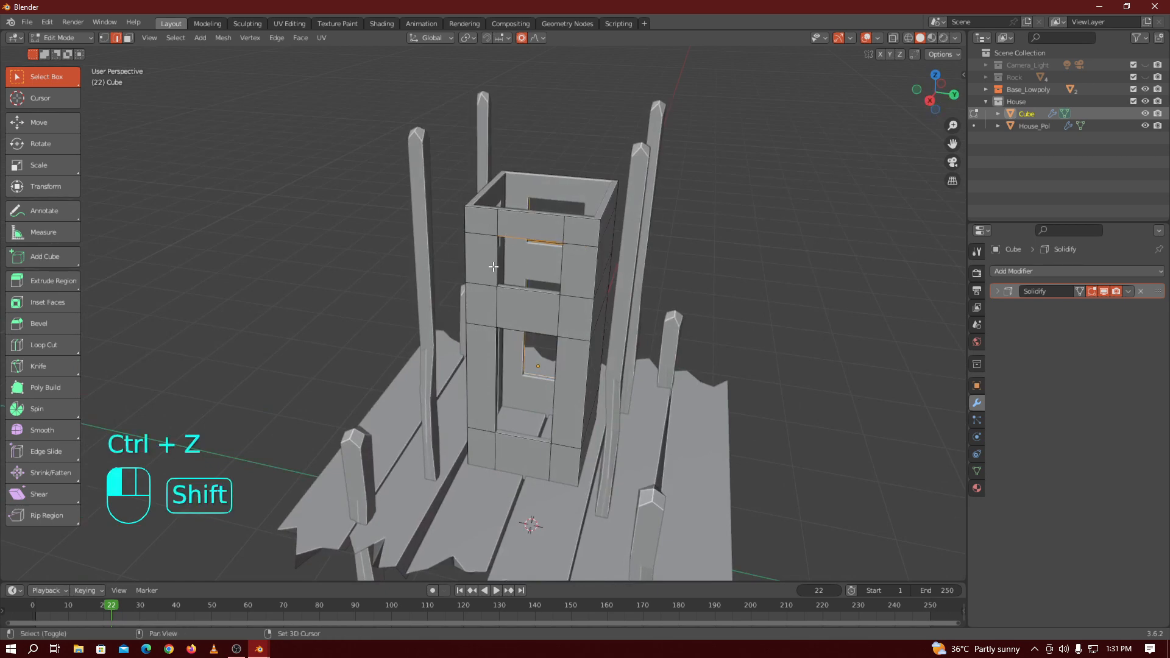
{"action": "left_click", "coordinate": [560, 290], "text": "shift"}
{"action": "left_click", "coordinate": [503, 331], "text": "shift"}
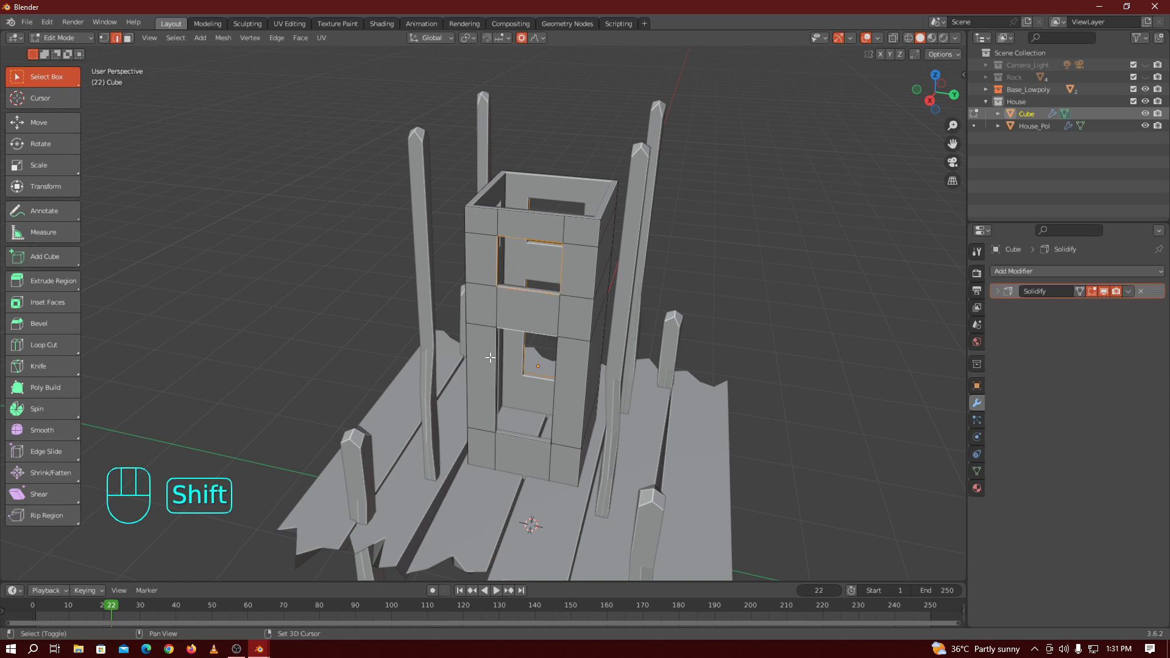
{"action": "left_click", "coordinate": [492, 359], "text": "shift"}
{"action": "left_click", "coordinate": [556, 386], "text": "shift"}
{"action": "left_click", "coordinate": [526, 435], "text": "shift"}
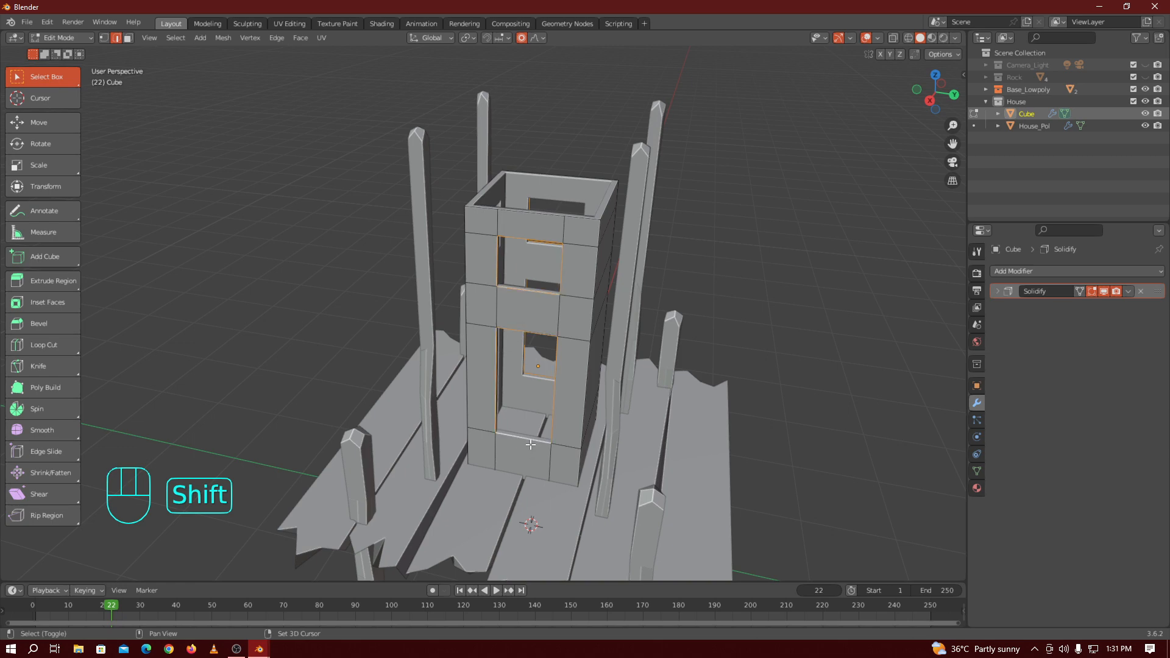
Duplicate the selected opening edges in place and separate the mesh by loose parts
{"action": "left_click_drag", "start_coordinate": [918, 98], "coordinate": [955, 91]}
{"action": "key", "text": "shift+d"}
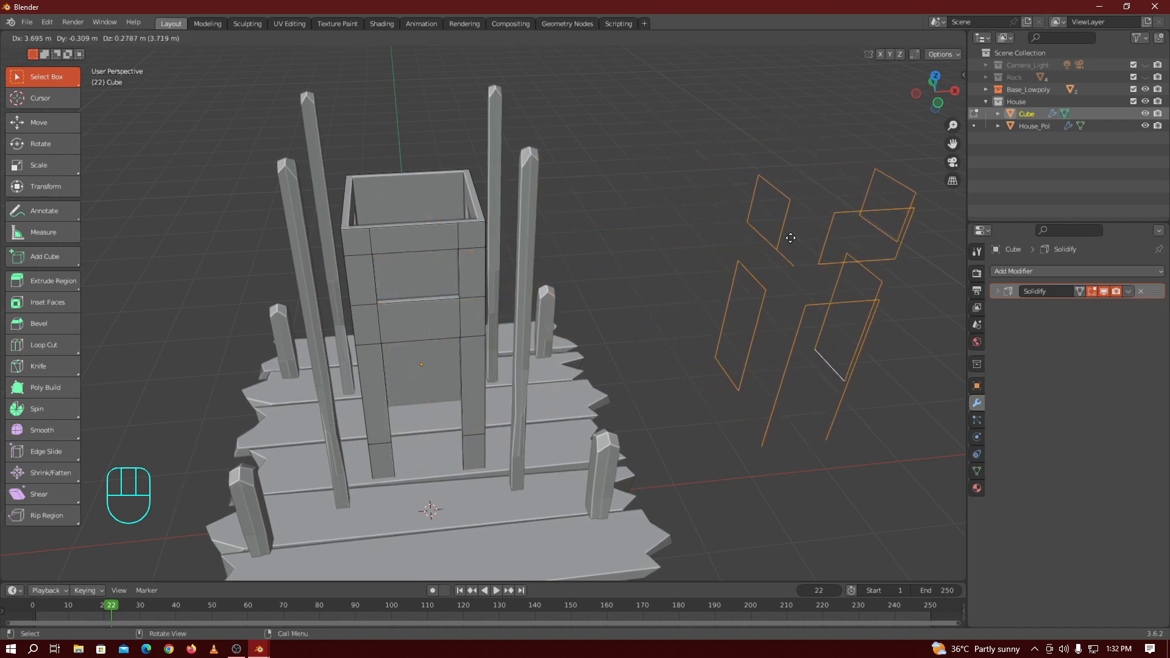
{"action": "right_click", "coordinate": [790, 238]}
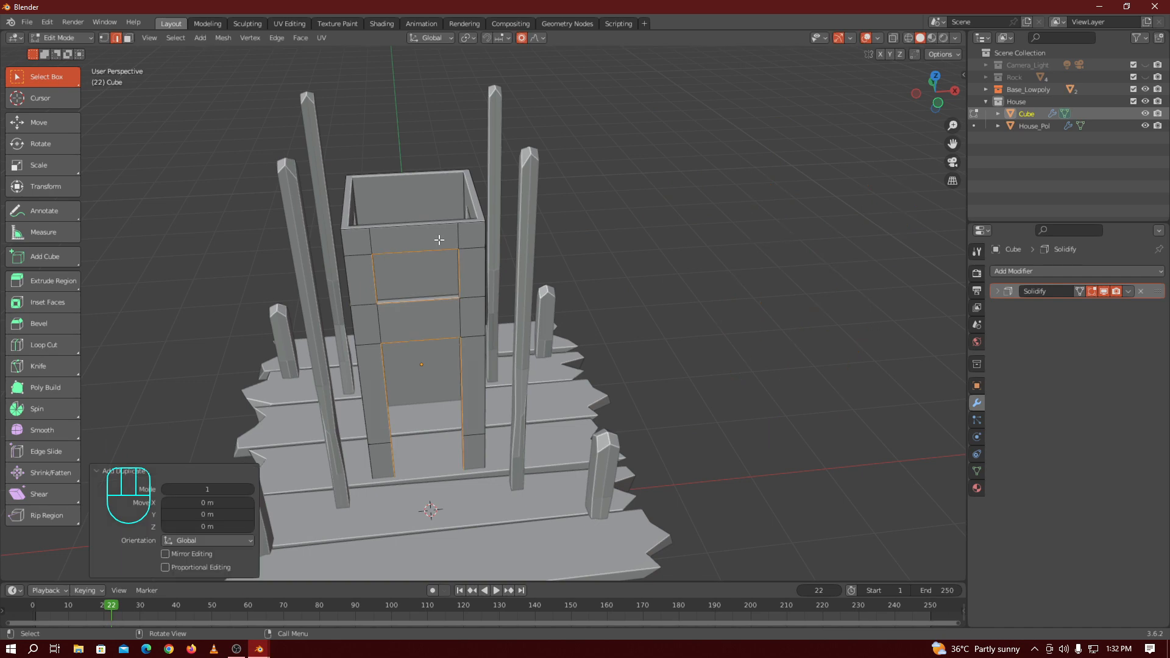
{"action": "key", "text": "p"}
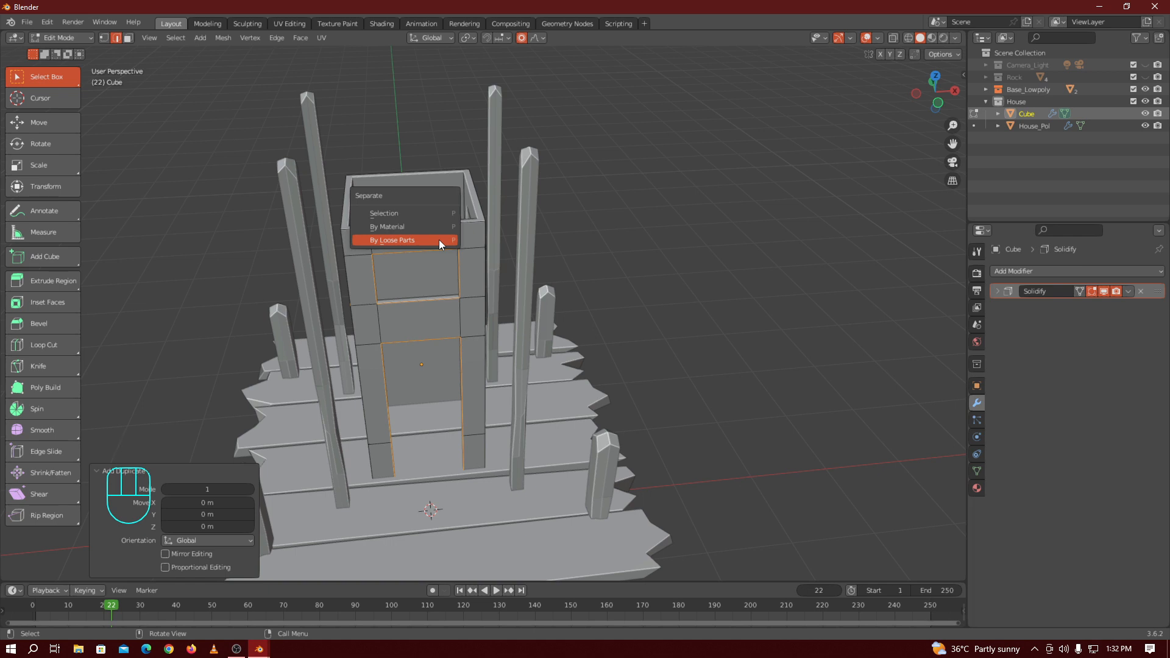
{"action": "left_click", "coordinate": [439, 240]}
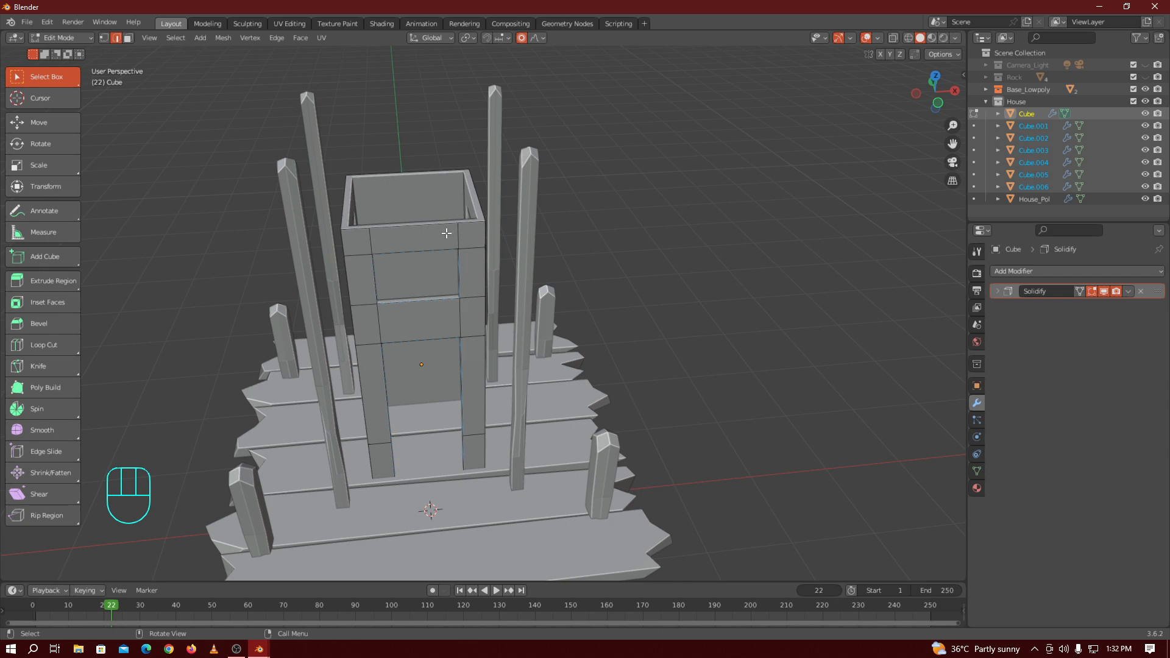
Switch to Object Mode and select the six separated opening-edge objects, Cube.001 through Cube.006
{"action": "key", "text": "m"}
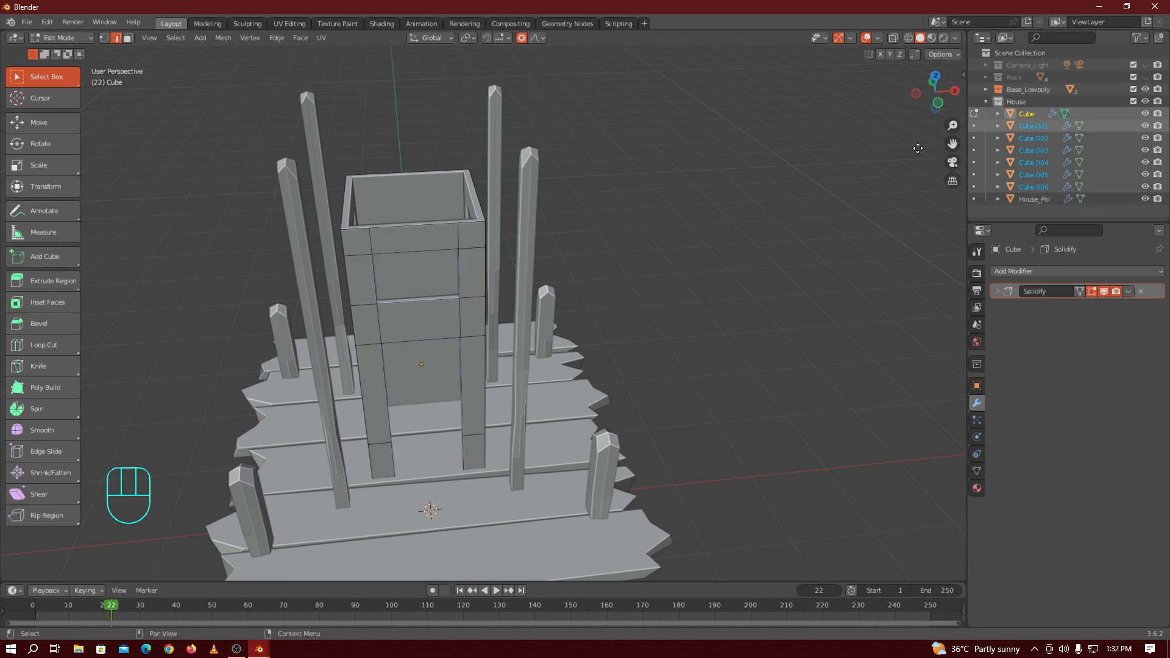
{"action": "key", "text": "Tab"}
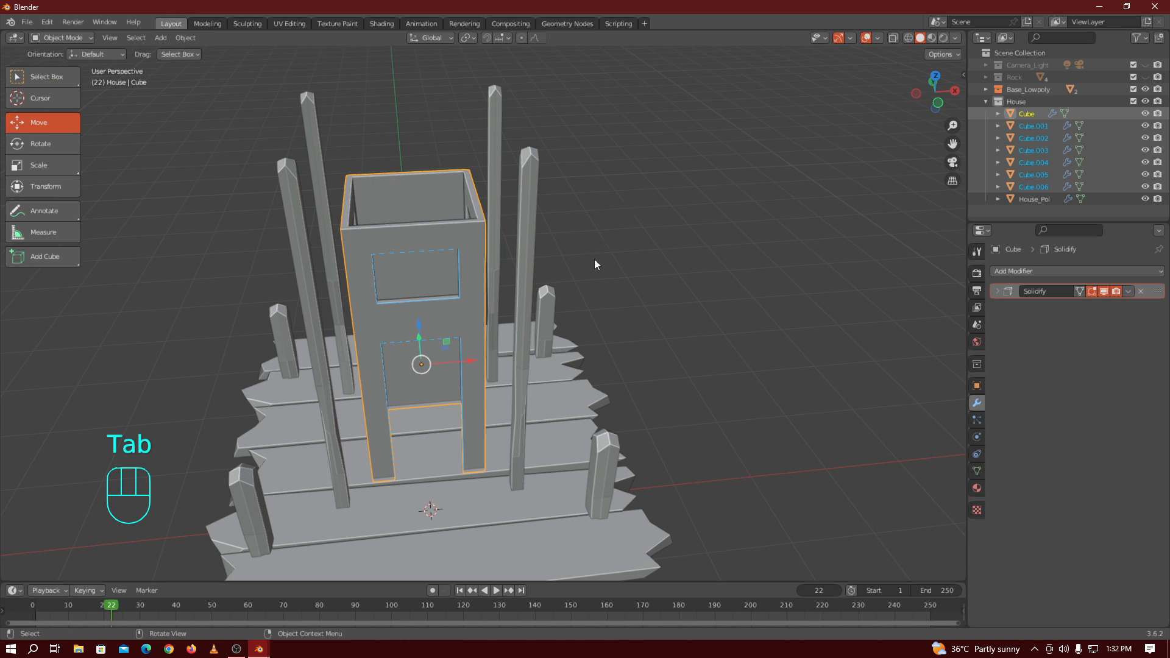
{"action": "left_click", "coordinate": [1024, 113]}
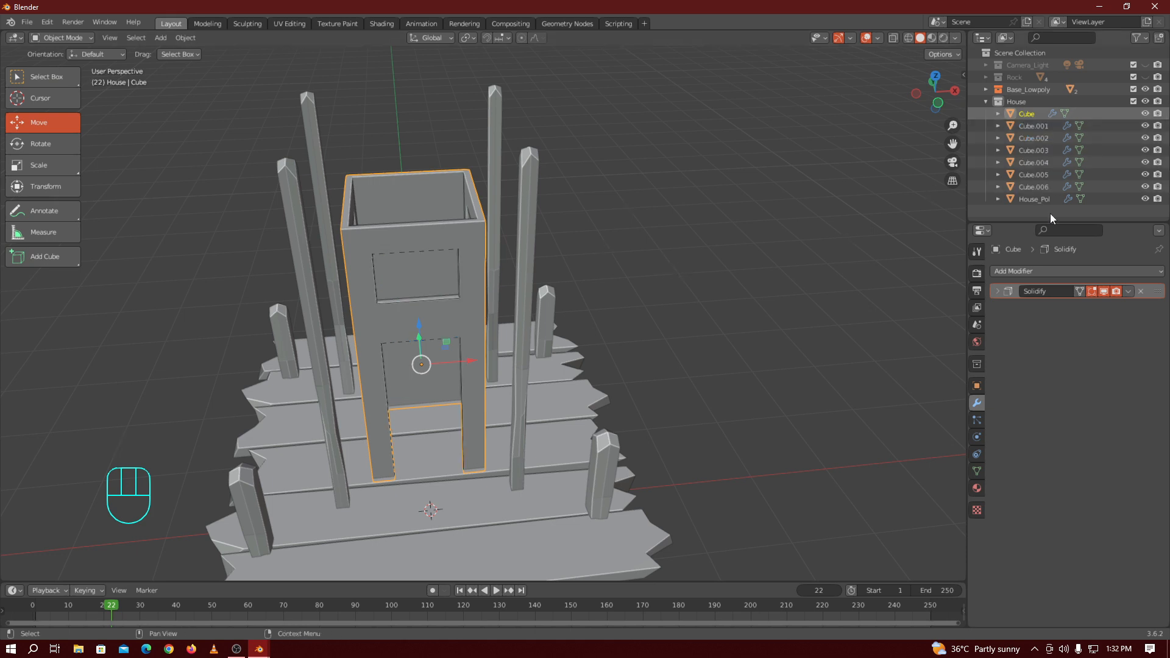
{"action": "left_click", "coordinate": [1034, 185], "text": "shift"}
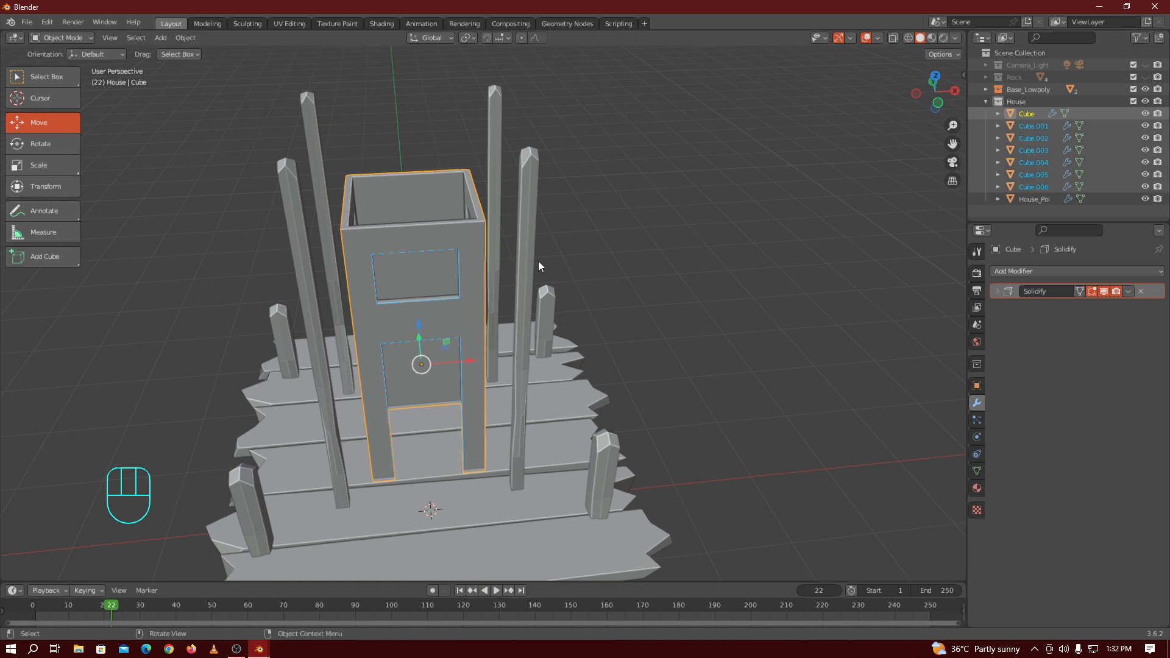
{"action": "left_click", "coordinate": [1026, 114]}
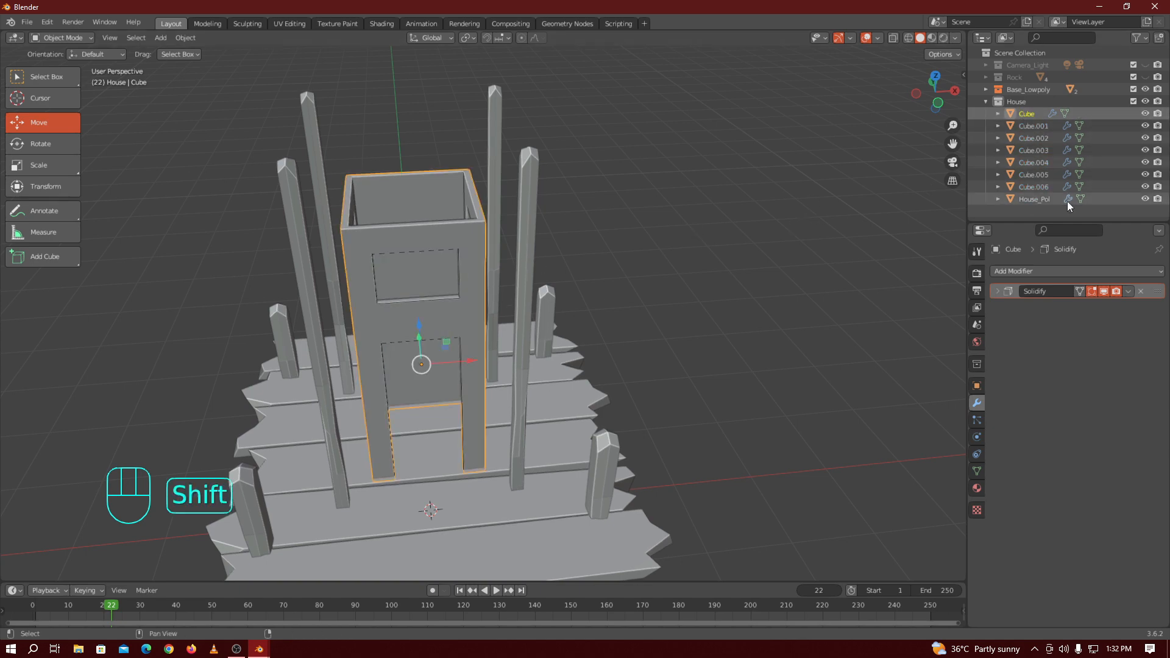
{"action": "left_click", "coordinate": [1029, 186], "text": "shift"}
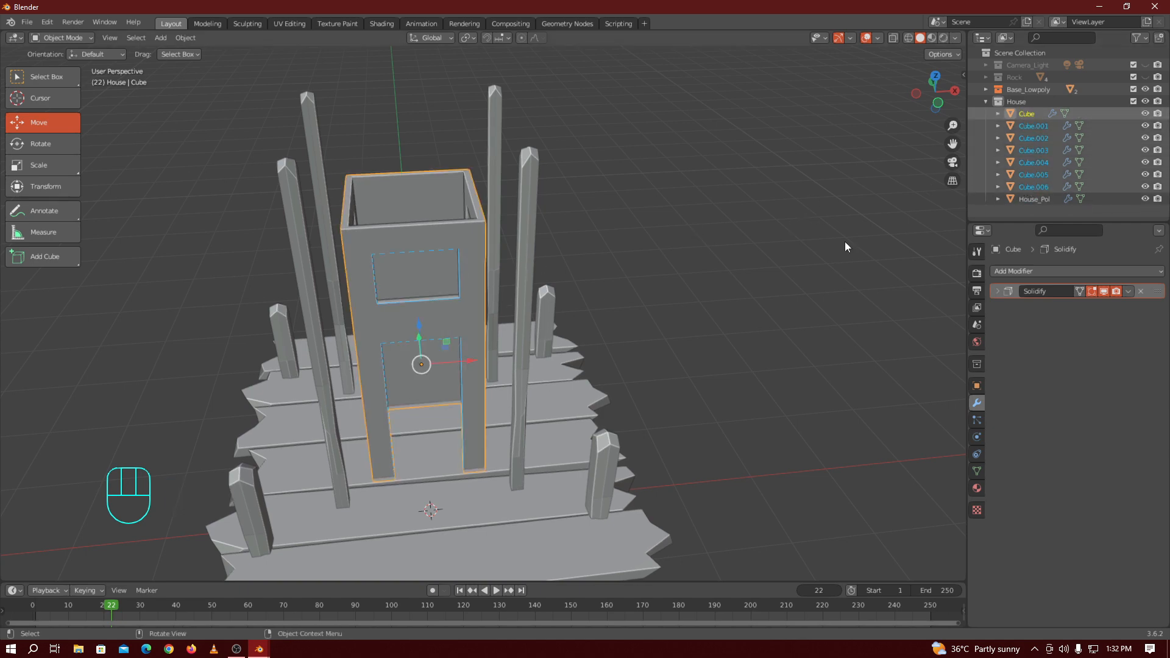
{"action": "left_click", "coordinate": [1033, 186]}
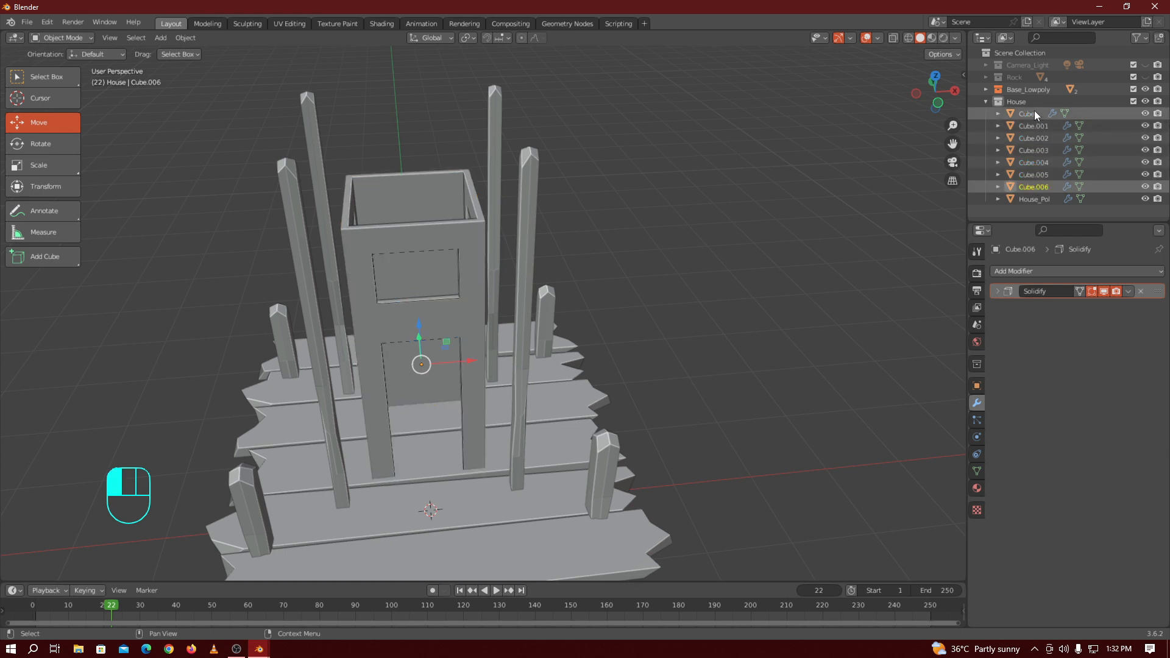
{"action": "left_click", "coordinate": [1031, 113]}
{"action": "left_click", "coordinate": [1041, 174], "text": "shift"}
{"action": "left_click", "coordinate": [1031, 174]}
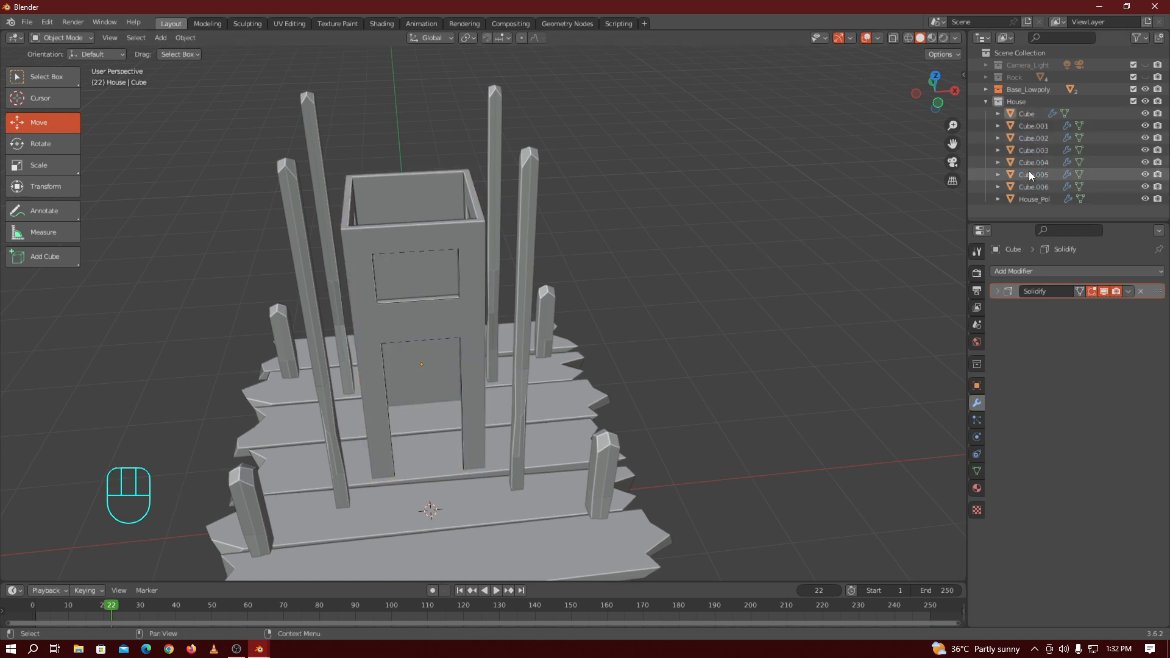
{"action": "left_click", "coordinate": [1022, 113], "text": "shift"}
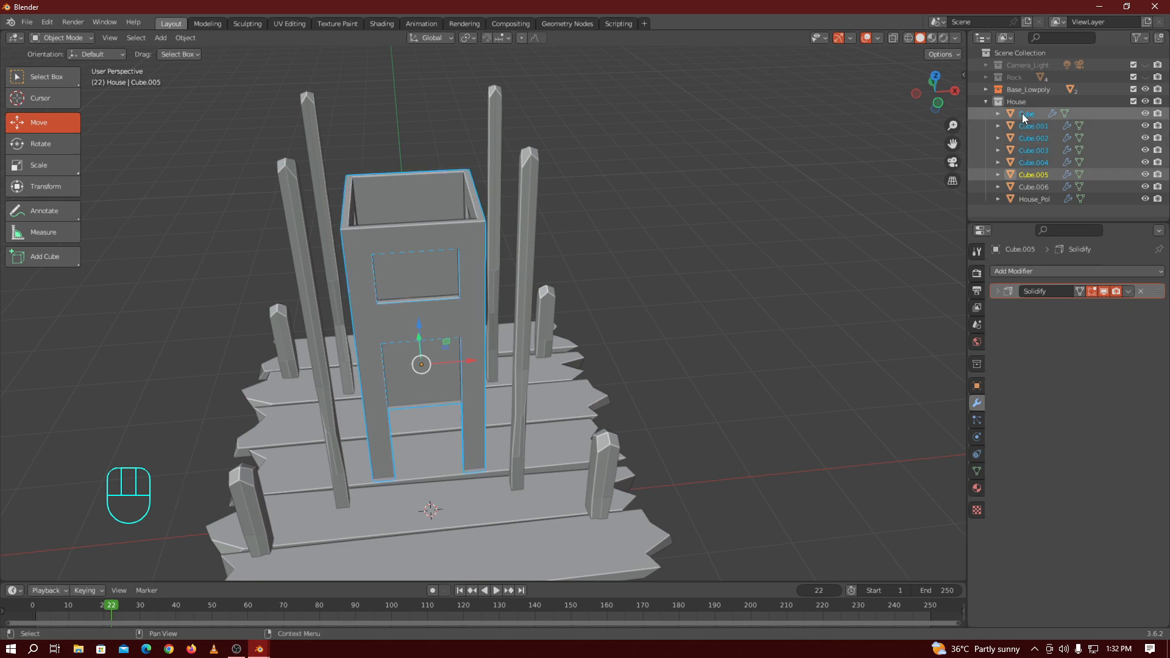
{"action": "left_click", "coordinate": [1026, 125]}
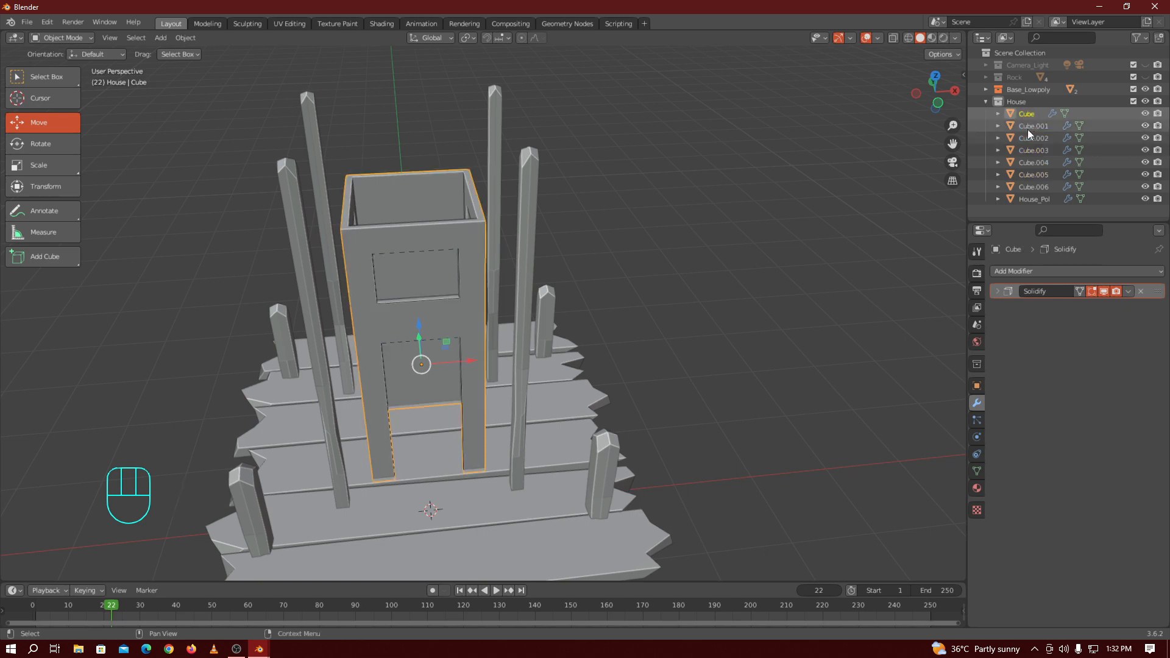
{"action": "left_click", "coordinate": [1036, 186], "text": "shift"}
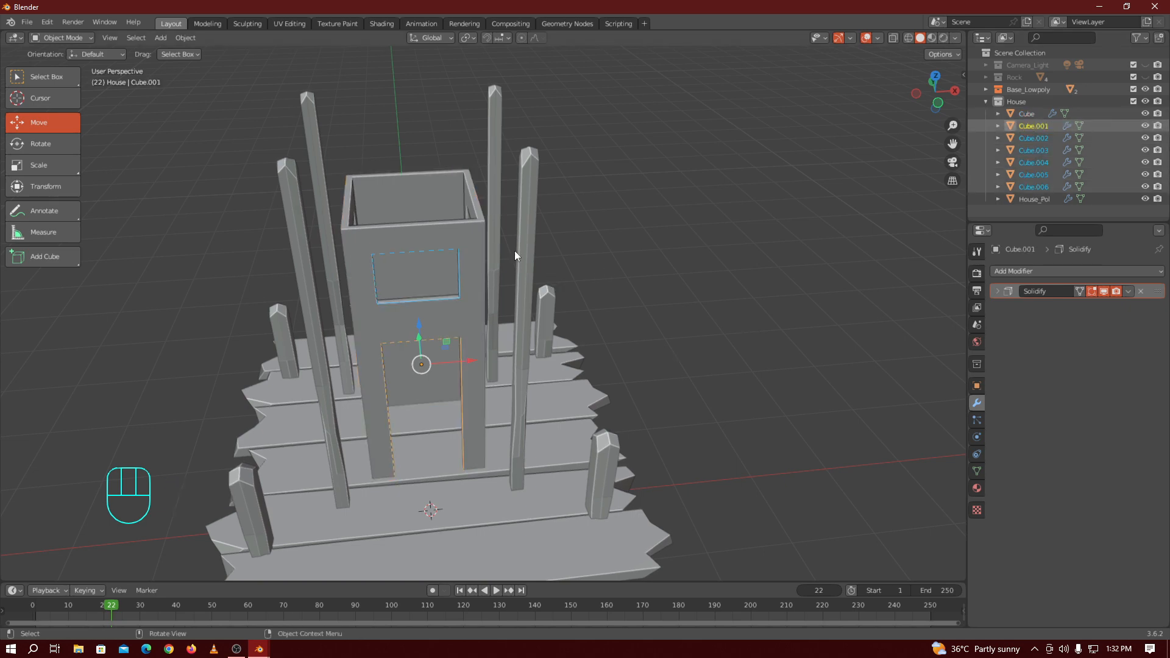
{"action": "key", "text": "m"}
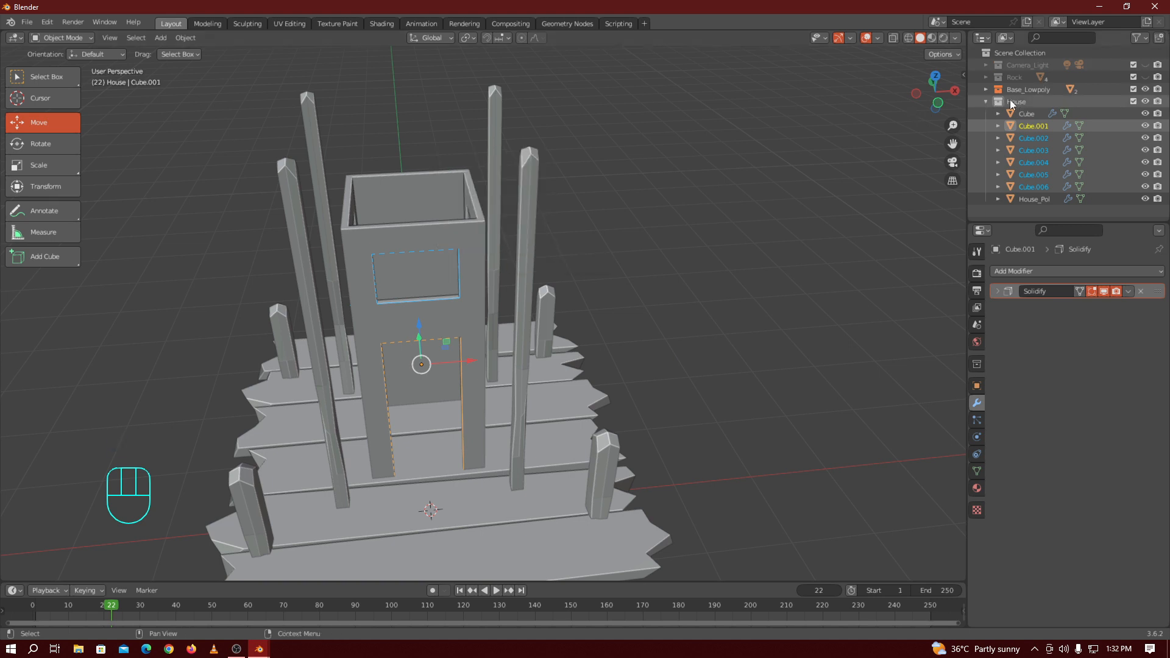
Create a new collection inside the House collection and name it Window_Door
{"action": "left_click", "coordinate": [1060, 100]}
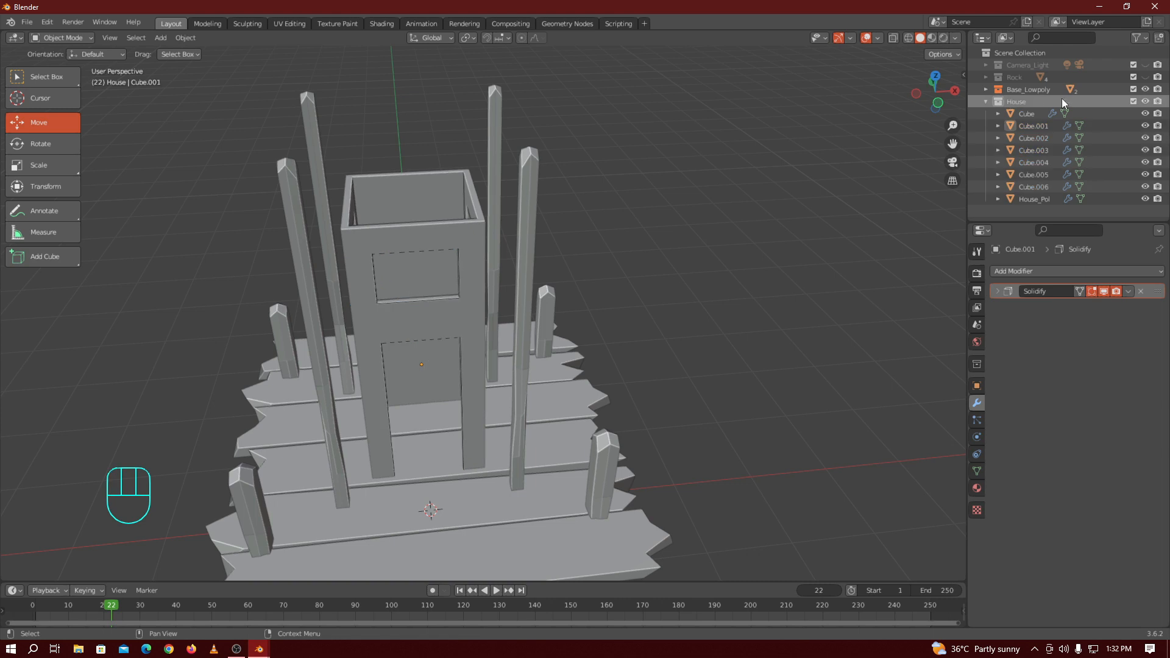
{"action": "left_click", "coordinate": [1159, 38]}
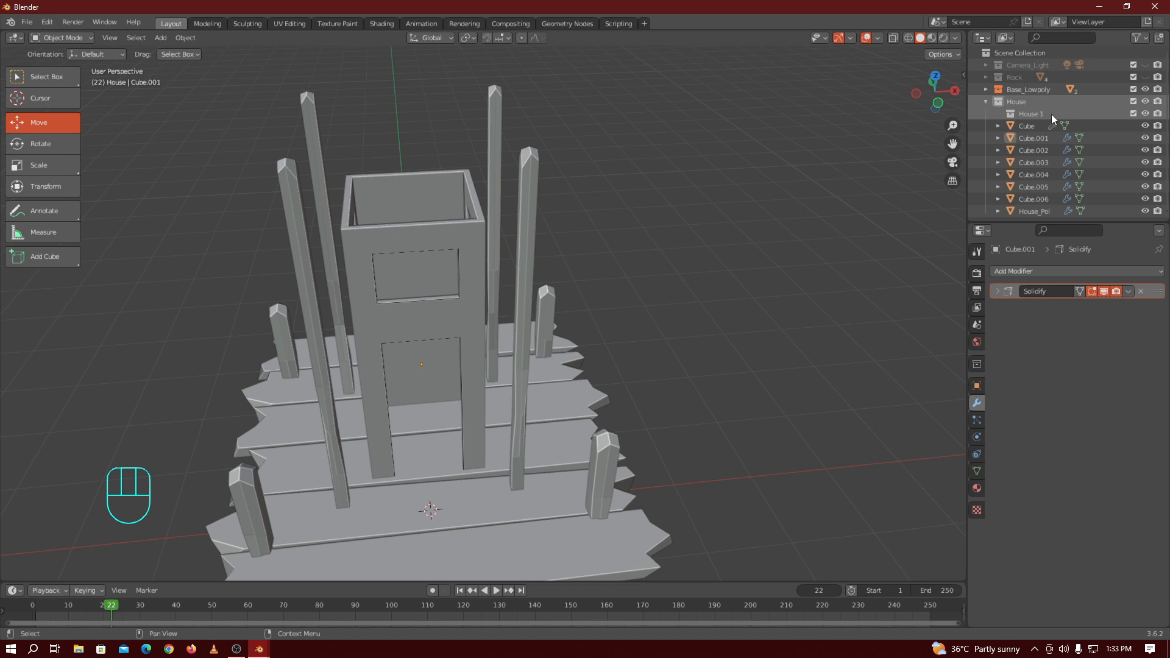
{"action": "double_click", "coordinate": [1036, 115]}
{"action": "type", "text": "Wind"}
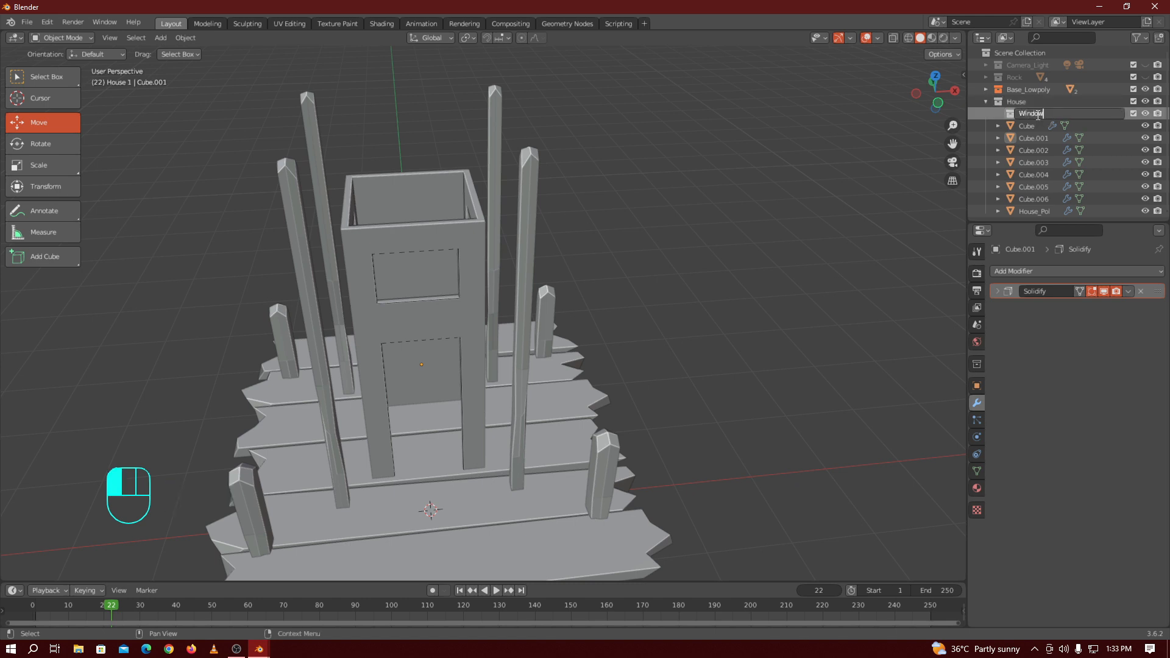
{"action": "type", "text": "ow_"}
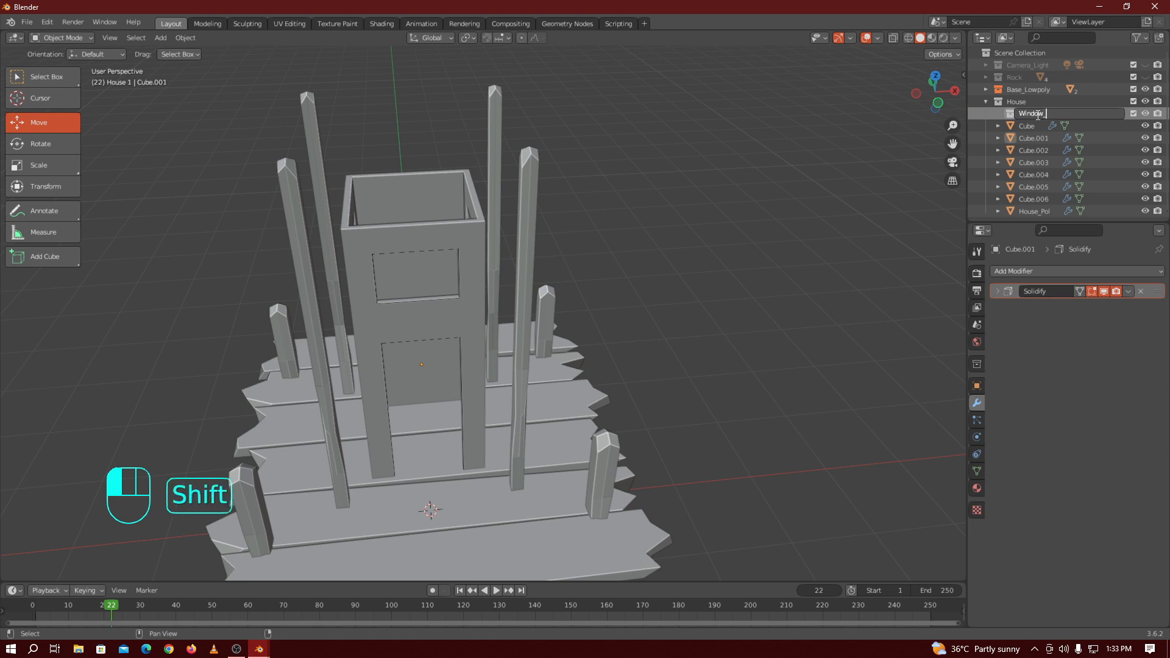
{"action": "type", "text": "Door"}
{"action": "left_click", "coordinate": [1038, 114]}
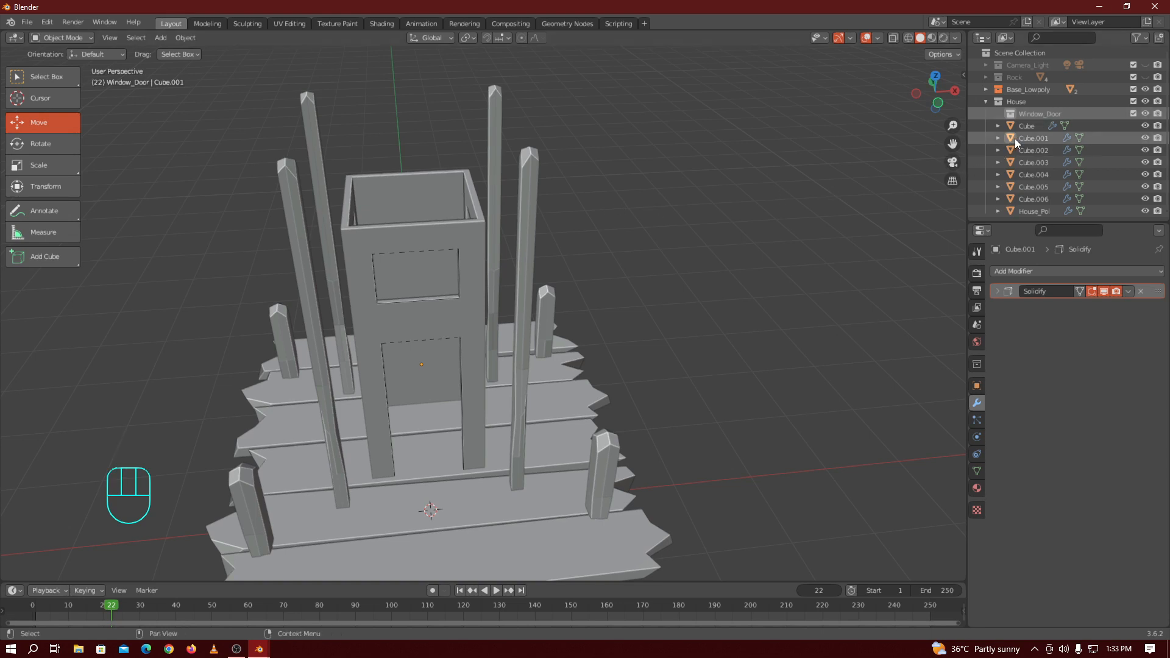
Move the objects Cube.001 through Cube.006 into the Window_Door collection and collapse that collection in the outliner
{"action": "left_click", "coordinate": [1033, 199], "text": "shift"}
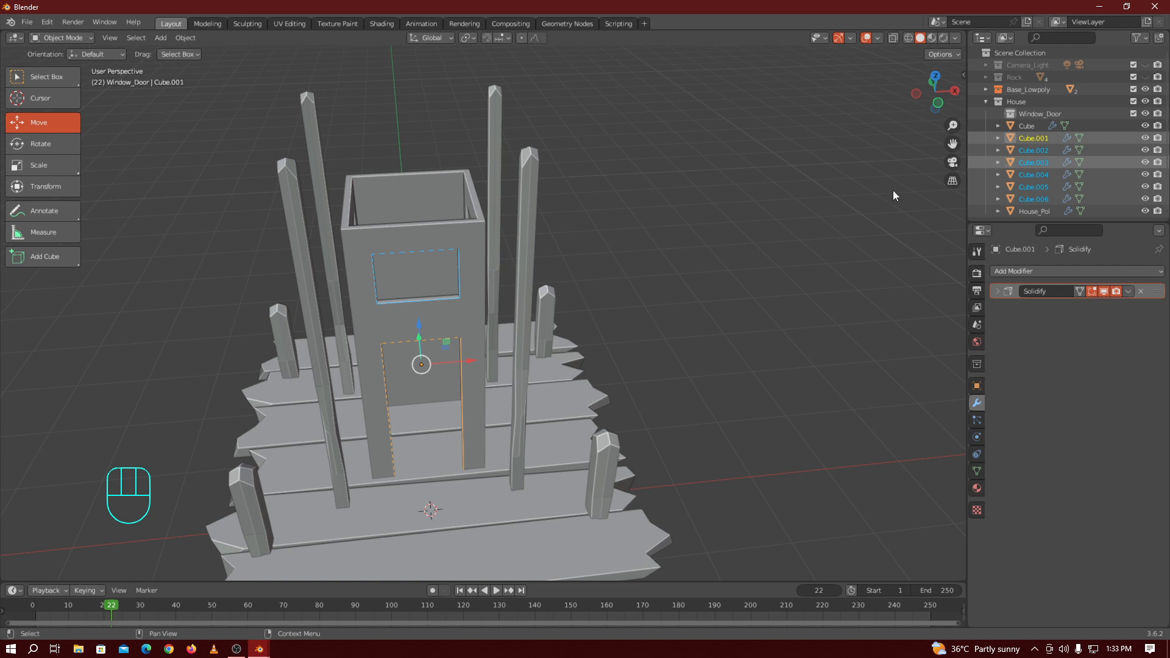
{"action": "key", "text": "m"}
{"action": "mouse_move", "coordinate": [426, 322]}
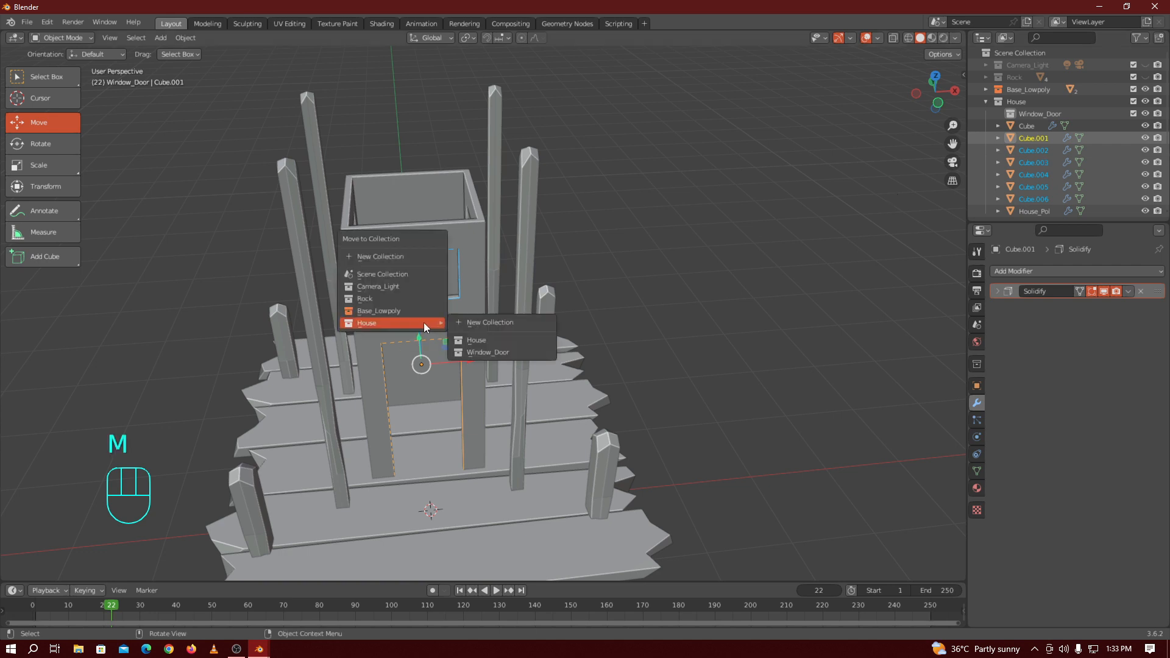
{"action": "left_click", "coordinate": [495, 352]}
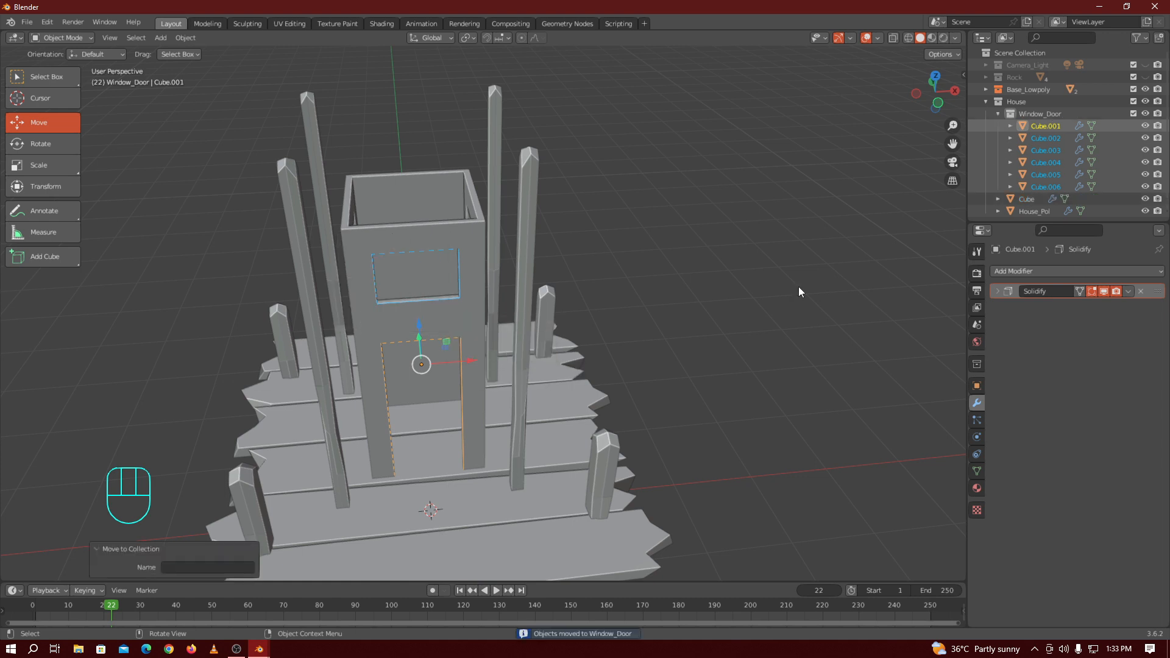
{"action": "left_click", "coordinate": [998, 113]}
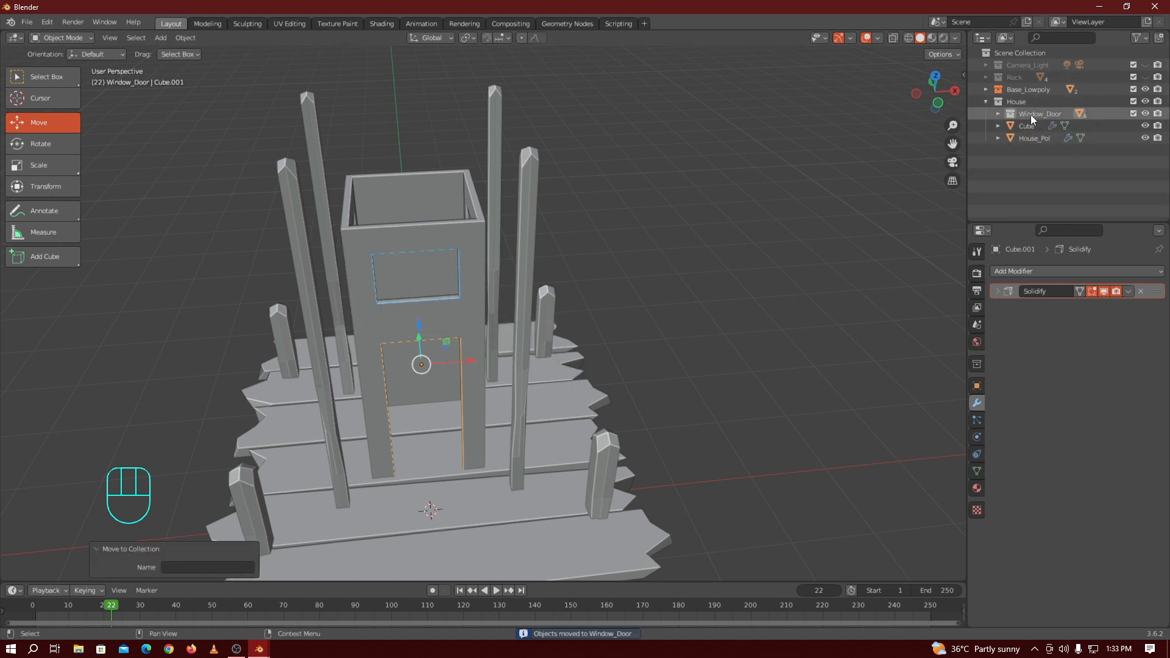
Rename the wall object Cube as House
{"action": "left_click", "coordinate": [1026, 126]}
{"action": "double_click", "coordinate": [1029, 126]}
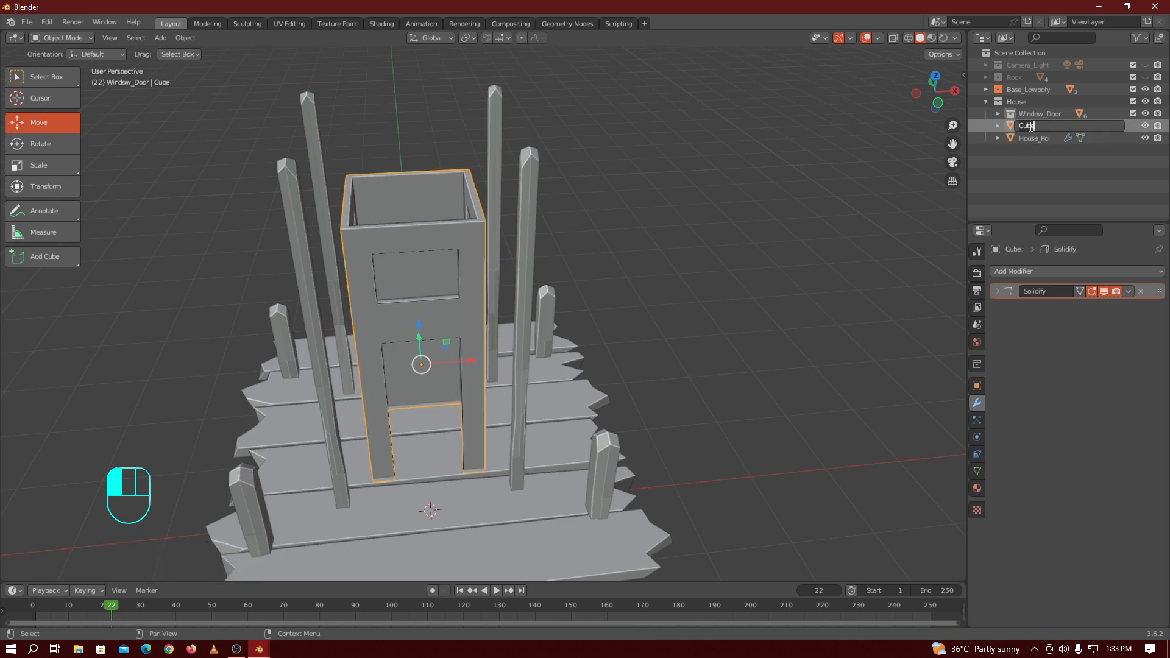
{"action": "type", "text": "House"}
{"action": "key", "text": "Return"}
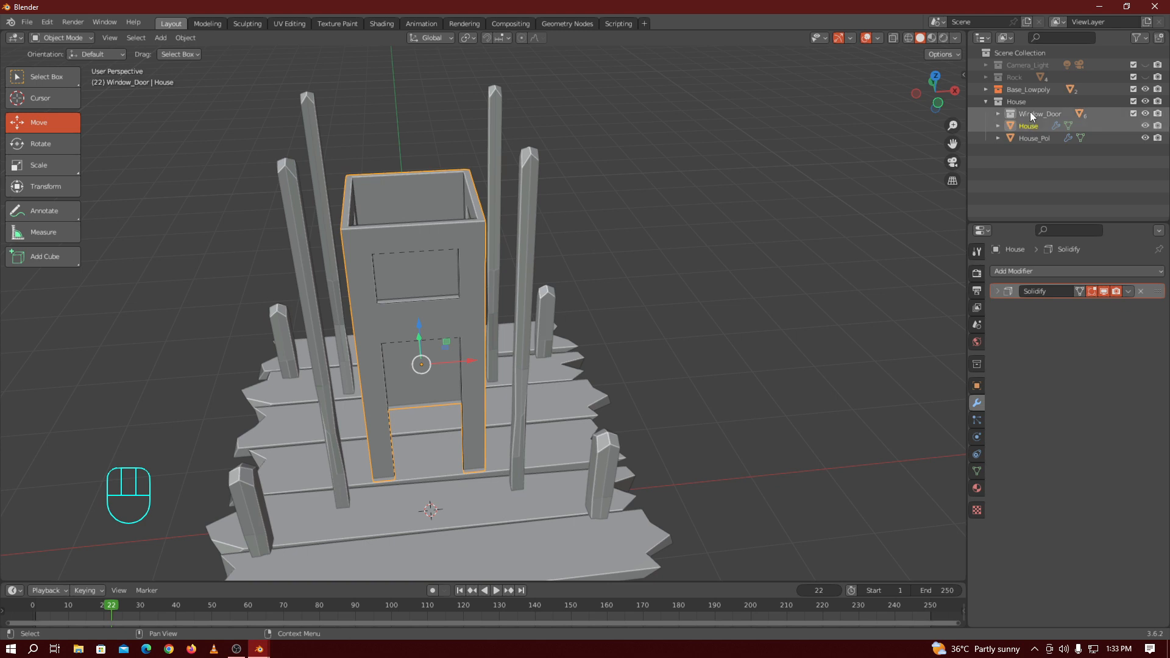
Expand the Window_Door collection and rename the front door opening object Cube.001 as Door
{"action": "left_click", "coordinate": [1030, 114]}
{"action": "left_click", "coordinate": [998, 113]}
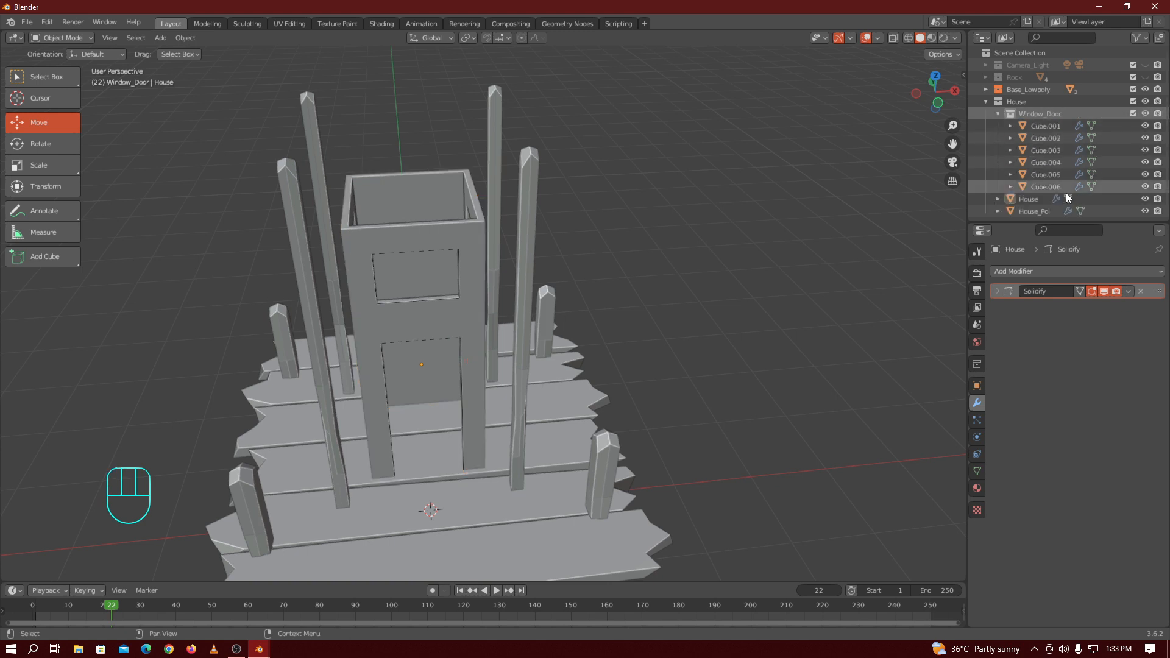
{"action": "left_click", "coordinate": [1037, 126]}
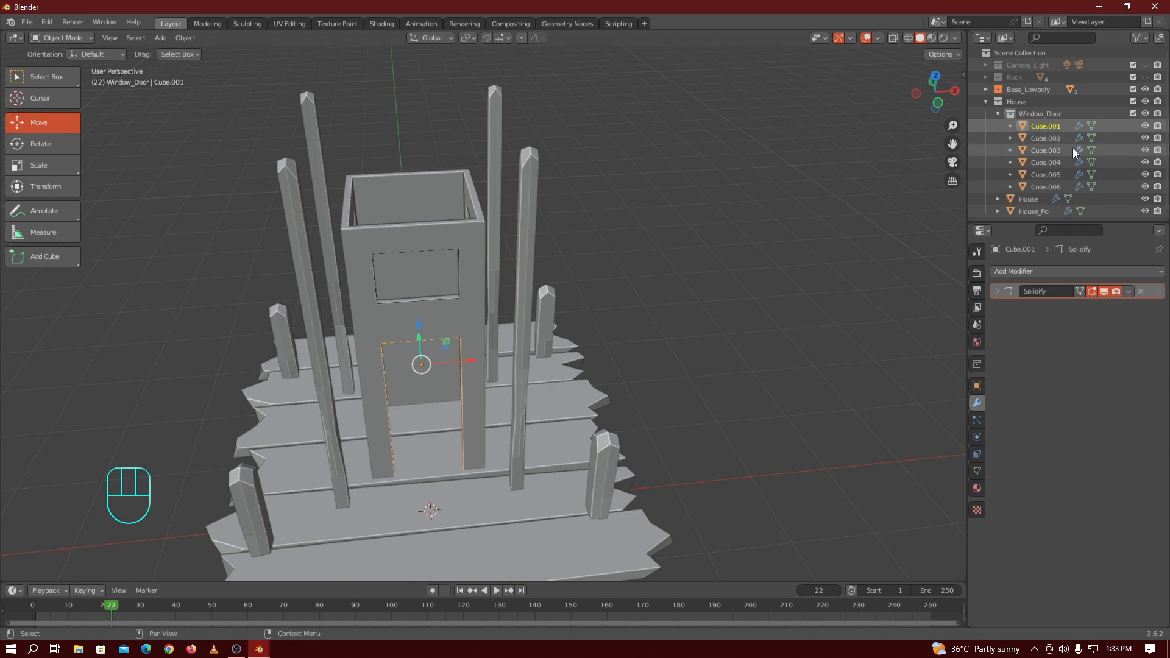
{"action": "double_click", "coordinate": [1048, 126]}
{"action": "key", "text": "shift"}
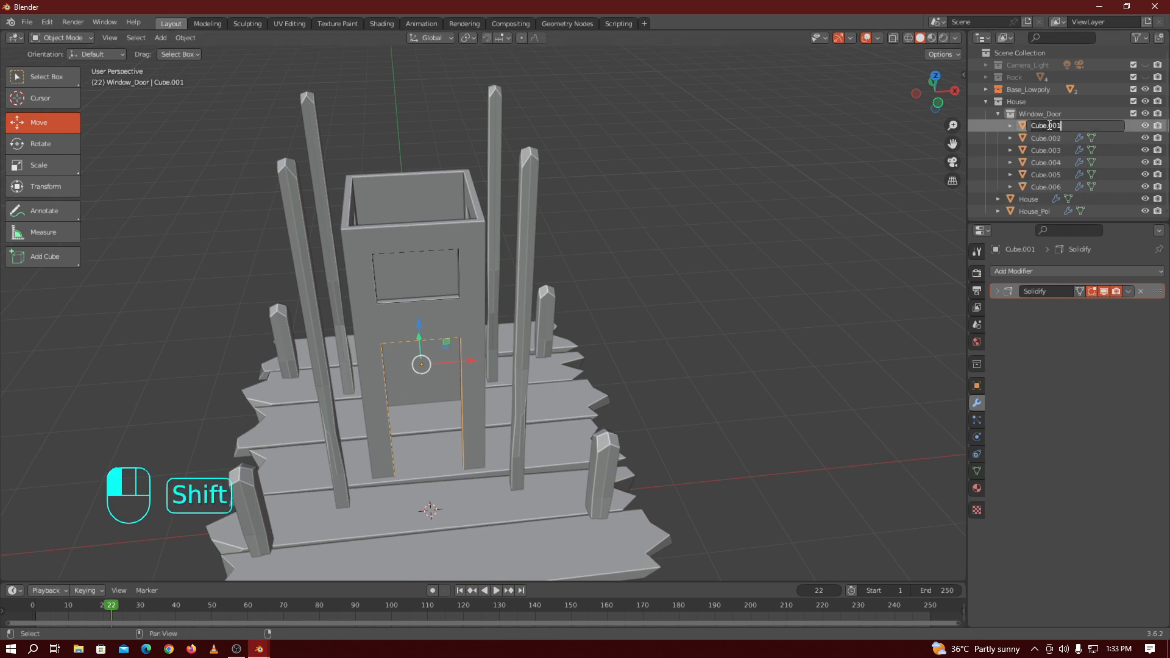
{"action": "type", "text": "Door"}
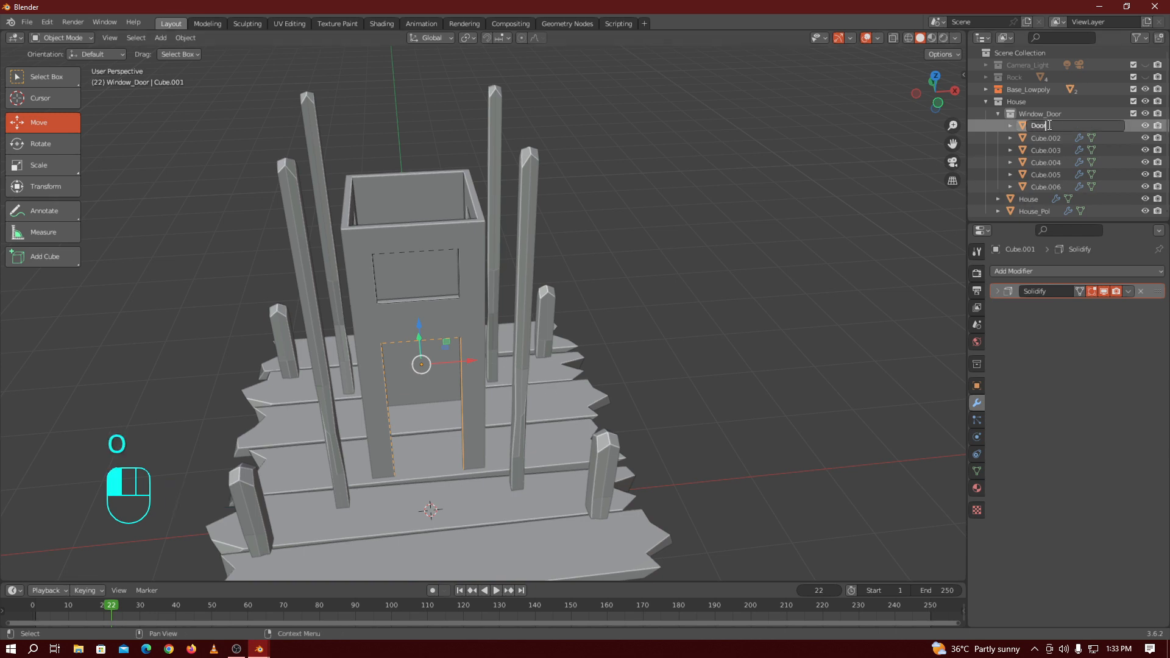
{"action": "key", "text": "Return"}
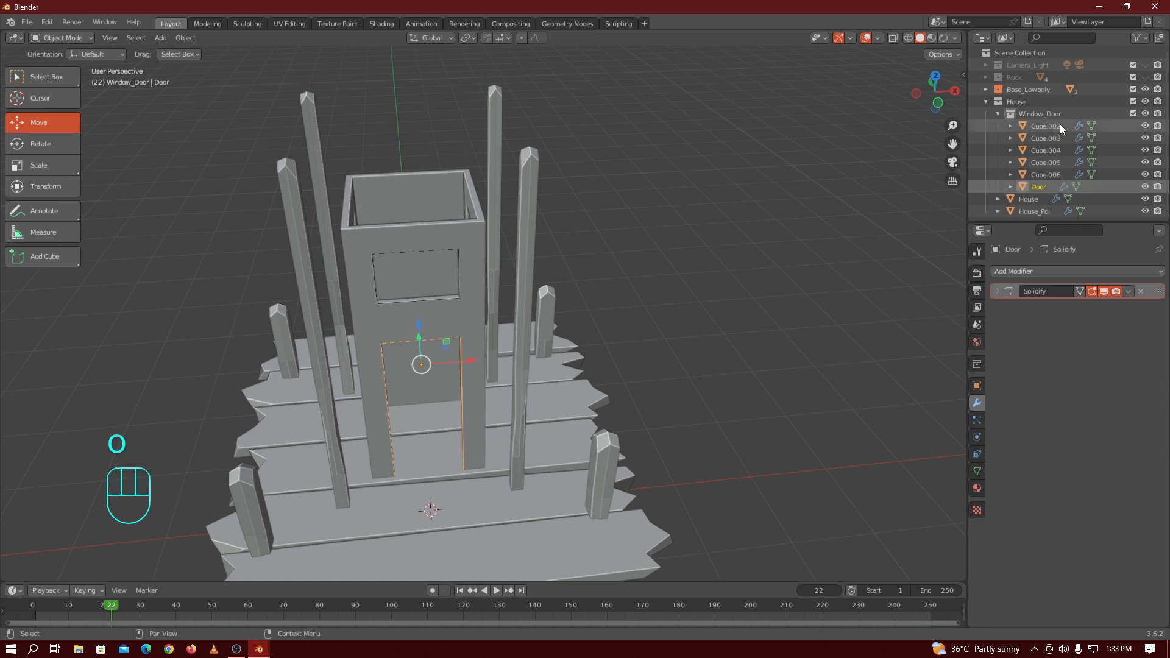
Rename the front upper window opening object Cube.002 as Small_1
{"action": "left_click", "coordinate": [1041, 126]}
{"action": "double_click", "coordinate": [1042, 126]}
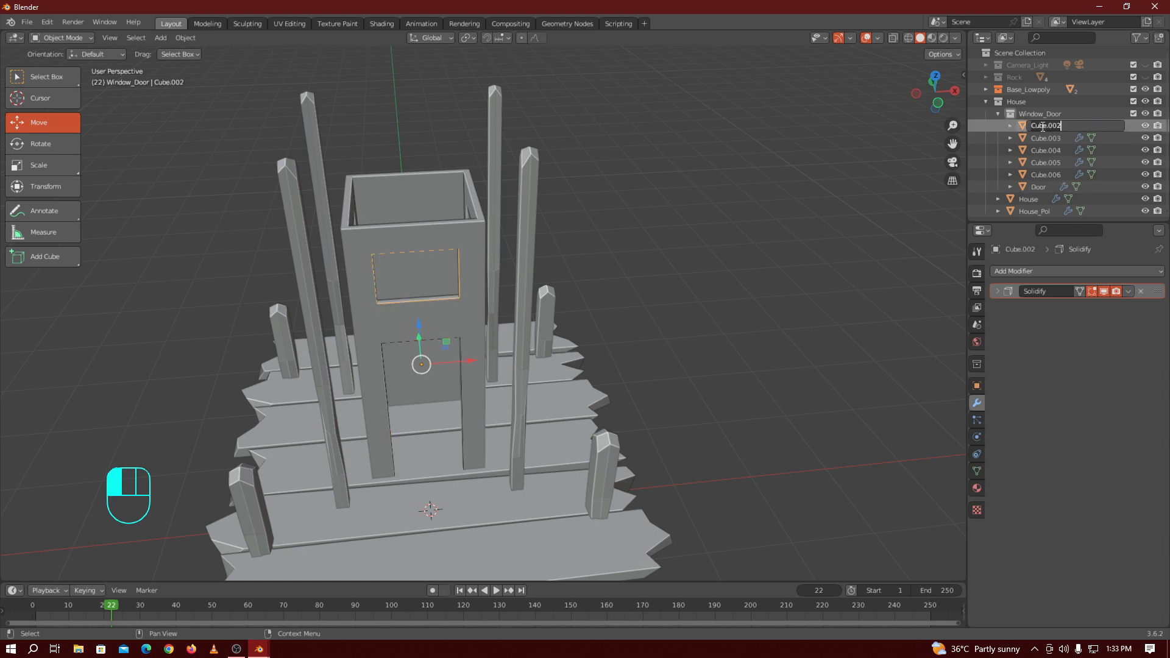
{"action": "key", "text": "BackSpace"}
{"action": "type", "text": "Small_1"}
{"action": "key", "text": "Return"}
Rename the upper window opening object on the -X side wall, Cube.003, as Small_Window_2
{"action": "left_click", "coordinate": [1042, 126]}
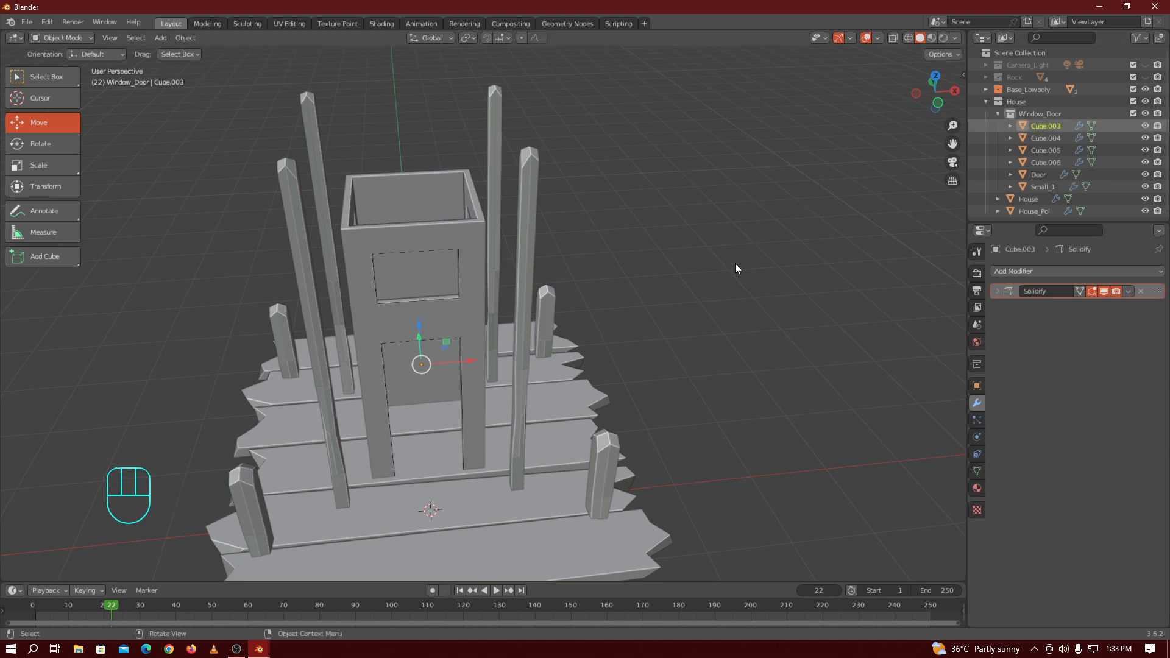
{"action": "left_click_drag", "start_coordinate": [933, 109], "coordinate": [880, 112]}
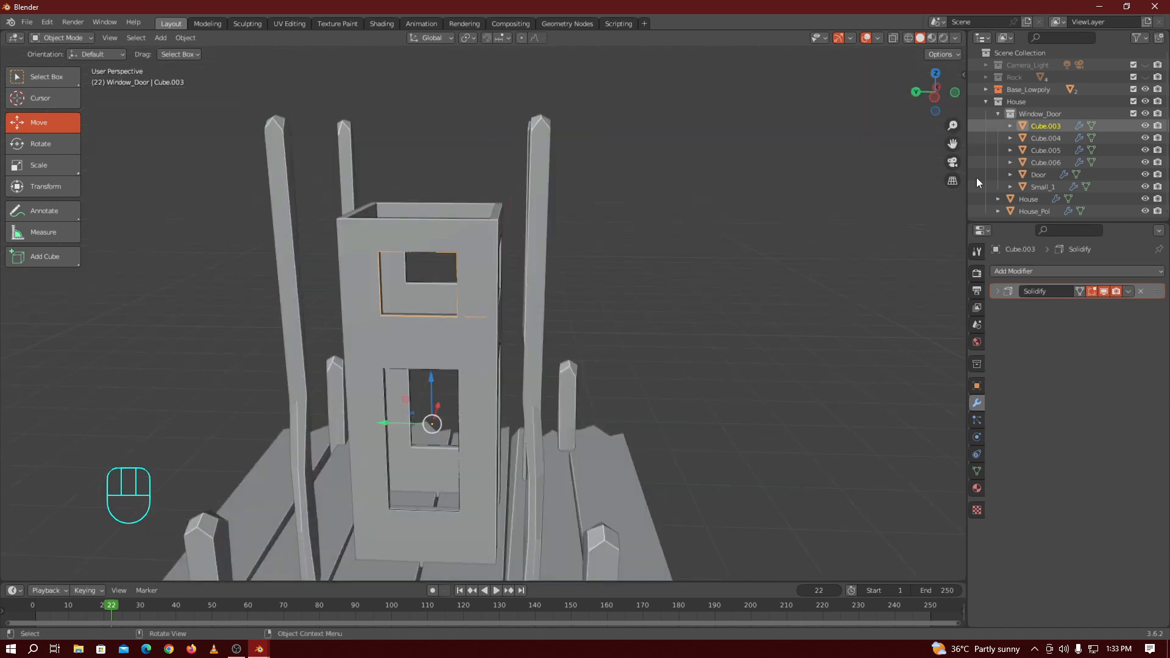
{"action": "double_click", "coordinate": [1042, 125]}
{"action": "key", "text": "BackSpace"}
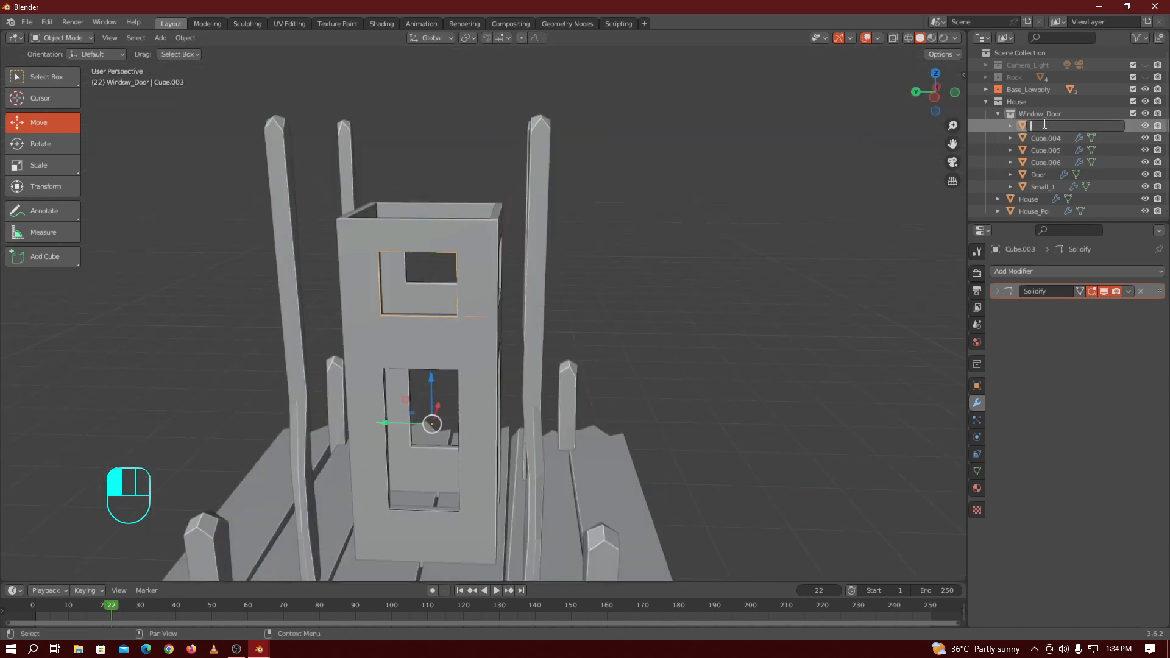
{"action": "type", "text": "sma"}
{"action": "key", "text": "BackSpace"}
{"action": "key", "text": "BackSpace"}
{"action": "key", "text": "BackSpace"}
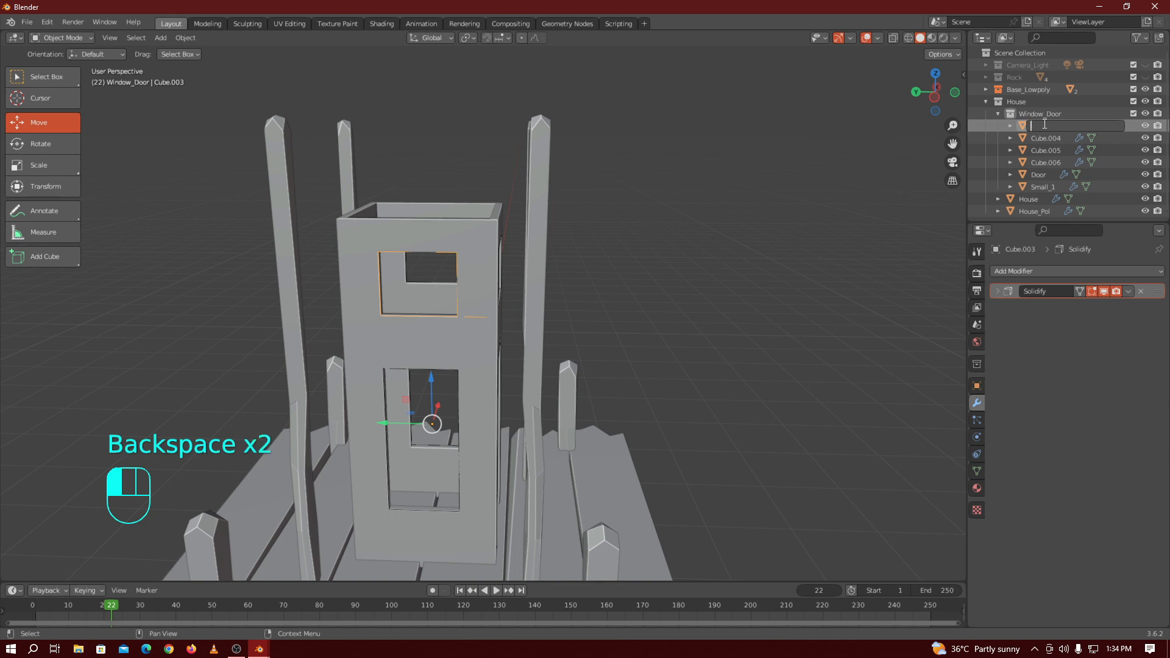
{"action": "type", "text": "Small"}
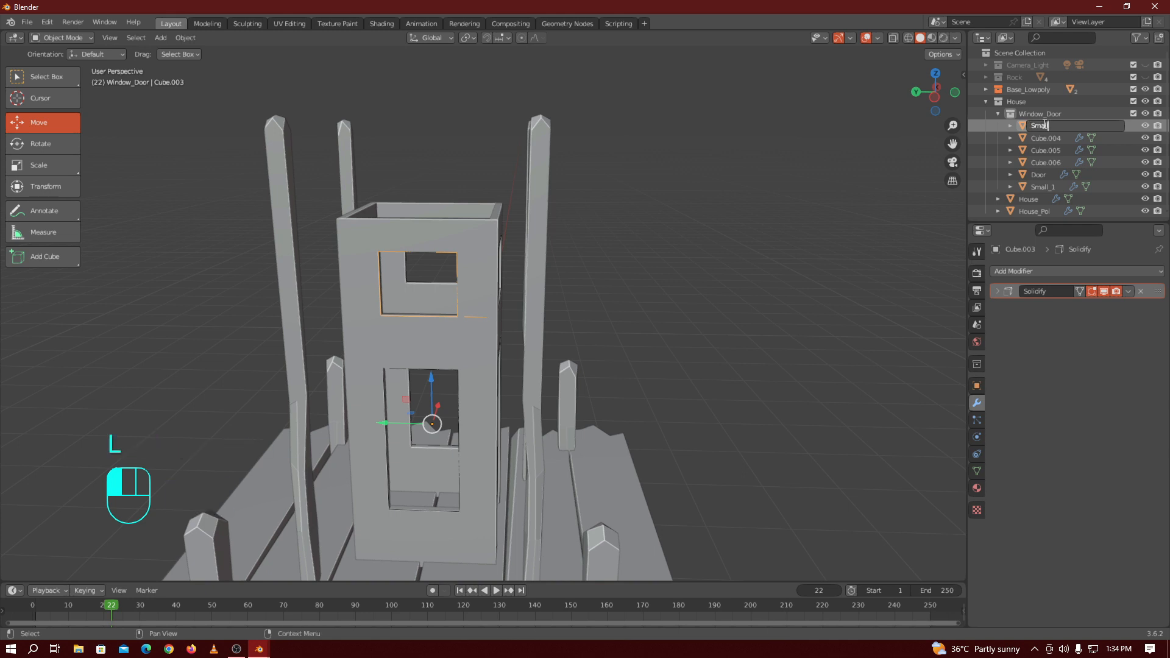
{"action": "type", "text": "_Window_2"}
{"action": "key", "text": "Return"}
Rename the window object Small_1 as Small_Window_1
{"action": "left_click", "coordinate": [1040, 175]}
{"action": "double_click", "coordinate": [1042, 176]}
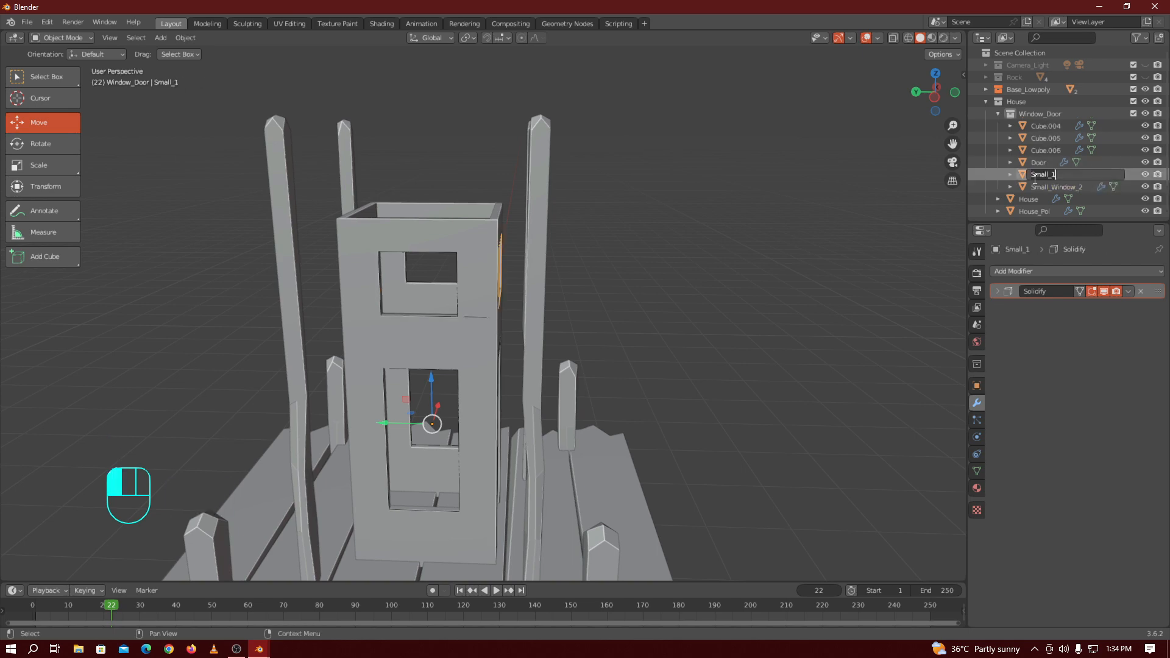
{"action": "left_click", "coordinate": [1052, 175]}
{"action": "type", "text": "Window_"}
{"action": "left_click", "coordinate": [1027, 165]}
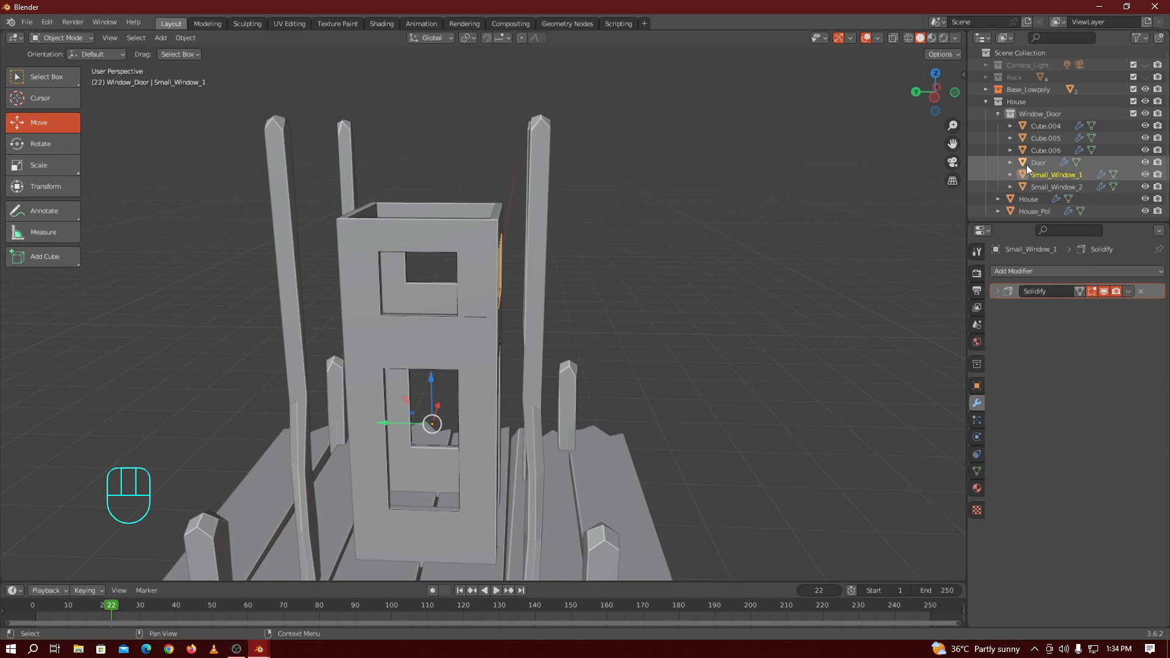
Rename the upper window opening object on the opposite side wall, Cube.004, as Small_Window_3
{"action": "left_click", "coordinate": [1051, 128]}
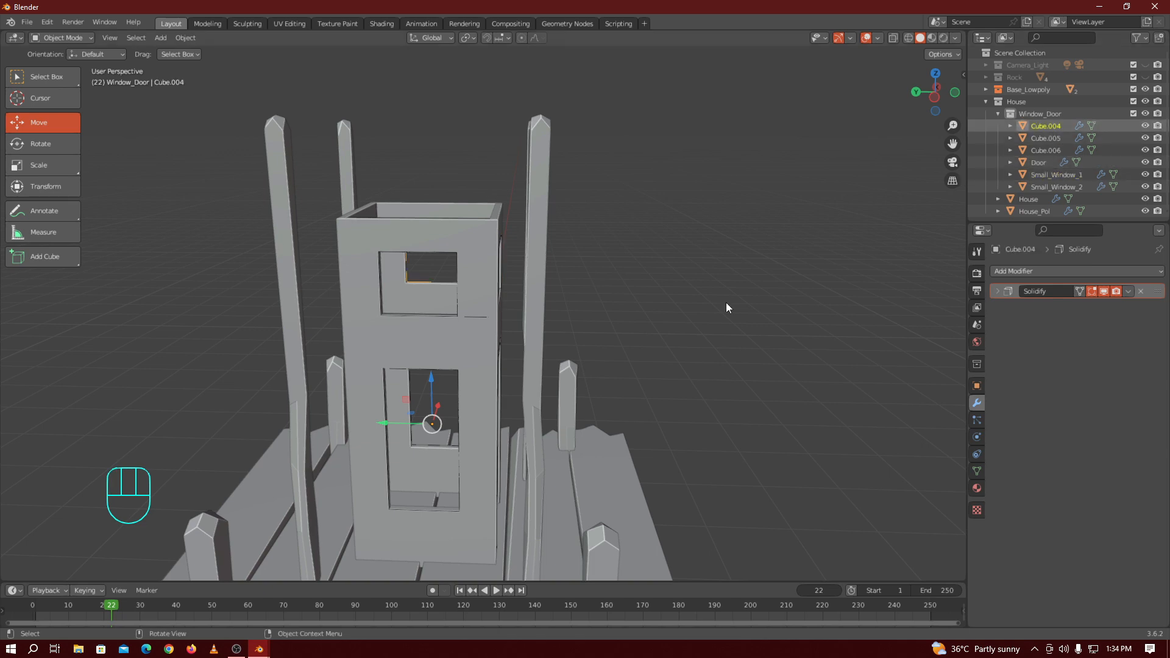
{"action": "left_click_drag", "start_coordinate": [958, 91], "coordinate": [919, 95]}
{"action": "double_click", "coordinate": [1055, 128]}
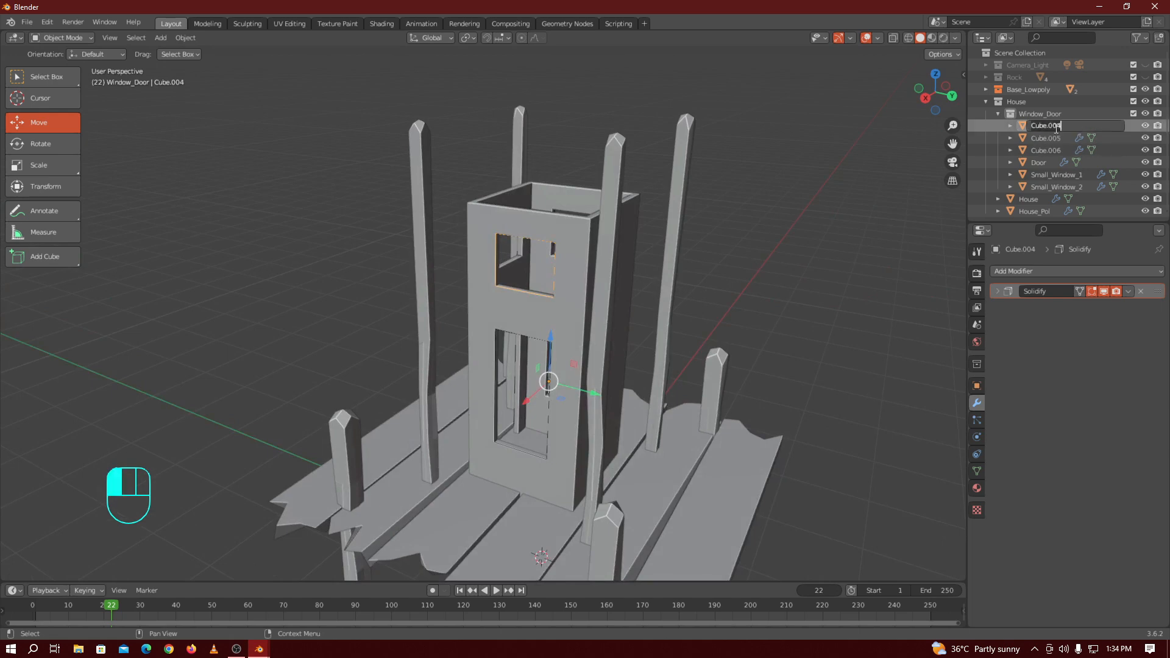
{"action": "type", "text": "Small"}
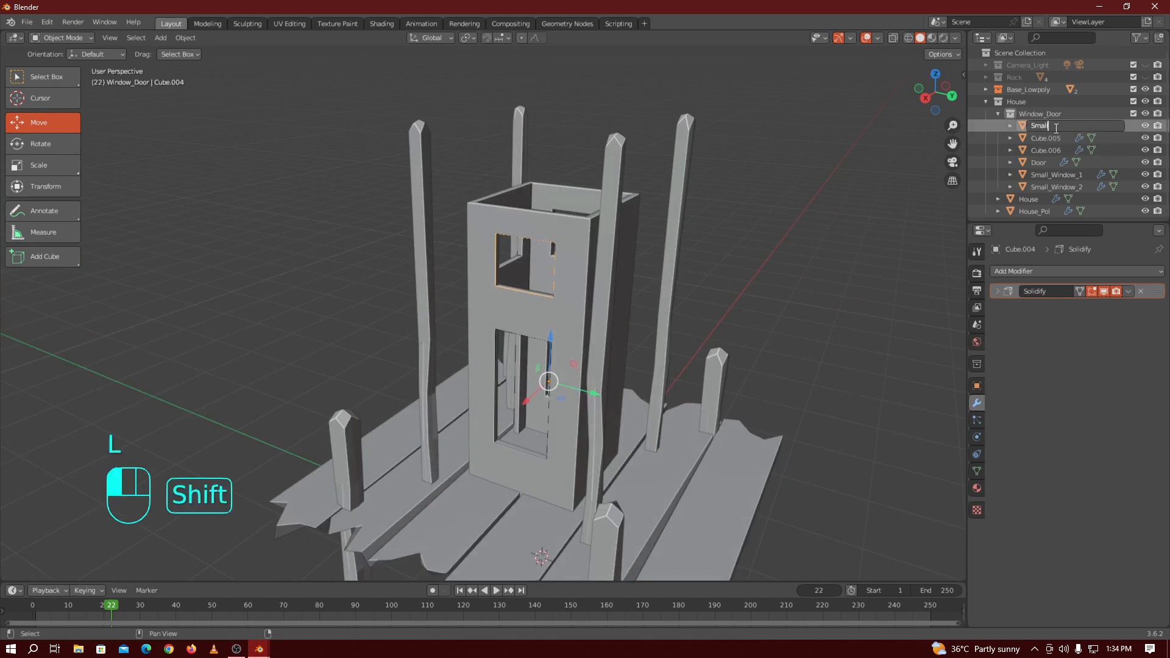
{"action": "type", "text": "_Window"}
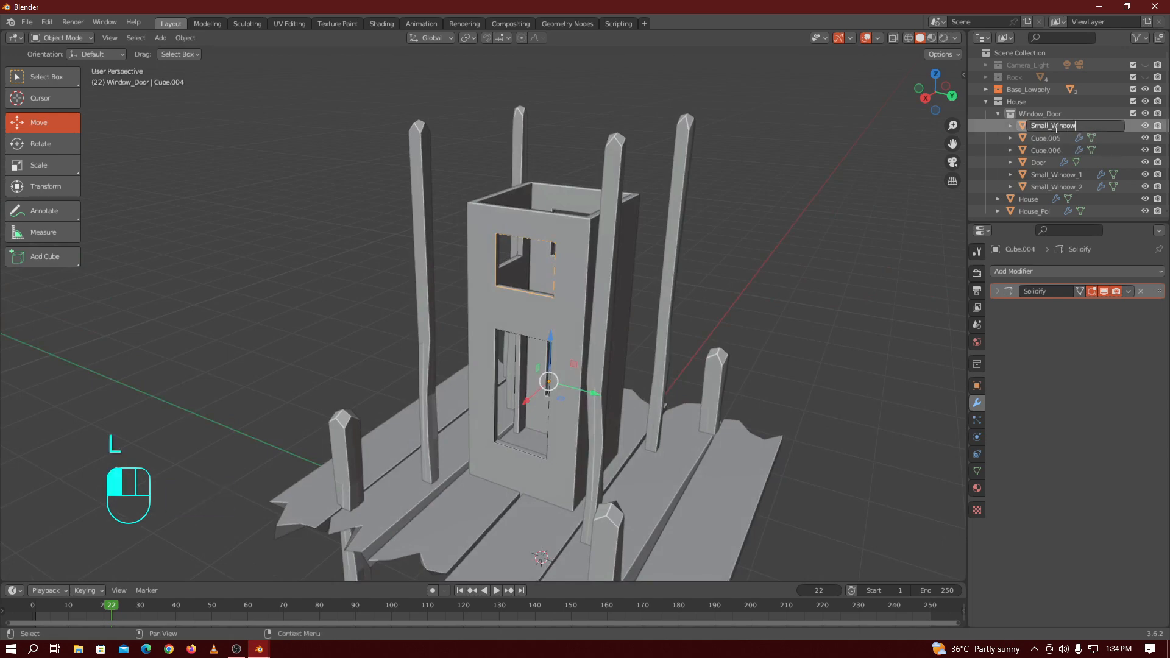
{"action": "type", "text": "_3"}
{"action": "key", "text": "Return"}
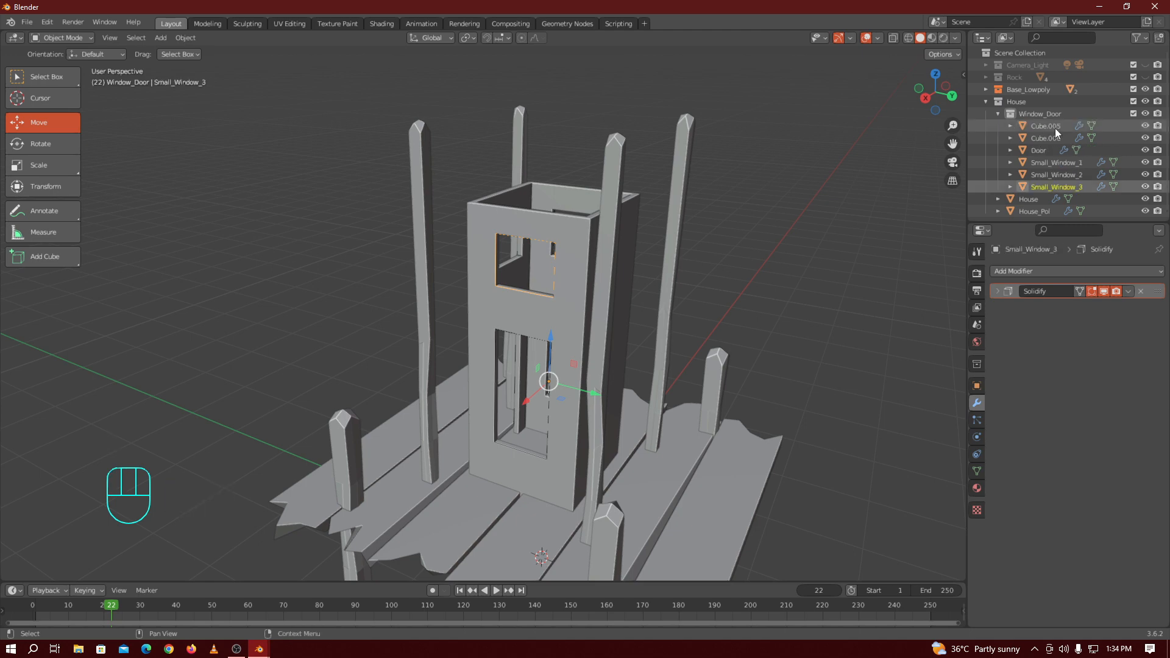
Rename the tall lower window opening object beneath Small_Window_3, Cube.005, as Large_Windoe_1
{"action": "double_click", "coordinate": [1057, 128]}
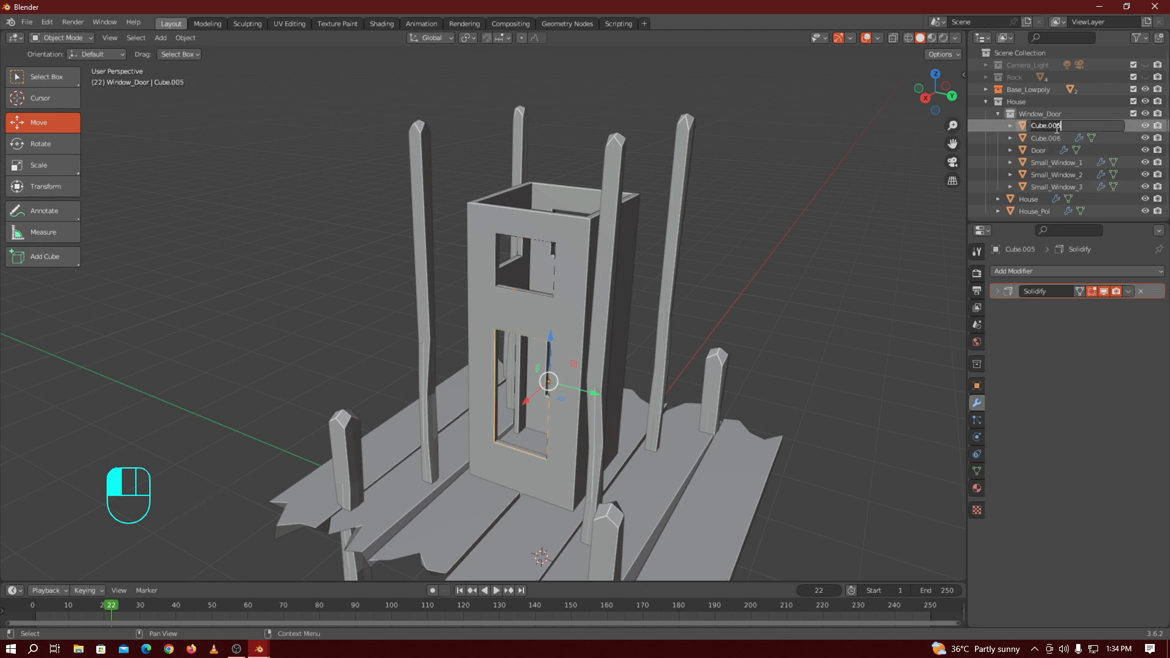
{"action": "key", "text": "BackSpace"}
{"action": "type", "text": "Lerge_Win"}
{"action": "type", "text": "doe_1"}
{"action": "key", "text": "Return"}
Rename the remaining tall lower window opening object, Cube.006, as Large_Window_2
{"action": "double_click", "coordinate": [1045, 126]}
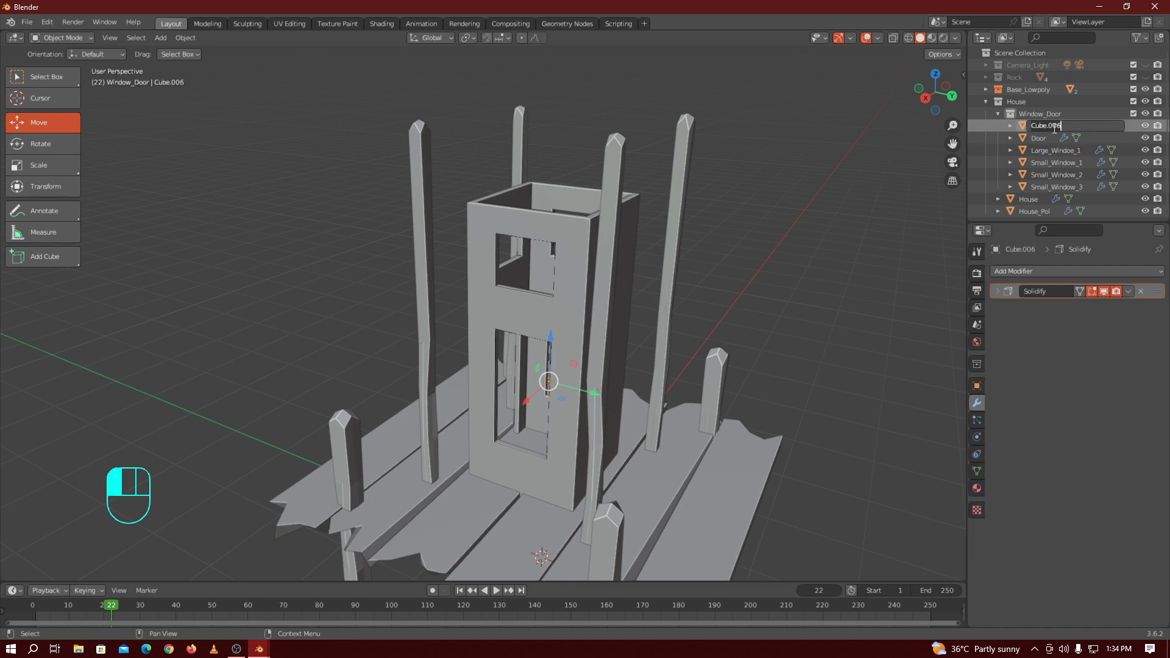
{"action": "left_click", "coordinate": [906, 106]}
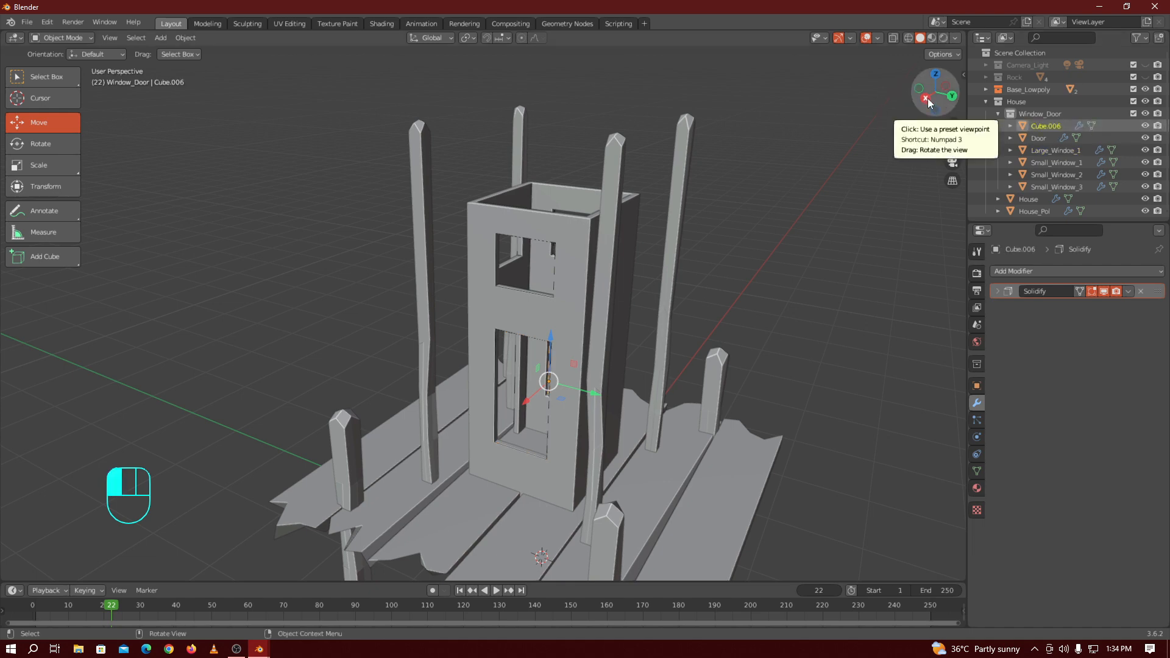
{"action": "left_click_drag", "start_coordinate": [932, 102], "coordinate": [1165, 75]}
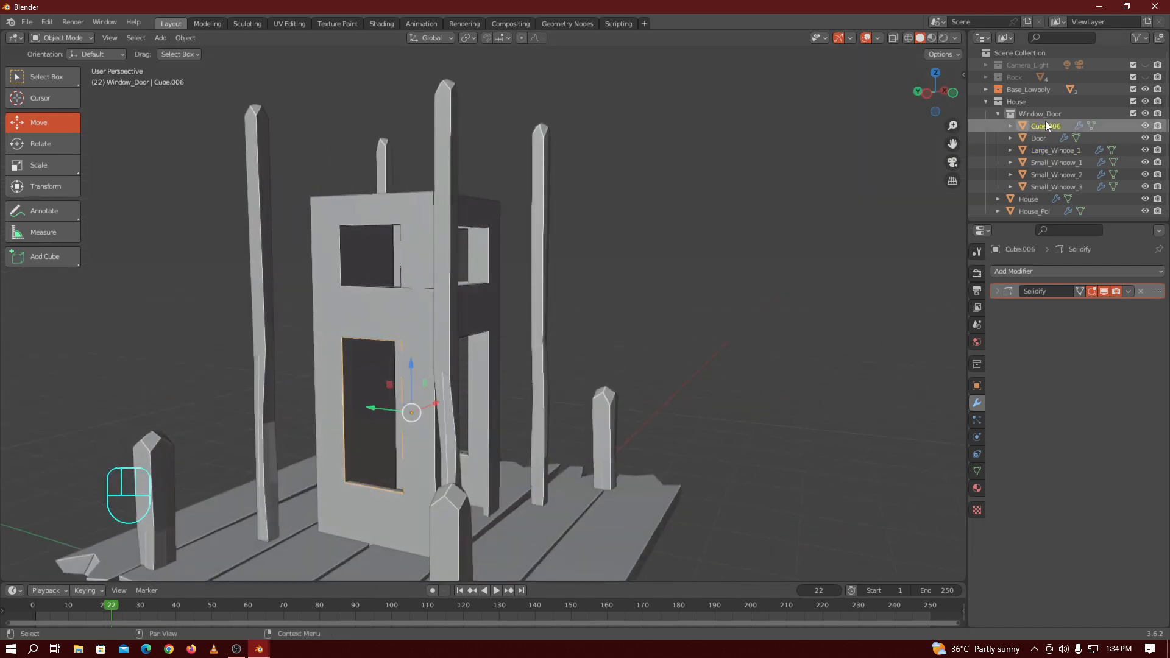
{"action": "double_click", "coordinate": [1045, 125]}
{"action": "key", "text": "BackSpace"}
{"action": "type", "text": "La"}
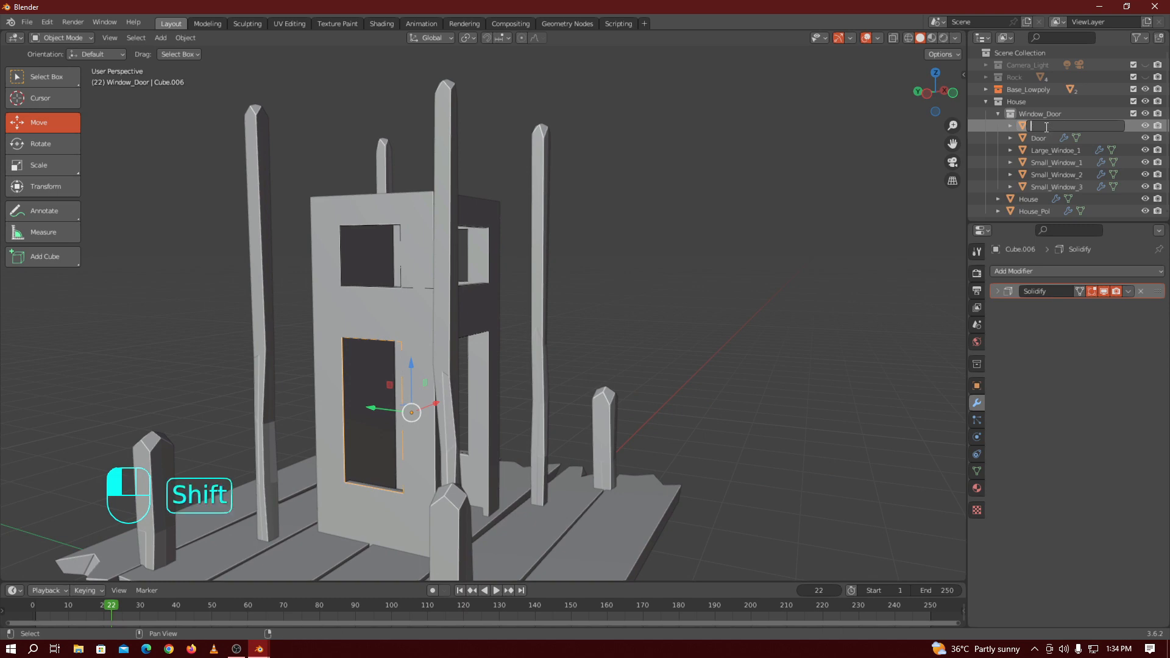
{"action": "type", "text": "rge_W"}
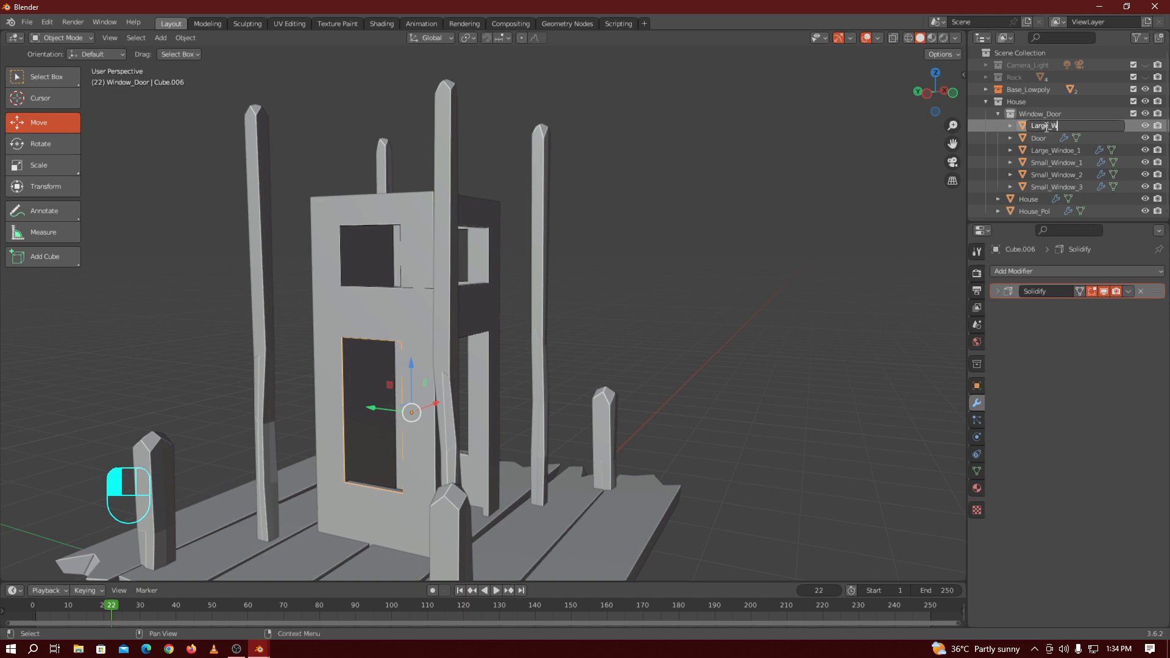
{"action": "type", "text": "indow_2"}
{"action": "key", "text": "Return"}
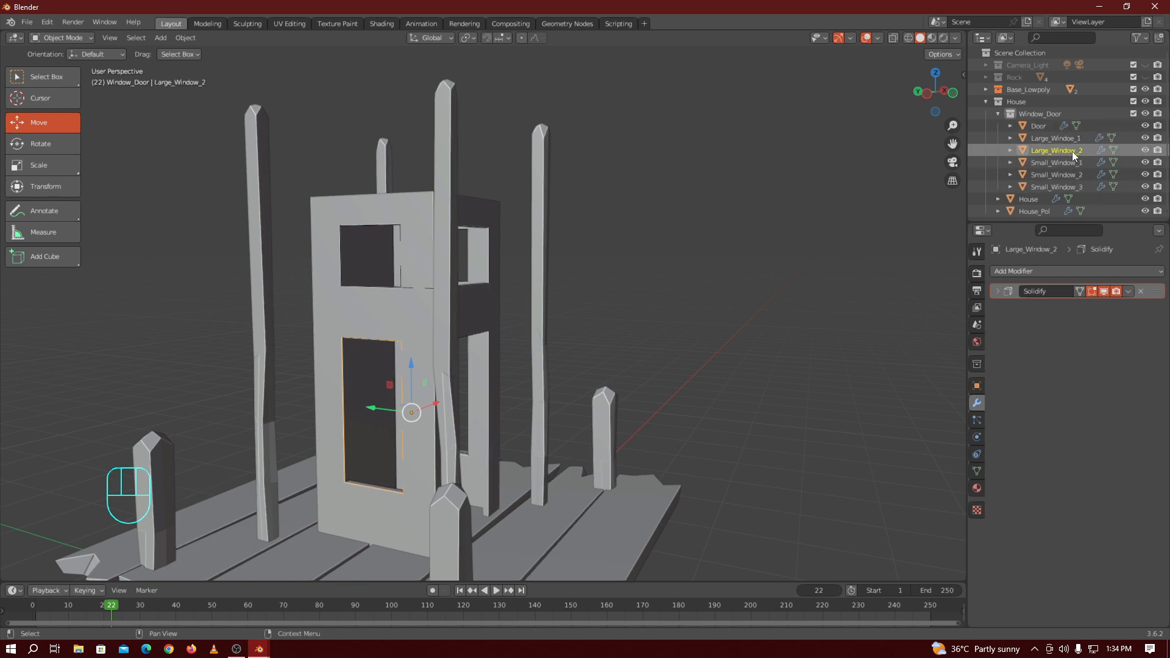
{"action": "left_click", "coordinate": [1082, 199]}
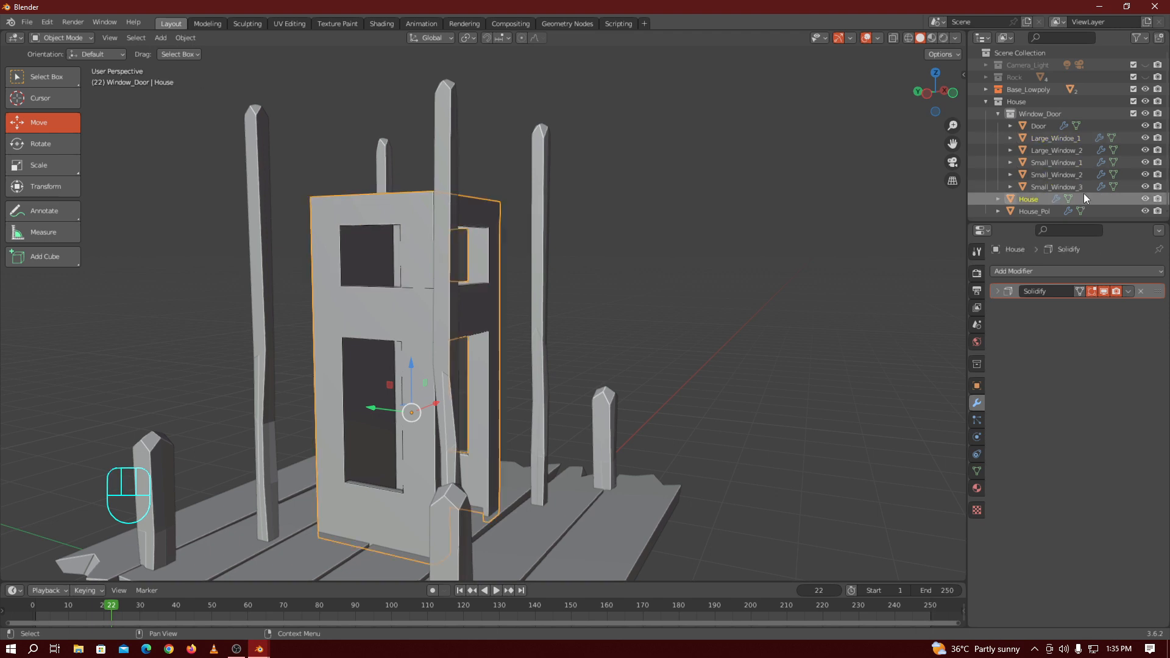
{"action": "left_click", "coordinate": [1054, 188]}
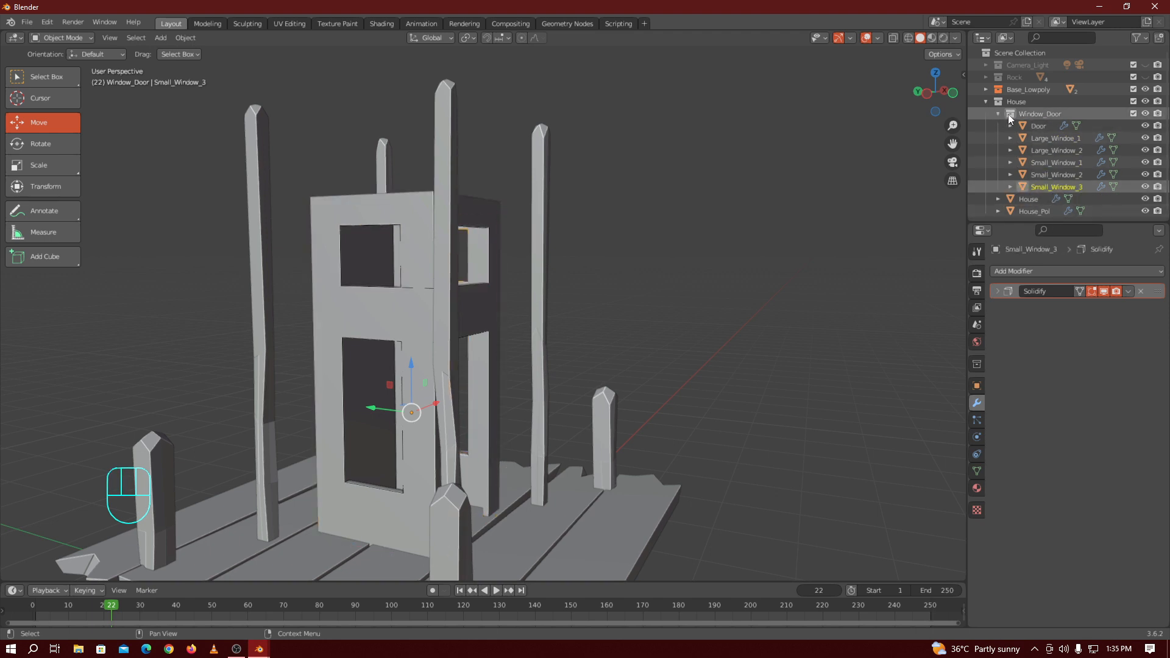
{"action": "left_click", "coordinate": [1043, 126]}
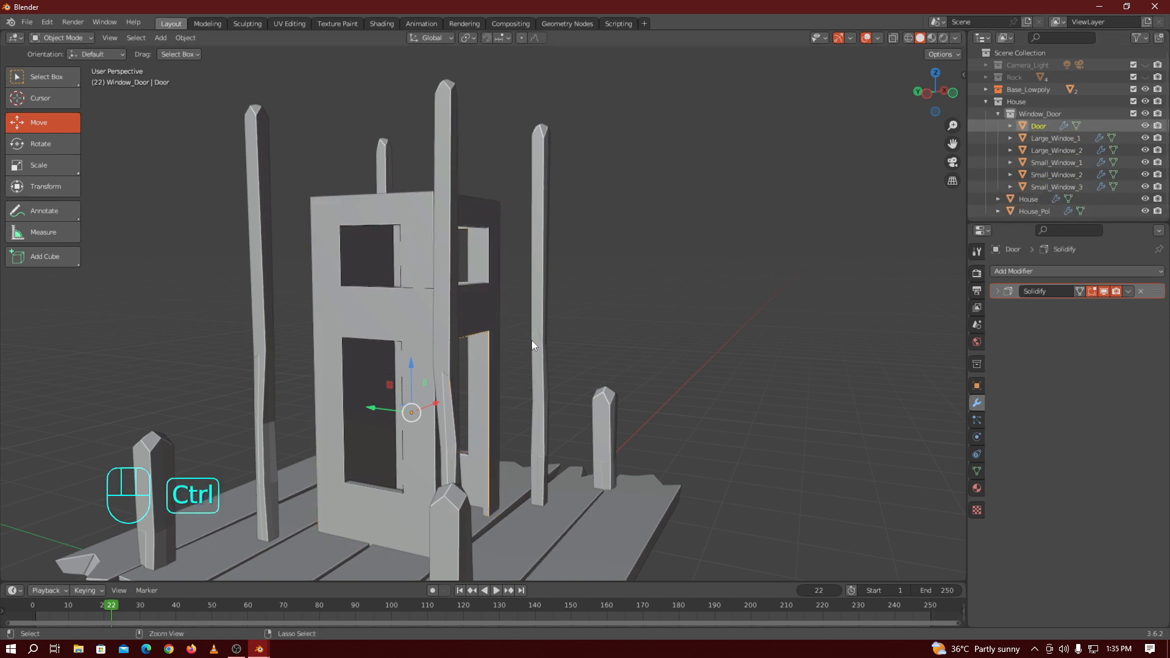
{"action": "left_click_drag", "start_coordinate": [949, 87], "coordinate": [953, 132]}
{"action": "left_click", "coordinate": [638, 248]}
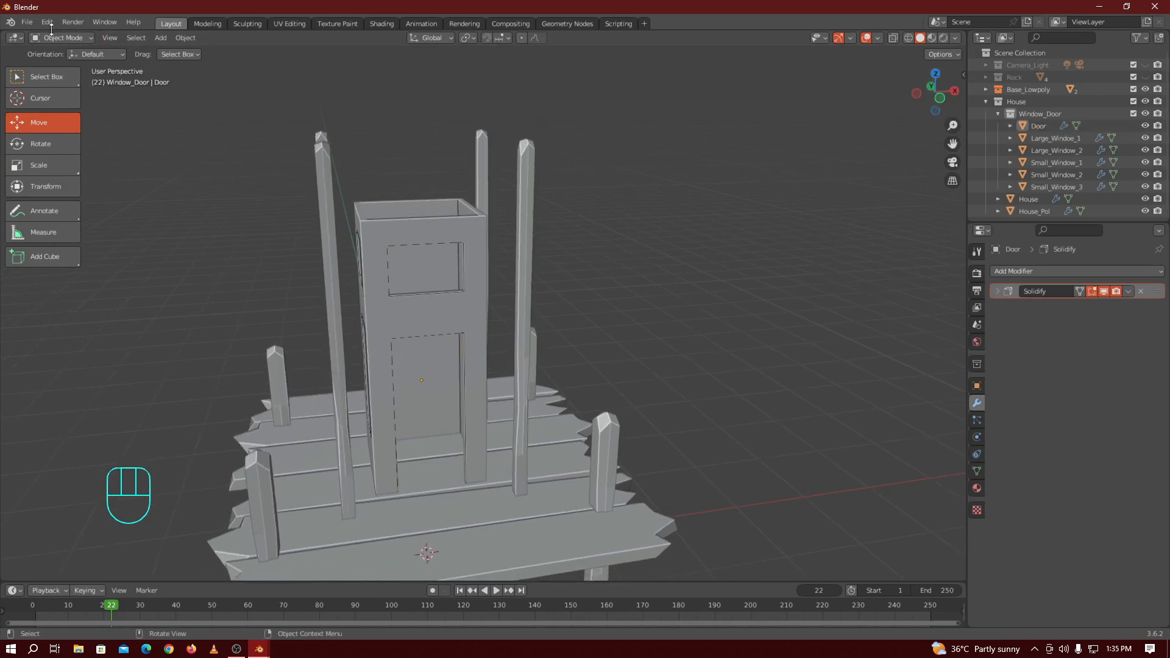
Start saving the project and create a folder named Tutorial_Series on the Desktop
{"action": "left_click", "coordinate": [27, 22]}
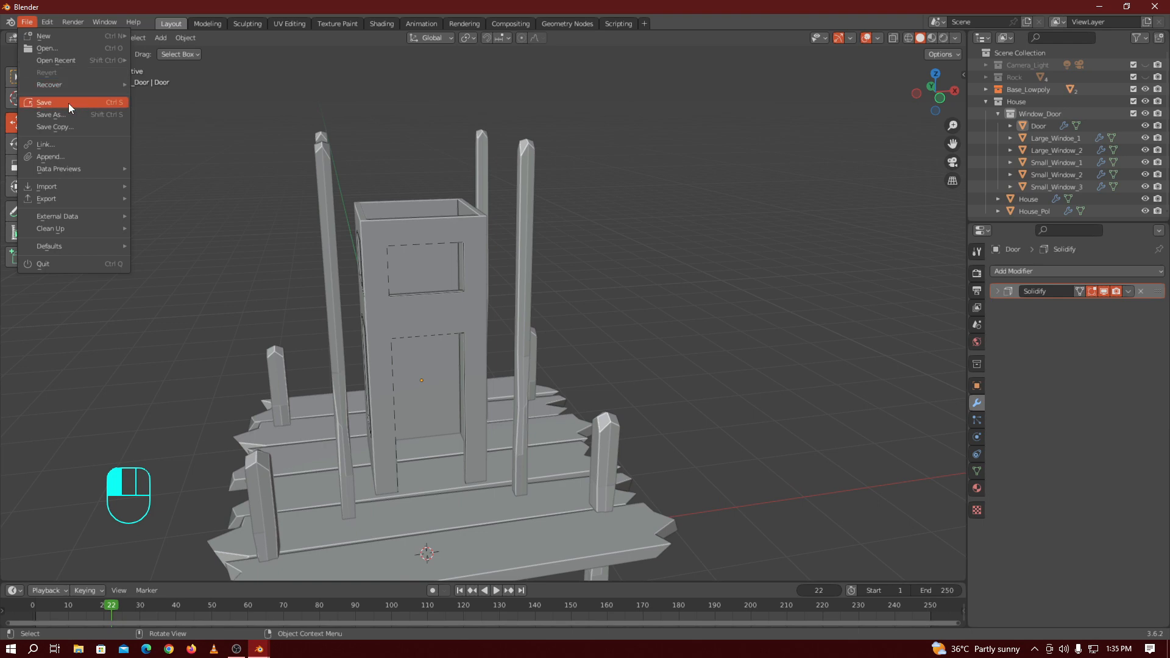
{"action": "key", "text": "ctrl+s"}
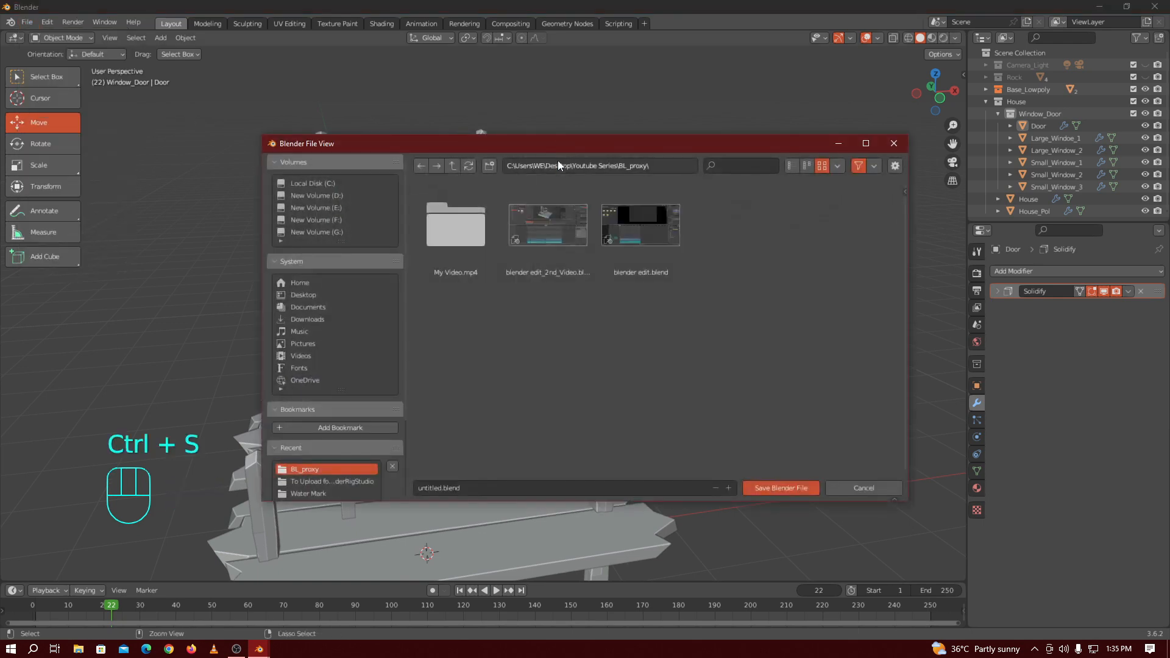
{"action": "left_click", "coordinate": [262, 247]}
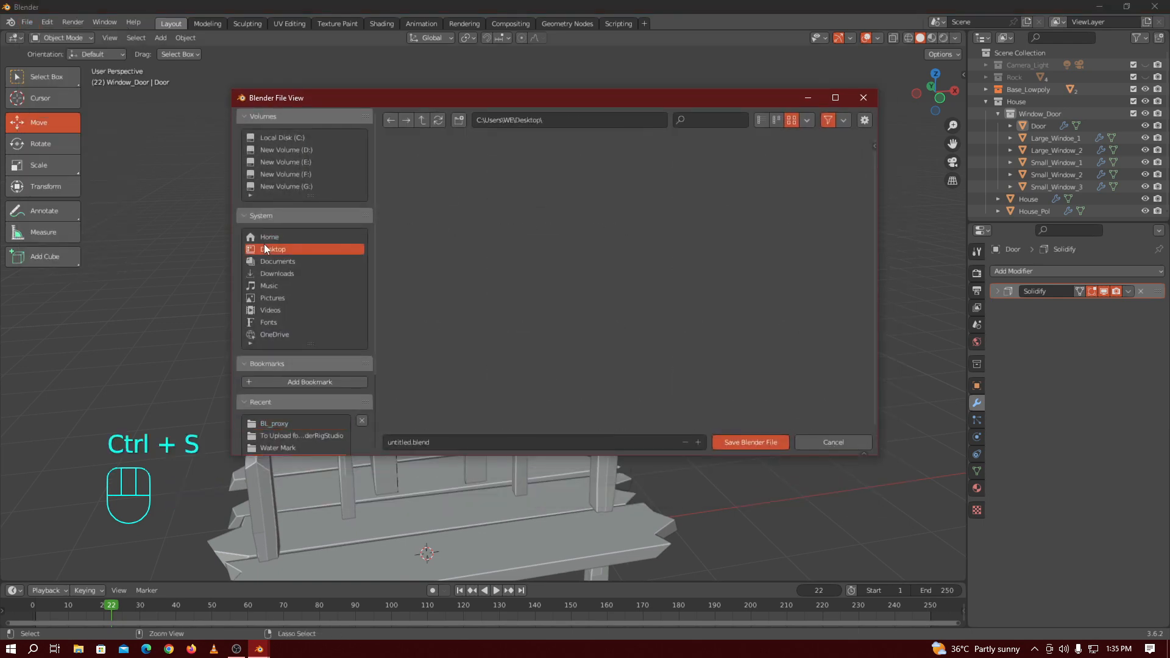
{"action": "left_click", "coordinate": [458, 120]}
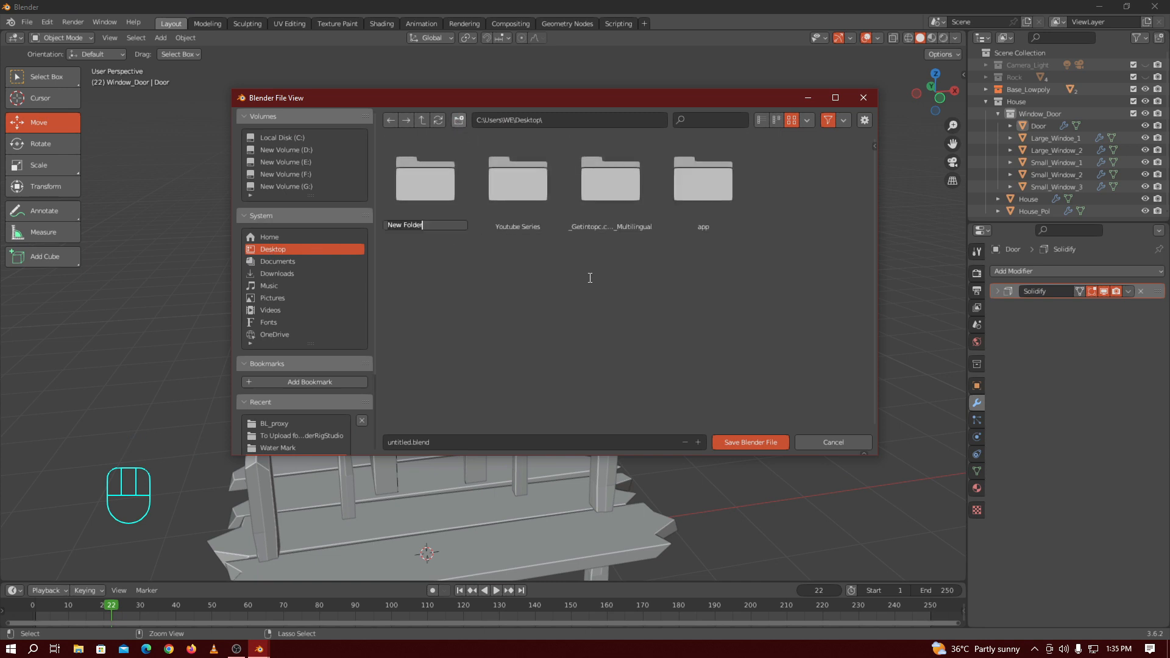
{"action": "key", "text": "BackSpace"}
{"action": "type", "text": "Tut"}
{"action": "type", "text": "orial_Series"}
{"action": "key", "text": "Return"}
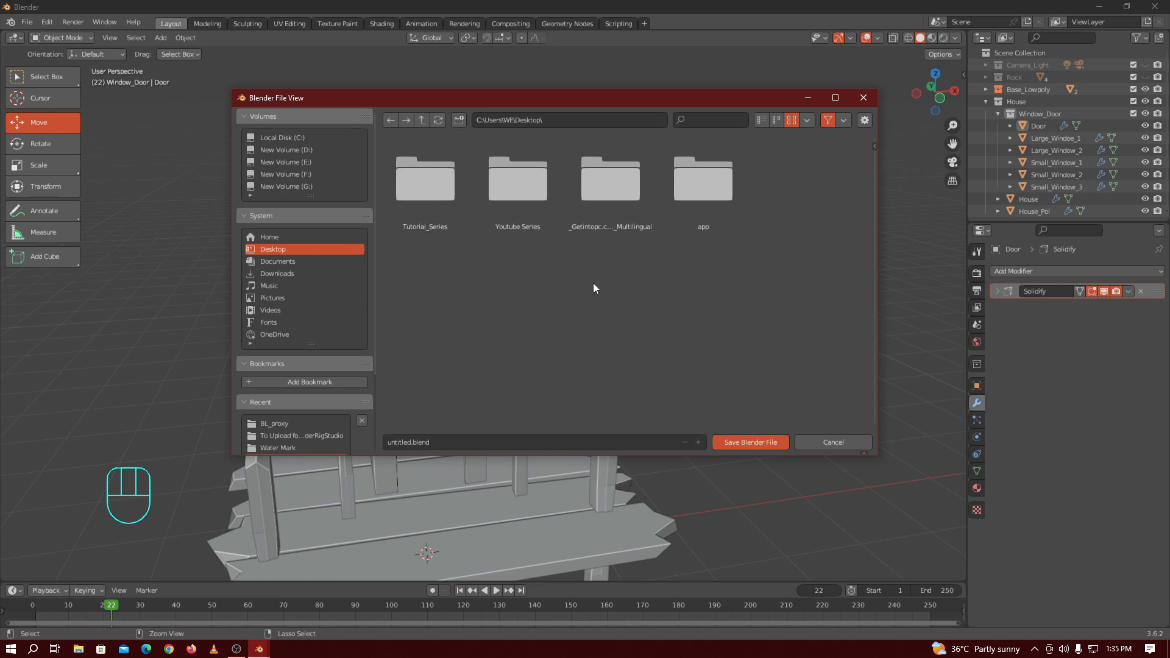
Save the project in the Tutorial_Series folder as "Enivromet .blend"
{"action": "double_click", "coordinate": [412, 181]}
{"action": "left_click", "coordinate": [462, 446]}
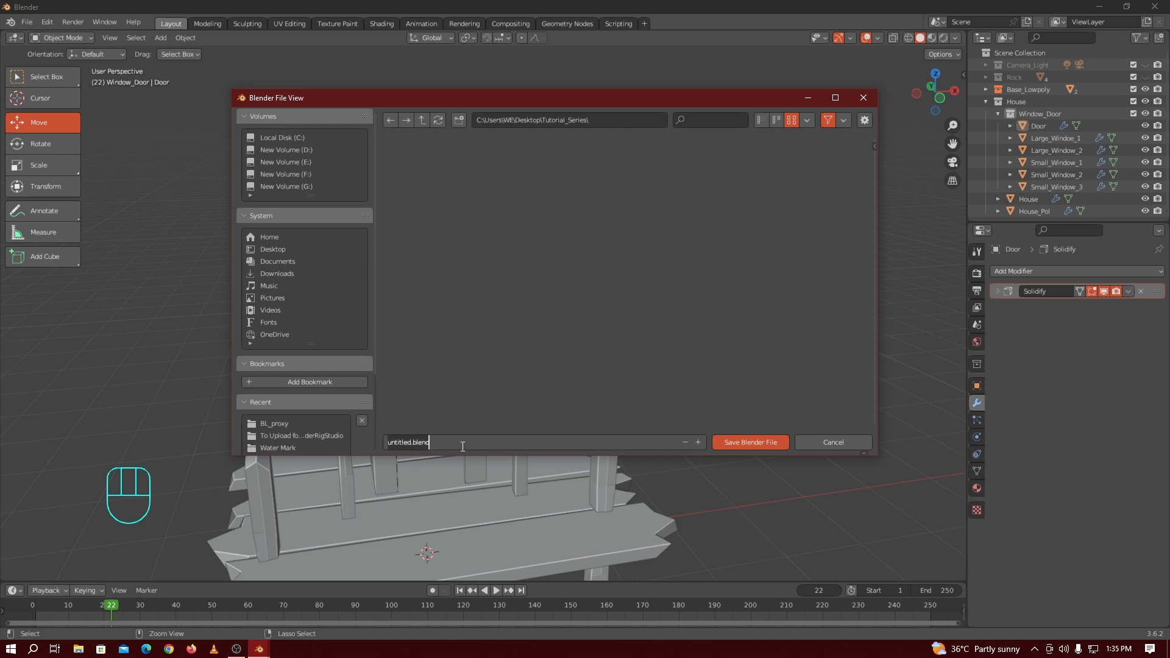
{"action": "key", "text": "BackSpace"}
{"action": "type", "text": "Er"}
{"action": "type", "text": "ivromet"}
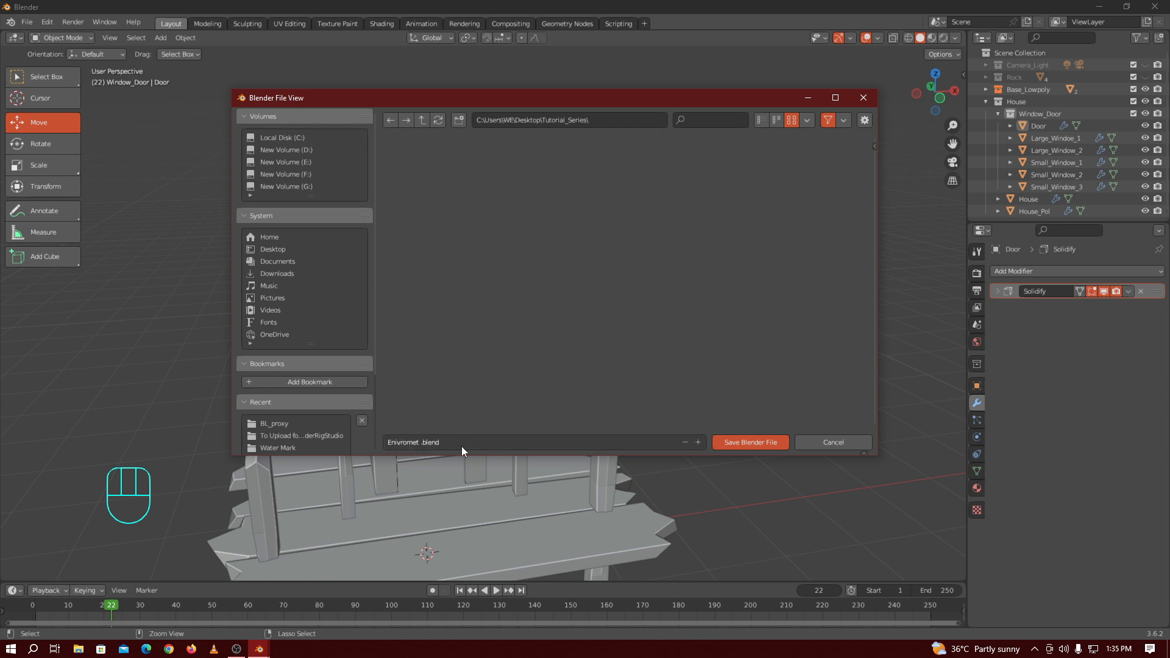
{"action": "left_click", "coordinate": [771, 439]}
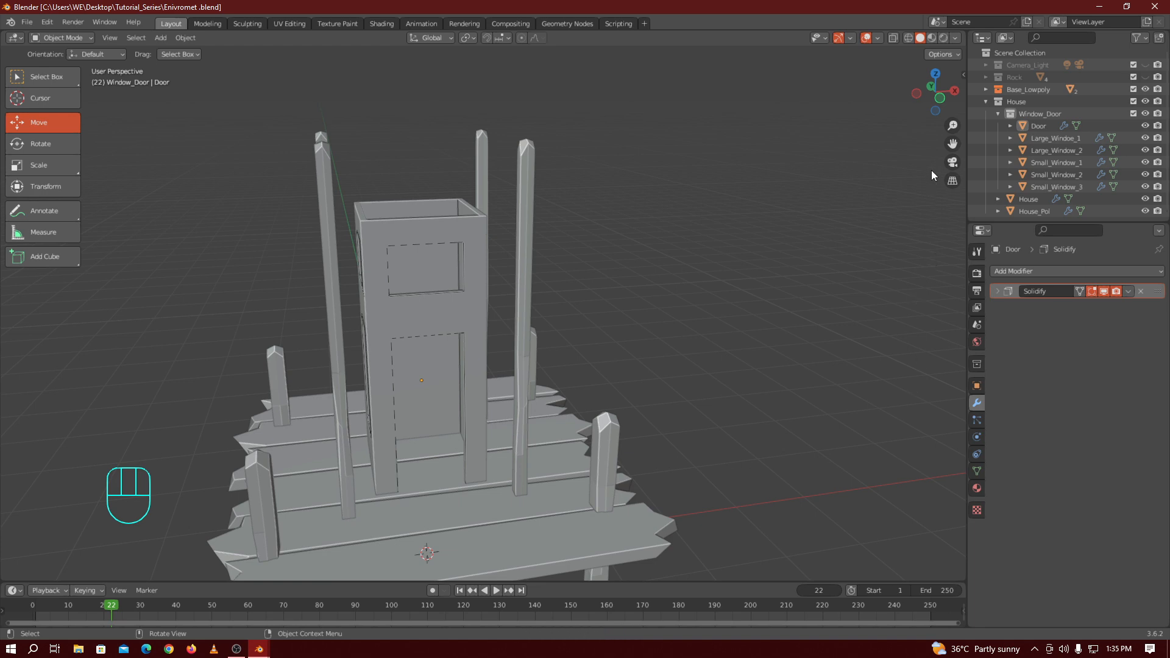
Open the Door mesh in Edit Mode from the front view and hide the House and House_Pol objects
{"action": "left_click_drag", "start_coordinate": [939, 97], "coordinate": [832, 116]}
{"action": "left_click", "coordinate": [1039, 126]}
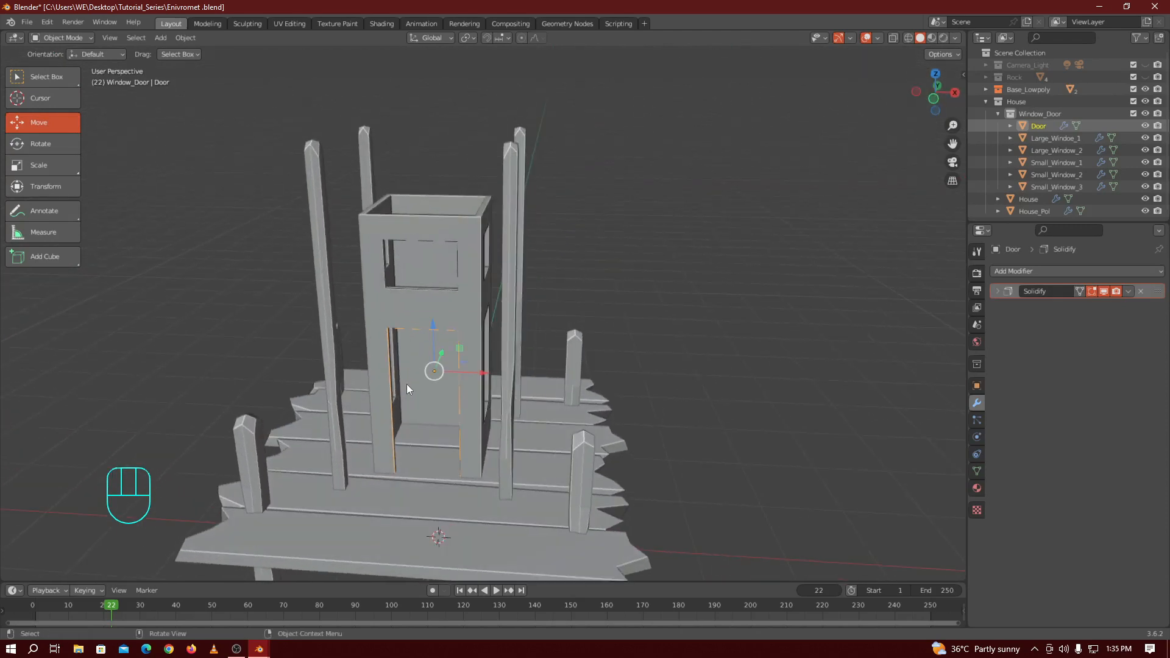
{"action": "key", "text": "Tab"}
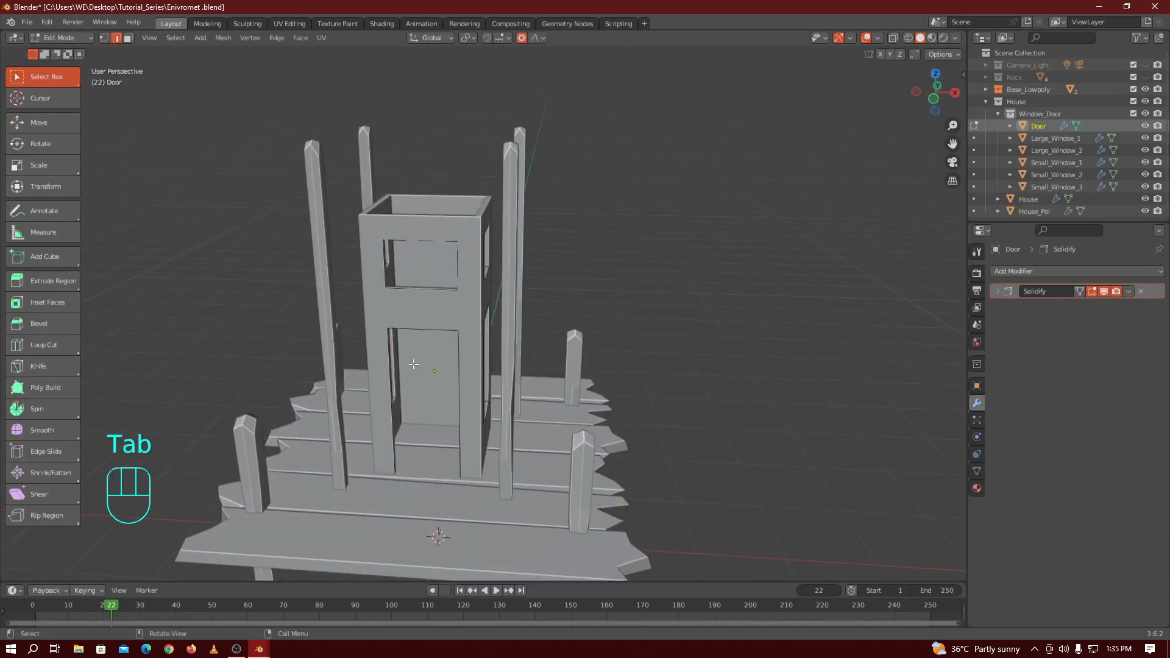
{"action": "key", "text": "KP_1"}
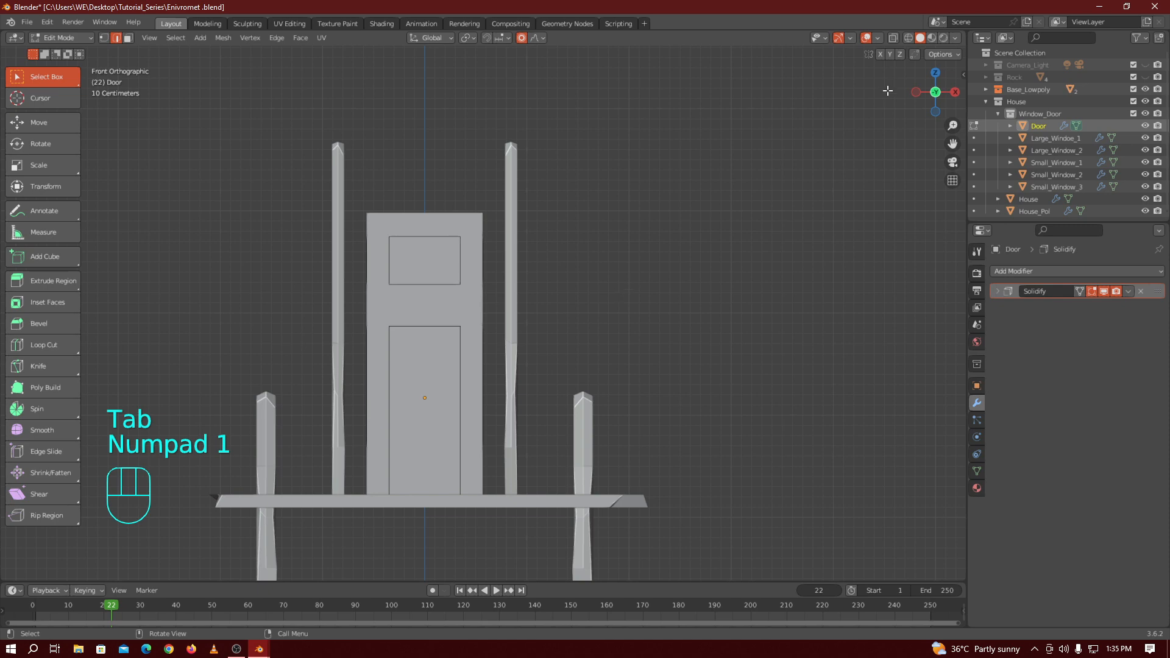
{"action": "key", "text": "Tab"}
{"action": "key", "text": "Tab"}
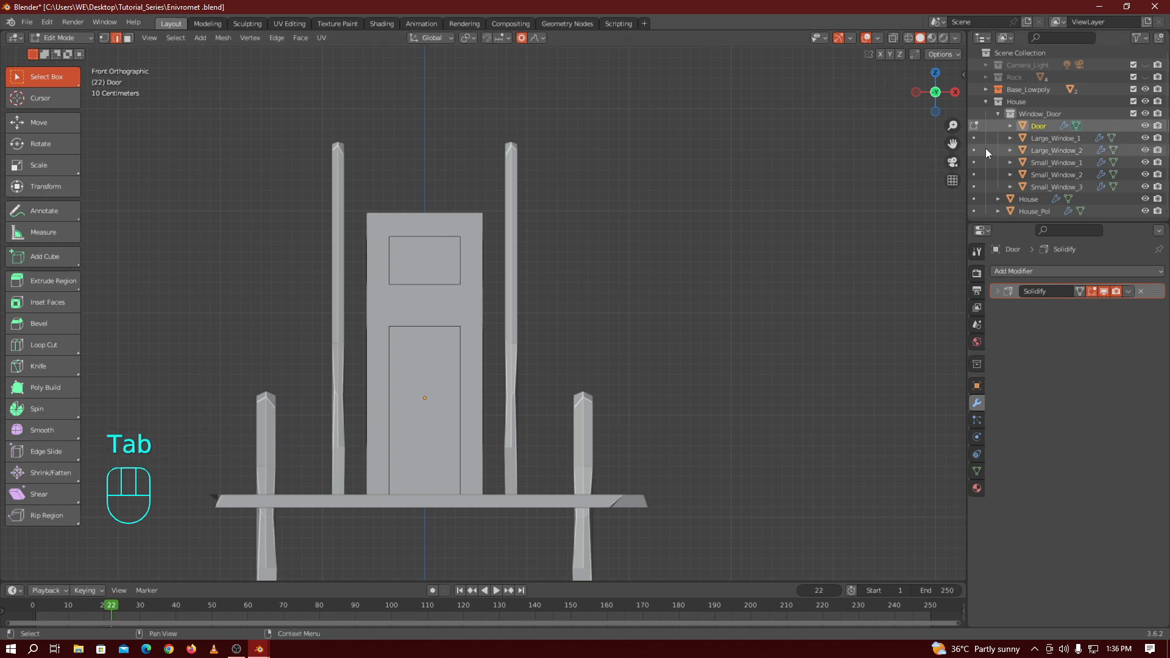
{"action": "left_click", "coordinate": [1145, 199]}
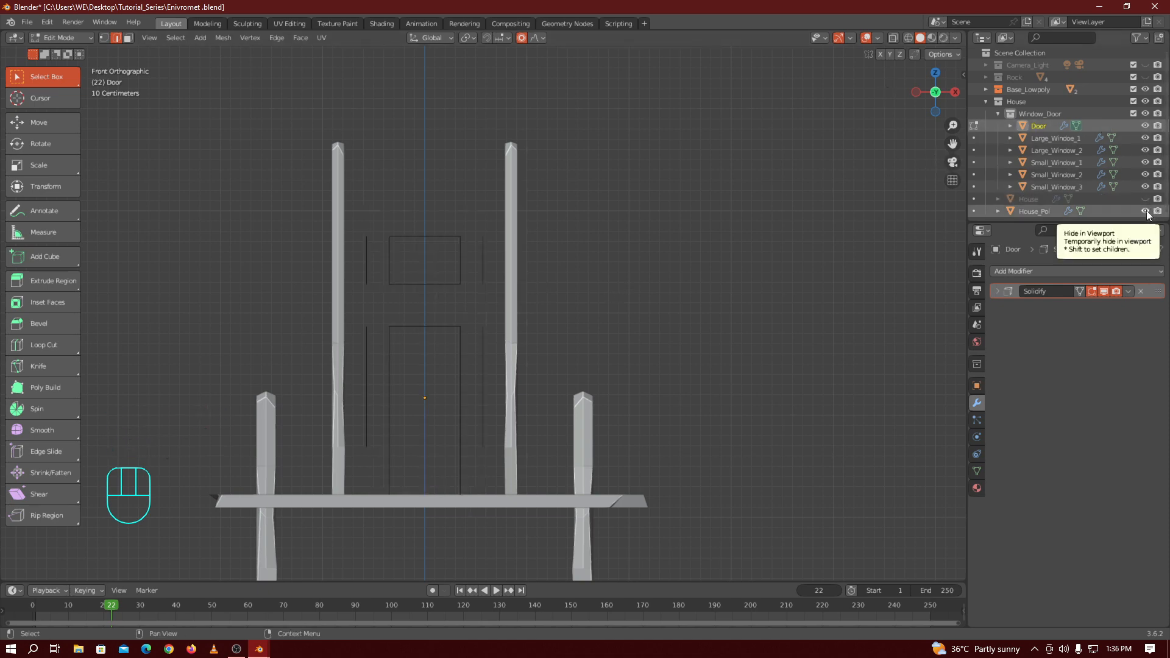
{"action": "left_click", "coordinate": [1144, 211]}
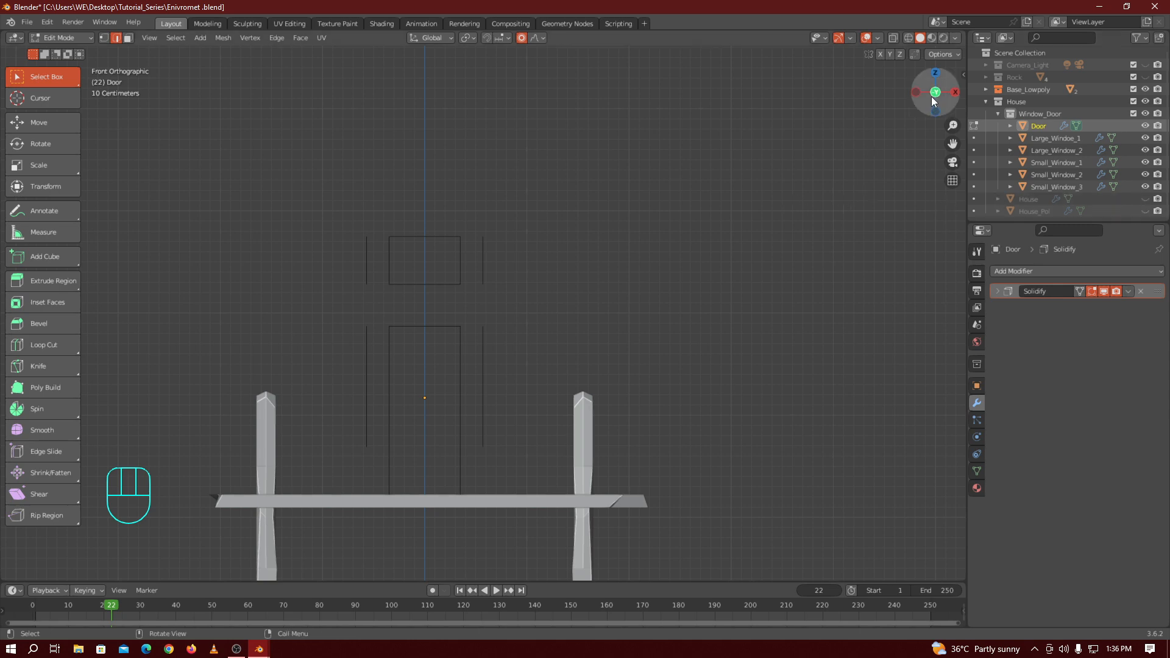
Delete the stray edge sticking out beside the Small_Window_2 outline and save the project
{"action": "left_click_drag", "start_coordinate": [923, 92], "coordinate": [934, 172]}
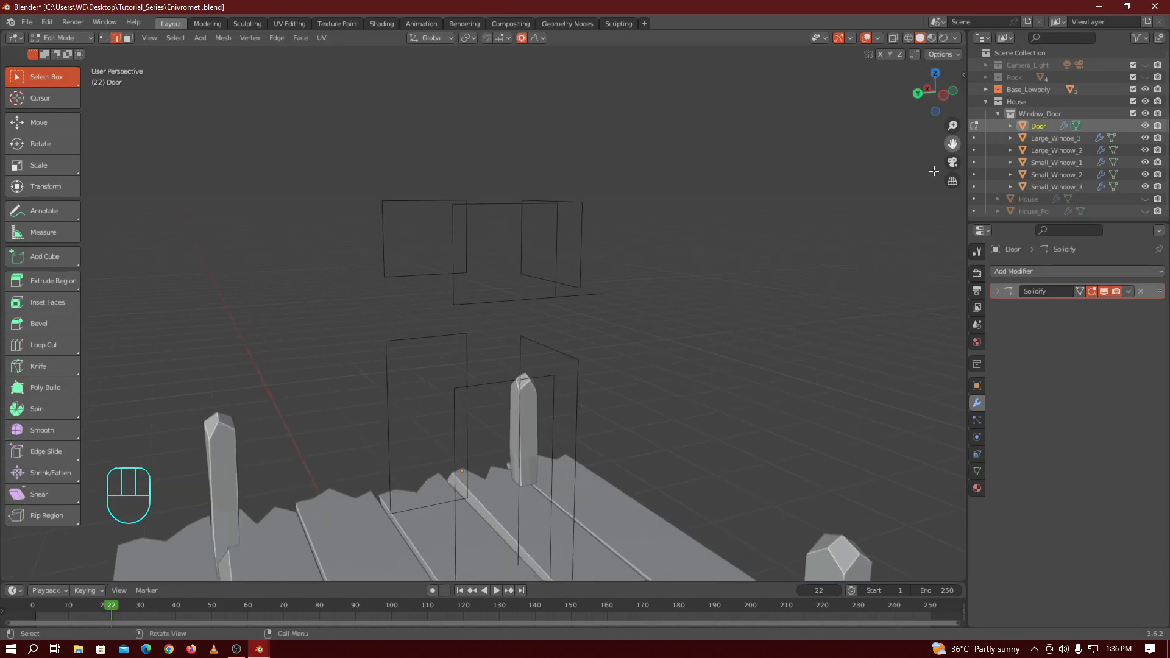
{"action": "key", "text": "Tab"}
{"action": "left_click", "coordinate": [583, 295]}
{"action": "key", "text": "Tab"}
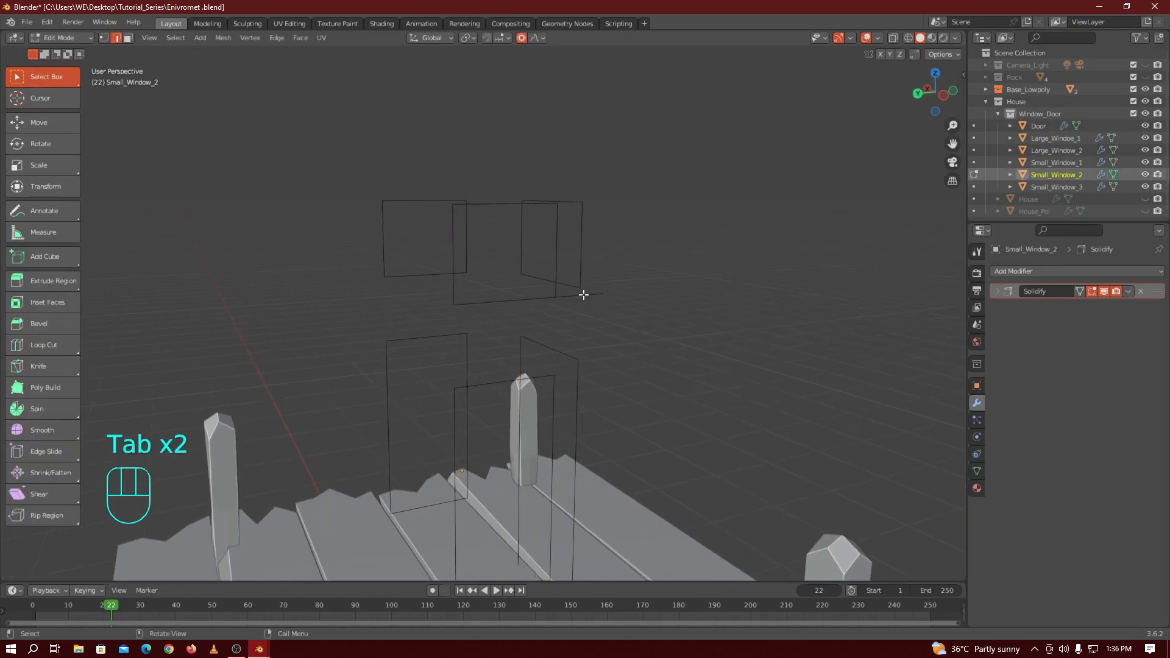
{"action": "key", "text": "x"}
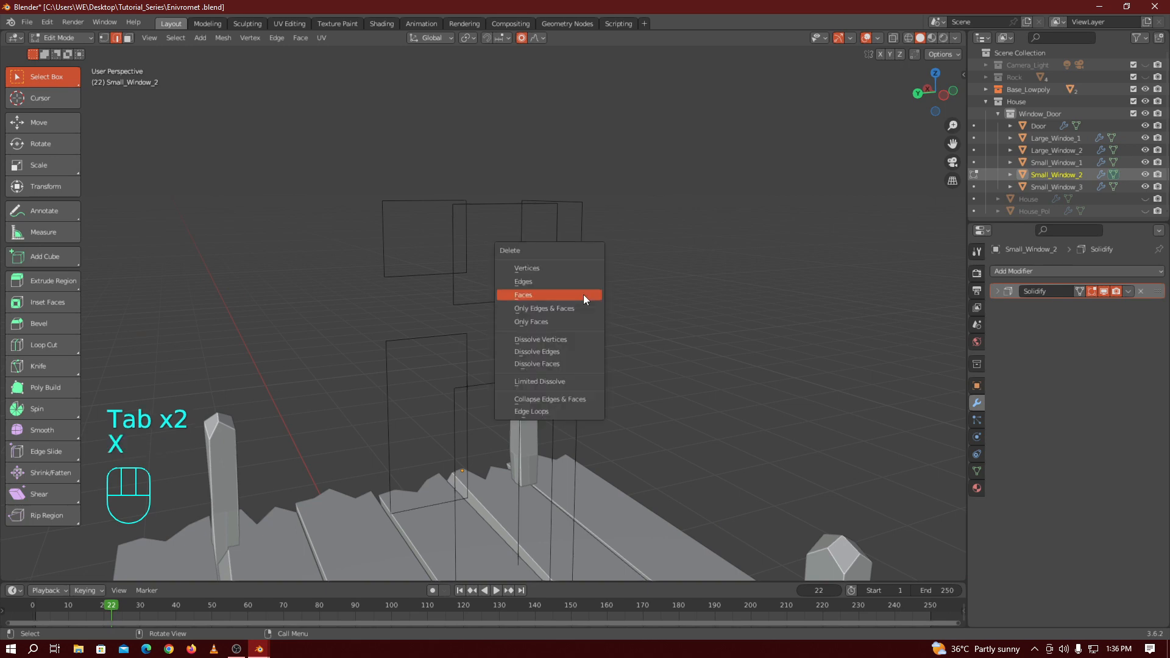
{"action": "left_click", "coordinate": [576, 283]}
{"action": "key", "text": "Tab"}
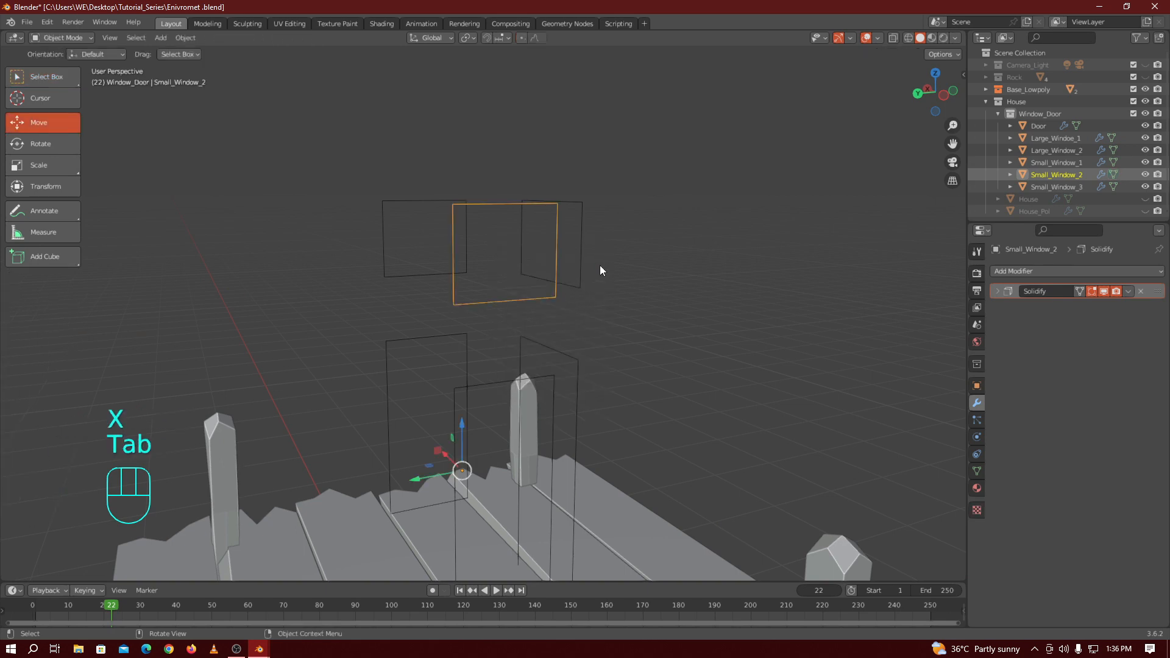
{"action": "left_click", "coordinate": [599, 269]}
{"action": "key", "text": "ctrl+s"}
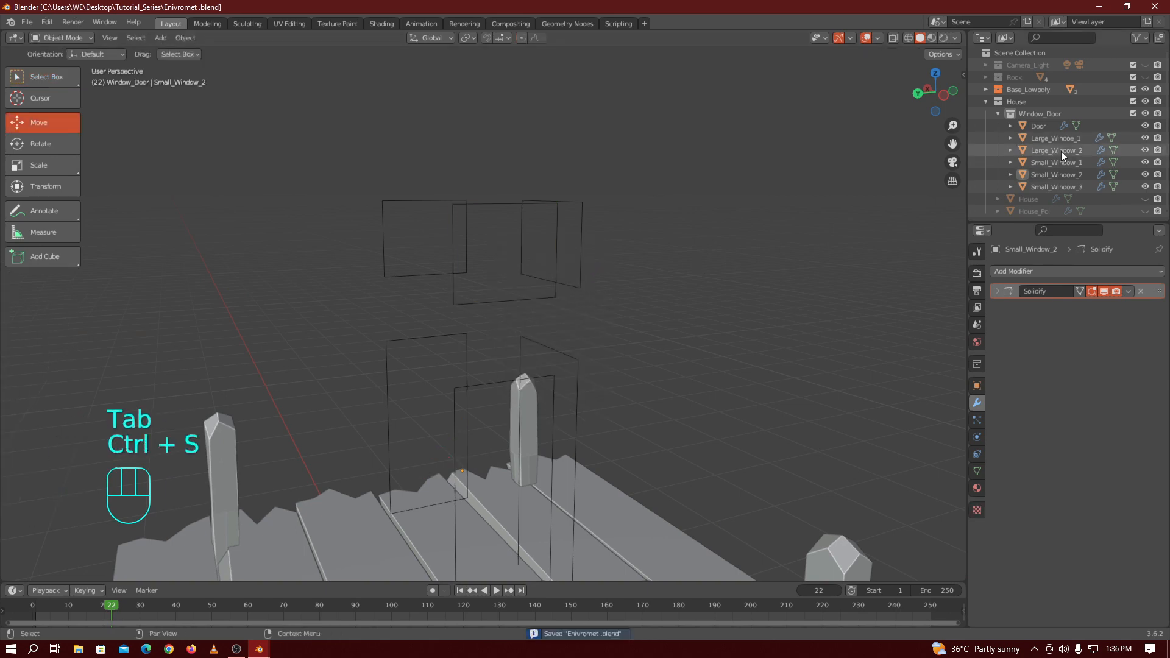
Open the Door outline in Edit Mode from the front view and select all its edges
{"action": "left_click", "coordinate": [1038, 126]}
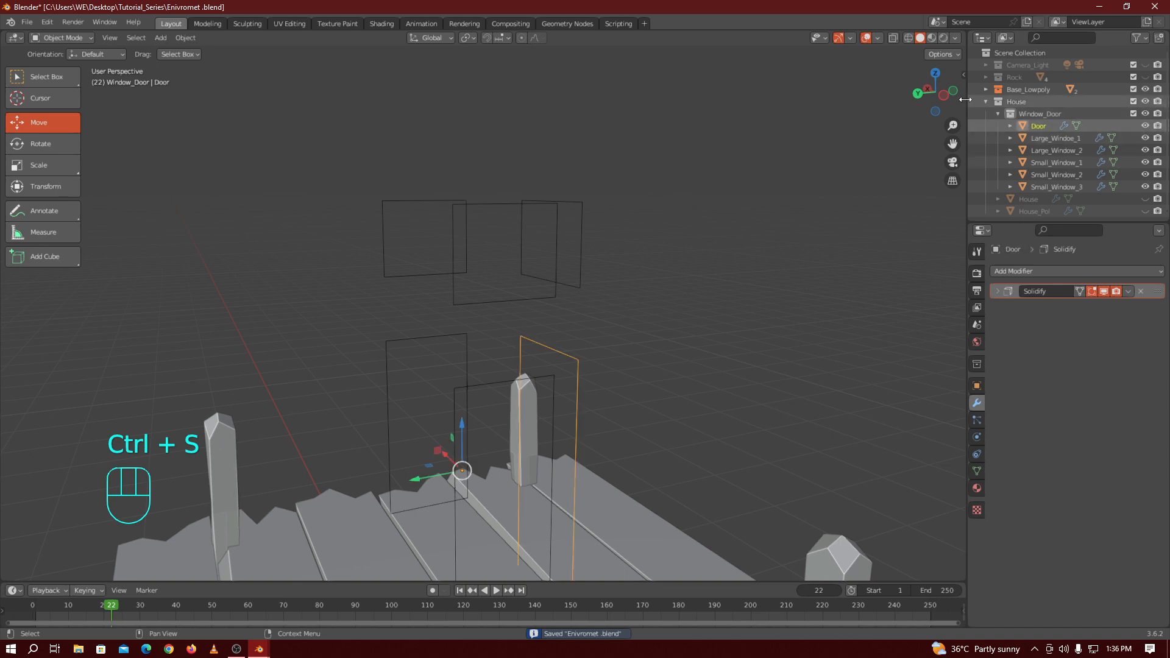
{"action": "left_click_drag", "start_coordinate": [944, 96], "coordinate": [890, 99]}
{"action": "key", "text": "Tab"}
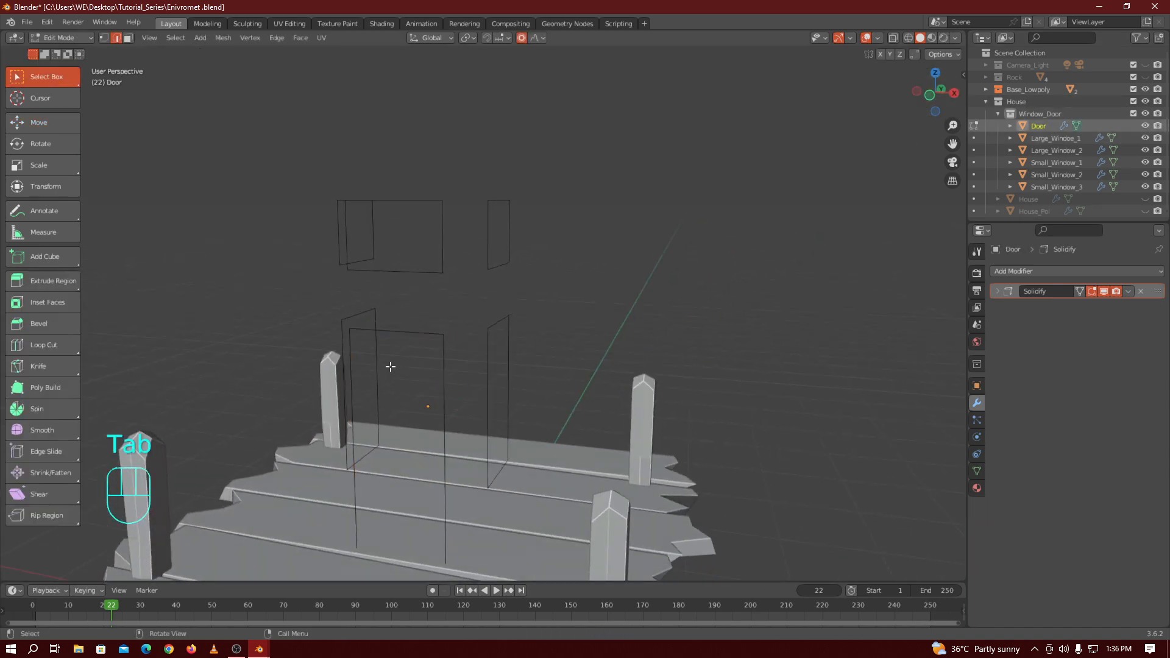
{"action": "key", "text": "KP_1"}
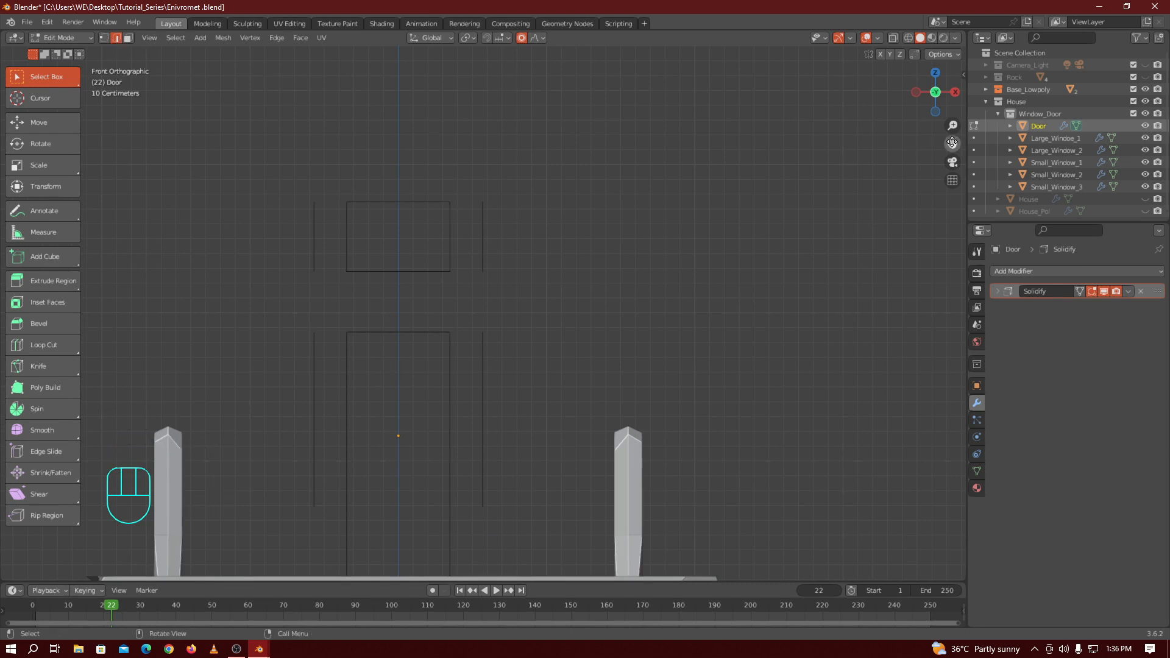
{"action": "middle_click_drag", "start_coordinate": [480, 430], "coordinate": [488, 364], "text": "shift"}
{"action": "key", "text": "Tab"}
{"action": "key", "text": "Tab"}
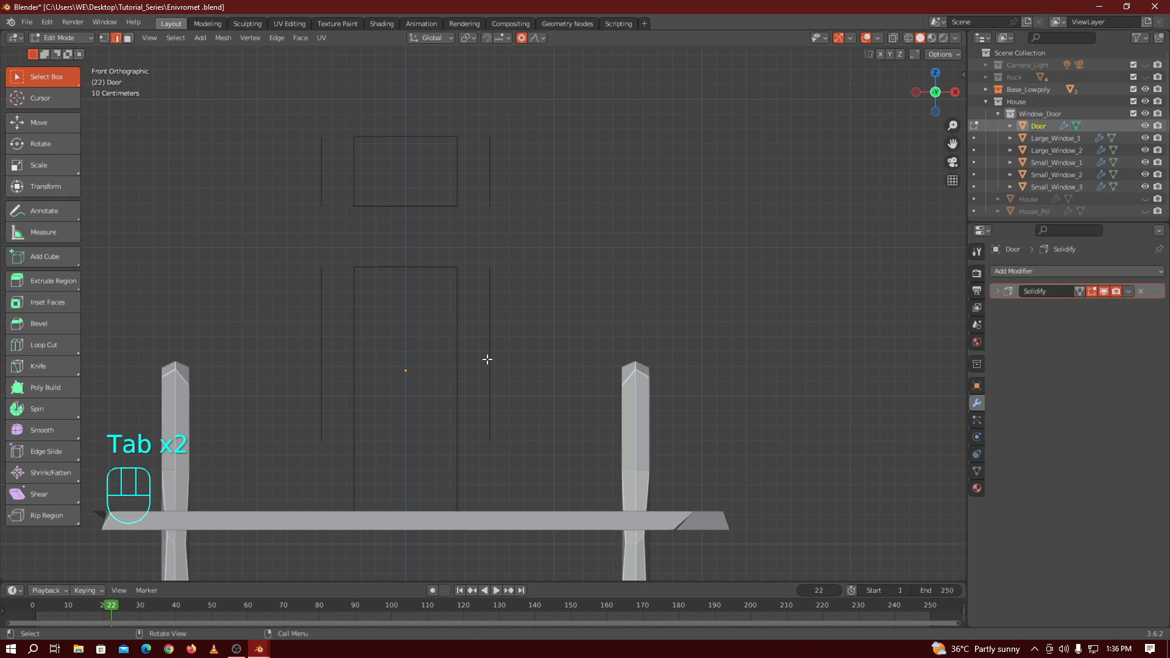
{"action": "key", "text": "a"}
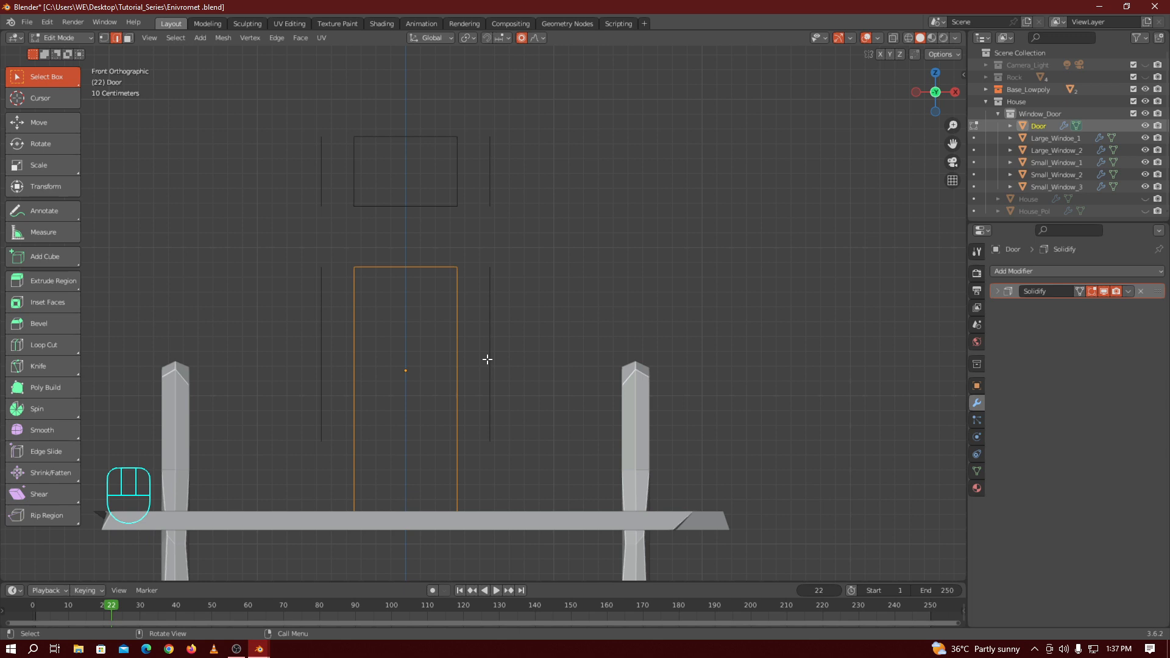
{"action": "key", "text": "e"}
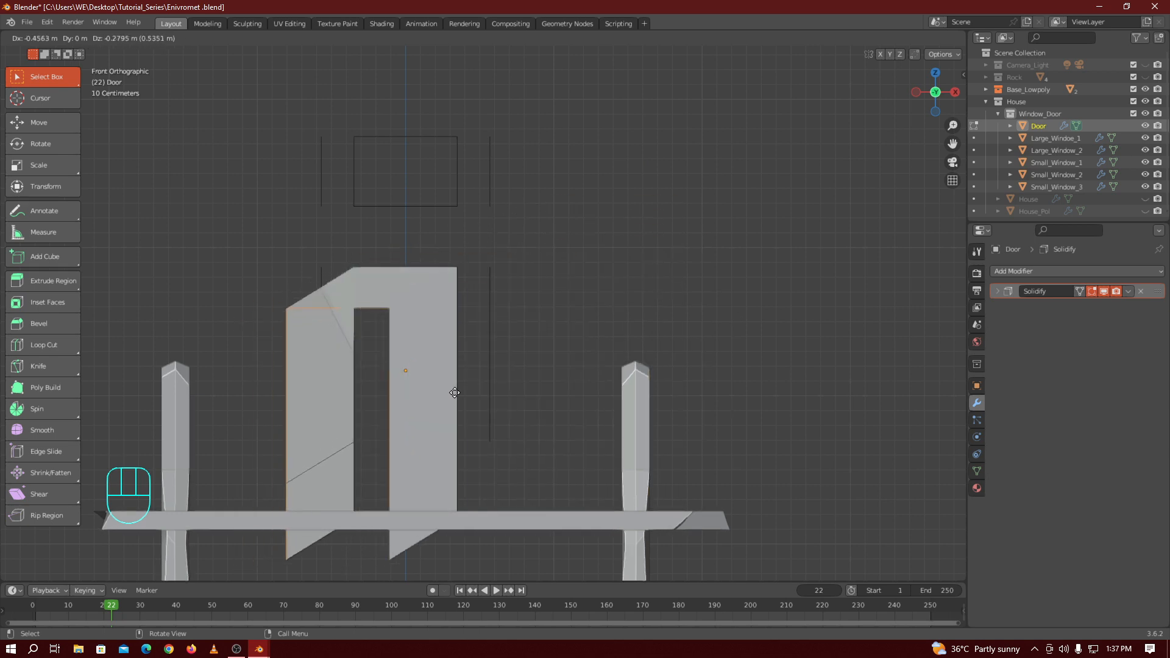
{"action": "right_click", "coordinate": [537, 448]}
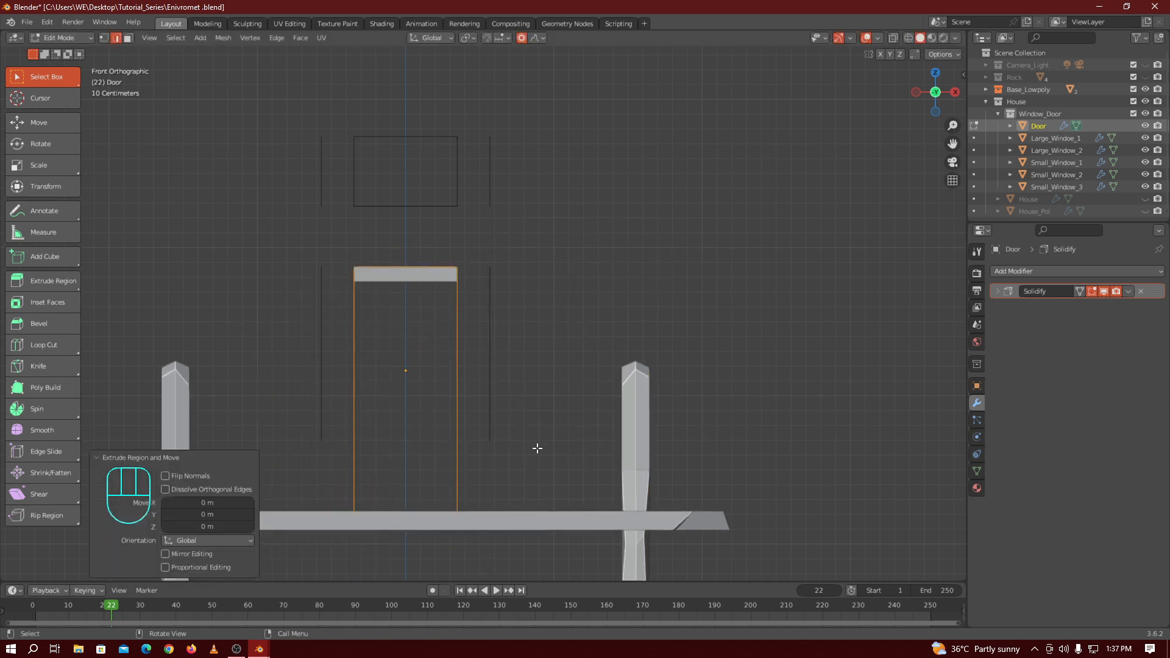
{"action": "key", "text": "ctrl+z"}
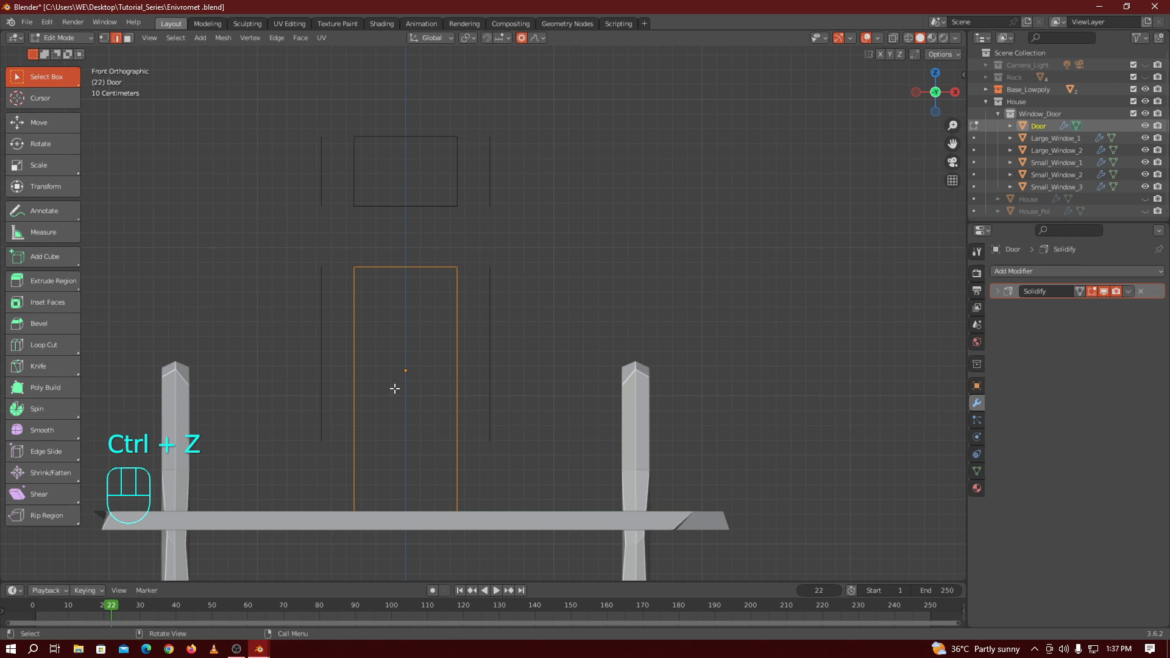
{"action": "left_click_drag", "start_coordinate": [937, 93], "coordinate": [713, 203]}
{"action": "key", "text": "e"}
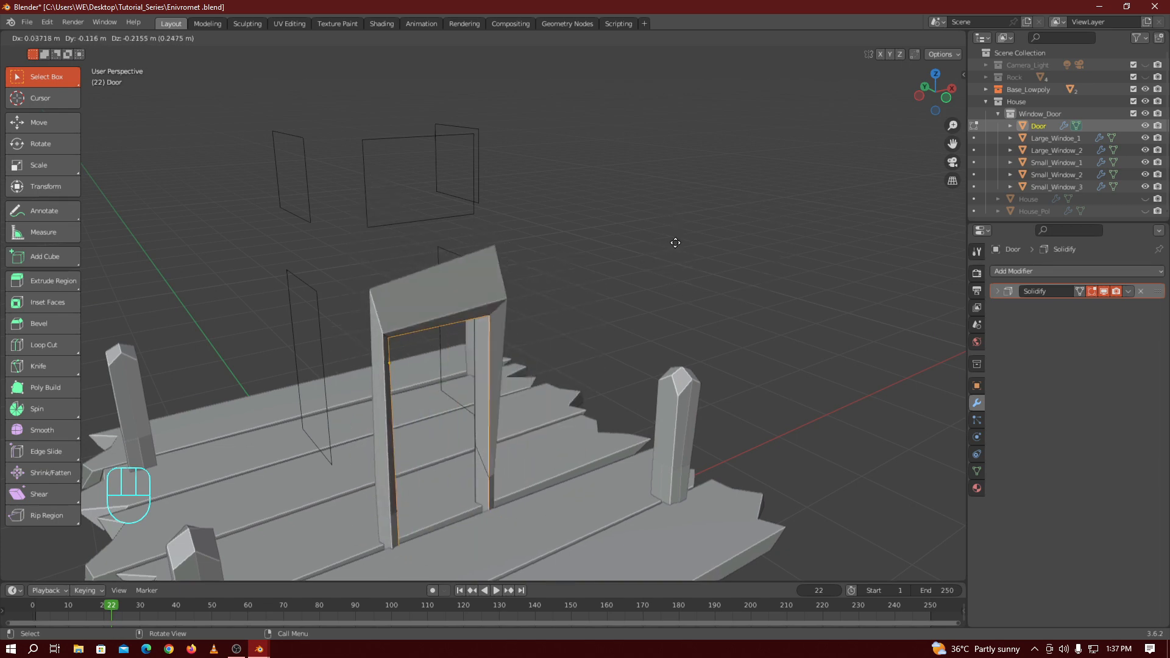
{"action": "right_click", "coordinate": [675, 242]}
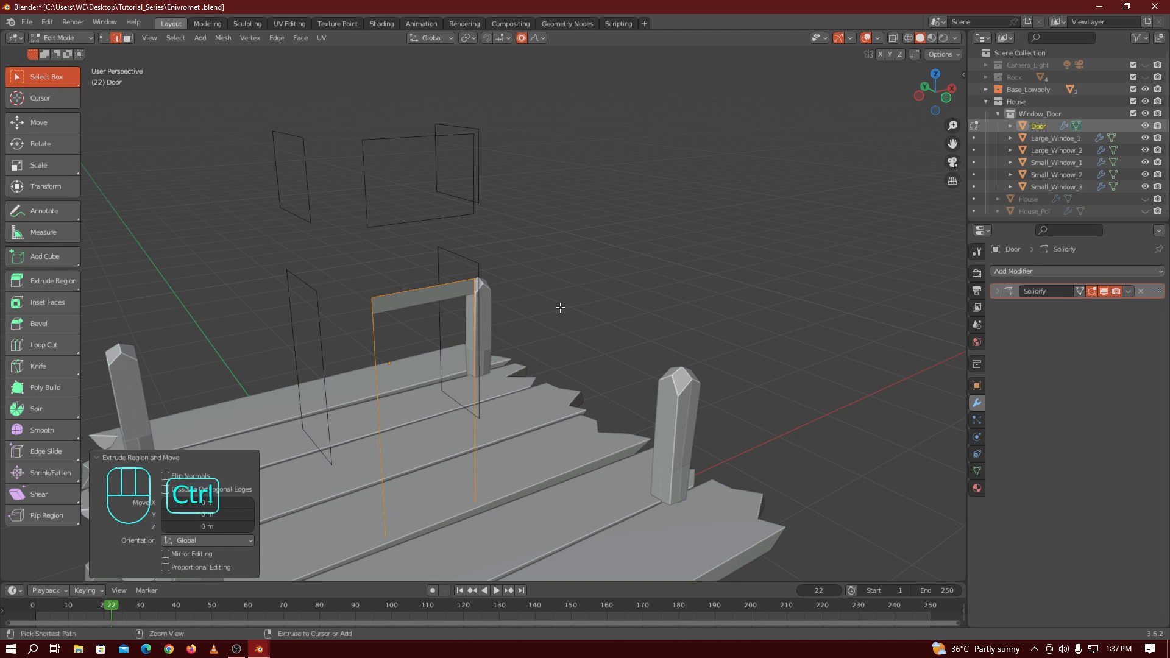
{"action": "key", "text": "ctrl+z"}
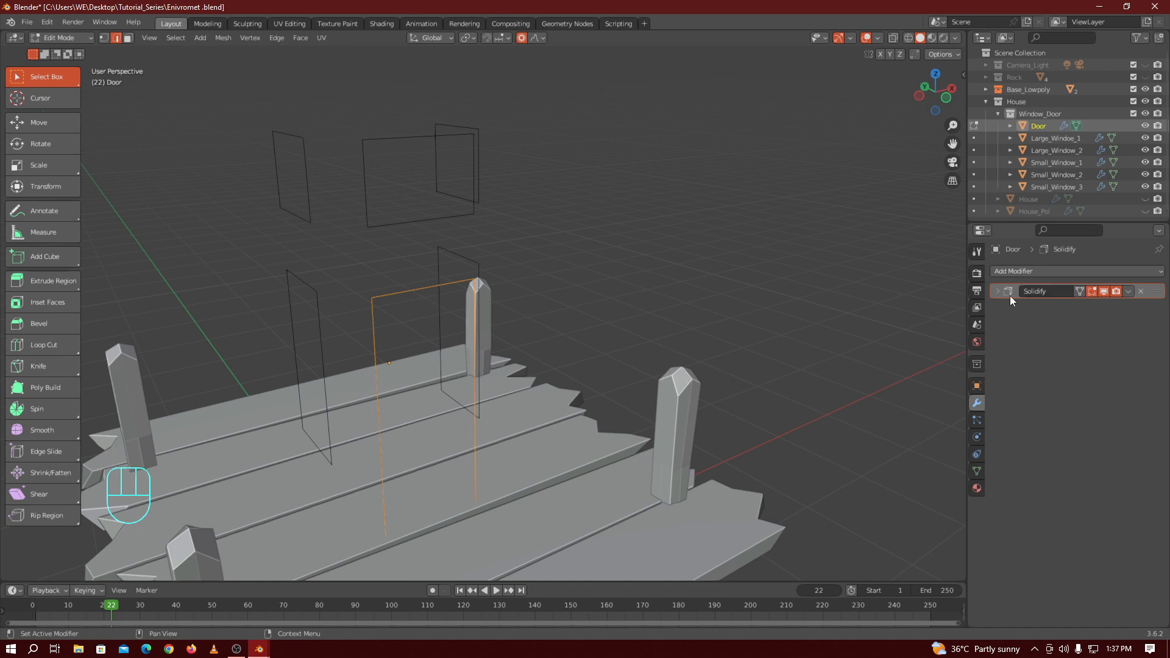
Remove the Solidify modifier from the Door and the two large window outlines
{"action": "key", "text": "Tab"}
{"action": "left_click", "coordinate": [312, 288]}
{"action": "left_click", "coordinate": [306, 223]}
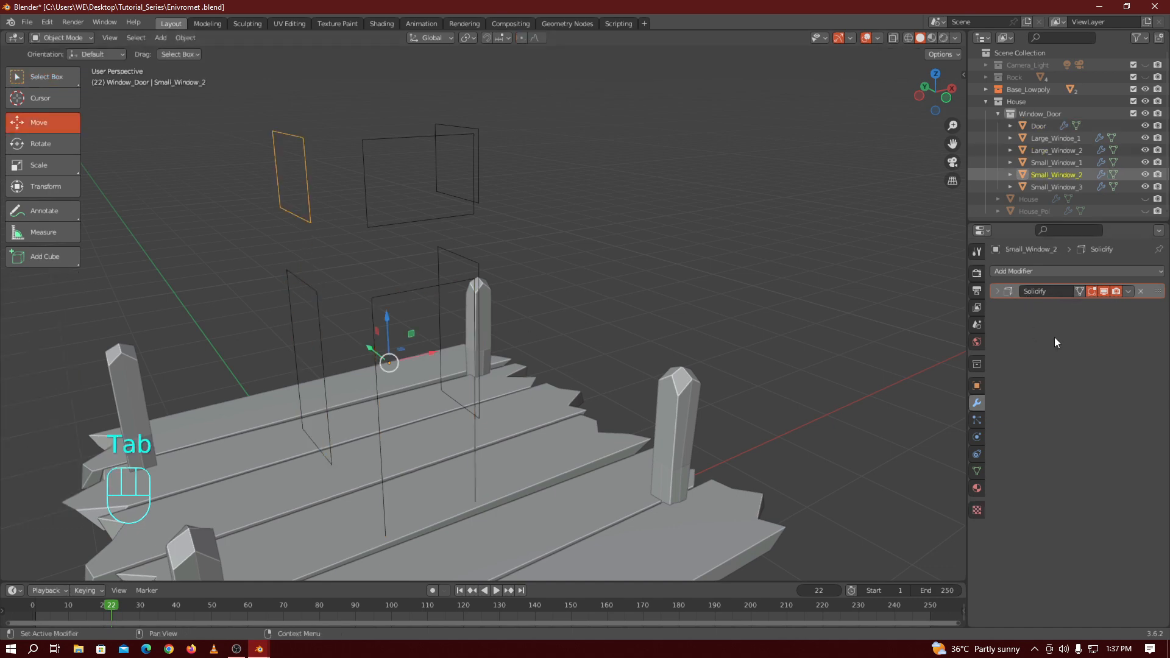
{"action": "left_click", "coordinate": [437, 285]}
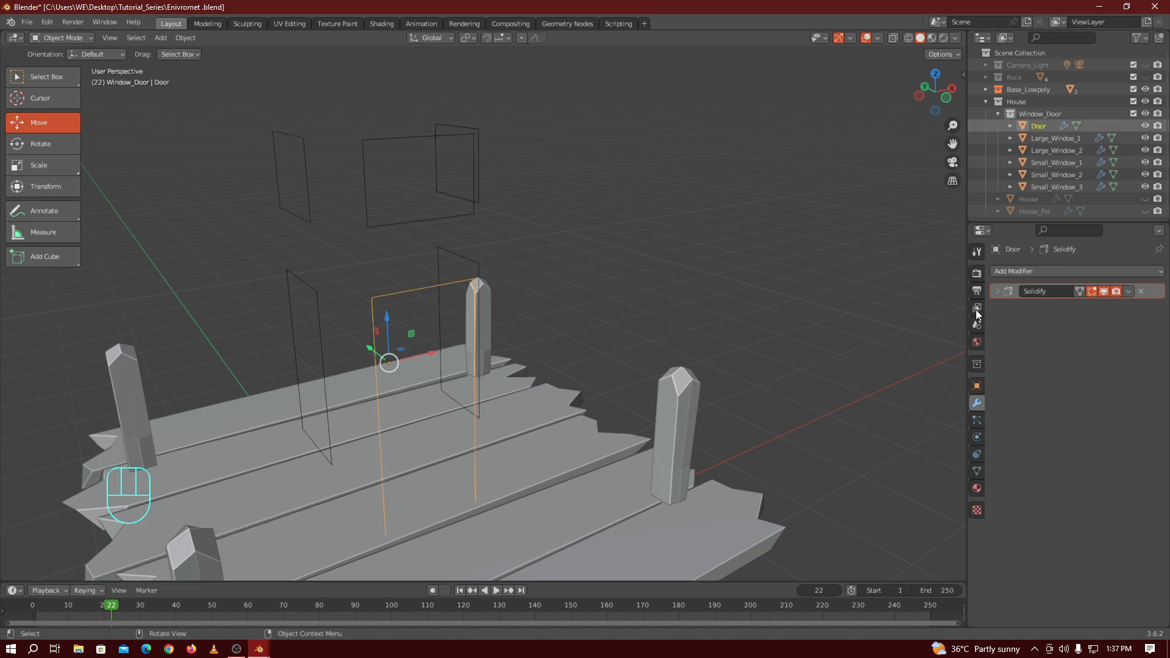
{"action": "left_click", "coordinate": [1141, 291]}
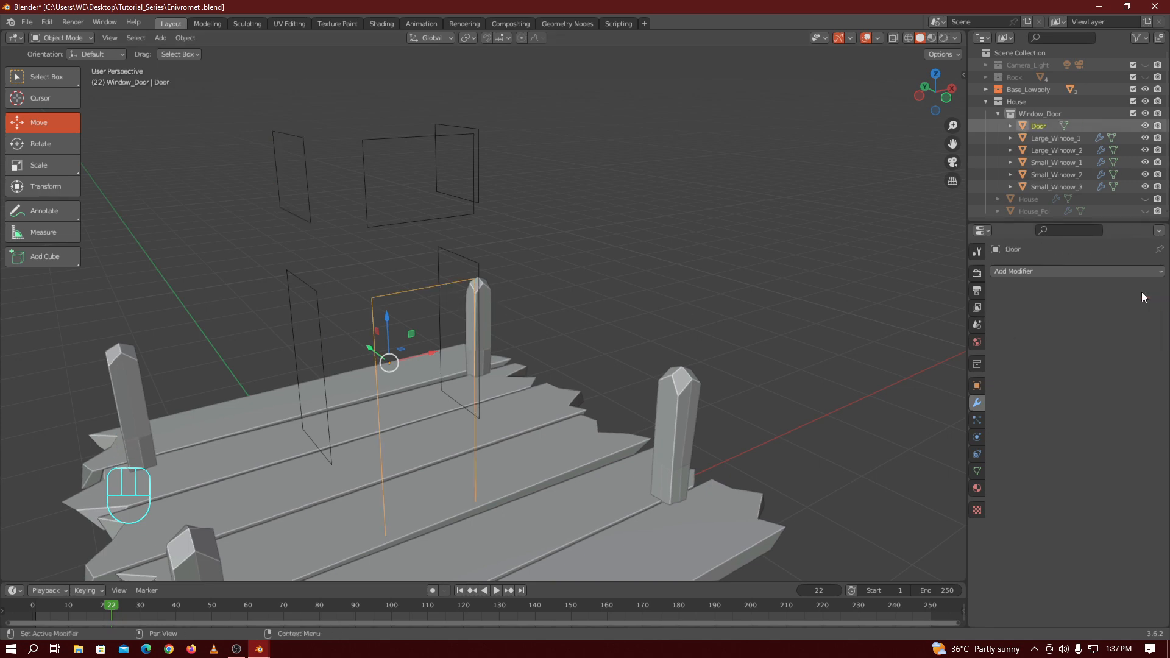
{"action": "left_click", "coordinate": [469, 262]}
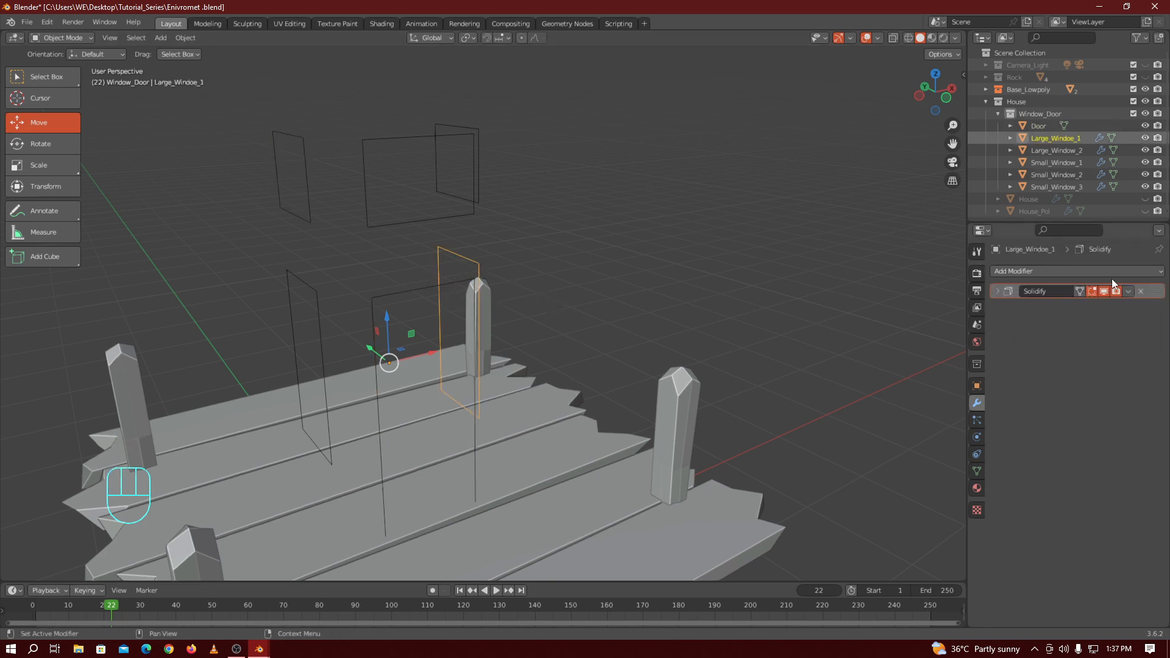
{"action": "left_click", "coordinate": [1141, 292]}
{"action": "left_click", "coordinate": [312, 298]}
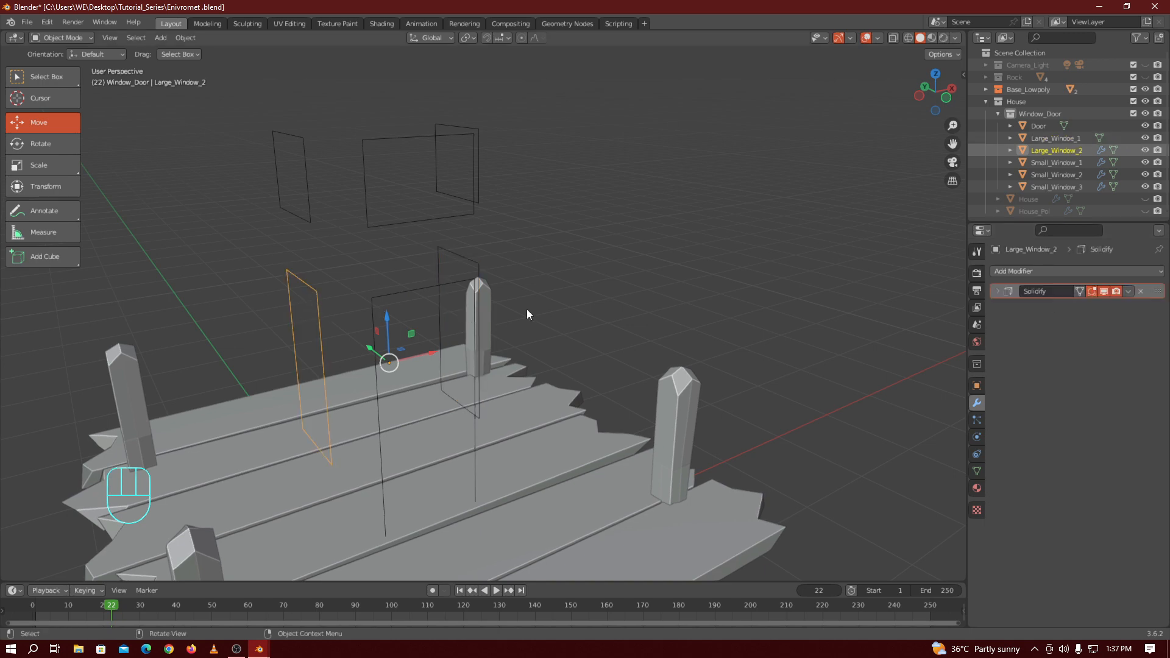
{"action": "left_click", "coordinate": [1141, 291]}
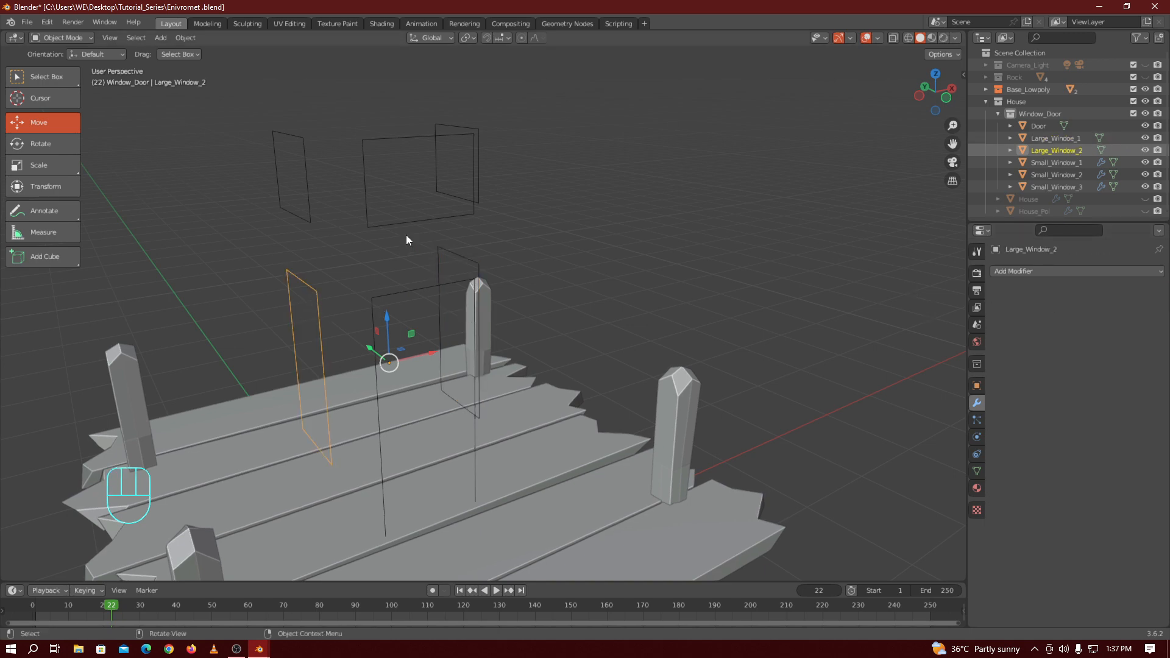
Remove the Solidify modifier from Small_Window_1, Small_Window_2 and Small_Window_3
{"action": "left_click", "coordinate": [467, 238]}
{"action": "left_click", "coordinate": [1142, 291]}
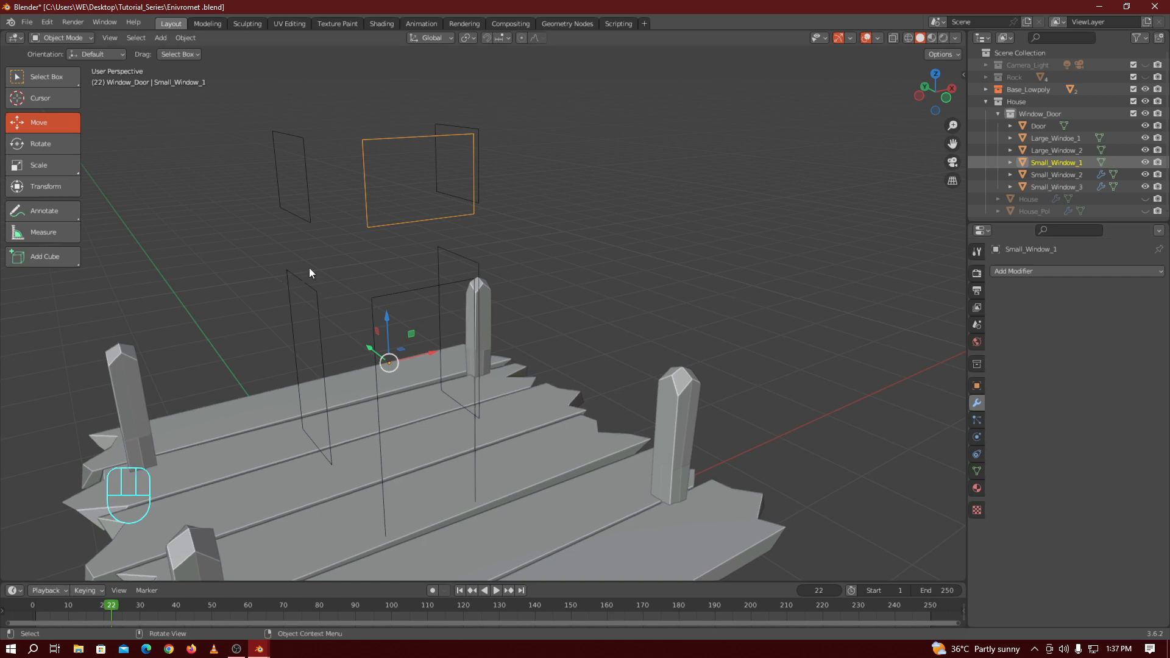
{"action": "left_click", "coordinate": [310, 231]}
{"action": "left_click", "coordinate": [1140, 292]}
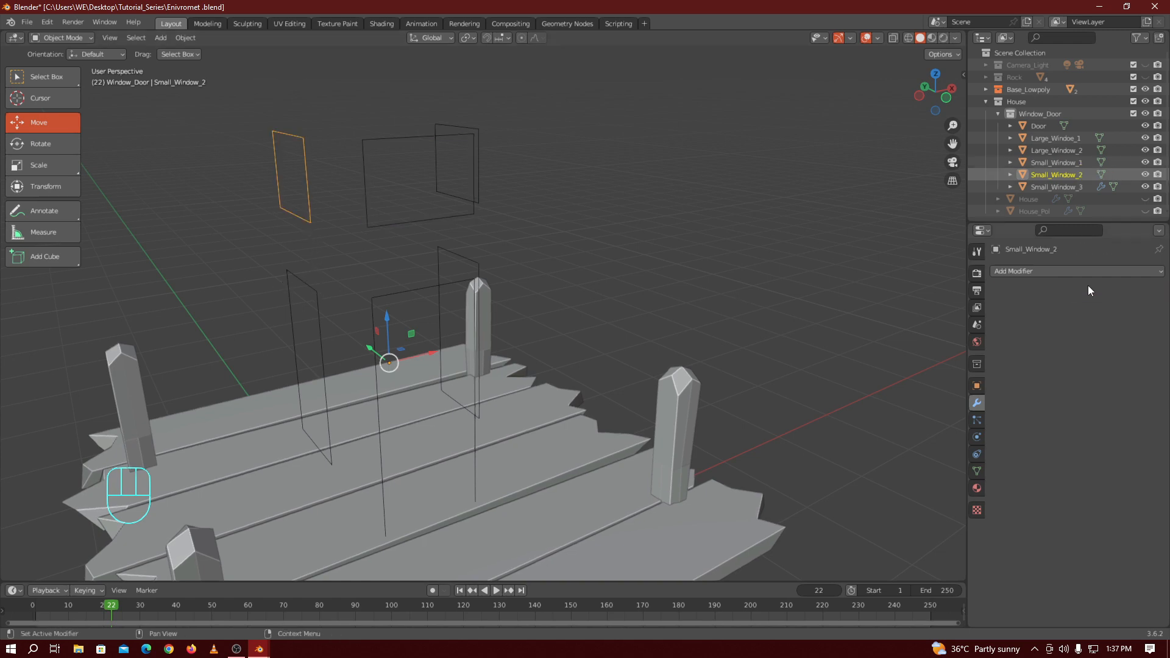
{"action": "left_click", "coordinate": [442, 166]}
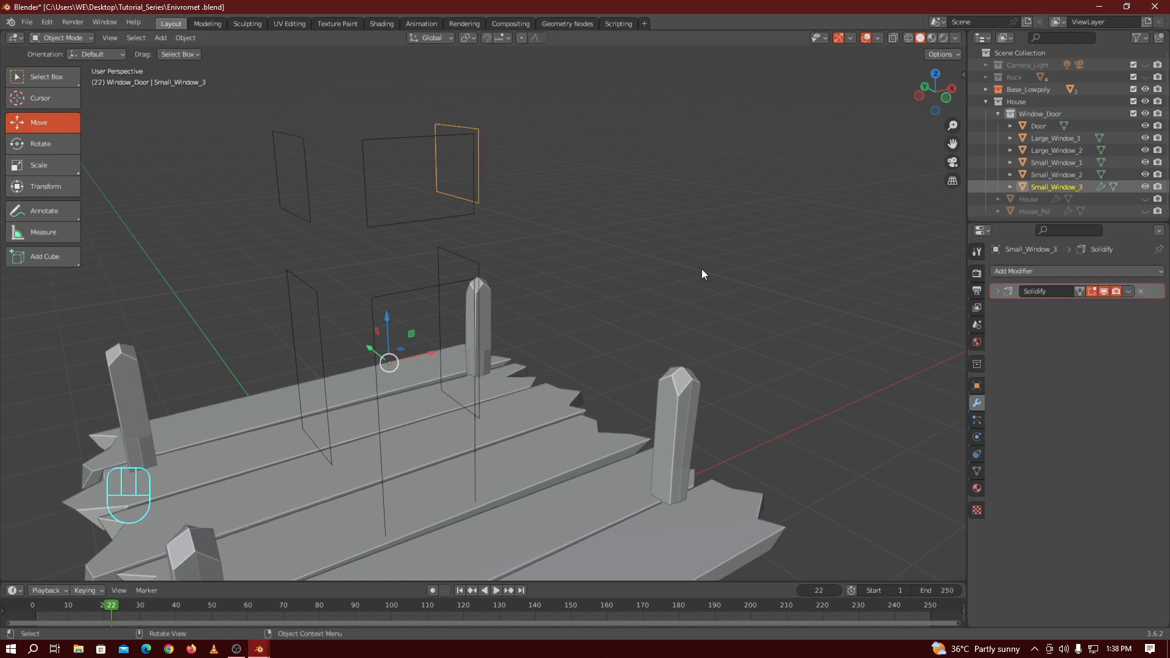
{"action": "left_click", "coordinate": [1141, 291]}
Check the window outlines one by one for leftover modifiers
{"action": "left_click", "coordinate": [451, 264]}
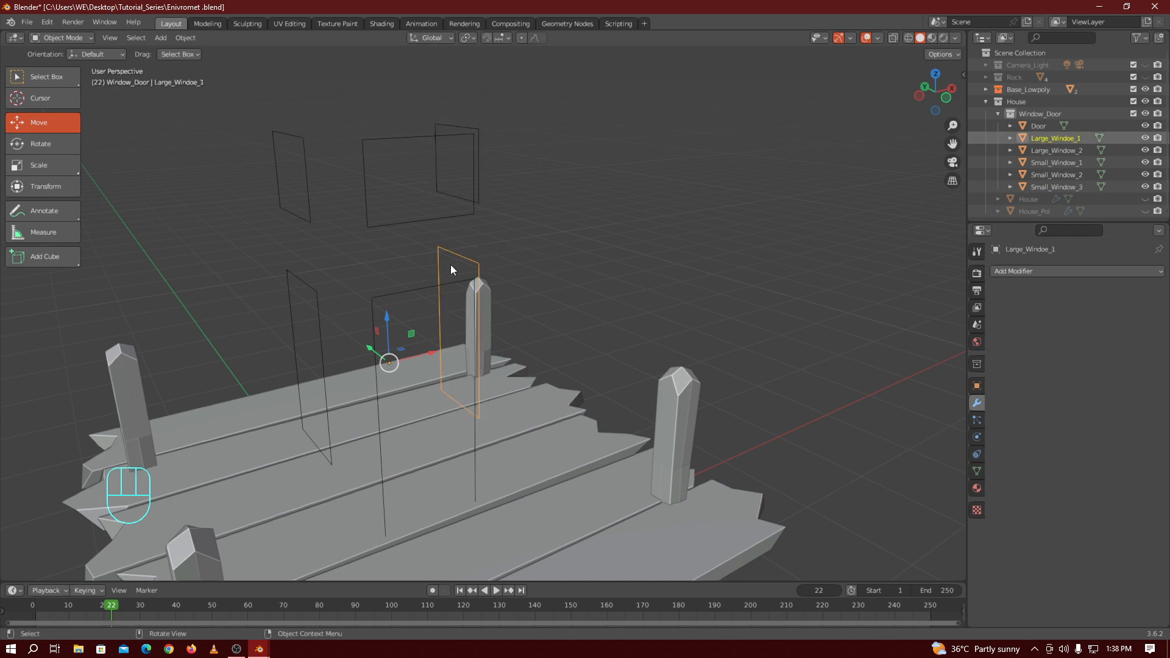
{"action": "left_click", "coordinate": [372, 297]}
{"action": "left_click", "coordinate": [288, 294]}
{"action": "left_click", "coordinate": [278, 225]}
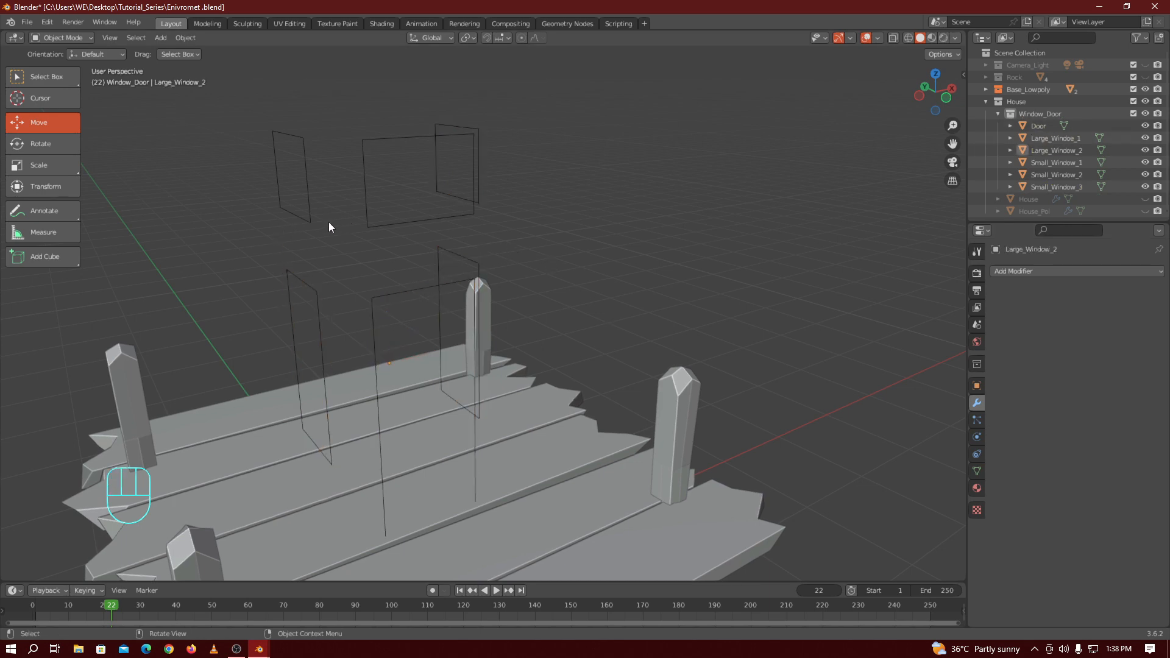
{"action": "left_click", "coordinate": [313, 222]}
{"action": "left_click", "coordinate": [373, 228]}
{"action": "left_click", "coordinate": [459, 191]}
Reopen the Door outline in Edit Mode from the front view
{"action": "left_click", "coordinate": [426, 287]}
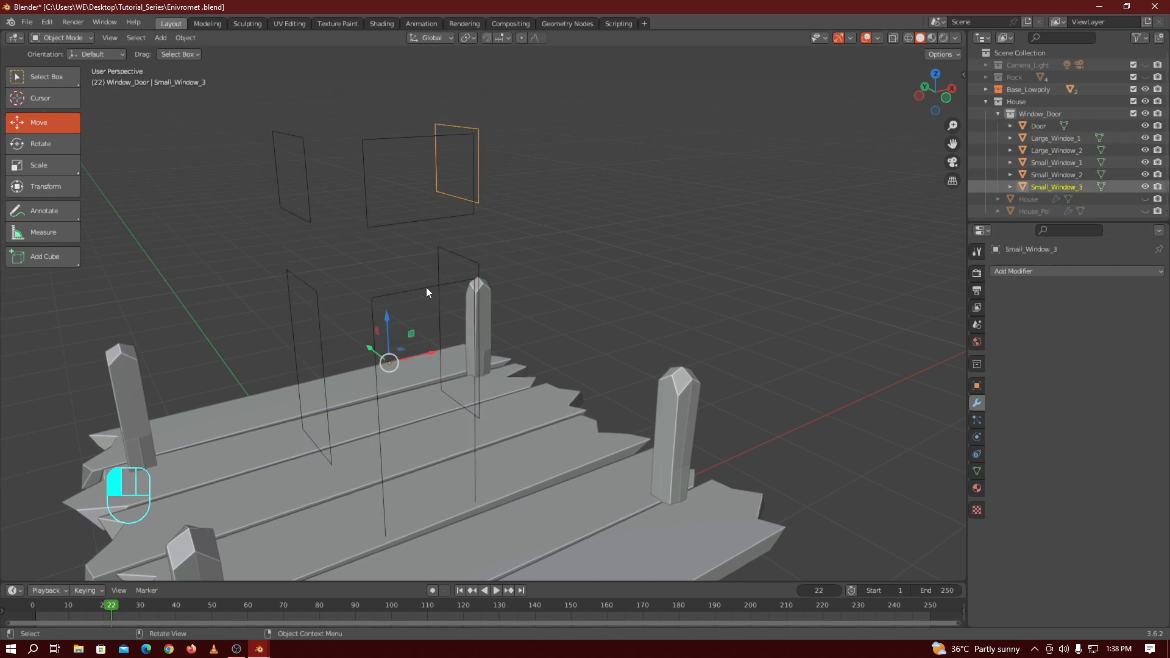
{"action": "key", "text": "KP_1"}
{"action": "key", "text": "Tab"}
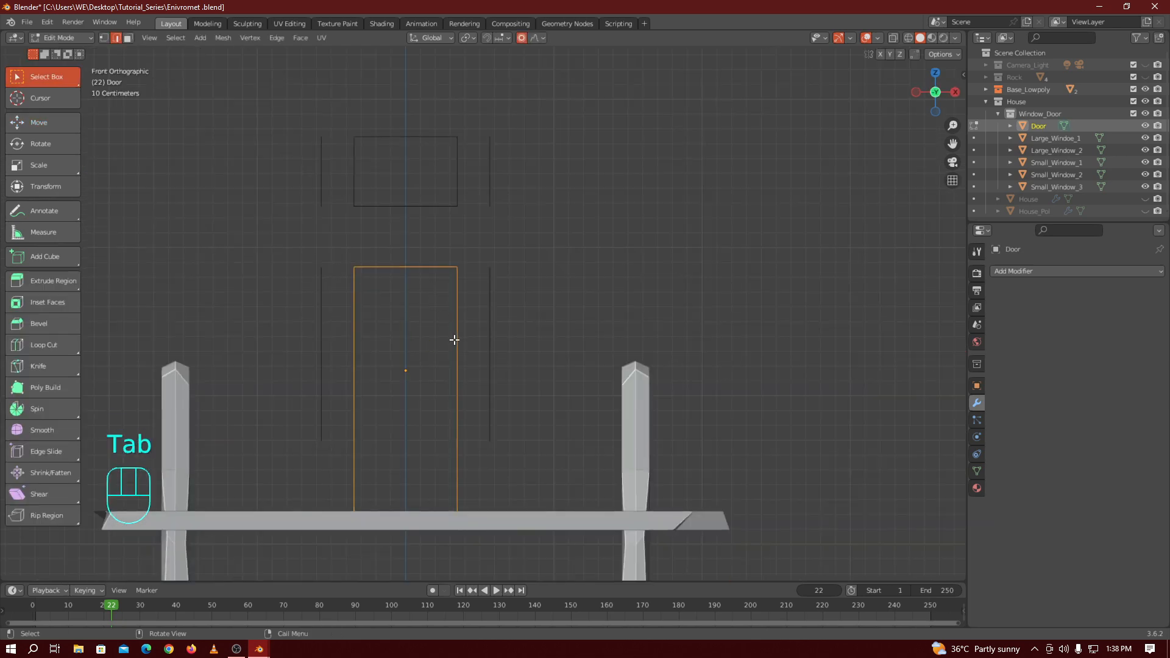
{"action": "key", "text": "e"}
{"action": "key", "text": "s"}
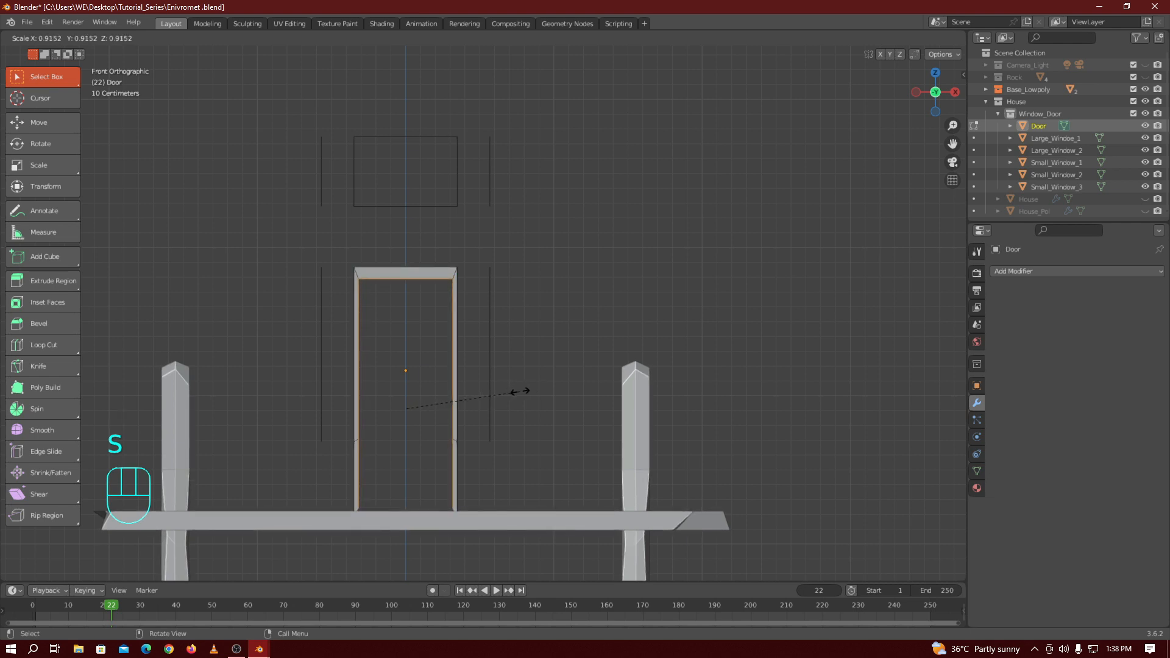
{"action": "key", "text": "x"}
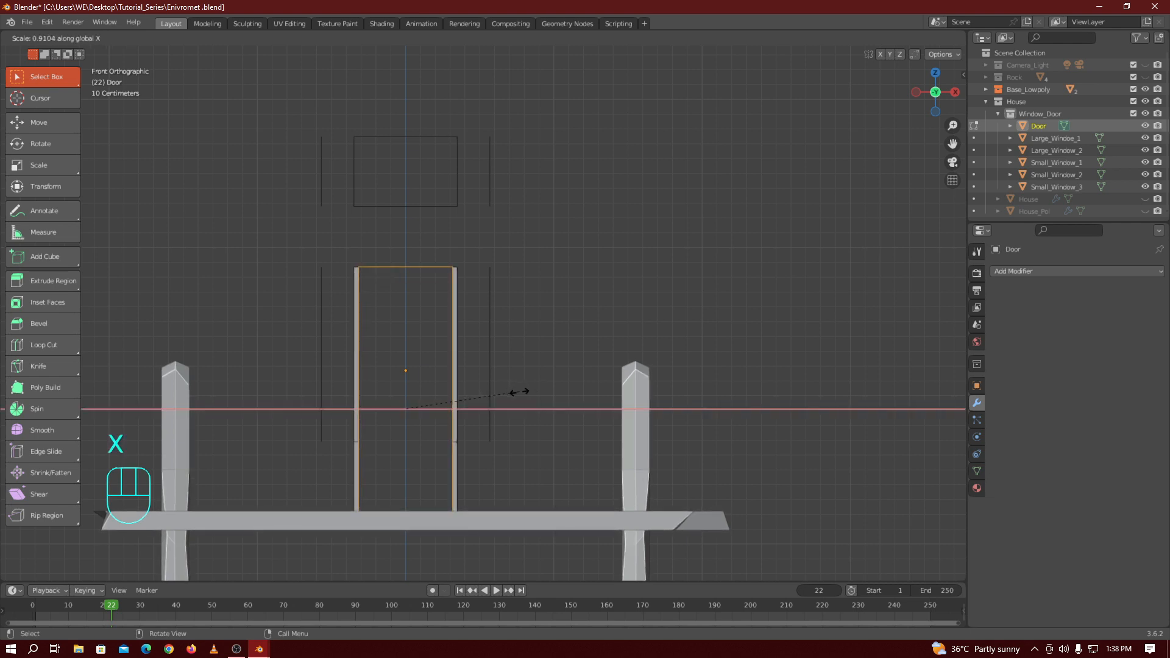
{"action": "right_click", "coordinate": [515, 393]}
{"action": "key", "text": "ctrl+z"}
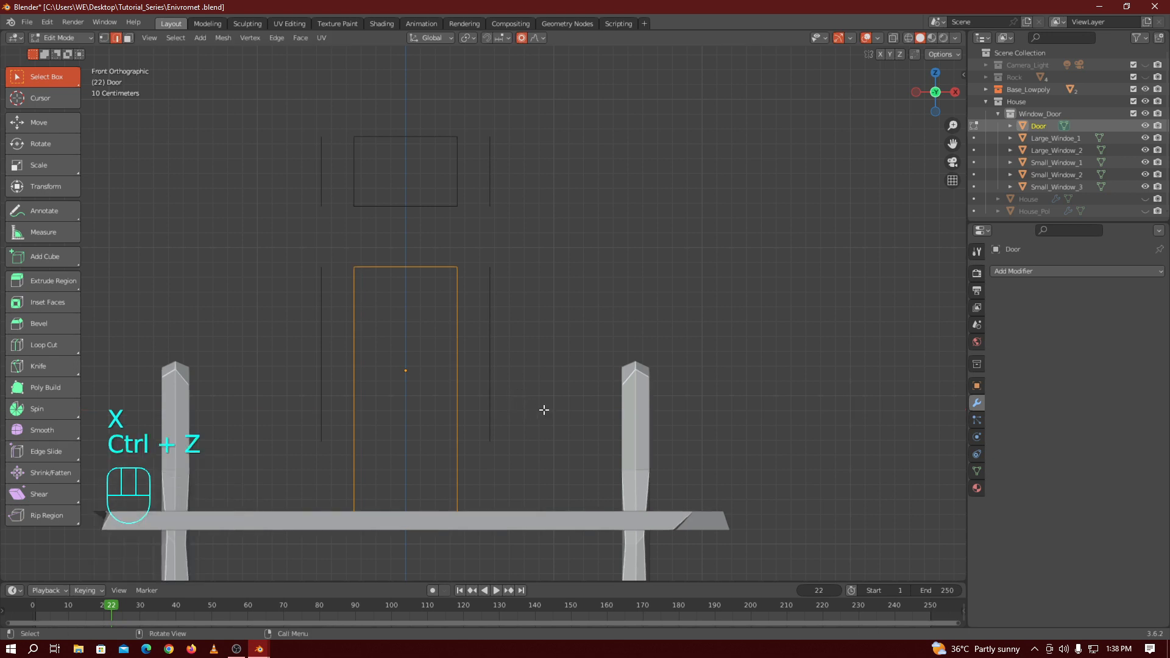
Extrude the Door outline's edges and scale them inward uniformly to about 0.893 to form a flat frame
{"action": "key", "text": "e"}
{"action": "key", "text": "s"}
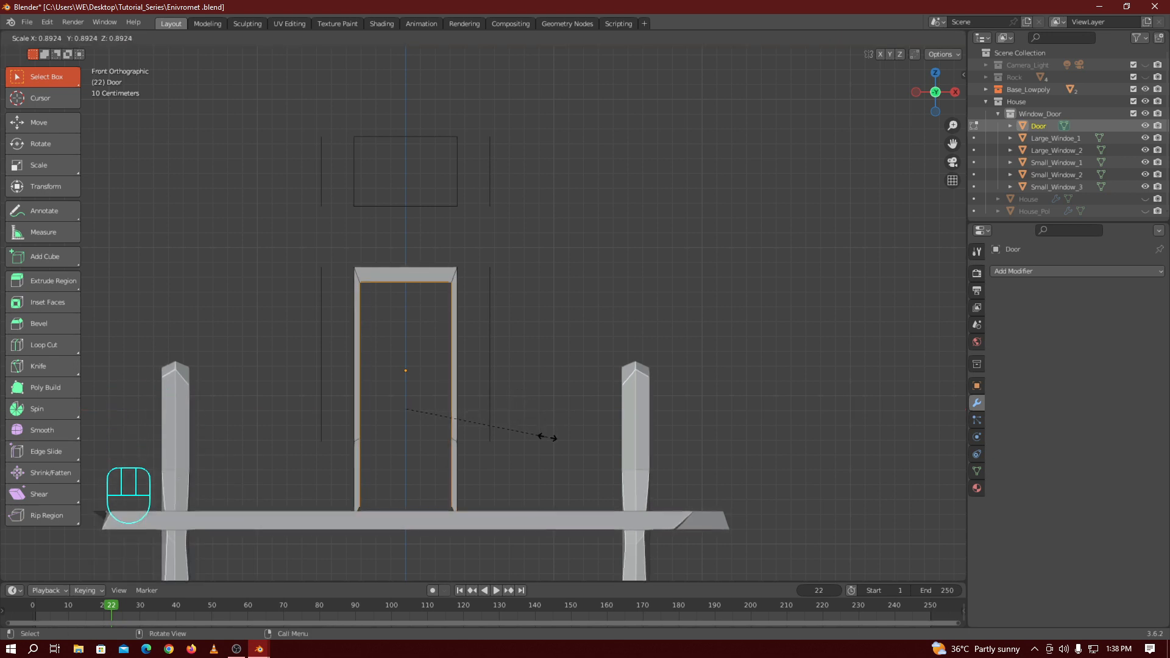
{"action": "left_click", "coordinate": [545, 430]}
{"action": "left_click_drag", "start_coordinate": [952, 125], "coordinate": [952, 104]}
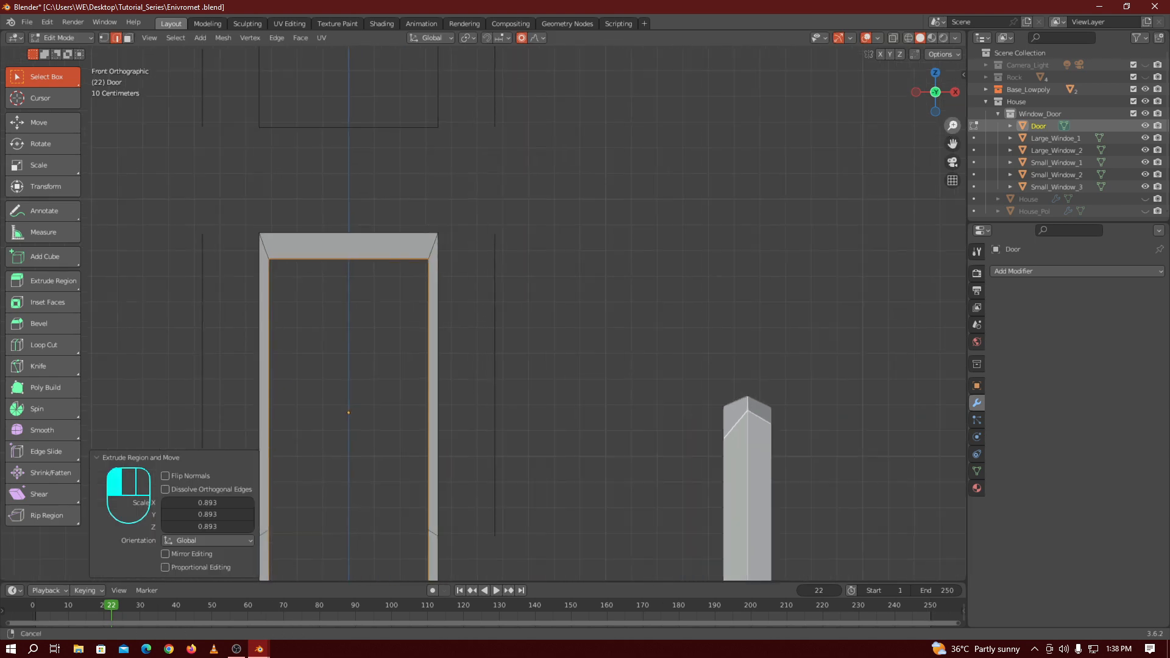
{"action": "left_click_drag", "start_coordinate": [952, 144], "coordinate": [189, 294]}
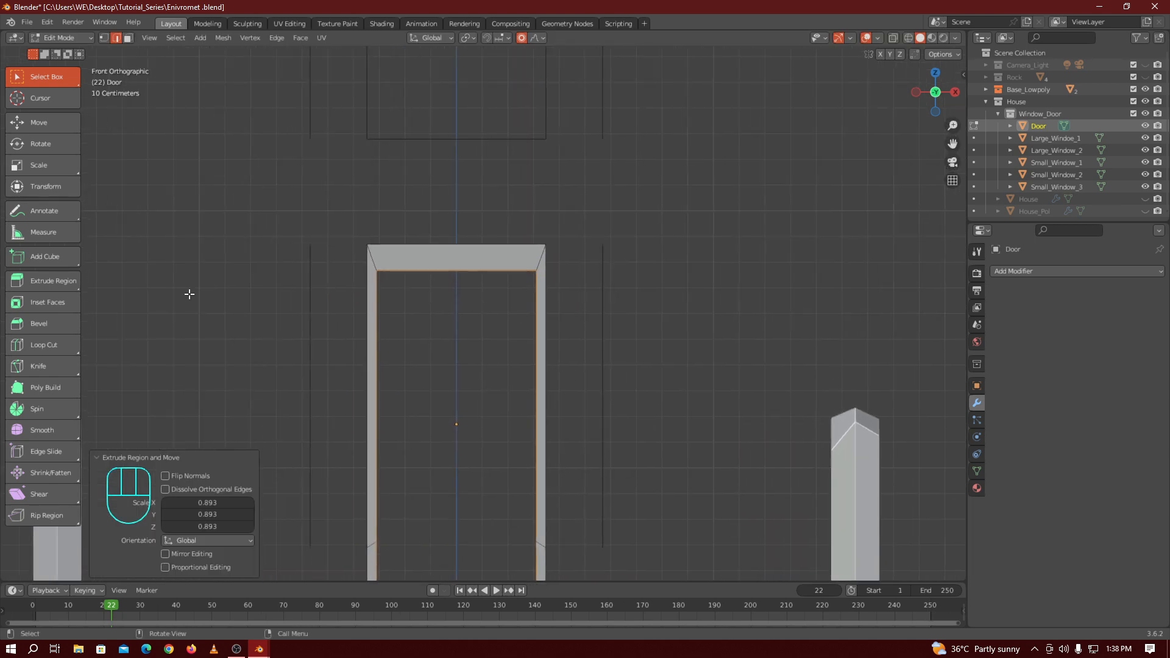
Move the inner top edge of the Door frame up about 0.069 m to thin the lintel
{"action": "left_click", "coordinate": [473, 266]}
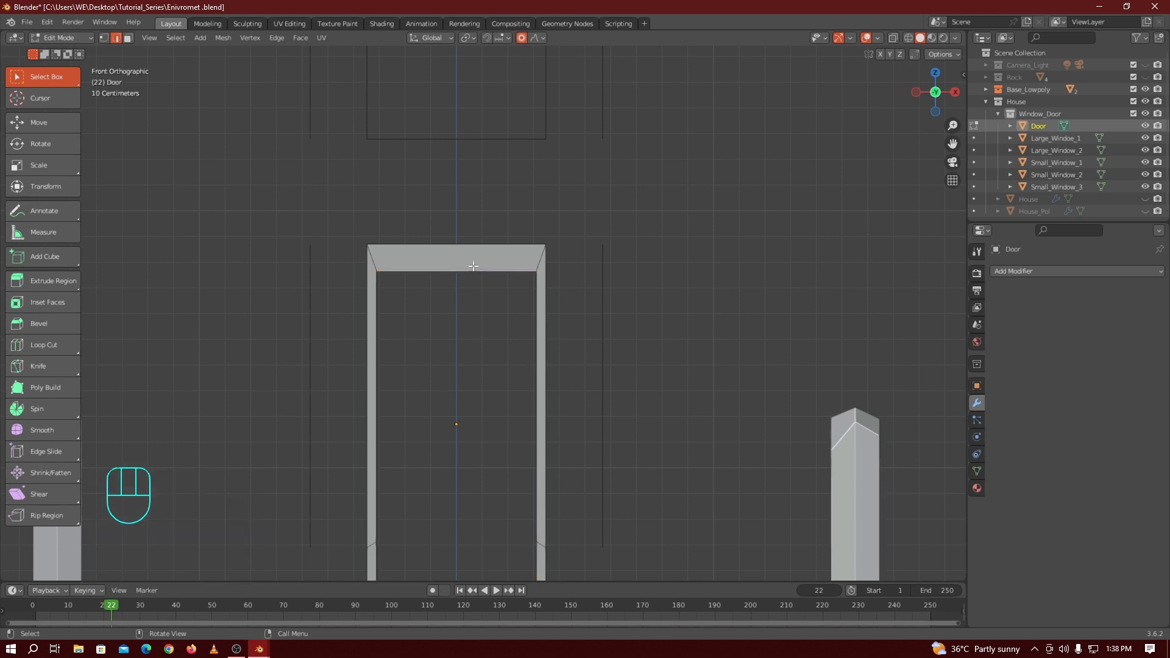
{"action": "left_click", "coordinate": [44, 120]}
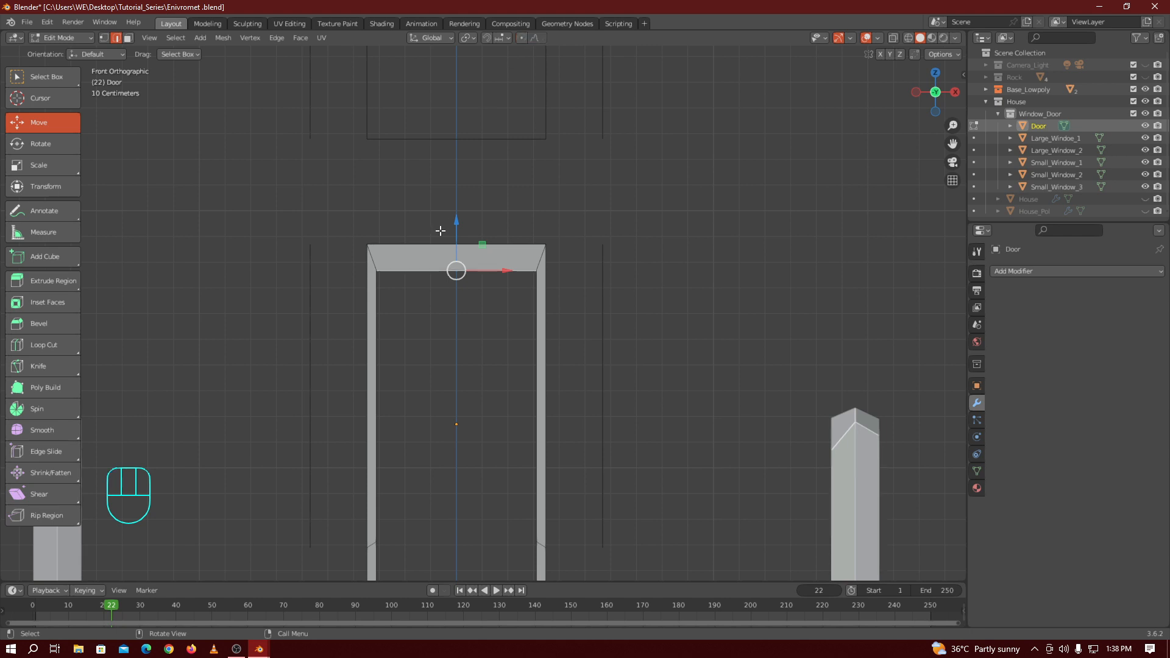
{"action": "left_click_drag", "start_coordinate": [456, 224], "coordinate": [456, 205]}
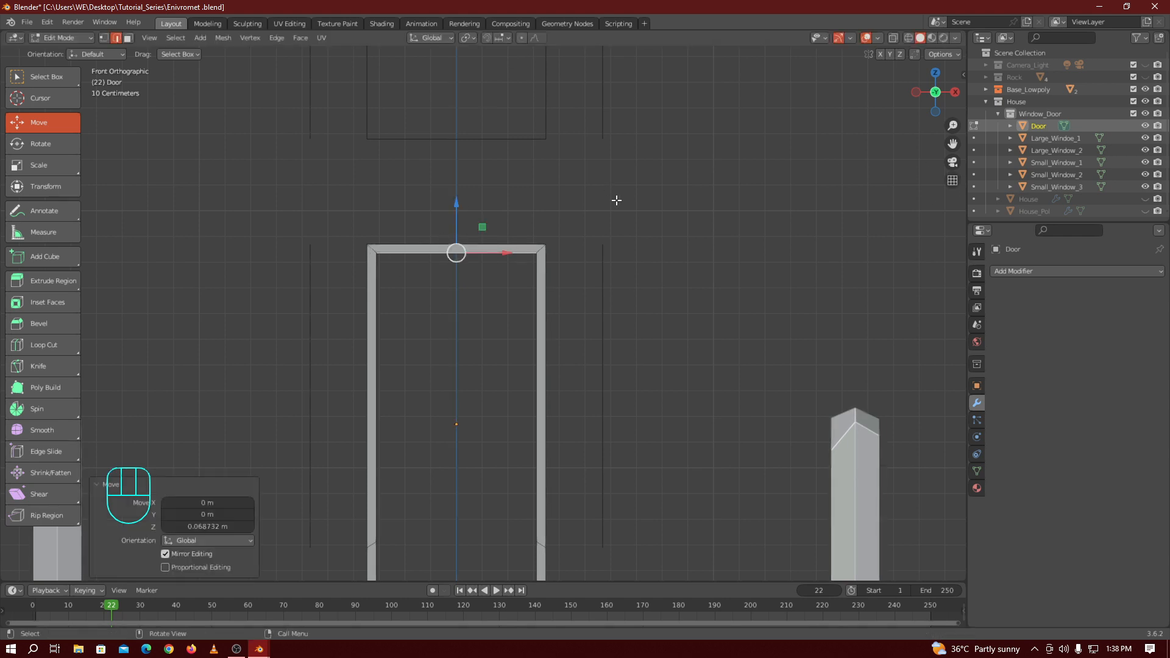
Lower the Door frame's two inner bottom vertices about 0.043 m along Z and return to Object Mode
{"action": "left_click_drag", "start_coordinate": [952, 143], "coordinate": [947, 487]}
{"action": "left_click", "coordinate": [105, 37]}
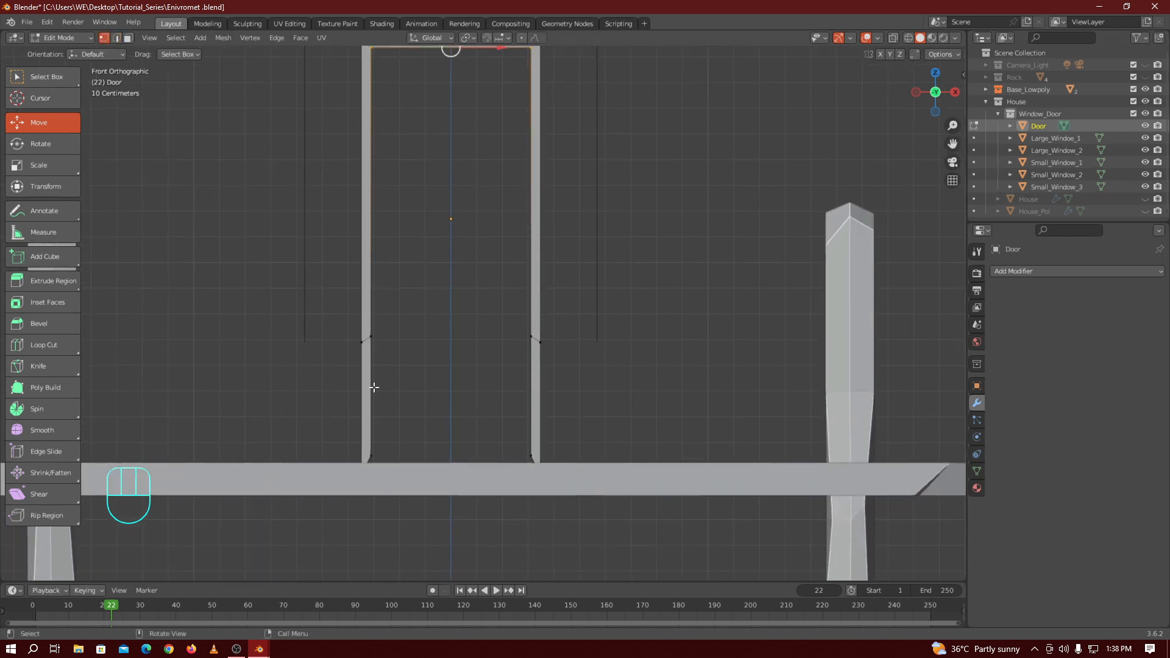
{"action": "left_click", "coordinate": [525, 456]}
{"action": "left_click", "coordinate": [368, 454]}
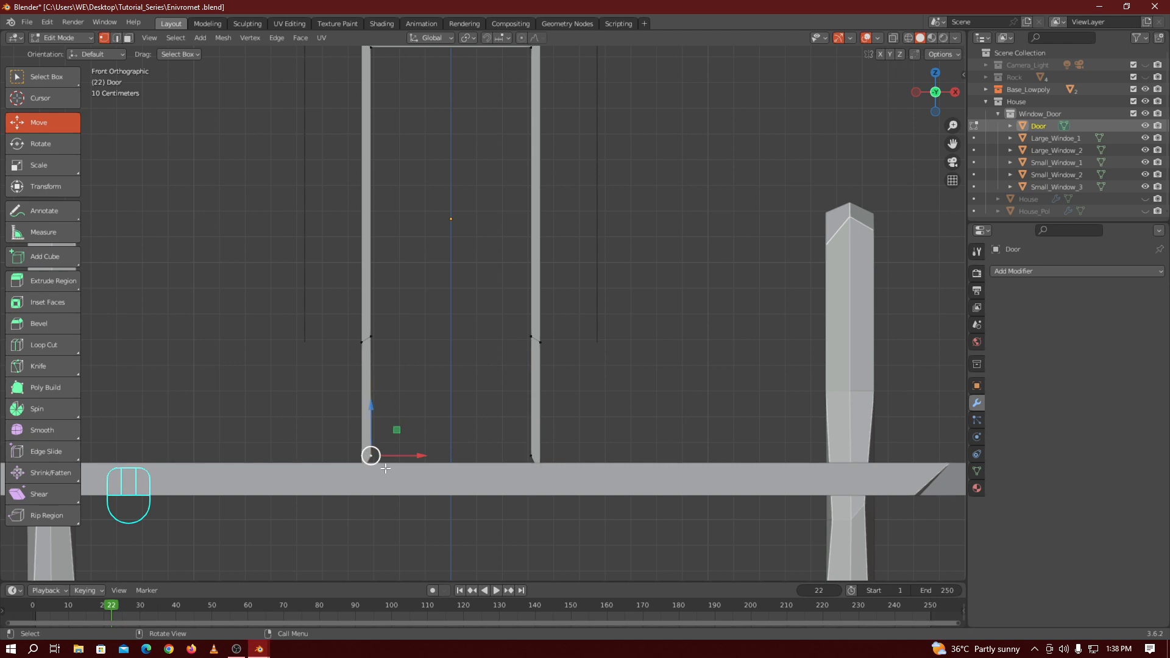
{"action": "left_click", "coordinate": [530, 457], "text": "shift"}
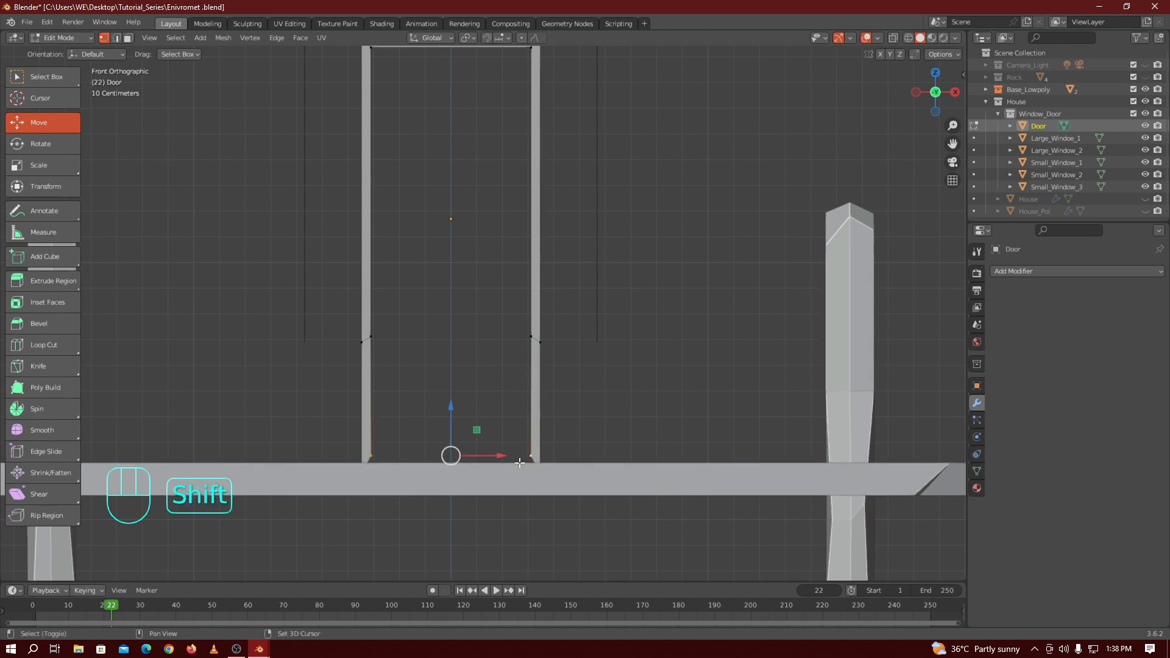
{"action": "left_click", "coordinate": [452, 405]}
{"action": "left_click_drag", "start_coordinate": [454, 415], "coordinate": [453, 419]}
{"action": "left_click_drag", "start_coordinate": [952, 143], "coordinate": [941, 101]}
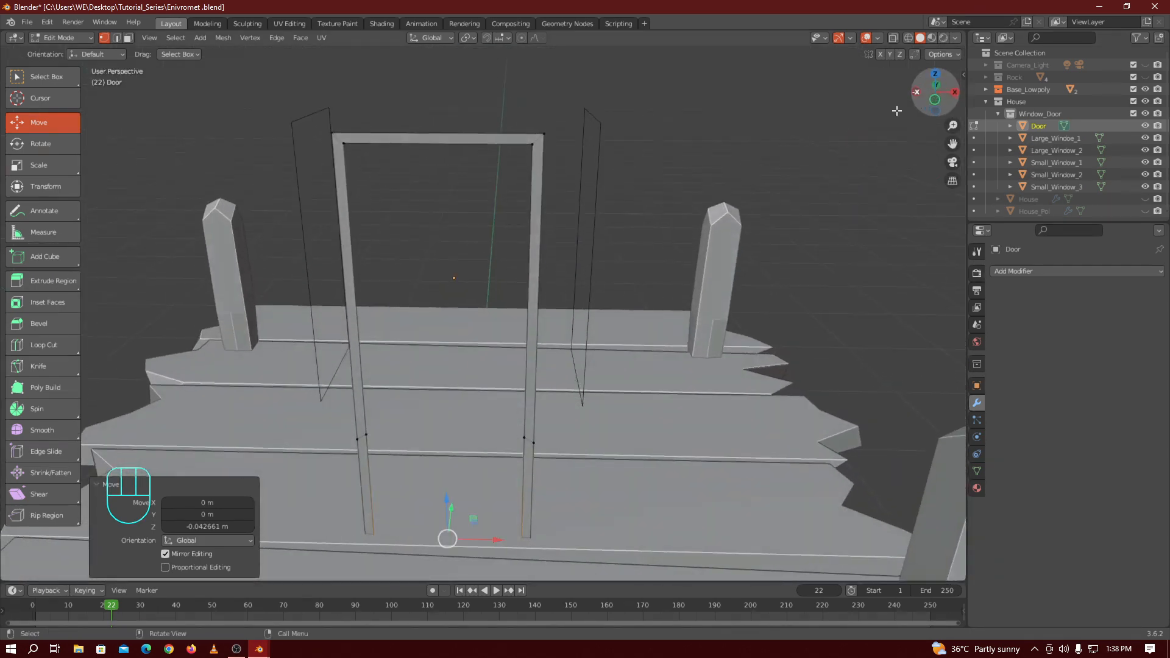
{"action": "key", "text": "Tab"}
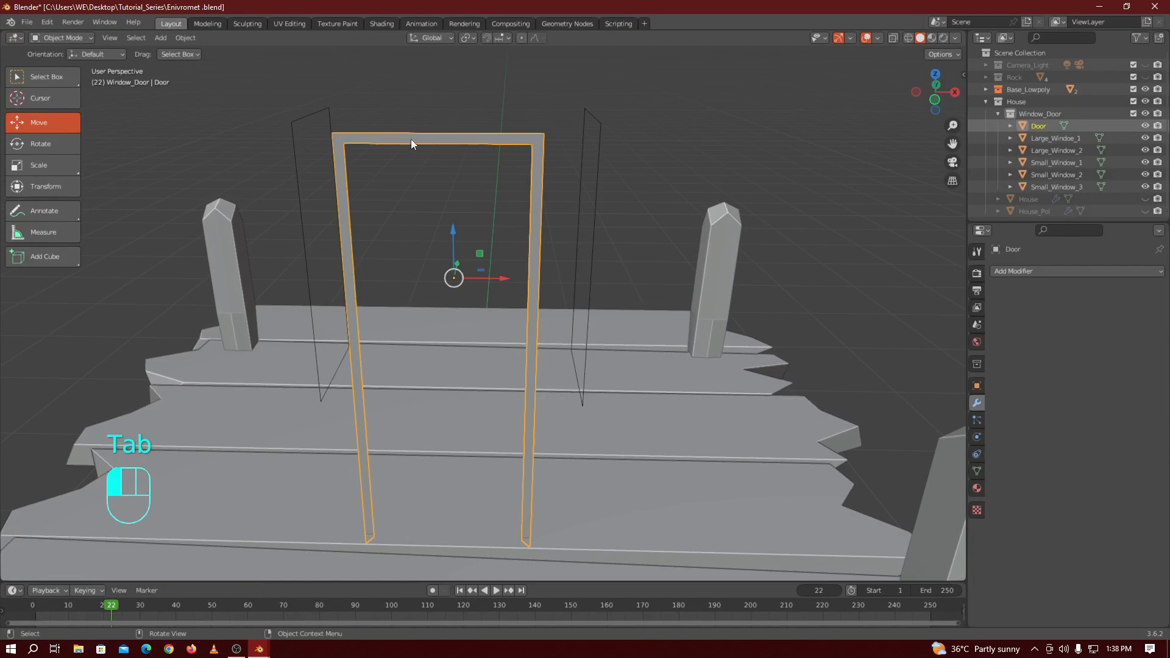
{"action": "left_click", "coordinate": [1096, 271]}
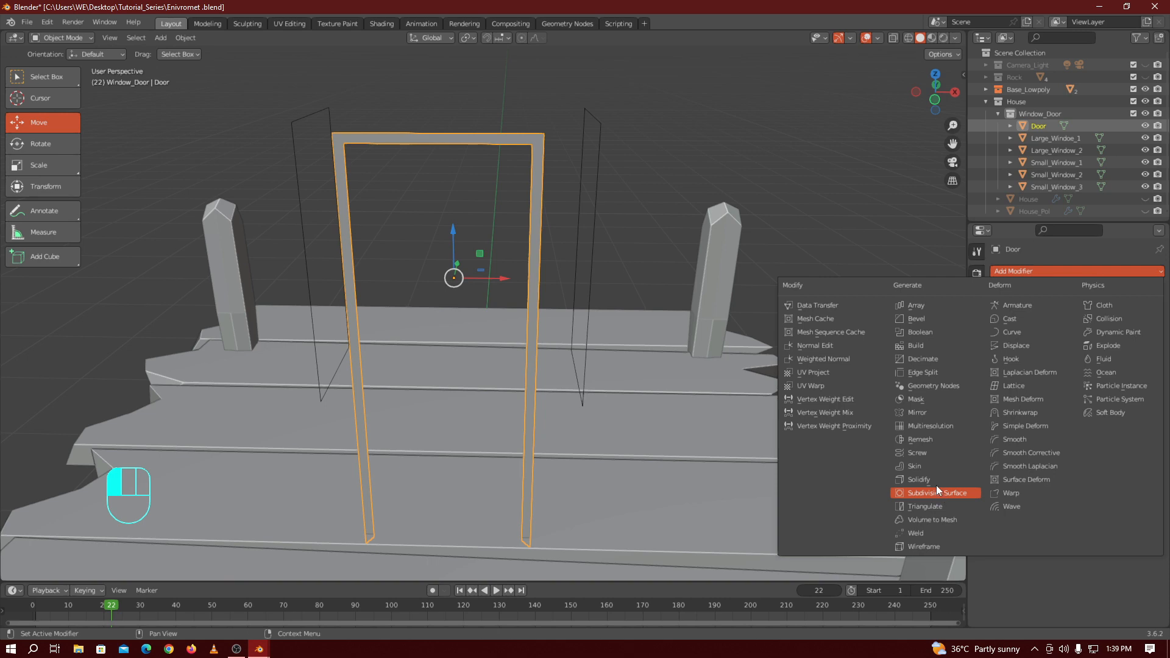
{"action": "left_click", "coordinate": [918, 479]}
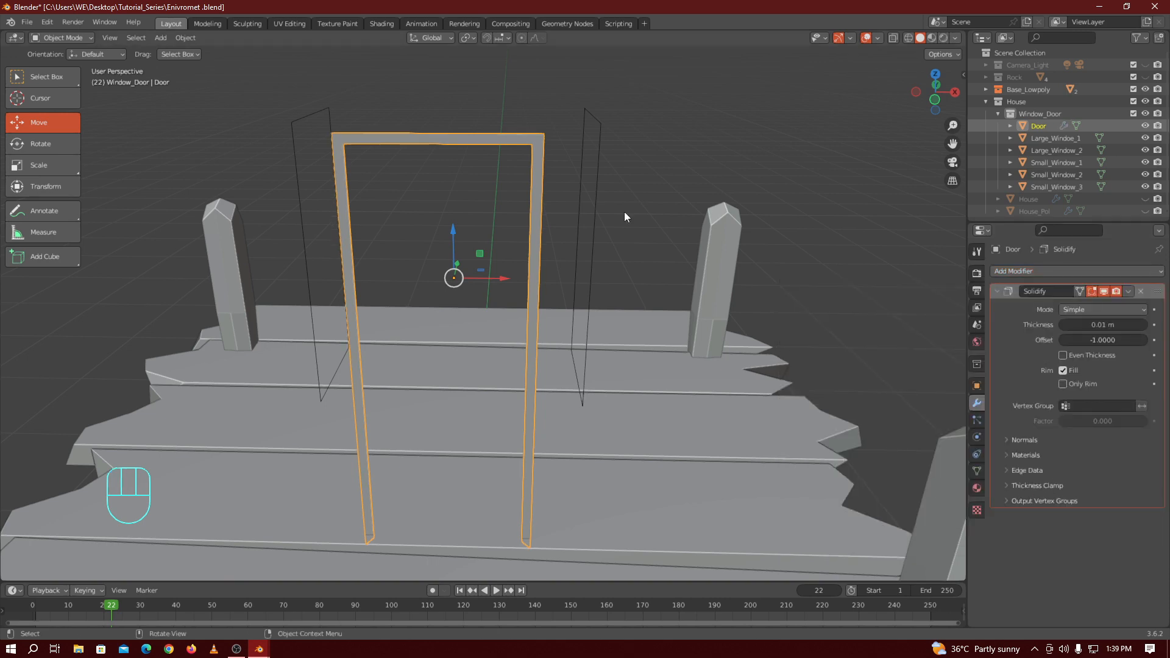
{"action": "left_click_drag", "start_coordinate": [937, 106], "coordinate": [865, 112]}
{"action": "left_click", "coordinate": [1141, 291]}
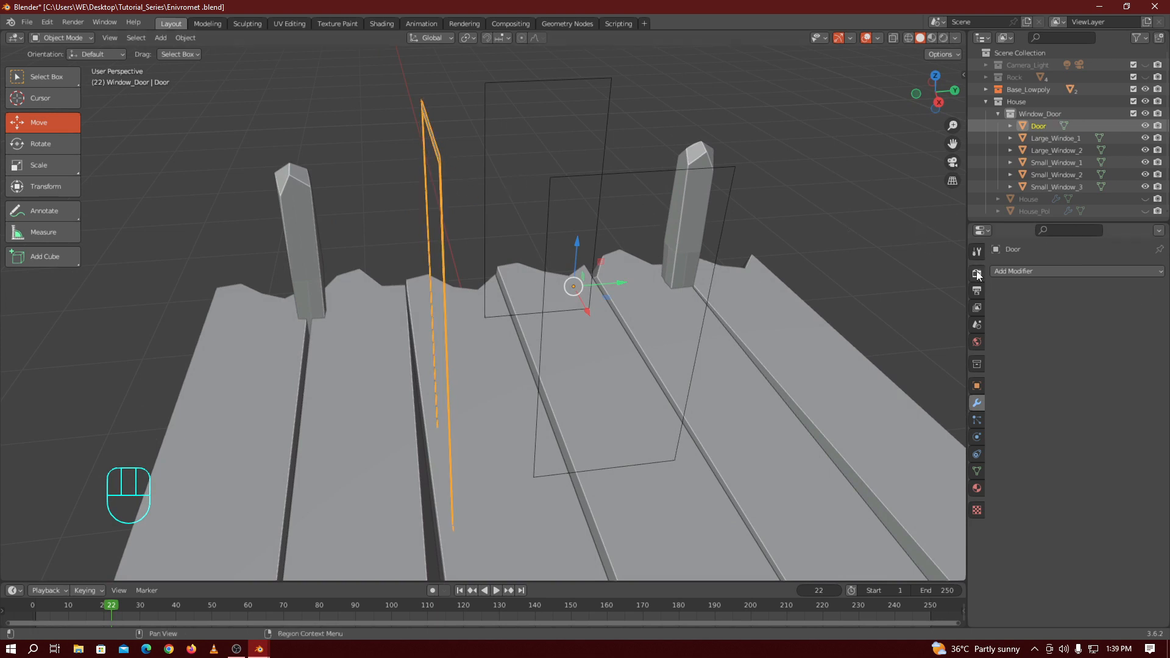
Add a Solidify modifier to the Door frame with a thickness of -0.07 m and Even Thickness enabled
{"action": "left_click", "coordinate": [1039, 271]}
{"action": "left_click", "coordinate": [925, 479]}
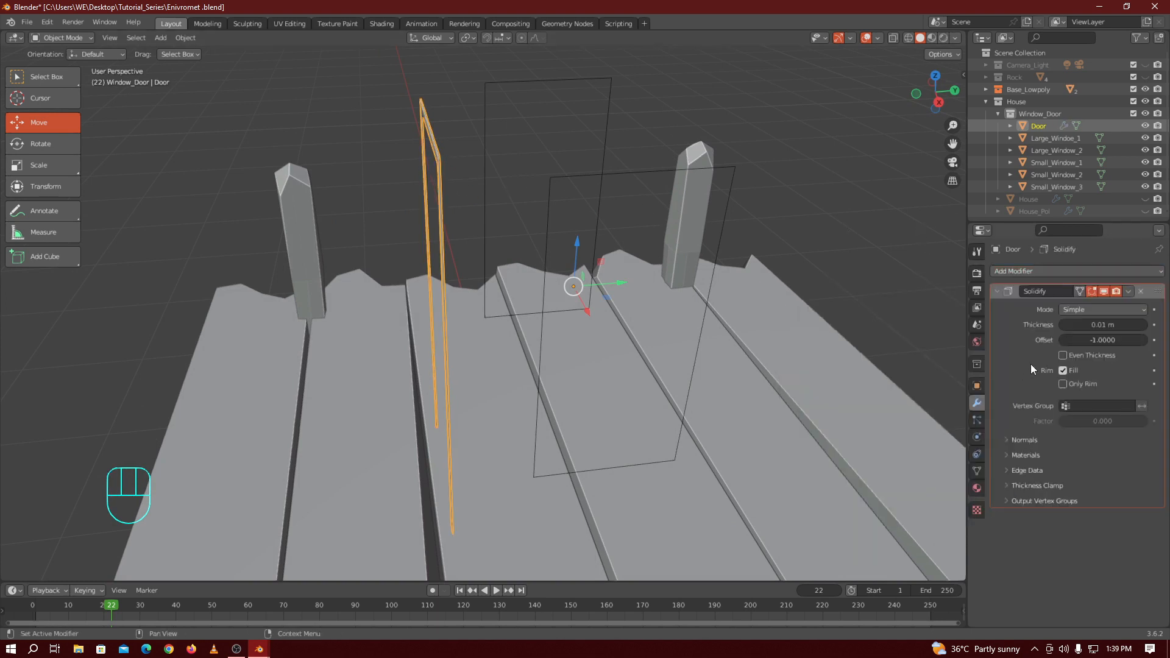
{"action": "left_click_drag", "start_coordinate": [1103, 325], "coordinate": [1080, 325]}
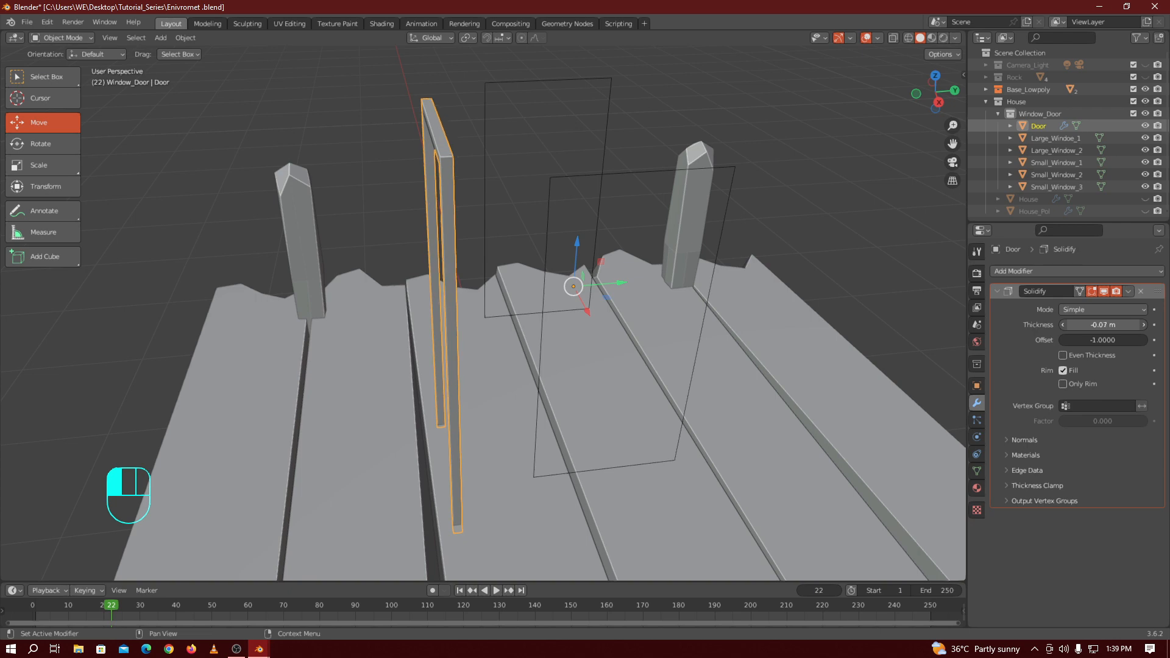
{"action": "left_click_drag", "start_coordinate": [919, 96], "coordinate": [1050, 340]}
{"action": "left_click", "coordinate": [1062, 355]}
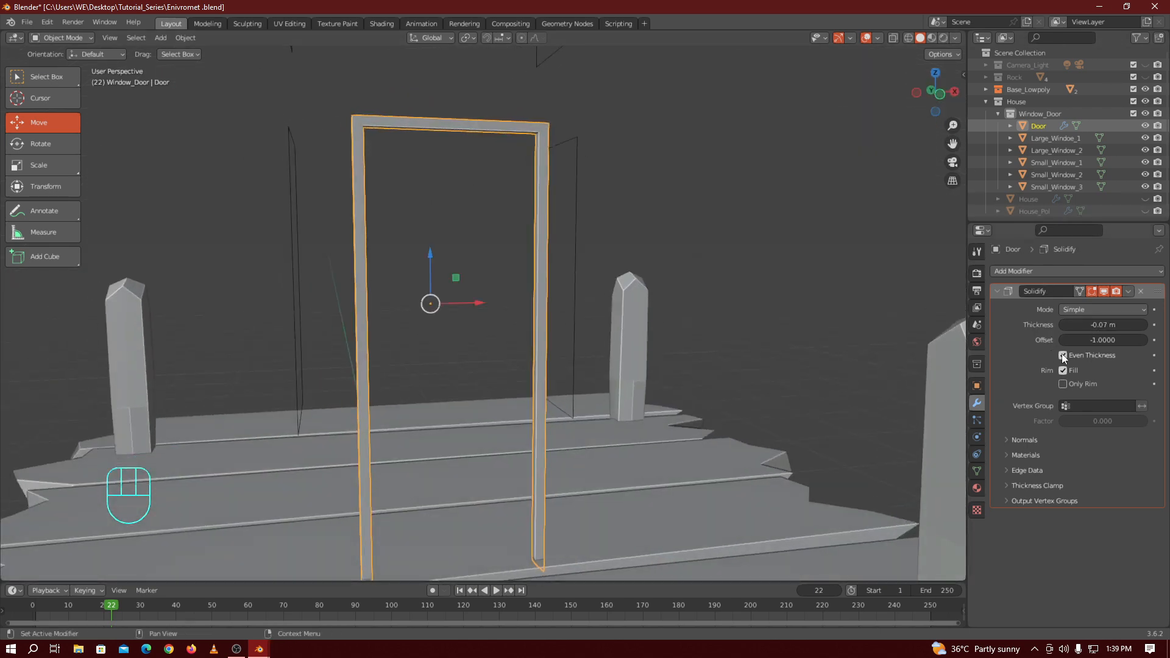
{"action": "left_click_drag", "start_coordinate": [934, 91], "coordinate": [623, 210]}
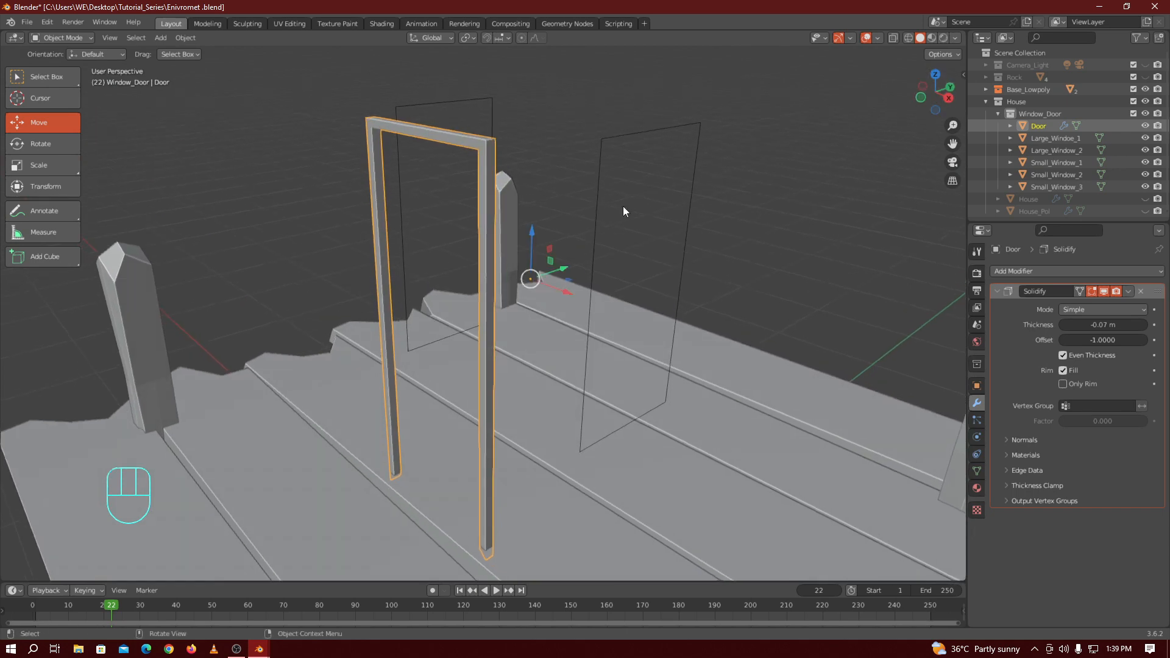
Open the Large_Windoe_1 outline in Edit Mode from the right view and select all of its geometry
{"action": "left_click", "coordinate": [595, 267]}
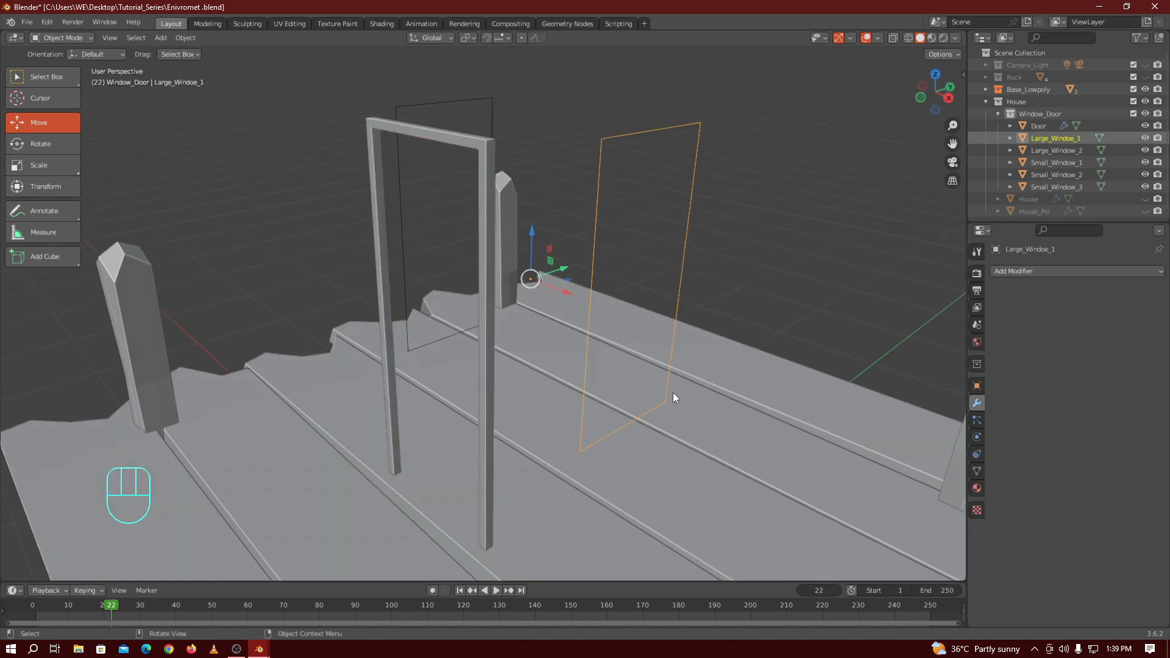
{"action": "key", "text": "KP_3"}
{"action": "key", "text": "Tab"}
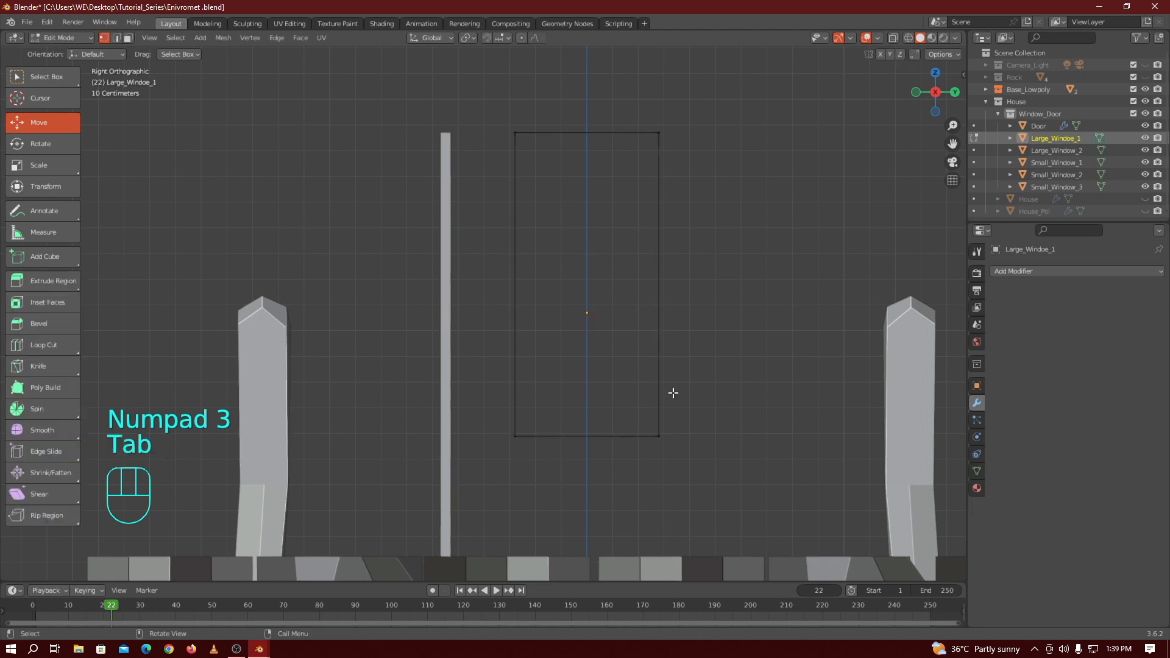
{"action": "key", "text": "a"}
Extrude the Large_Windoe_1 outline's edges and scale them inward uniformly to about 0.934
{"action": "key", "text": "e"}
{"action": "key", "text": "s"}
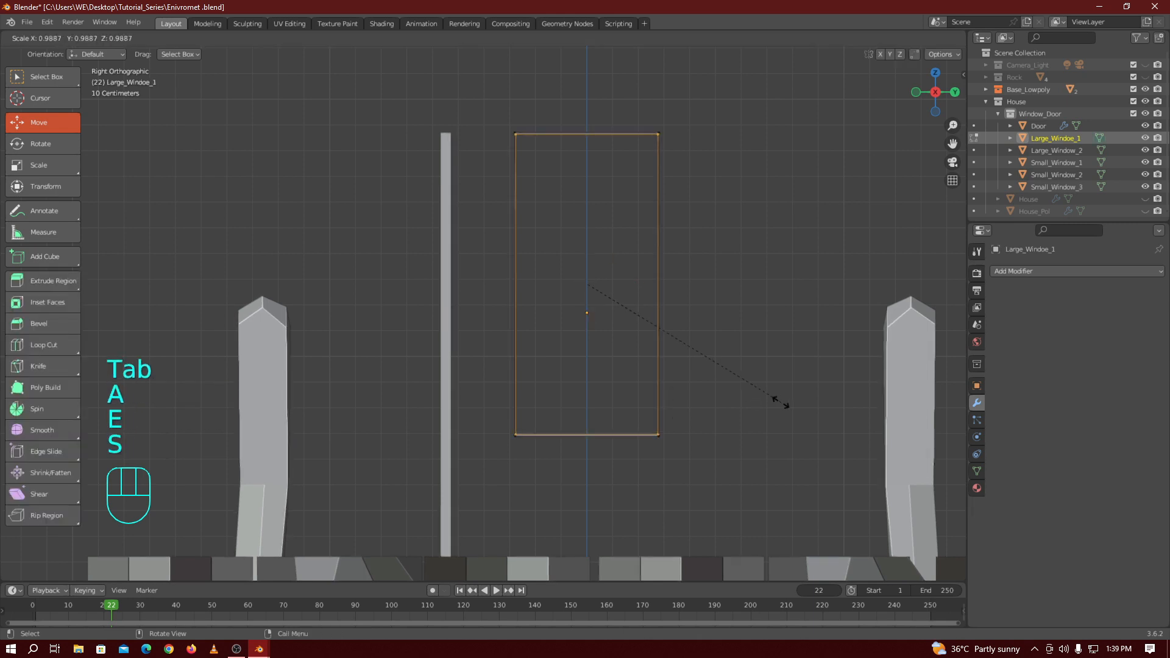
{"action": "left_click", "coordinate": [766, 397]}
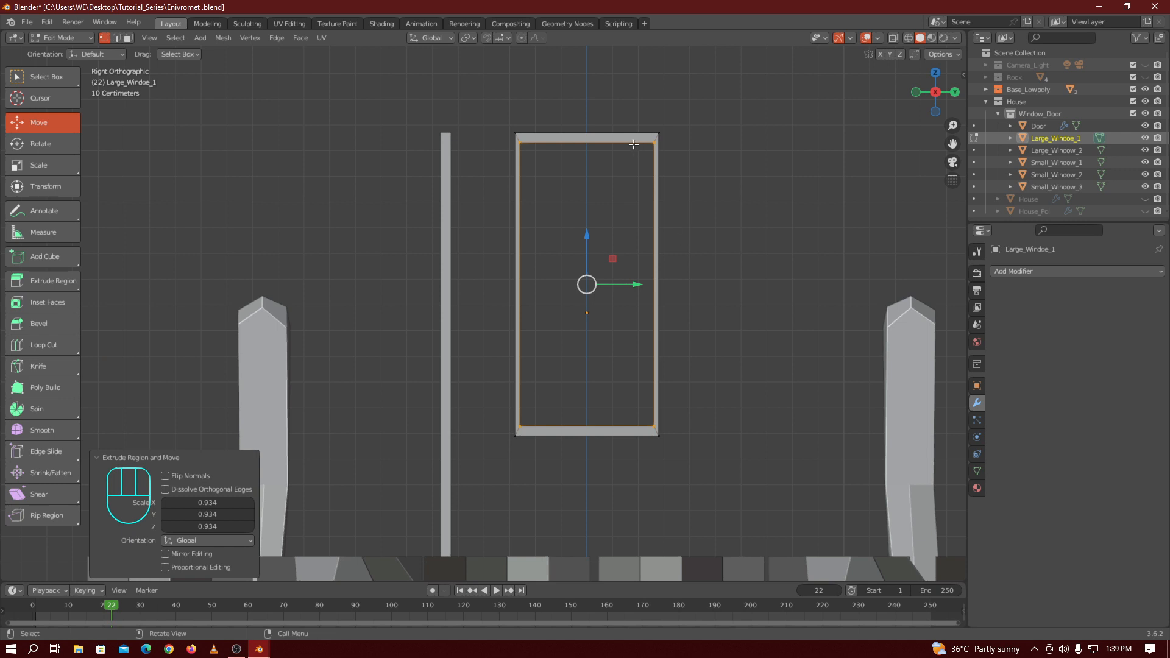
Scale the inner top and bottom edges of the large window frame apart along Z to about 1.032
{"action": "left_click", "coordinate": [576, 146]}
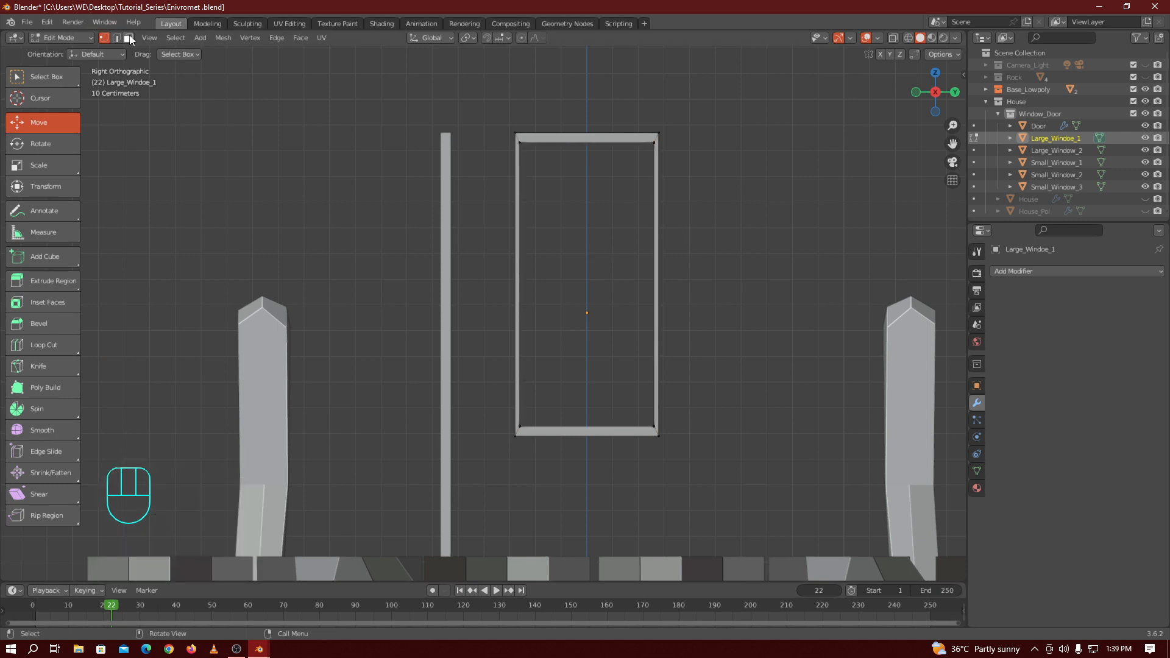
{"action": "left_click", "coordinate": [115, 38]}
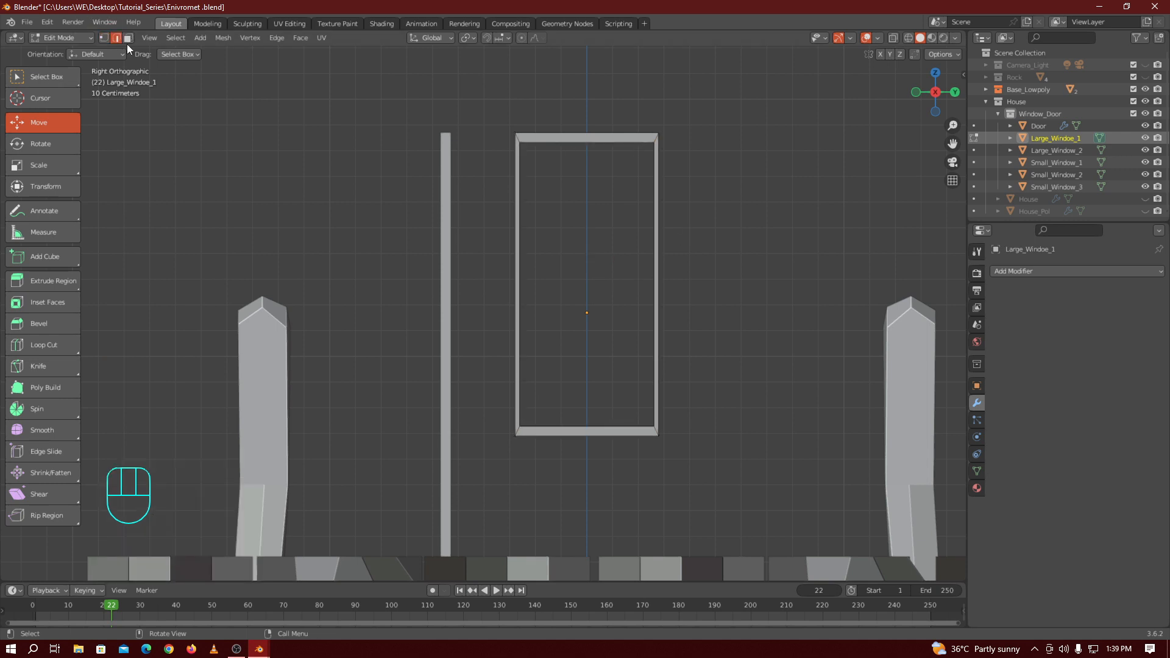
{"action": "left_click", "coordinate": [614, 142]}
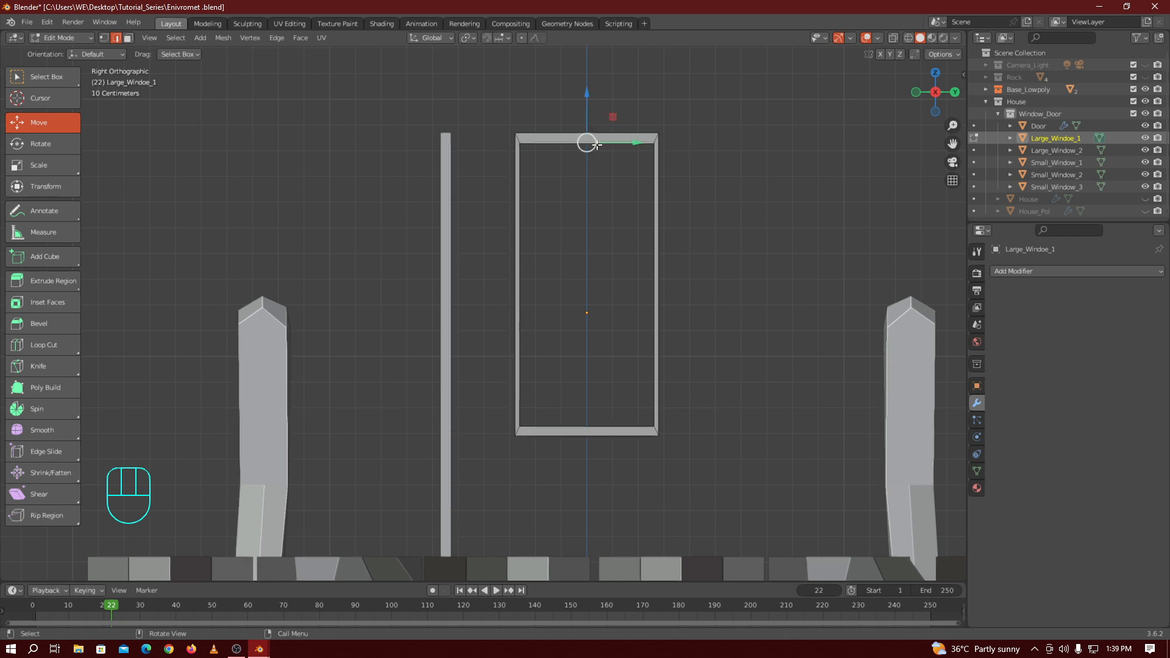
{"action": "left_click", "coordinate": [583, 428], "text": "shift"}
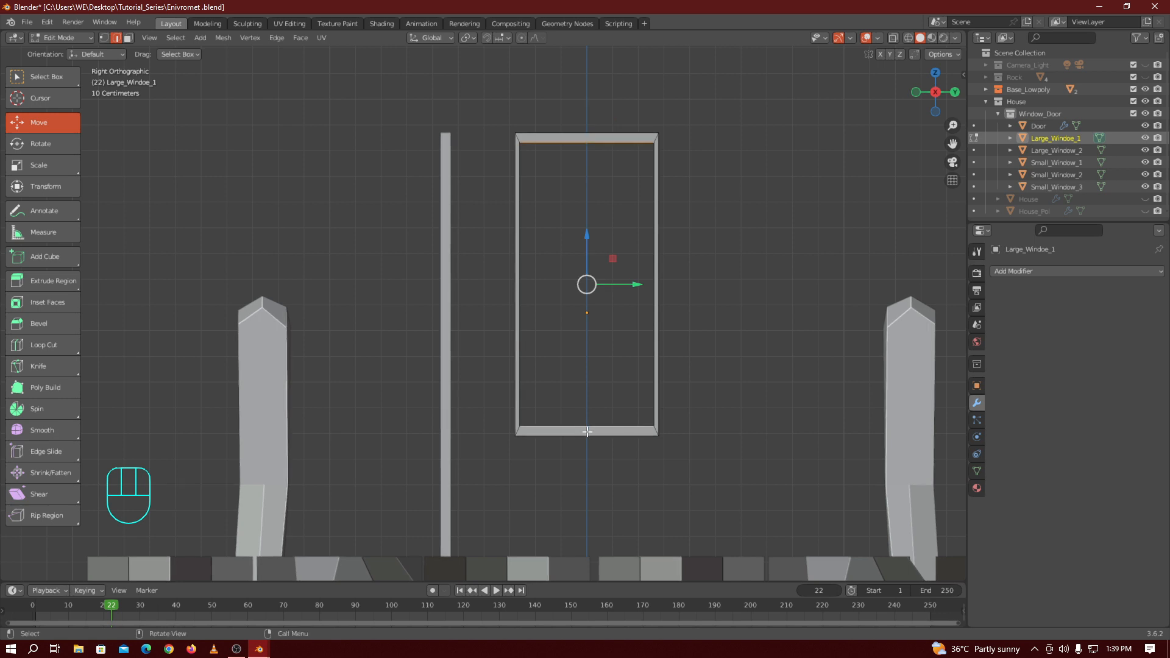
{"action": "key", "text": "s"}
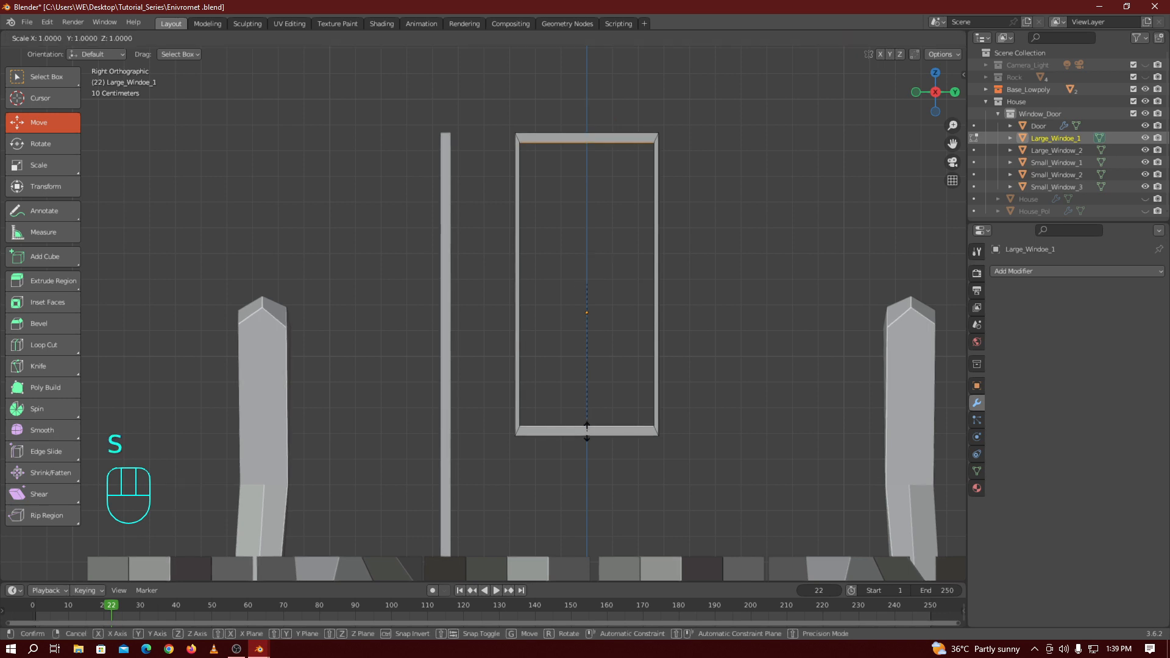
{"action": "key", "text": "z"}
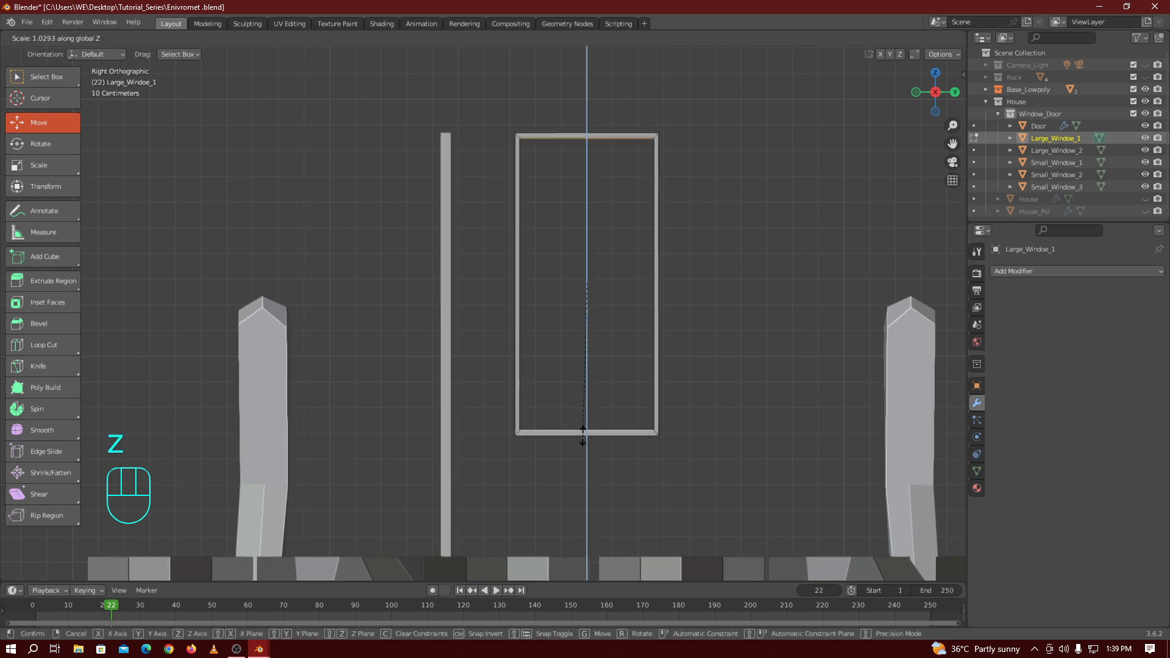
{"action": "key", "text": "shift"}
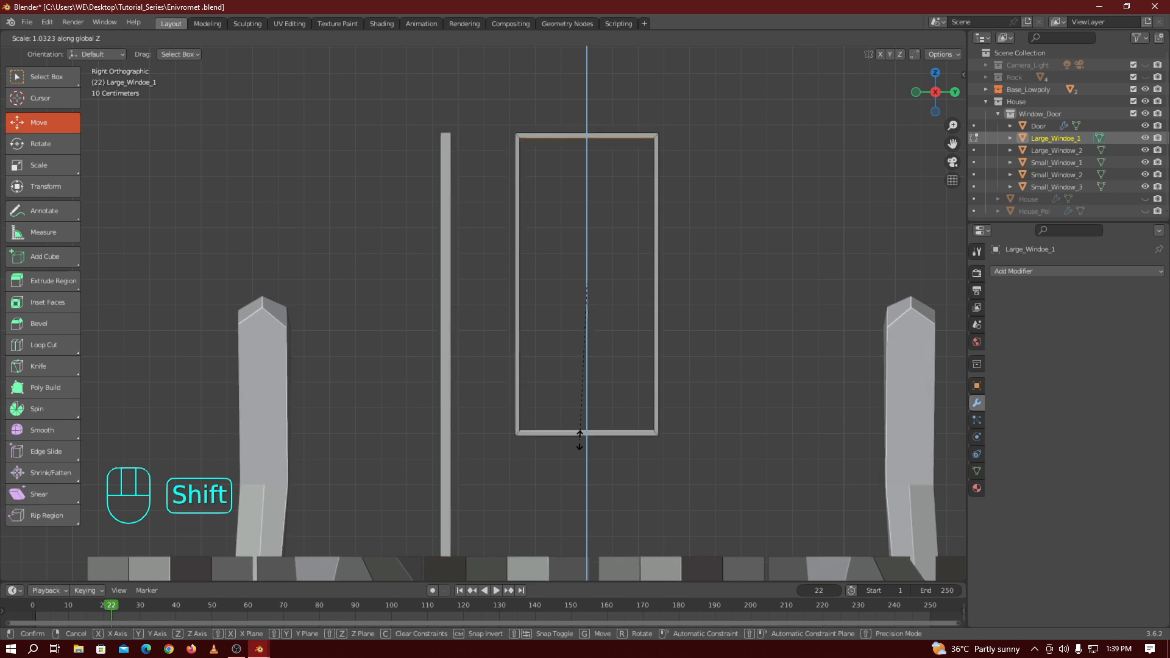
{"action": "left_click", "coordinate": [579, 434]}
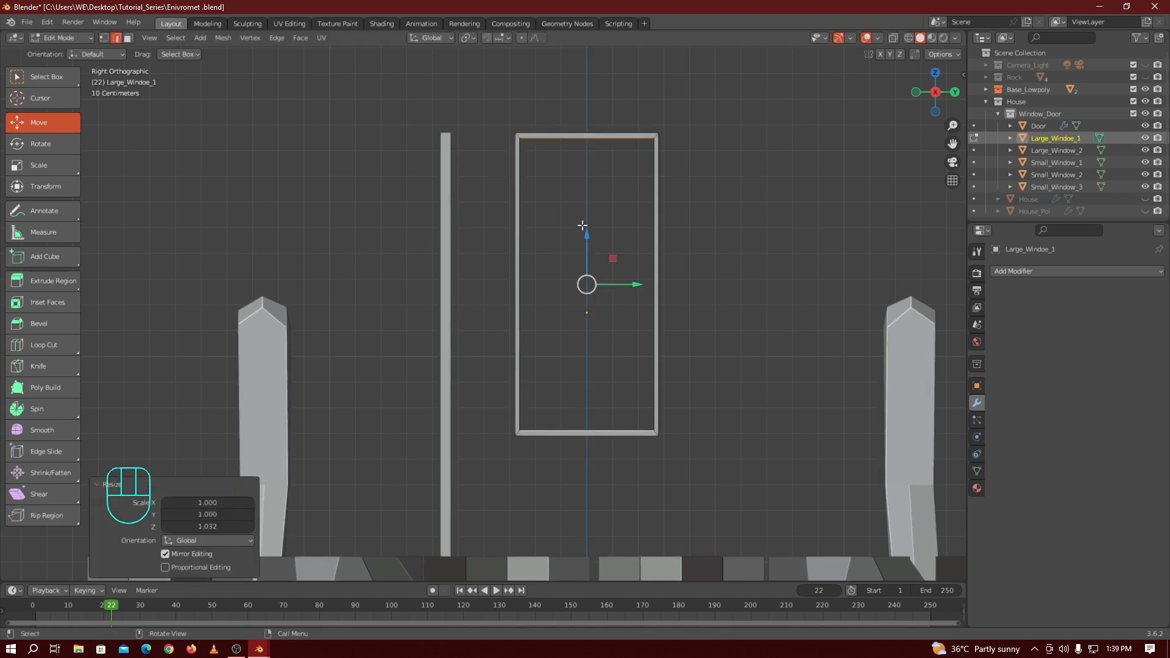
Undo the window frame's Z scaling and extrusion, back to the fully selected plain outline
{"action": "key", "text": "ctrl+z"}
{"action": "key", "text": "ctrl+z"}
{"action": "key", "text": "ctrl+z"}
{"action": "key", "text": "ctrl+z"}
{"action": "key", "text": "ctrl+z"}
{"action": "key", "text": "ctrl+z"}
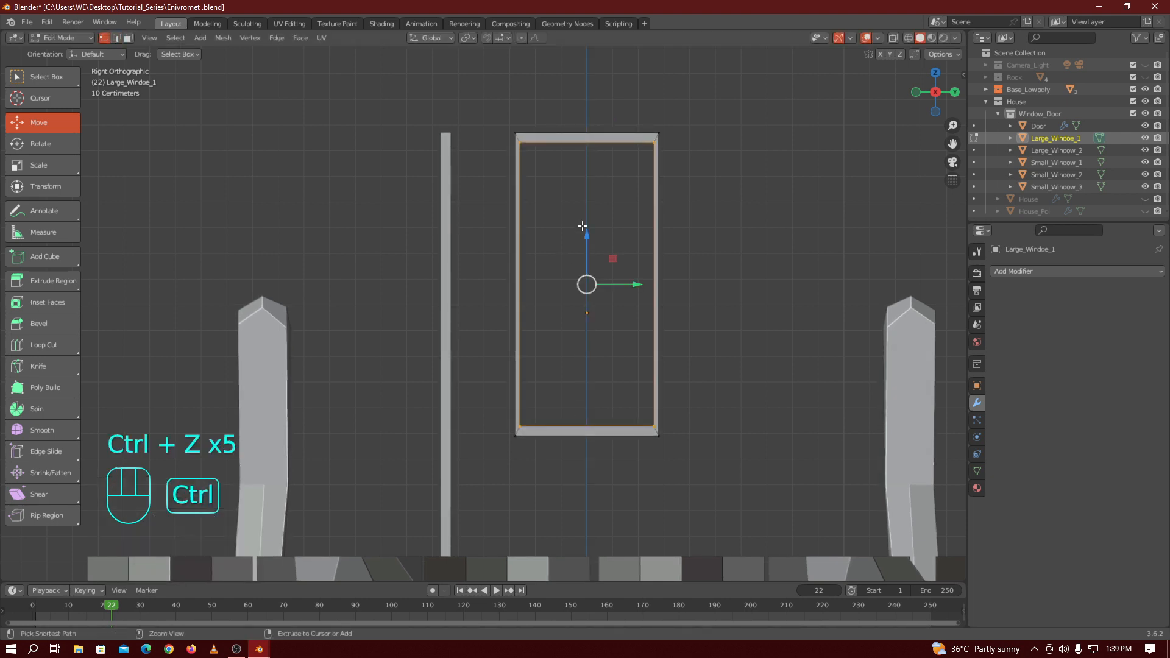
Extrude the Large_Windoe_1 outline's edges, try uniform scale factors of 0.5 and 0.05, and leave the extruded edges in place unscaled
{"action": "key", "text": "e"}
{"action": "key", "text": "s"}
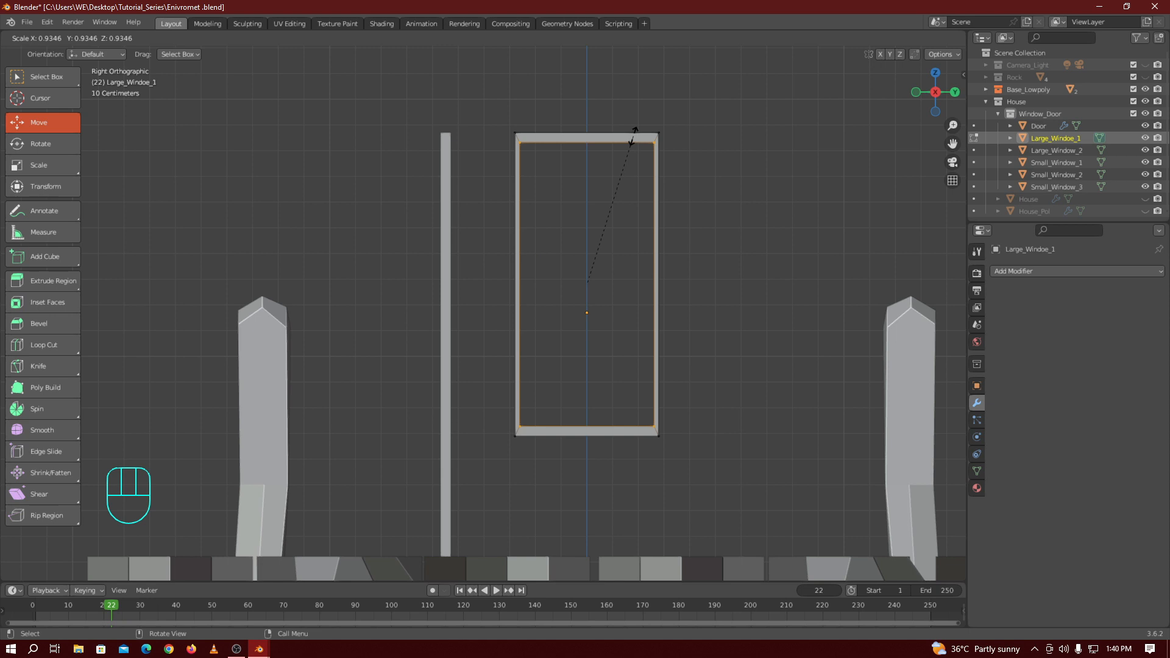
{"action": "type", "text": ".5"}
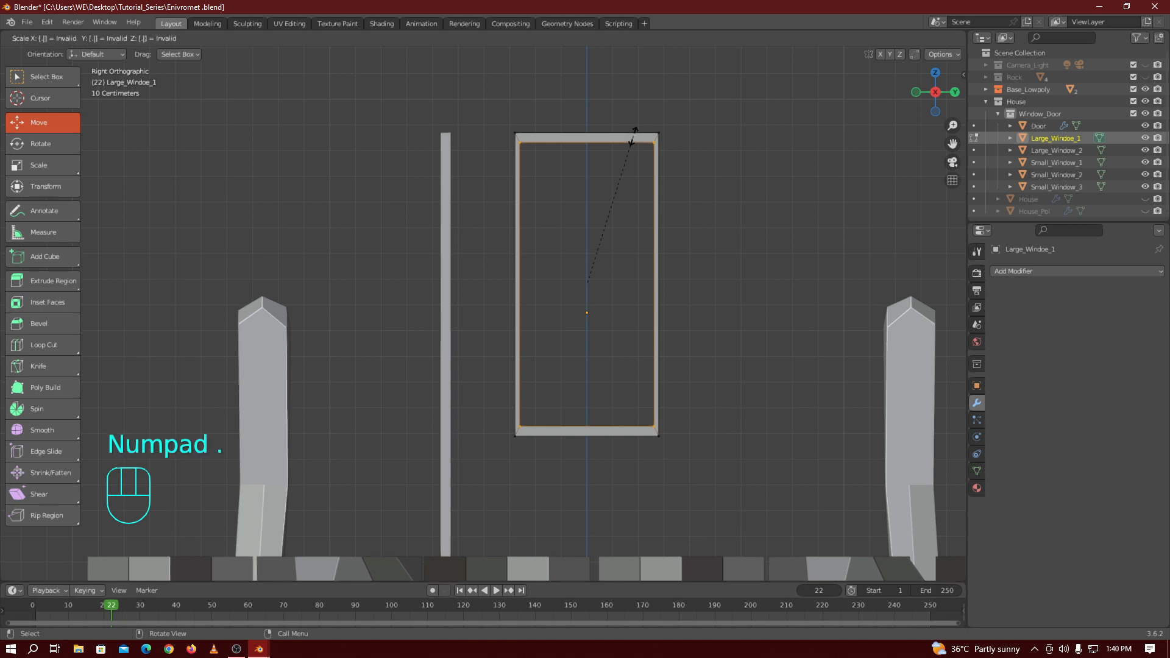
{"action": "key", "text": "BackSpace"}
{"action": "key", "text": "BackSpace"}
{"action": "key", "text": "BackSpace"}
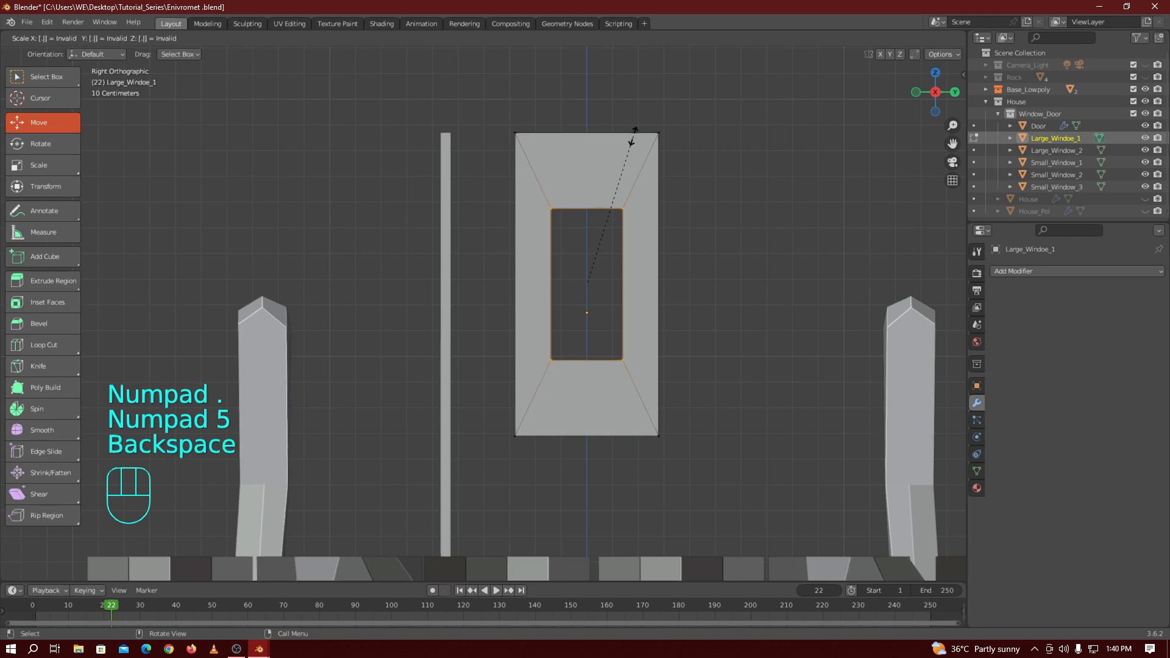
{"action": "type", "text": ".05"}
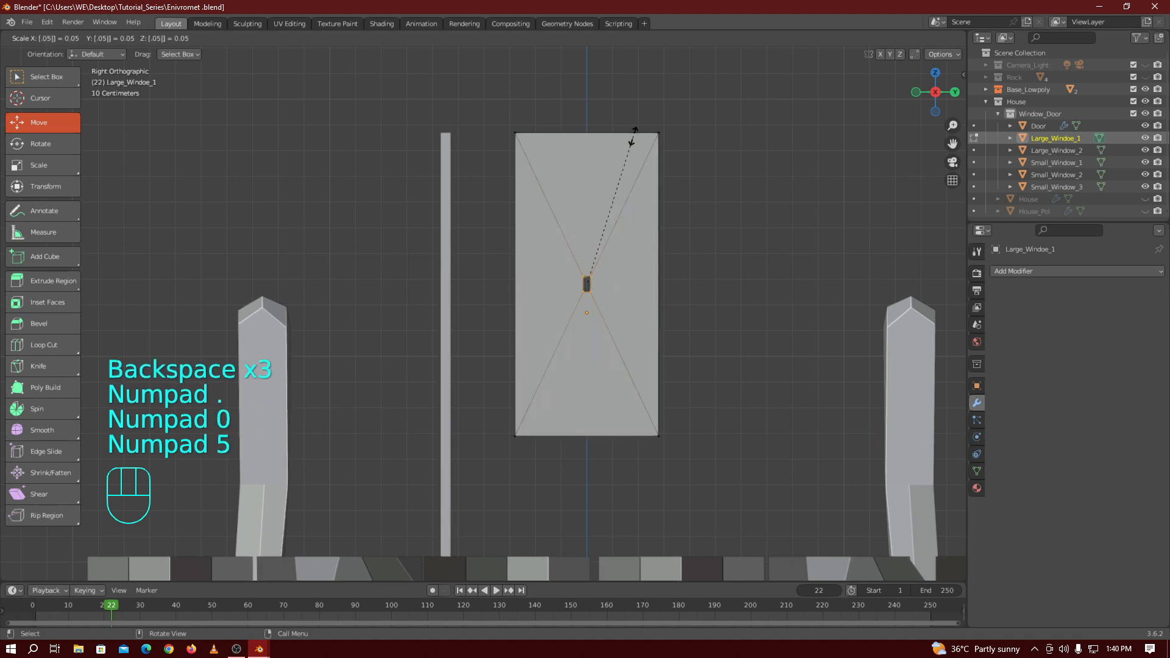
{"action": "right_click", "coordinate": [632, 142]}
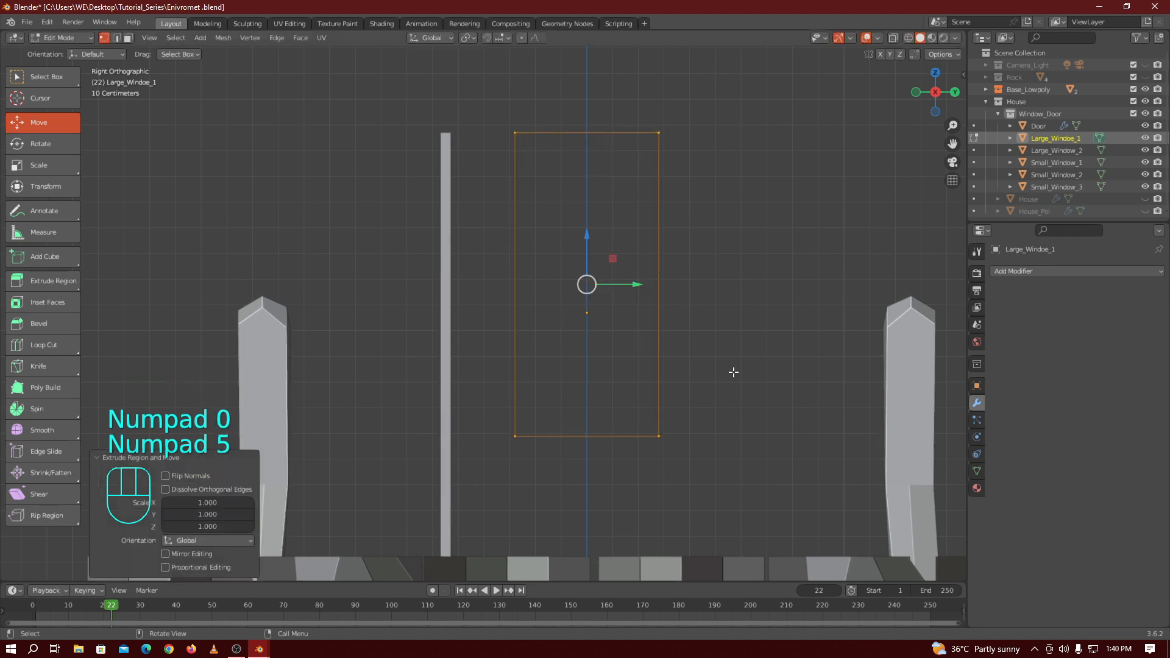
Scale the extruded inner edges of the Large_Windoe_1 outline inward uniformly by 0.94
{"action": "key", "text": "s"}
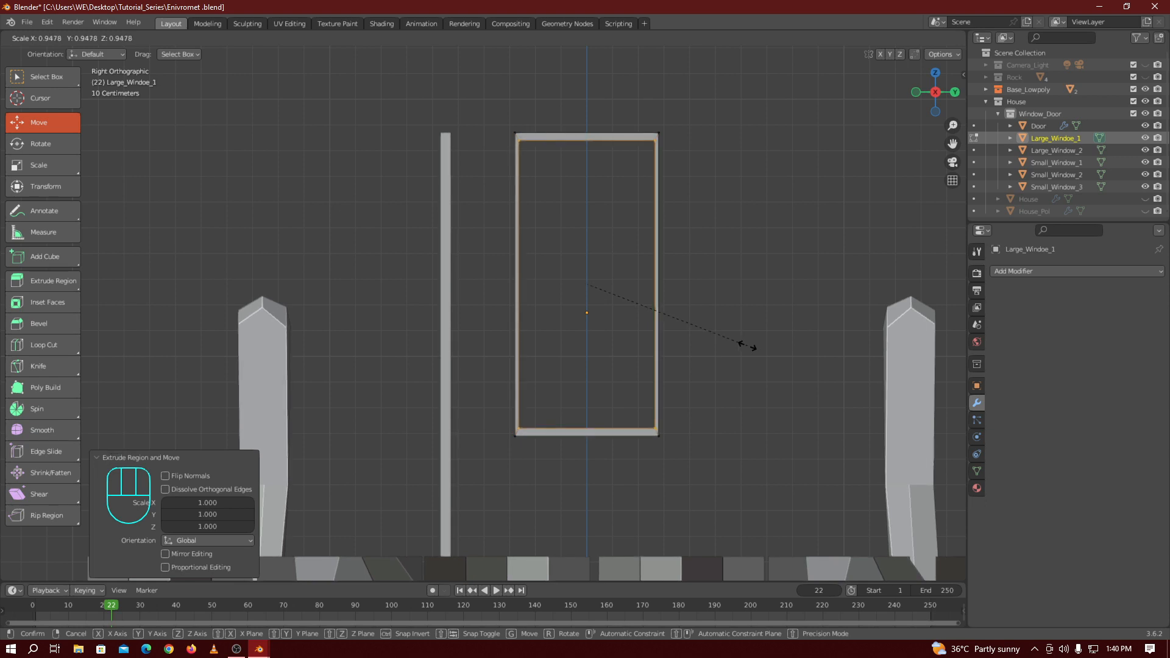
{"action": "type", "text": ".94"}
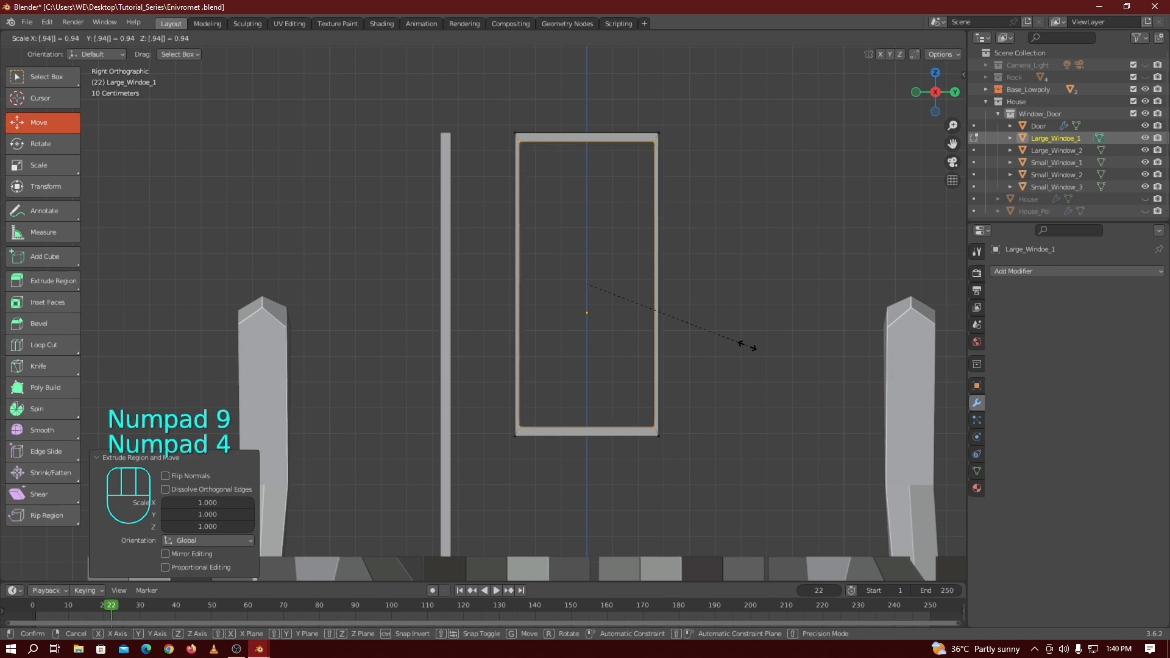
{"action": "type", "text": "00"}
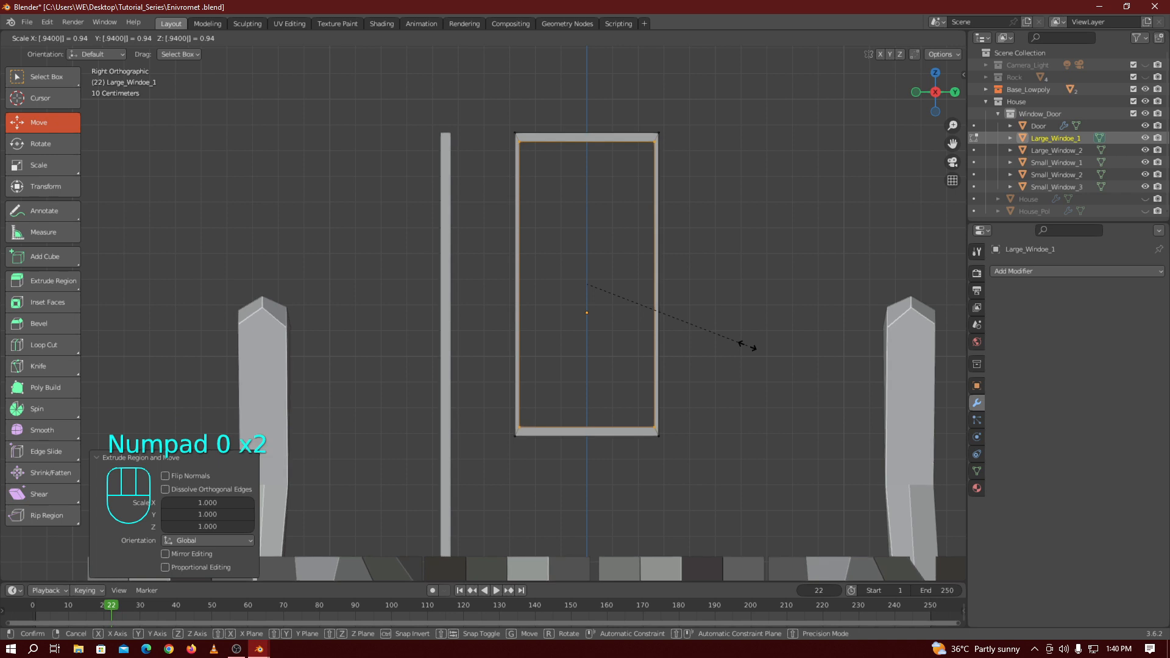
{"action": "key", "text": "KP_Enter"}
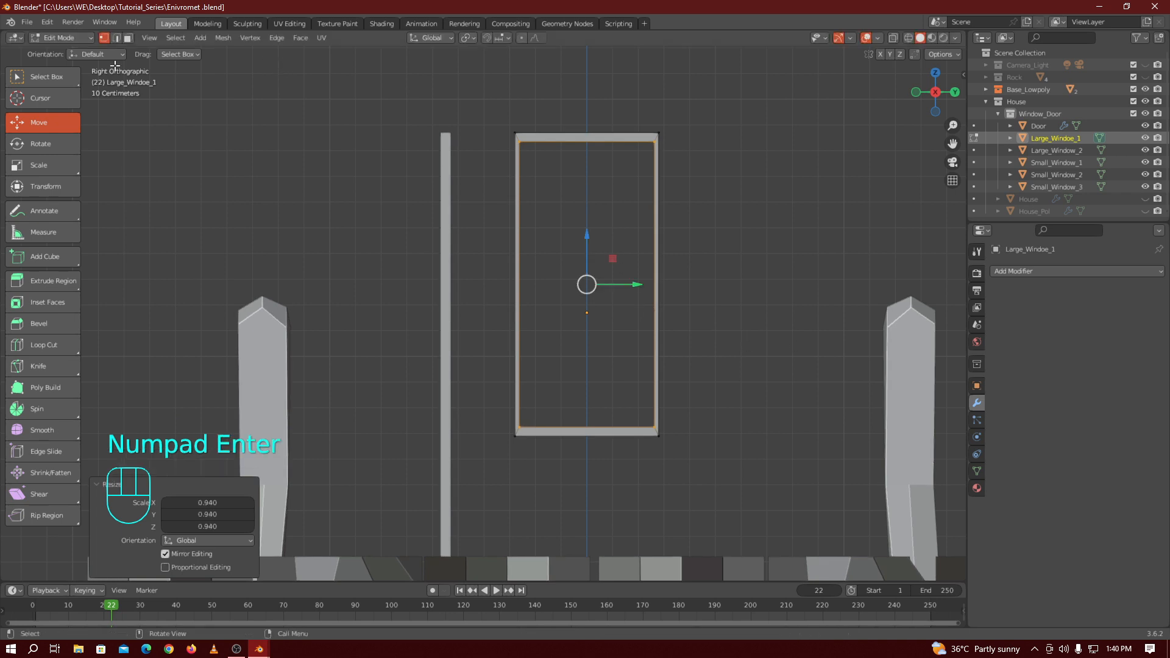
Scale the inner top and bottom edges of the Large_Windoe_1 frame apart along Z to about 1.035
{"action": "left_click", "coordinate": [116, 38]}
{"action": "left_click", "coordinate": [574, 142]}
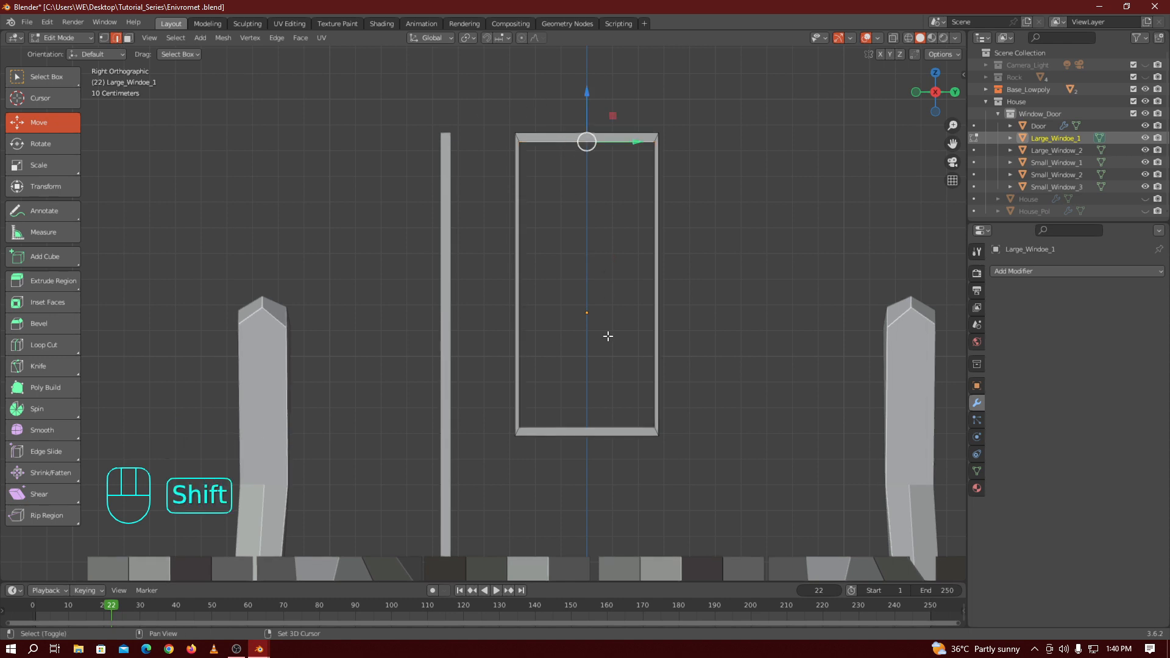
{"action": "left_click", "coordinate": [589, 432], "text": "shift"}
{"action": "key", "text": "s"}
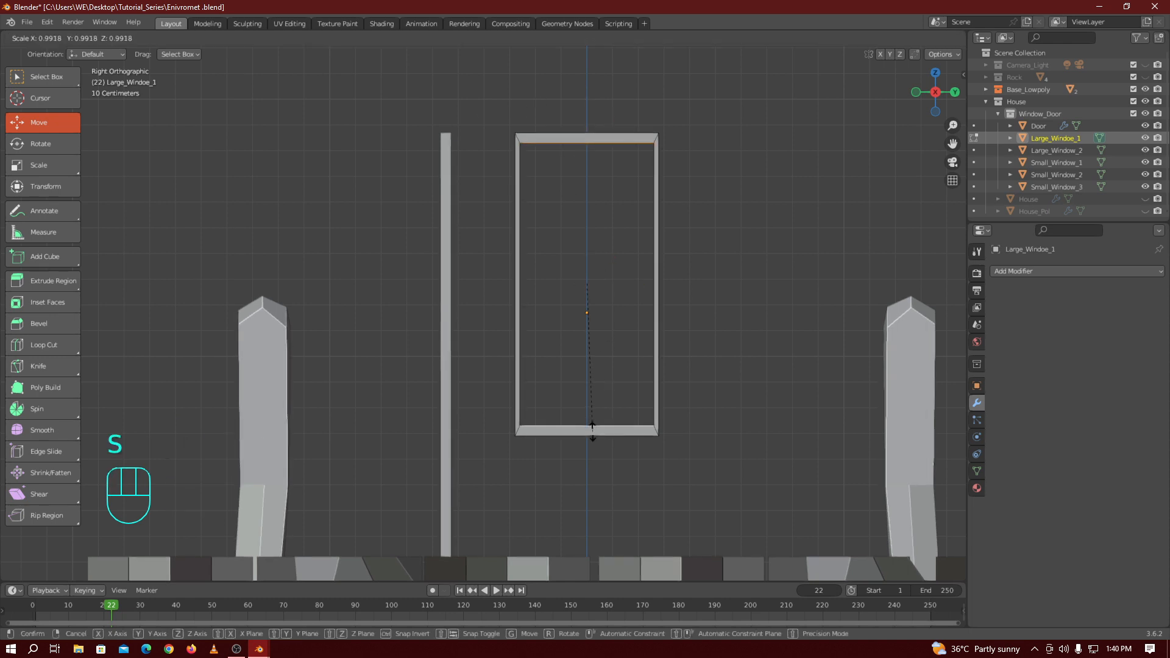
{"action": "key", "text": "z"}
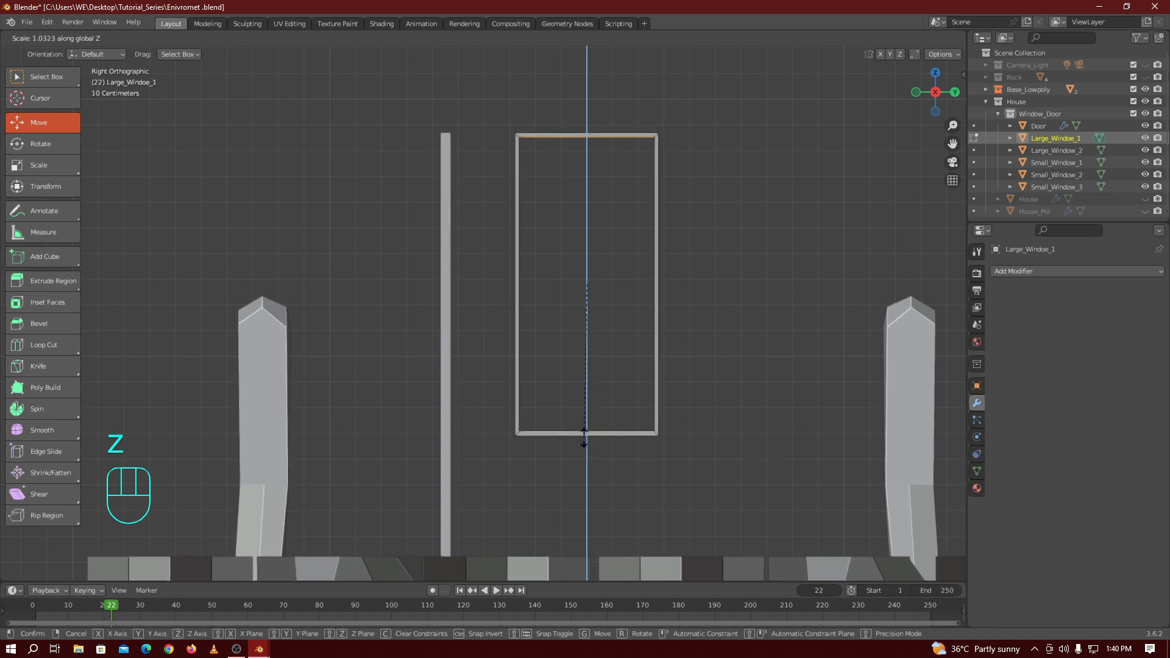
{"action": "left_click", "coordinate": [584, 442]}
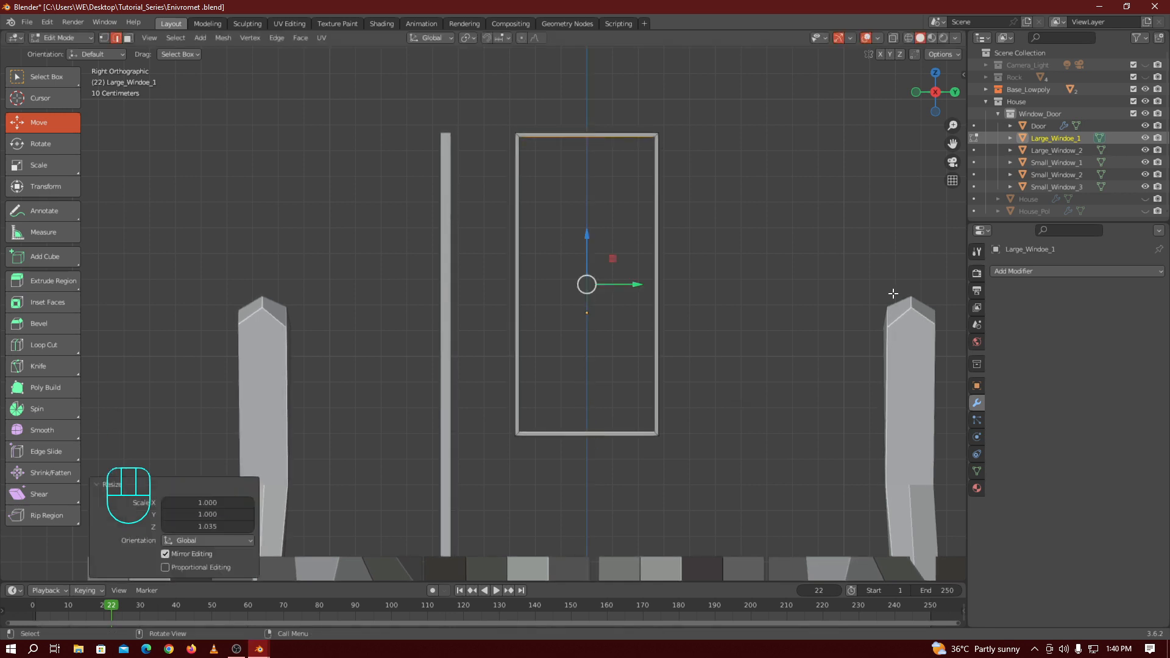
Add a Solidify modifier to the Large_Windoe_1 frame
{"action": "left_click_drag", "start_coordinate": [952, 126], "coordinate": [866, 212]}
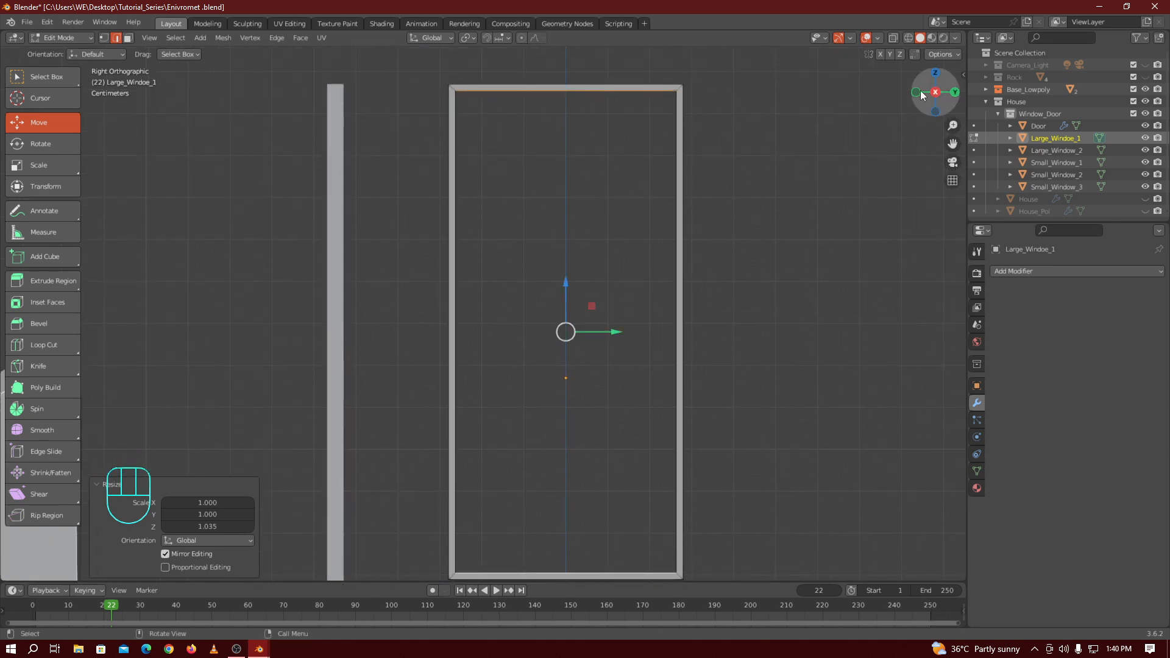
{"action": "left_click_drag", "start_coordinate": [920, 94], "coordinate": [837, 155]}
{"action": "key", "text": "a"}
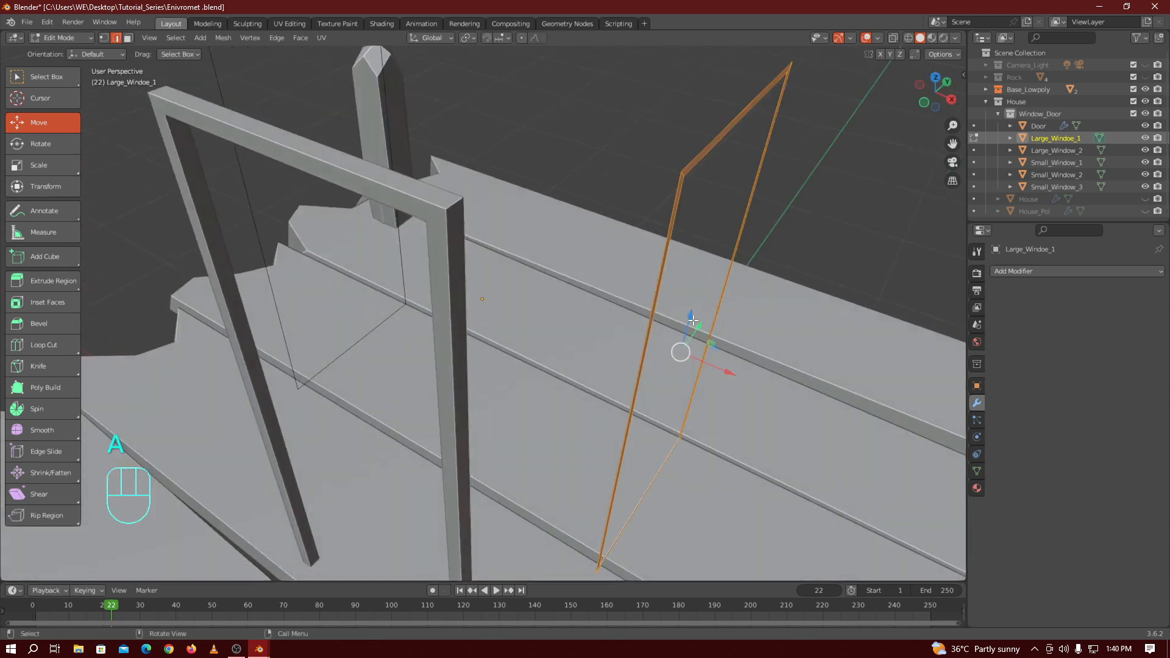
{"action": "key", "text": "Tab"}
{"action": "left_click", "coordinate": [1017, 272]}
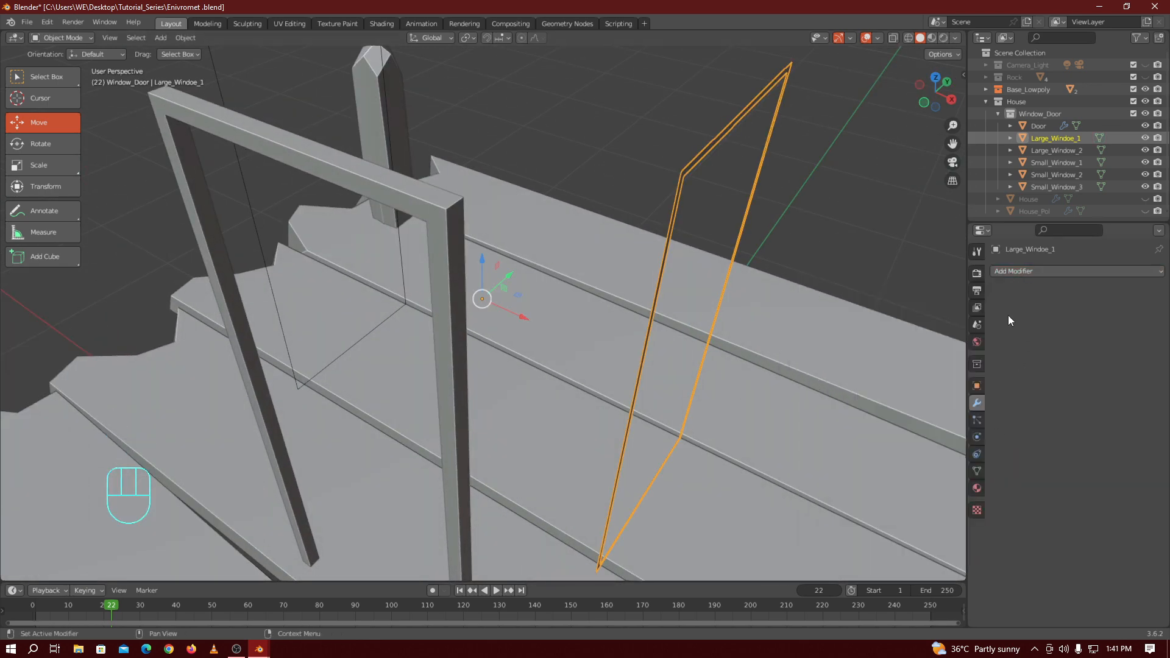
{"action": "key", "text": "Tab"}
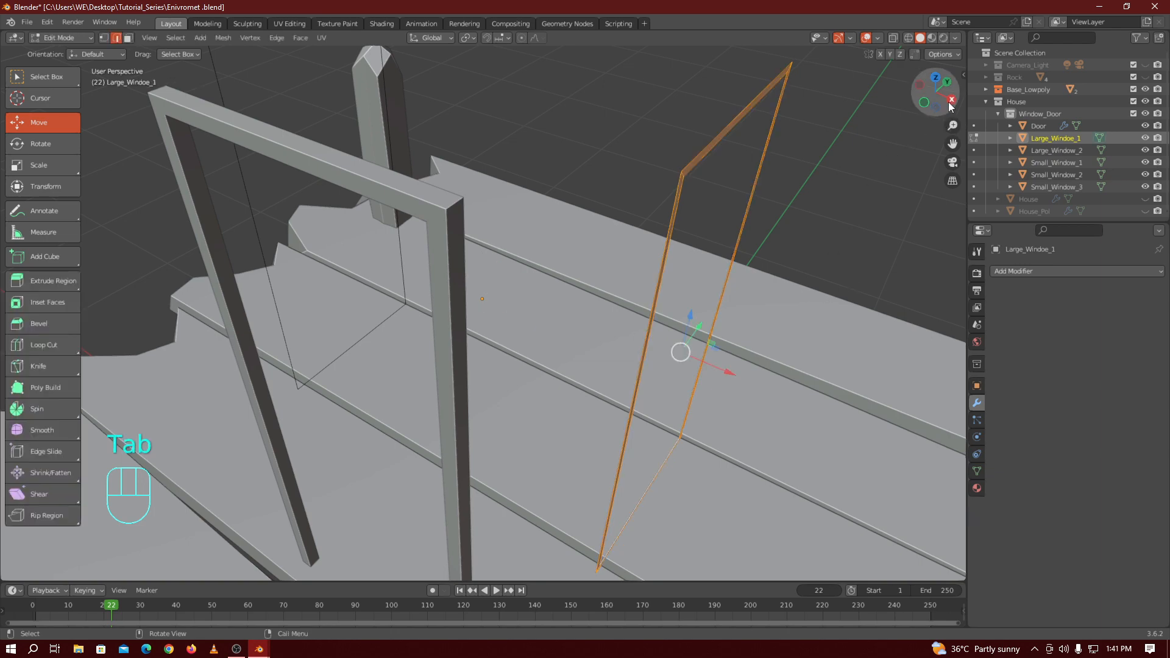
{"action": "left_click_drag", "start_coordinate": [949, 105], "coordinate": [895, 181]}
{"action": "left_click", "coordinate": [952, 179]}
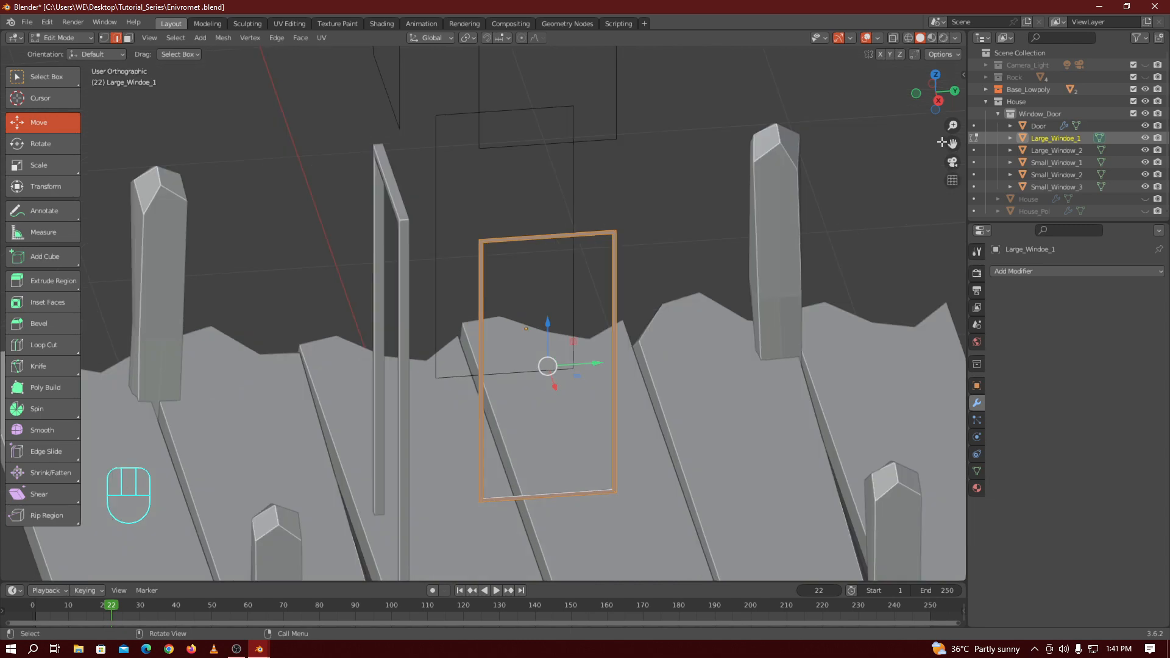
{"action": "left_click_drag", "start_coordinate": [920, 97], "coordinate": [883, 106]}
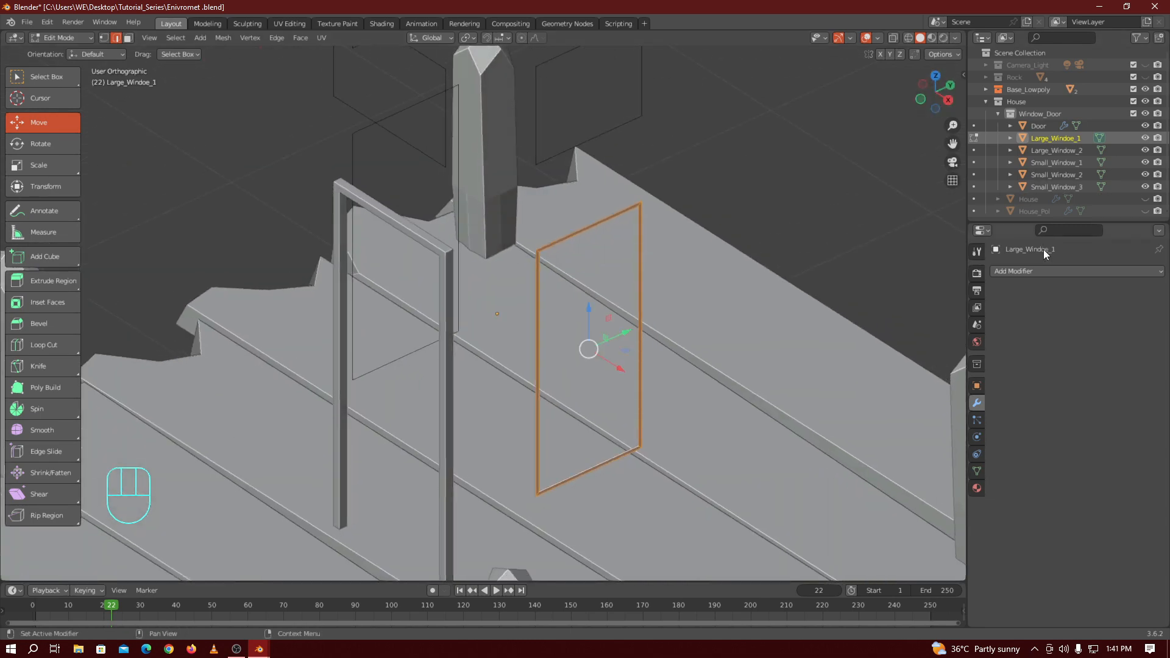
{"action": "left_click", "coordinate": [1045, 271]}
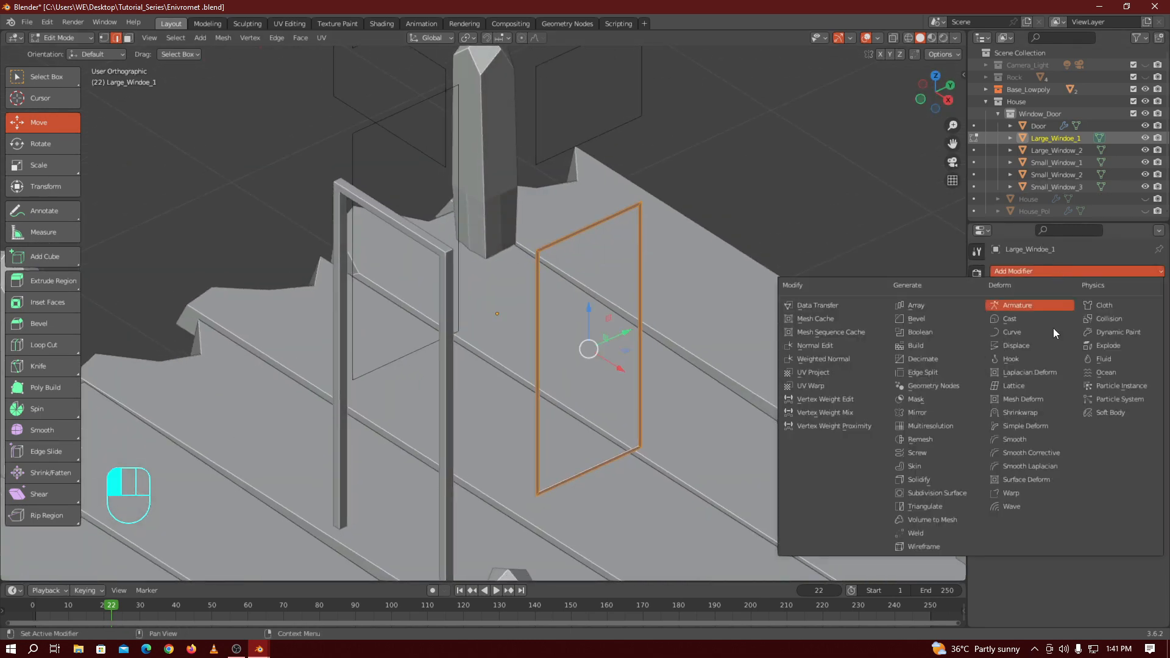
{"action": "left_click", "coordinate": [947, 479]}
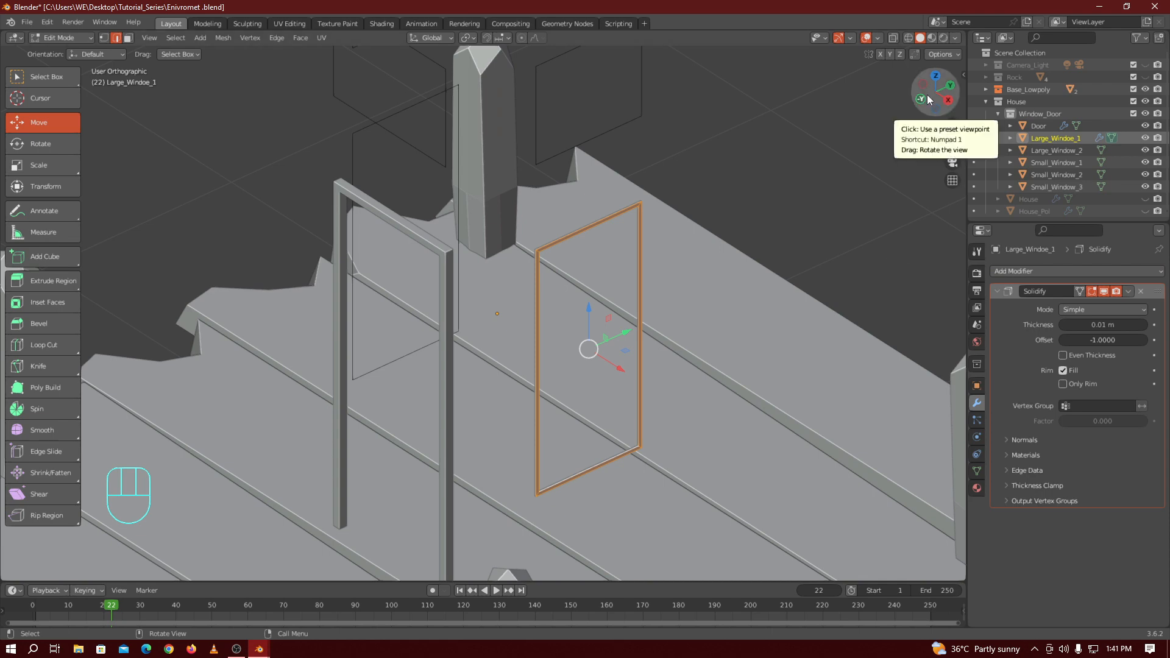
Try Solidify thicknesses of 0.03 m and 0.5 m on the Large_Windoe_1 frame
{"action": "left_click_drag", "start_coordinate": [928, 100], "coordinate": [944, 126]}
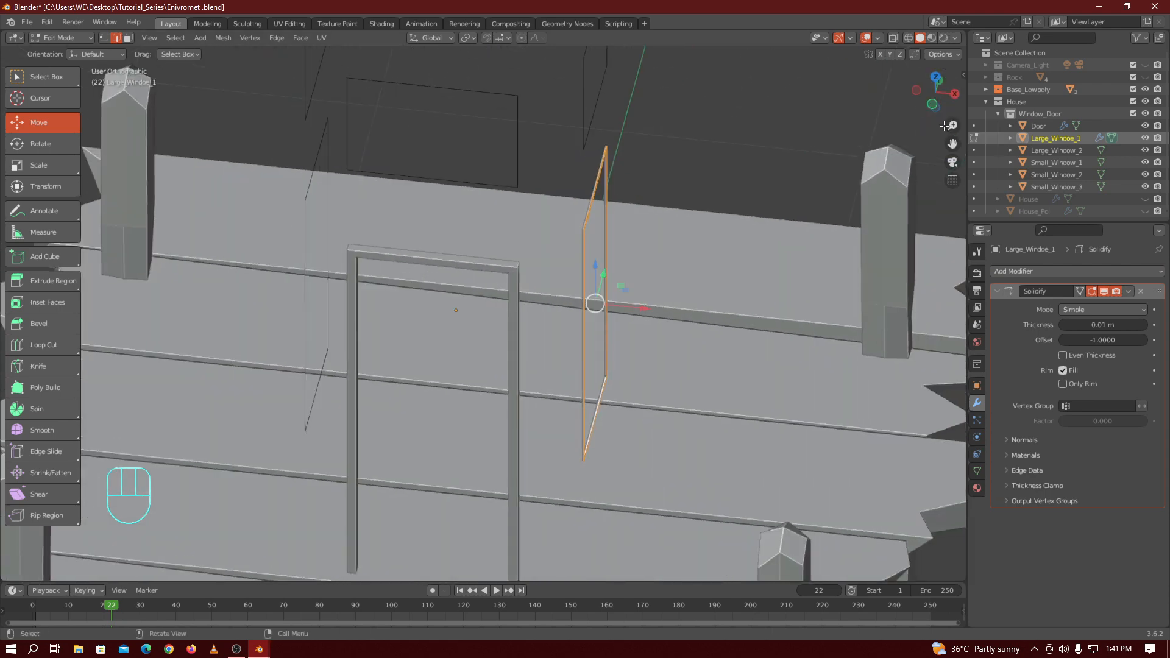
{"action": "key", "text": "KP_5"}
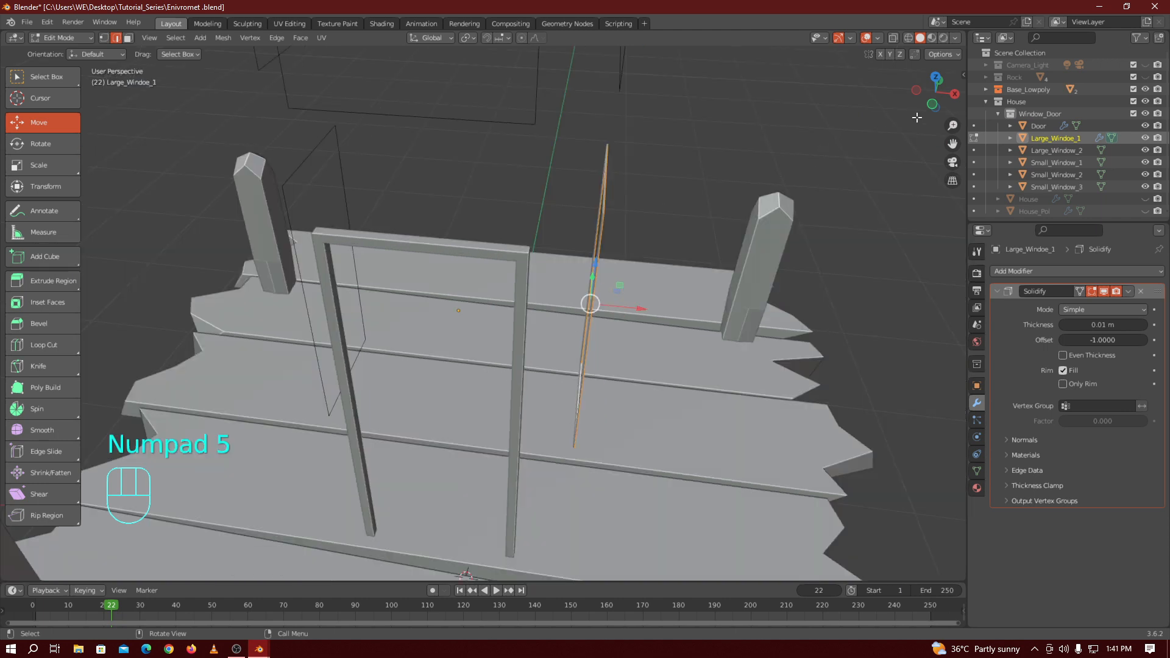
{"action": "left_click_drag", "start_coordinate": [930, 110], "coordinate": [914, 107]}
{"action": "mouse_move", "coordinate": [1080, 325]}
{"action": "left_mouse_down"}
{"action": "mouse_move", "coordinate": [1102, 325]}
{"action": "mouse_move", "coordinate": [1088, 325]}
{"action": "left_mouse_up"}
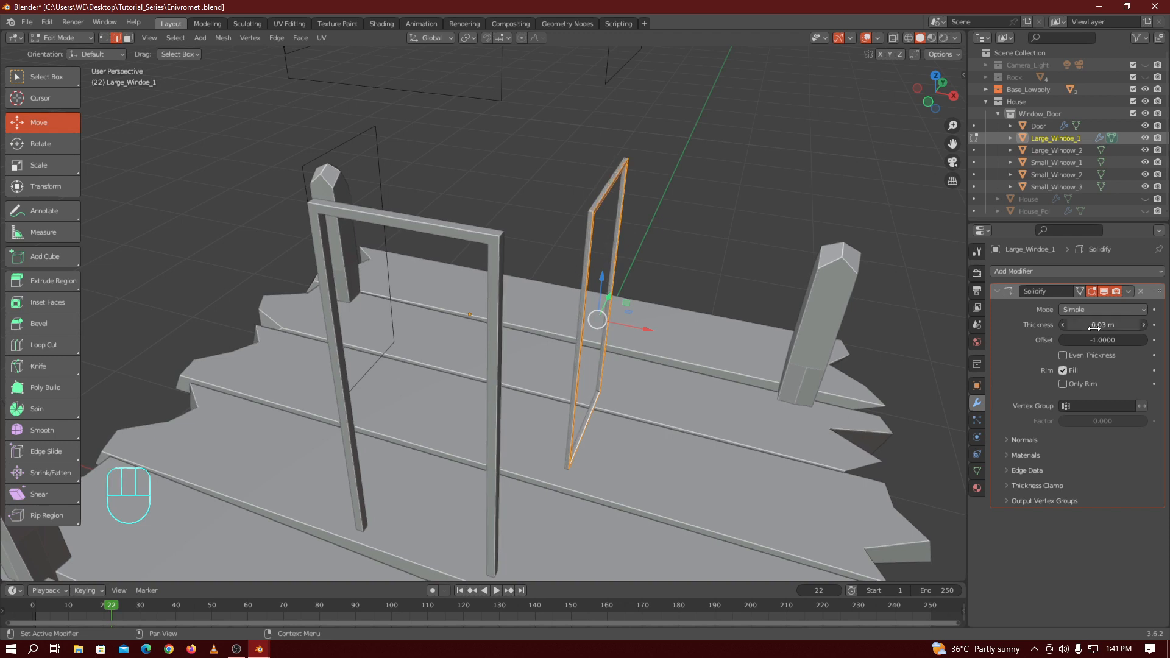
{"action": "left_click", "coordinate": [1095, 326]}
{"action": "type", "text": "0.5"}
{"action": "key", "text": "Return"}
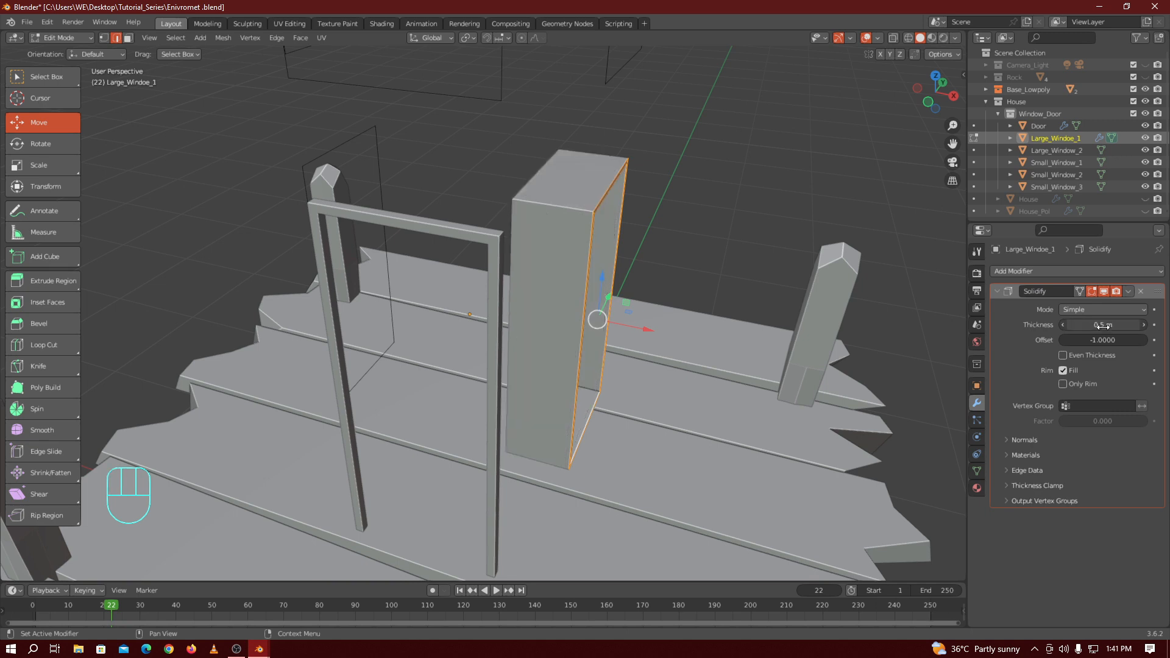
Set the Solidify thickness of the Large_Windoe_1 frame to 0.05 m and return to Object Mode
{"action": "key", "text": "BackSpace"}
{"action": "key", "text": "BackSpace"}
{"action": "key", "text": "BackSpace"}
{"action": "key", "text": "BackSpace"}
{"action": "key", "text": "BackSpace"}
{"action": "key", "text": "KP_Decimal"}
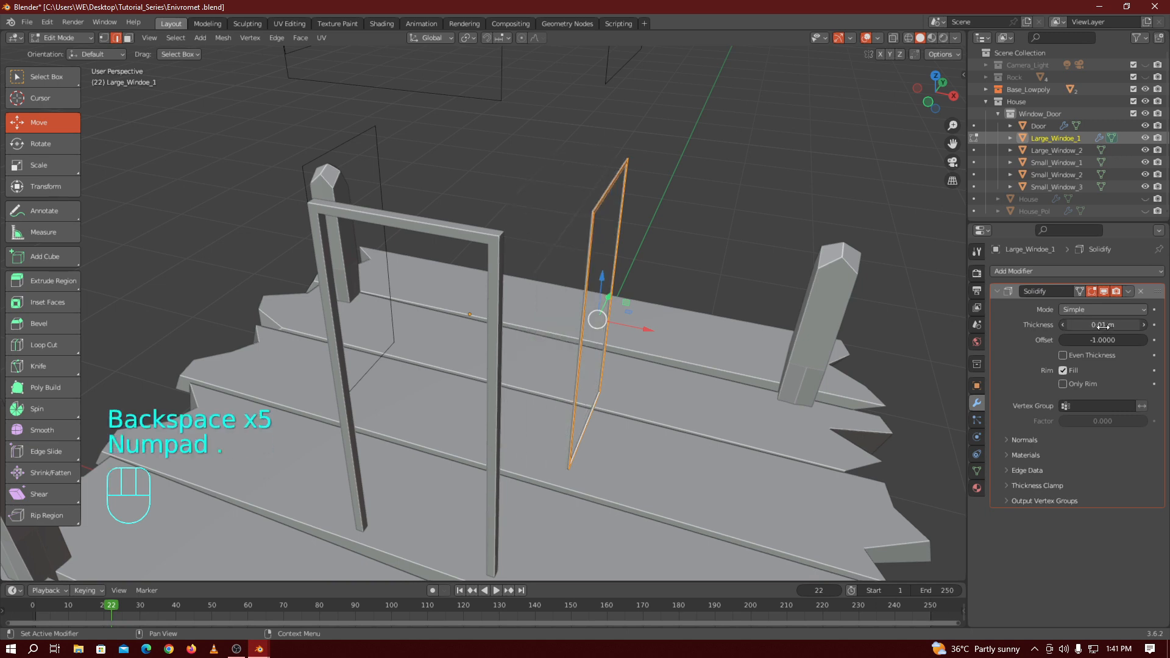
{"action": "key", "text": "KP_0"}
{"action": "key", "text": "KP_5"}
{"action": "key", "text": "KP_Enter"}
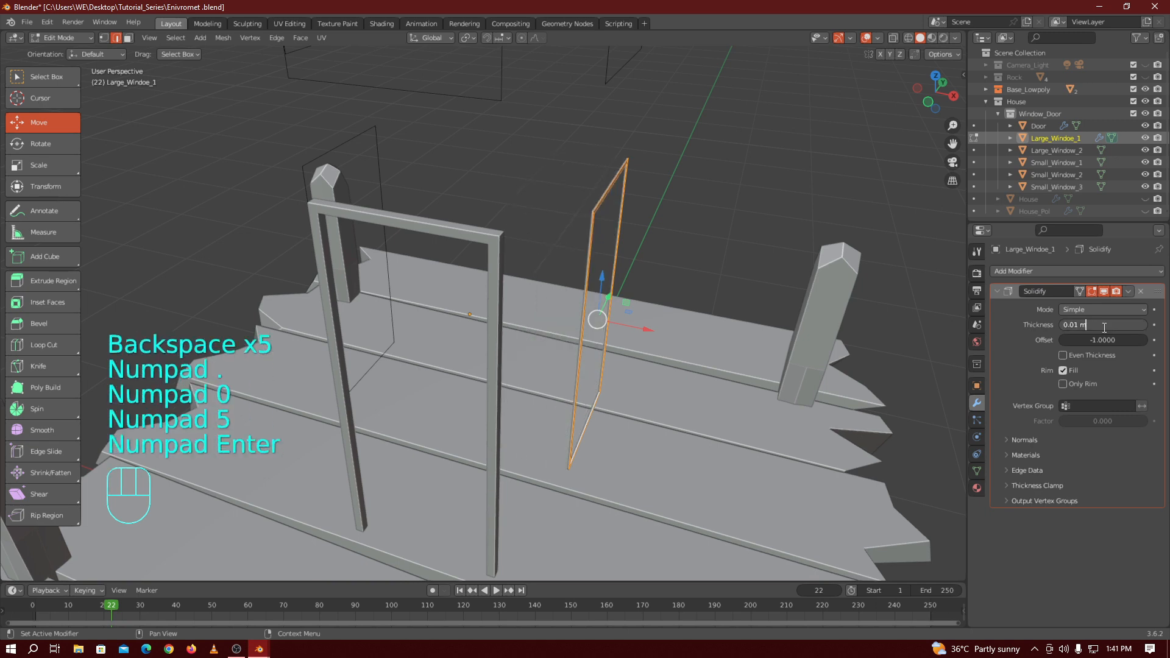
{"action": "key", "text": "BackSpace"}
{"action": "key", "text": "BackSpace"}
{"action": "key", "text": "BackSpace"}
{"action": "key", "text": "BackSpace"}
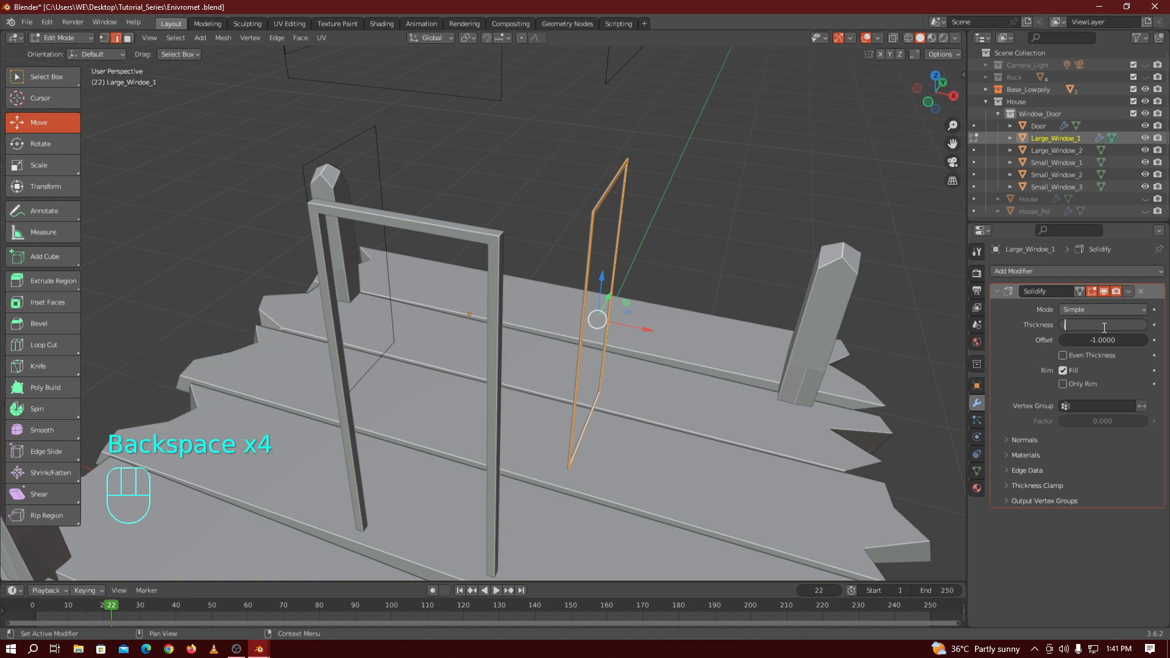
{"action": "key", "text": "KP_Enter"}
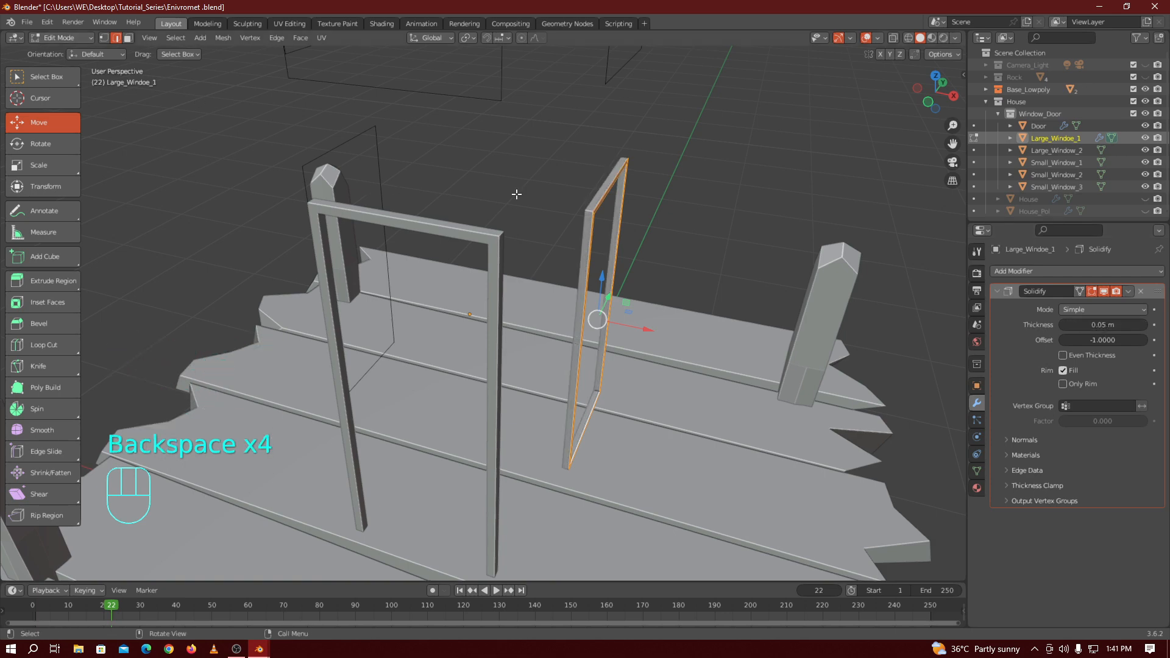
{"action": "key", "text": "Tab"}
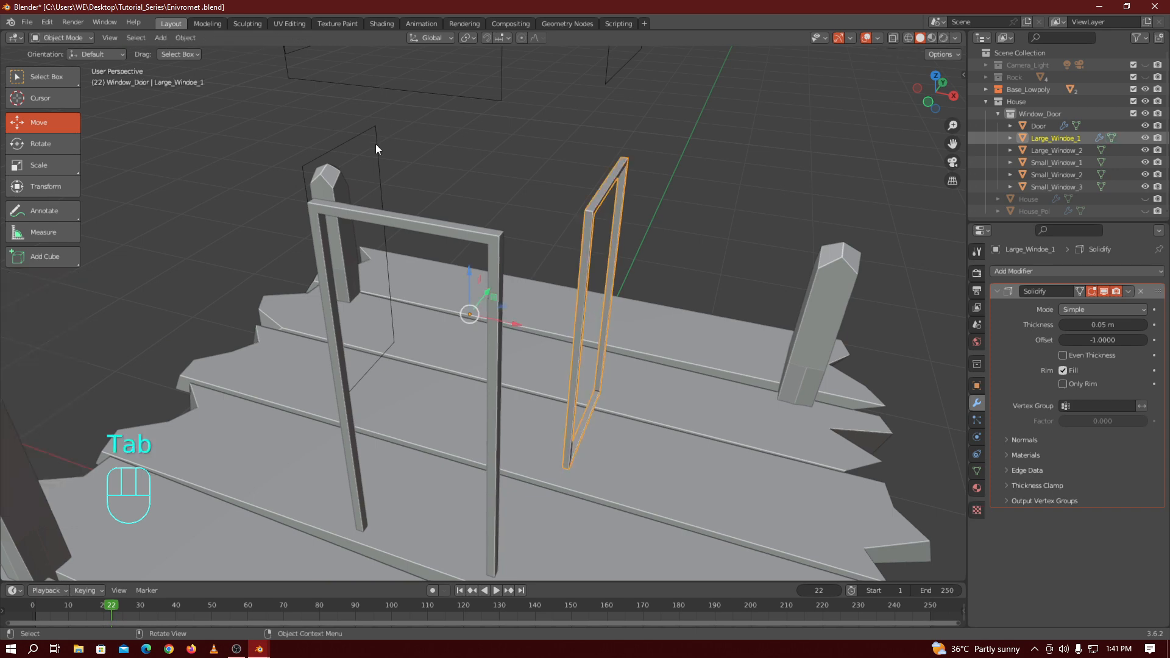
Extrude all edges of the Large_Window_2 outline in the left orthographic view and scale them inward uniformly by 0.94
{"action": "left_click", "coordinate": [375, 143]}
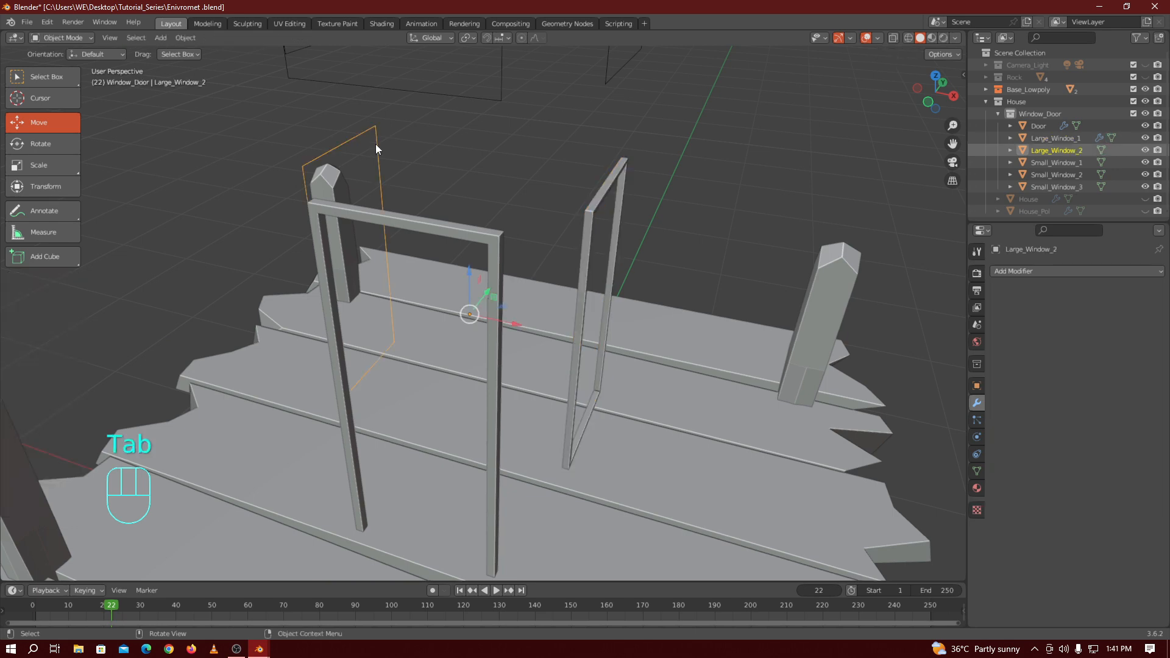
{"action": "key", "text": "Tab"}
{"action": "key", "text": "a"}
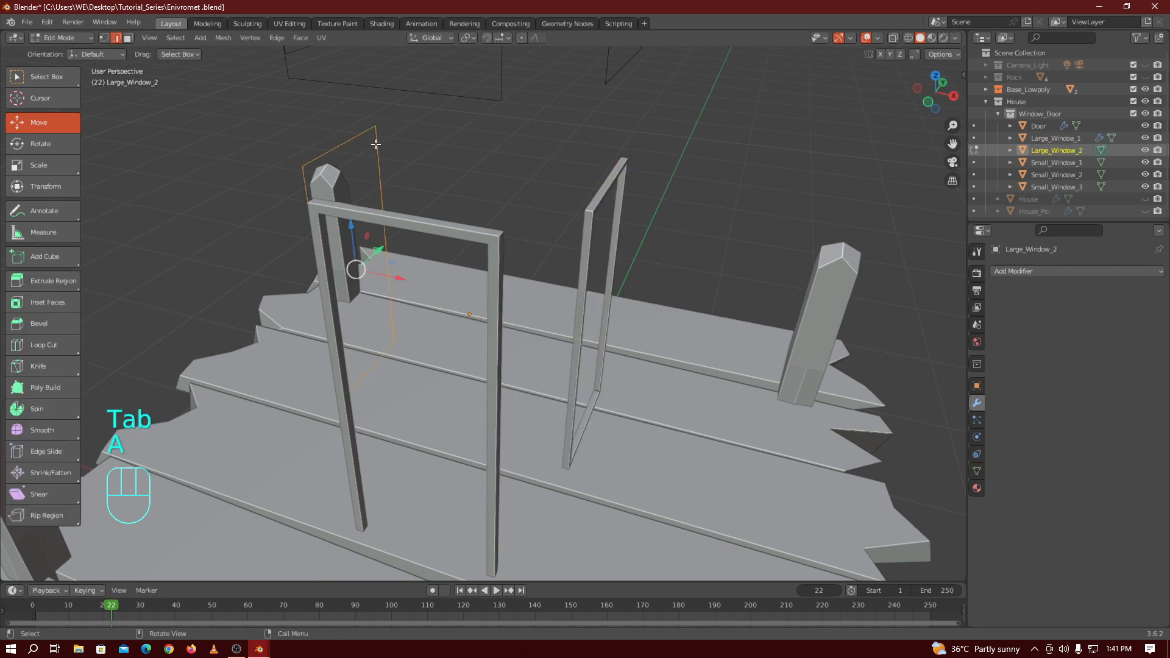
{"action": "key", "text": "KP_3"}
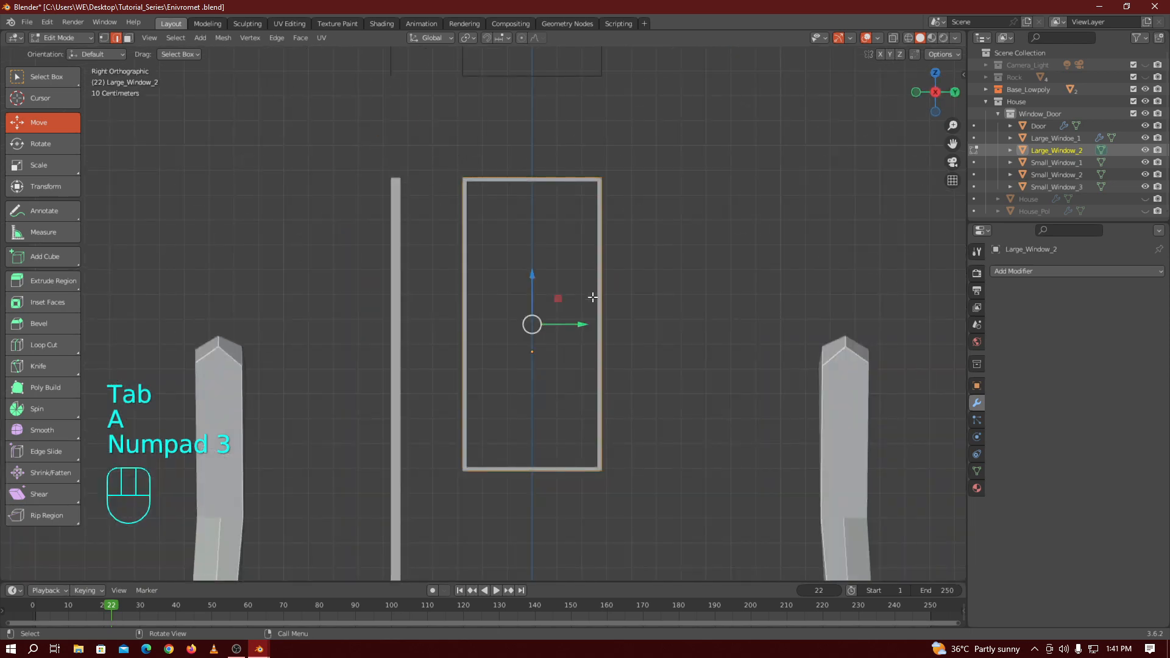
{"action": "key", "text": "ctrl+KP_3"}
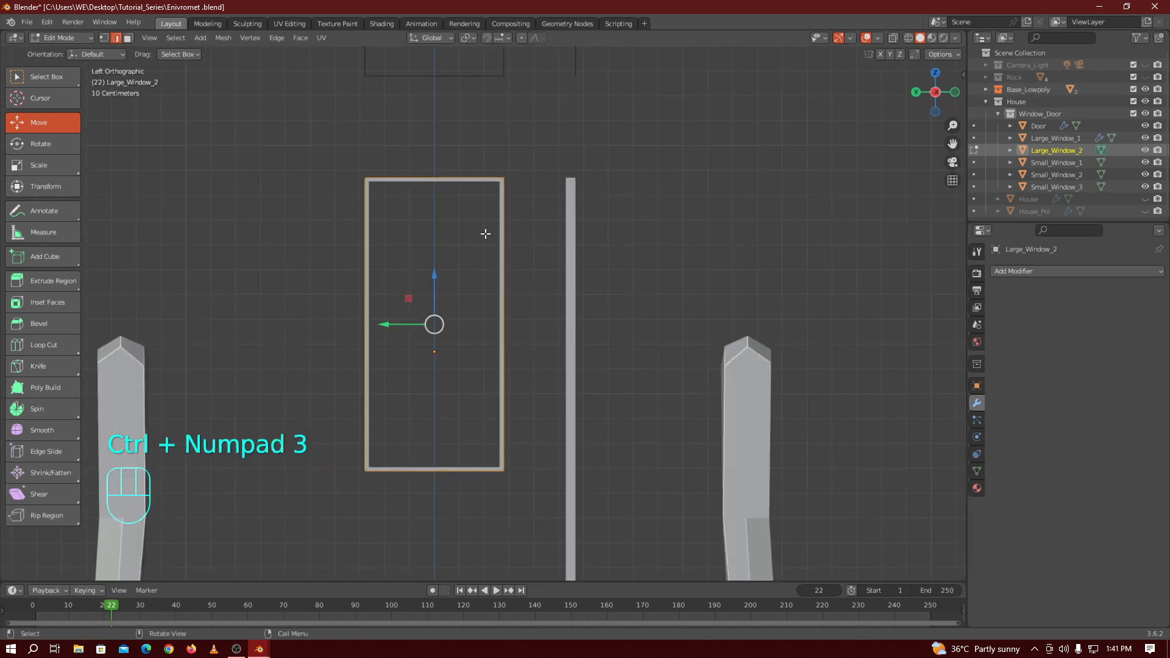
{"action": "key", "text": "Tab"}
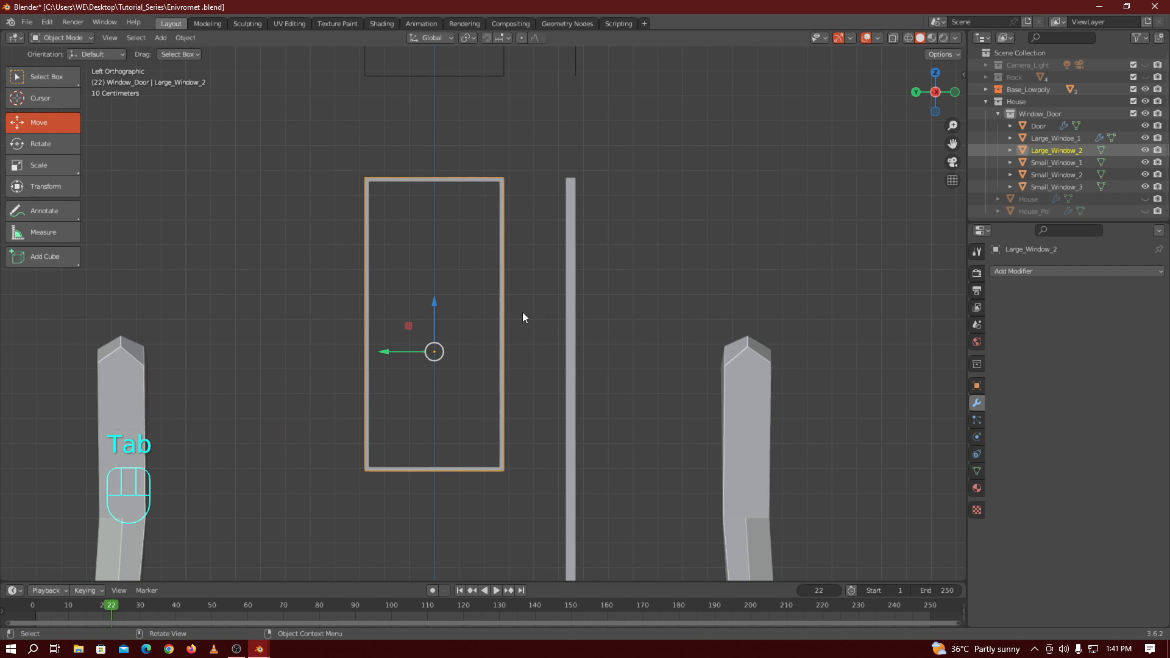
{"action": "key", "text": "Tab"}
{"action": "key", "text": "e"}
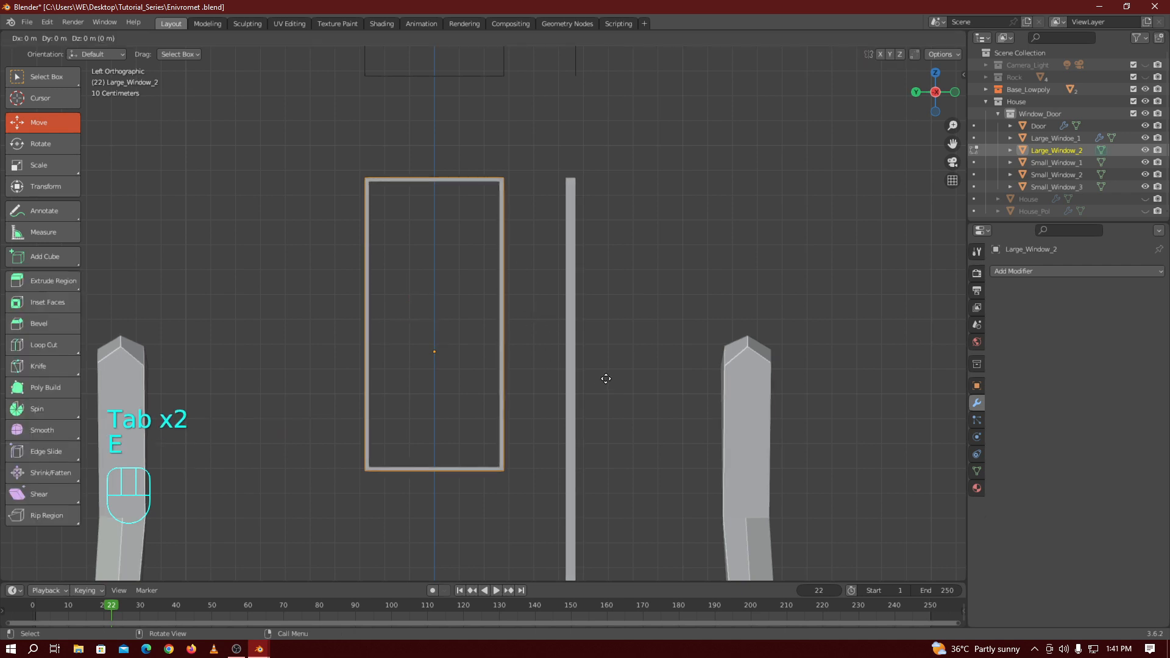
{"action": "key", "text": "s"}
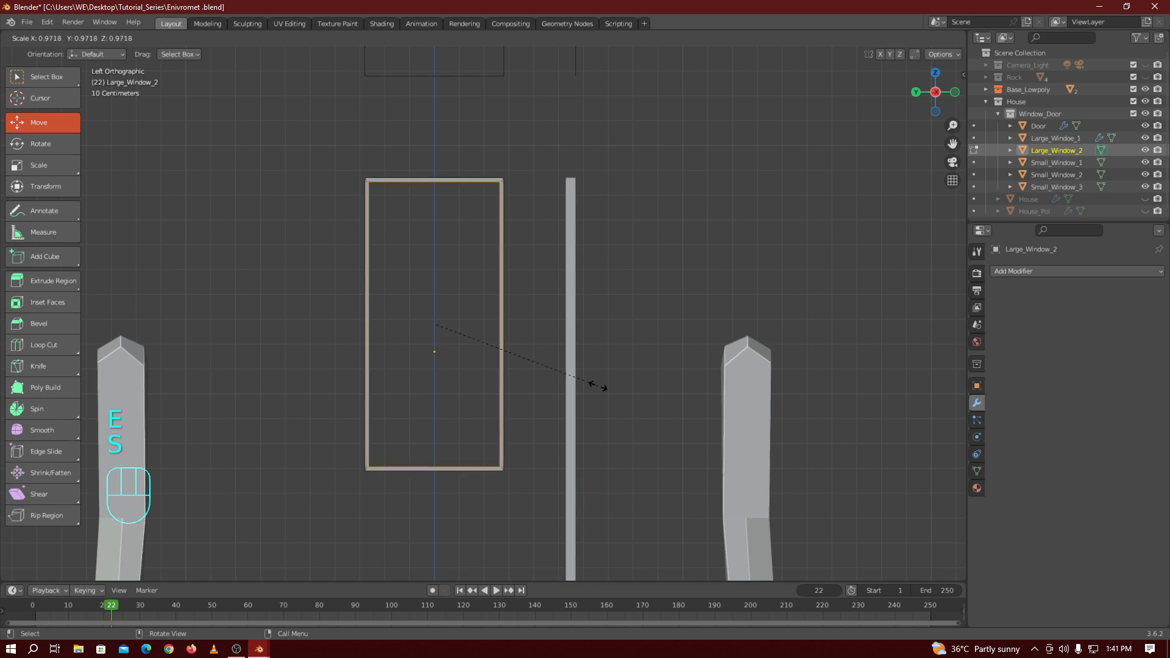
{"action": "type", "text": ".940"}
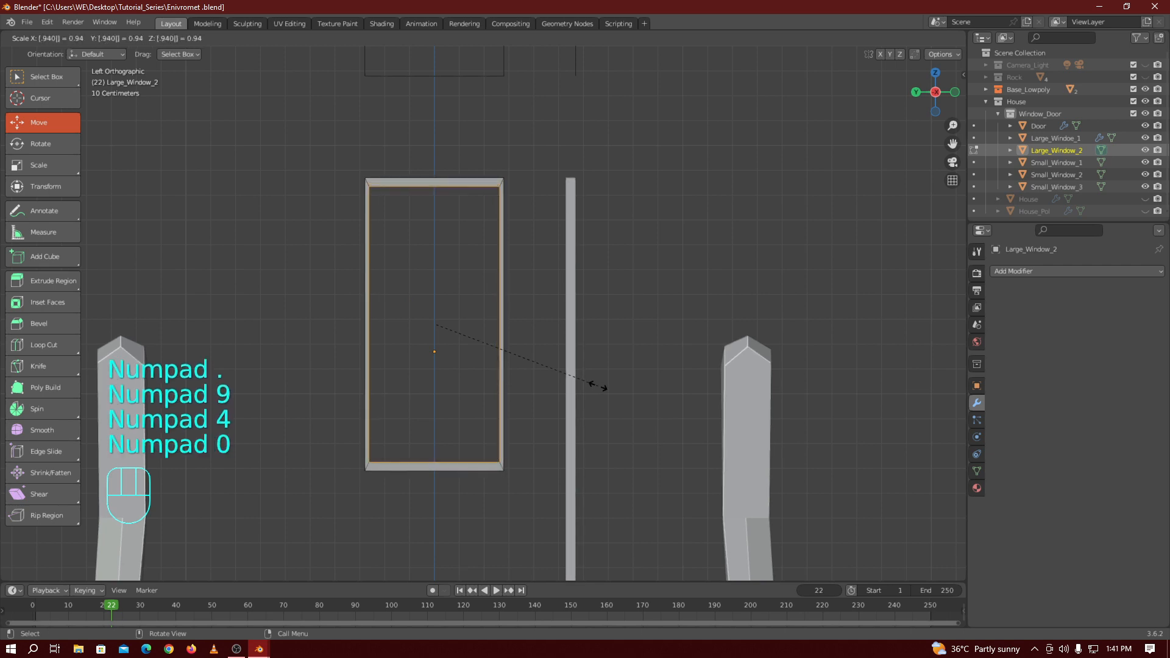
{"action": "key", "text": "KP_Enter"}
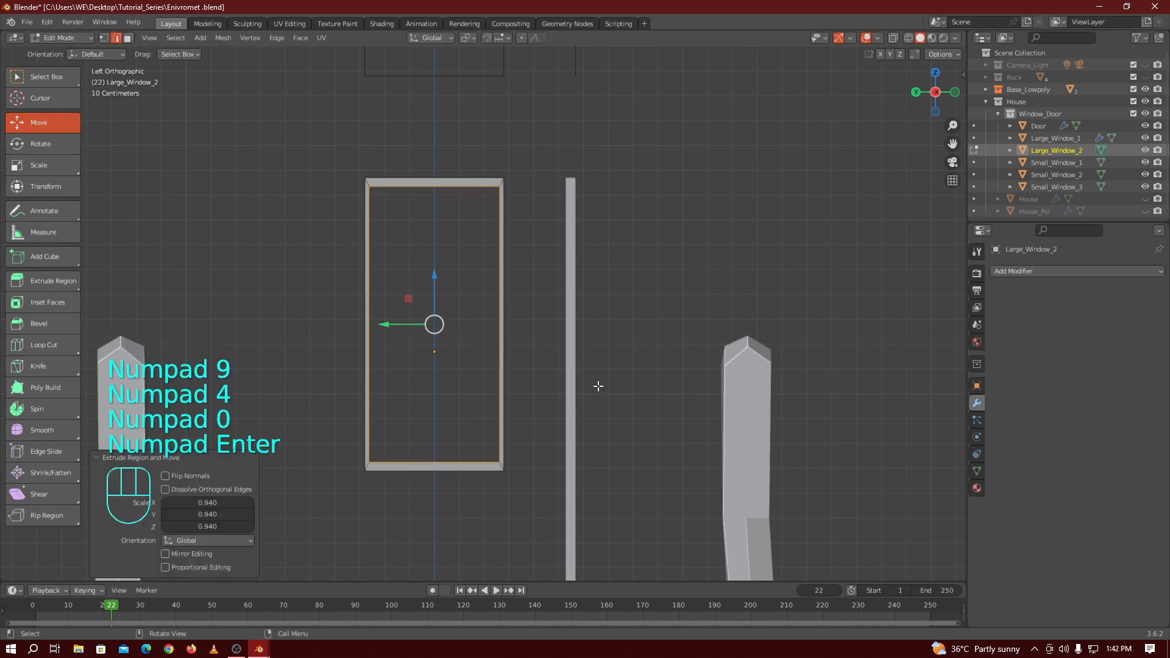
Scale the top and bottom inner edges of the Large_Window_2 frame by about 1.033 along Z and return to Object Mode
{"action": "left_click", "coordinate": [426, 185]}
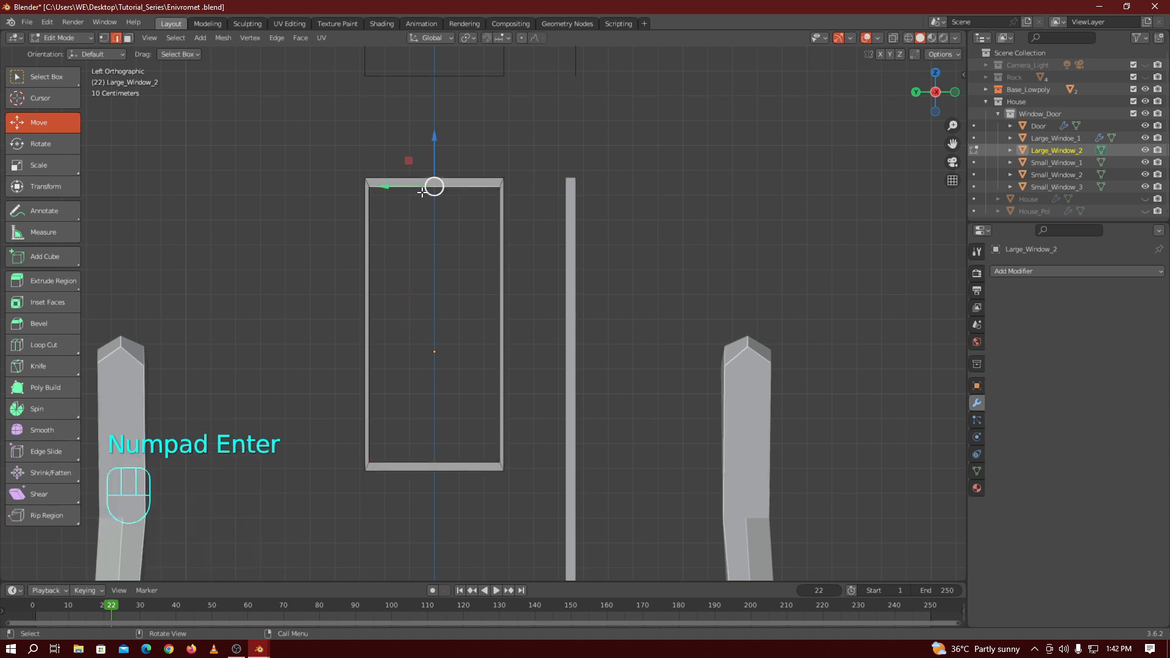
{"action": "left_click", "coordinate": [433, 464], "text": "shift"}
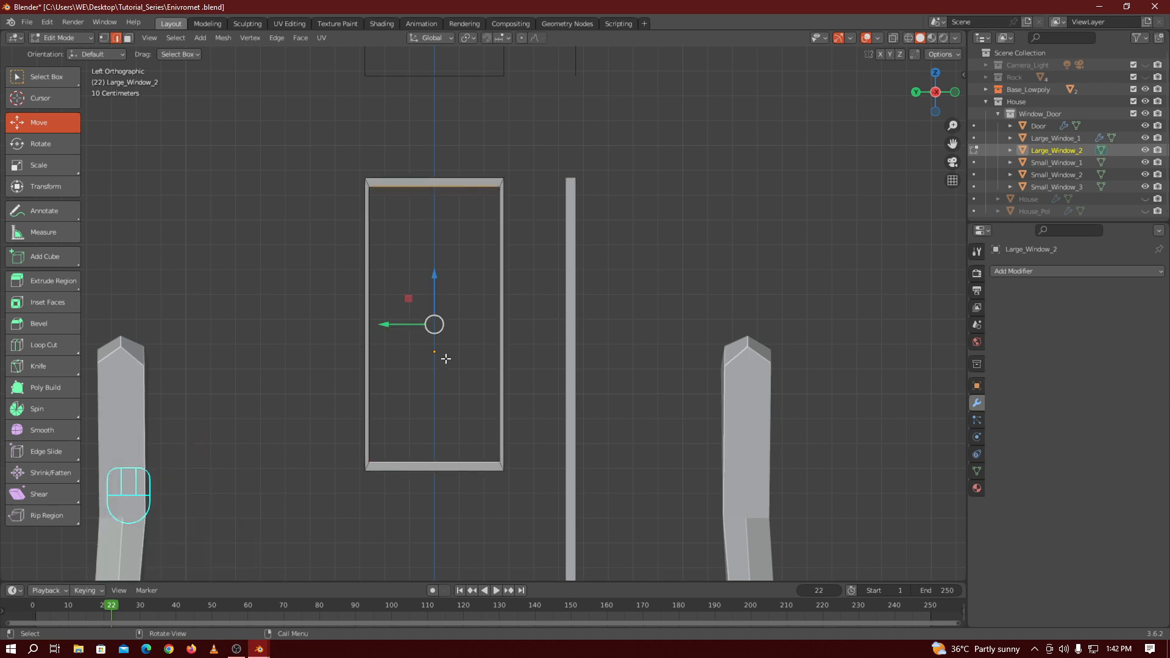
{"action": "key", "text": "s"}
{"action": "key", "text": "z"}
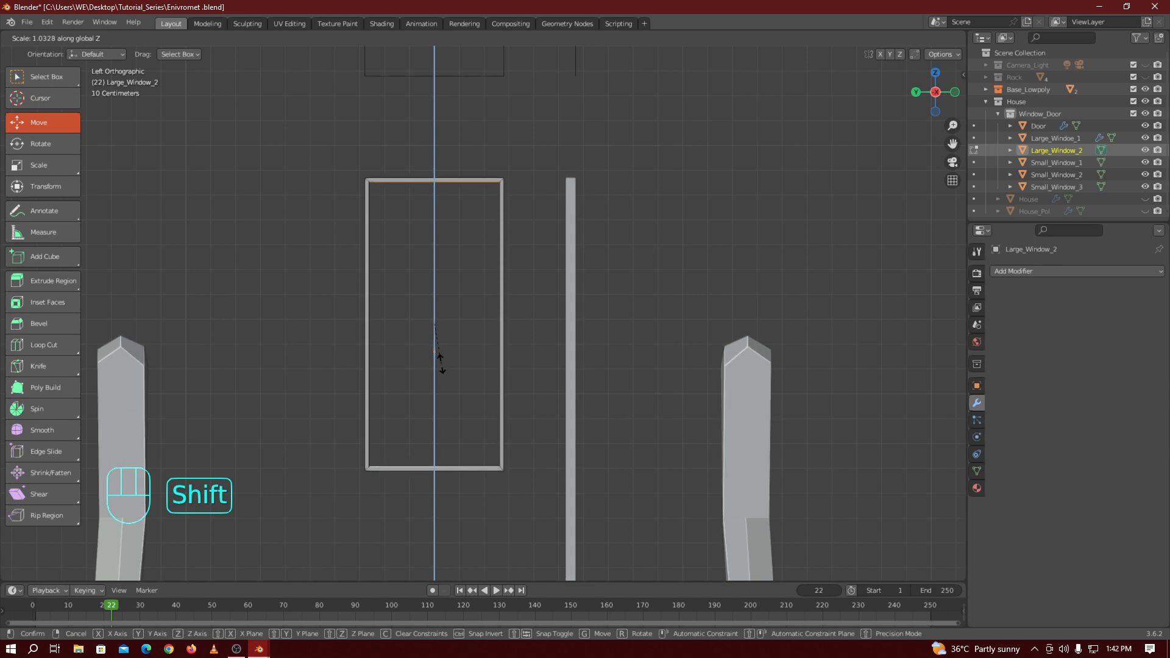
{"action": "left_click", "coordinate": [440, 363]}
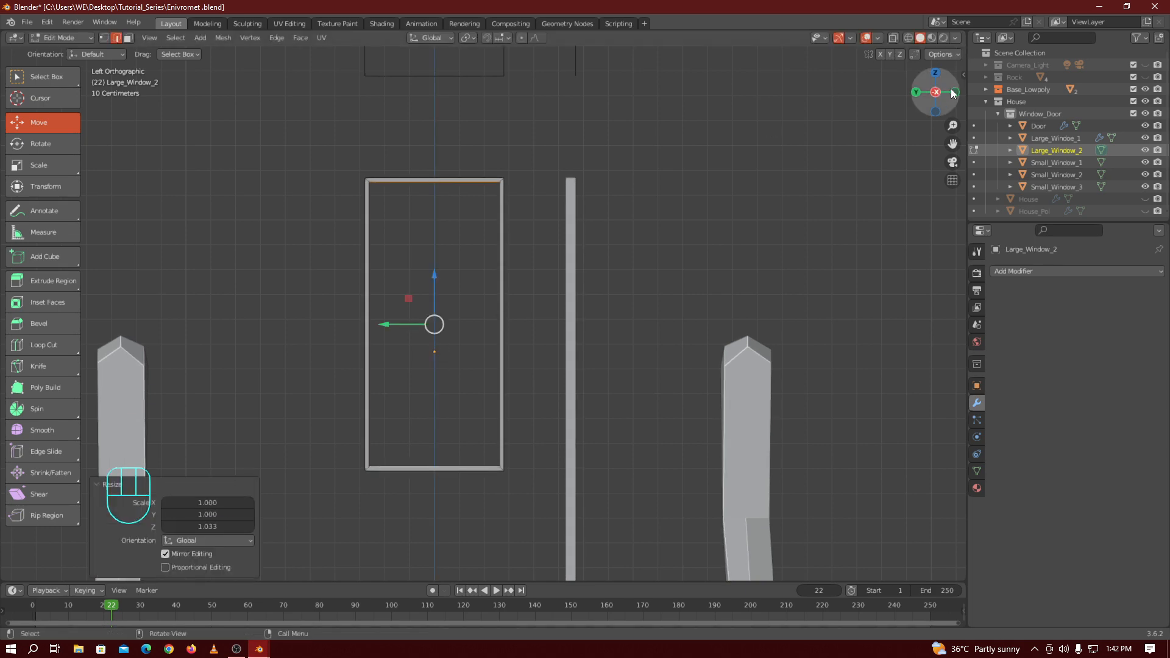
{"action": "left_click_drag", "start_coordinate": [953, 92], "coordinate": [346, 350]}
{"action": "key", "text": "Tab"}
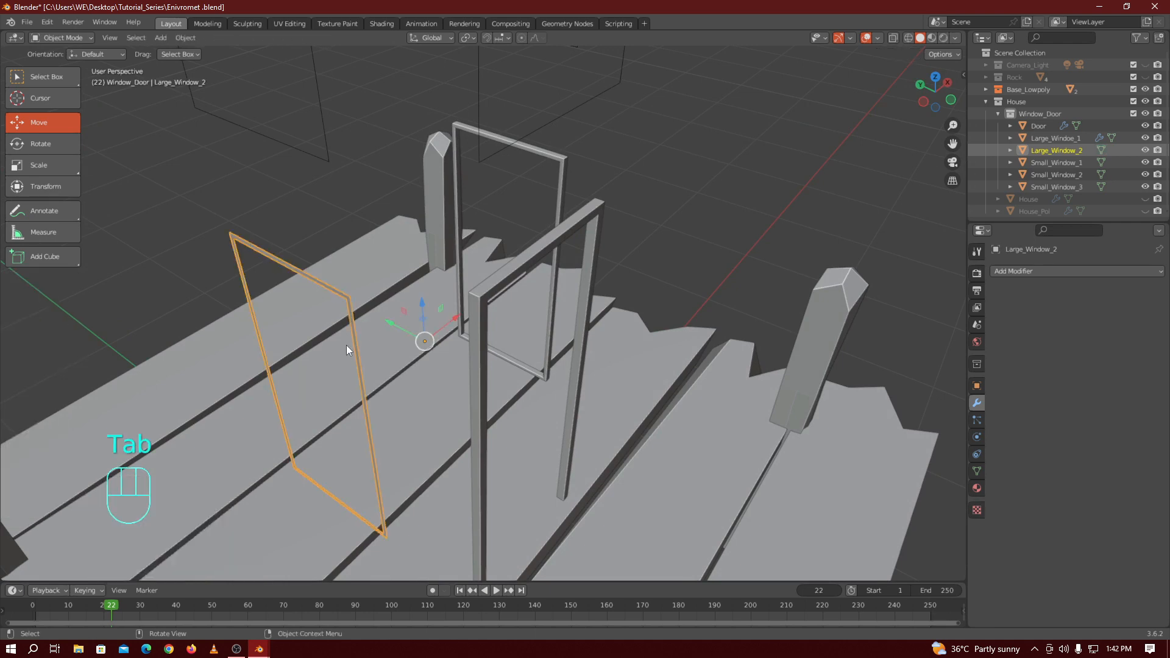
Add a Solidify modifier to the Large_Window_2 frame and set its thickness to -0.05 m
{"action": "left_click", "coordinate": [1076, 271]}
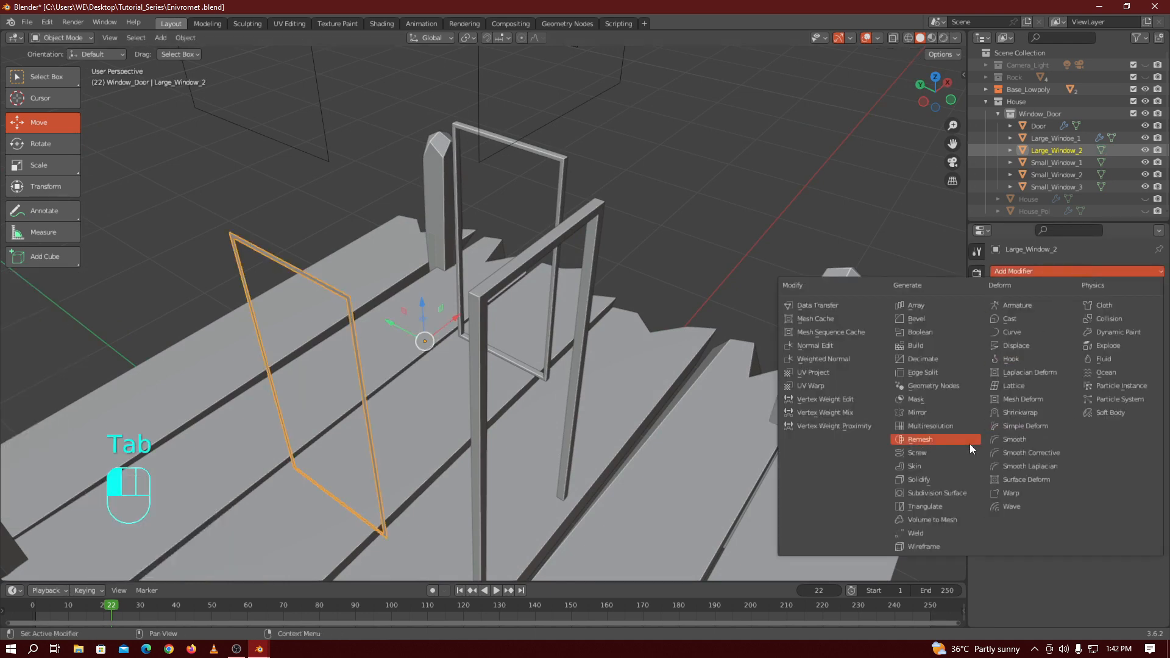
{"action": "left_click", "coordinate": [936, 476]}
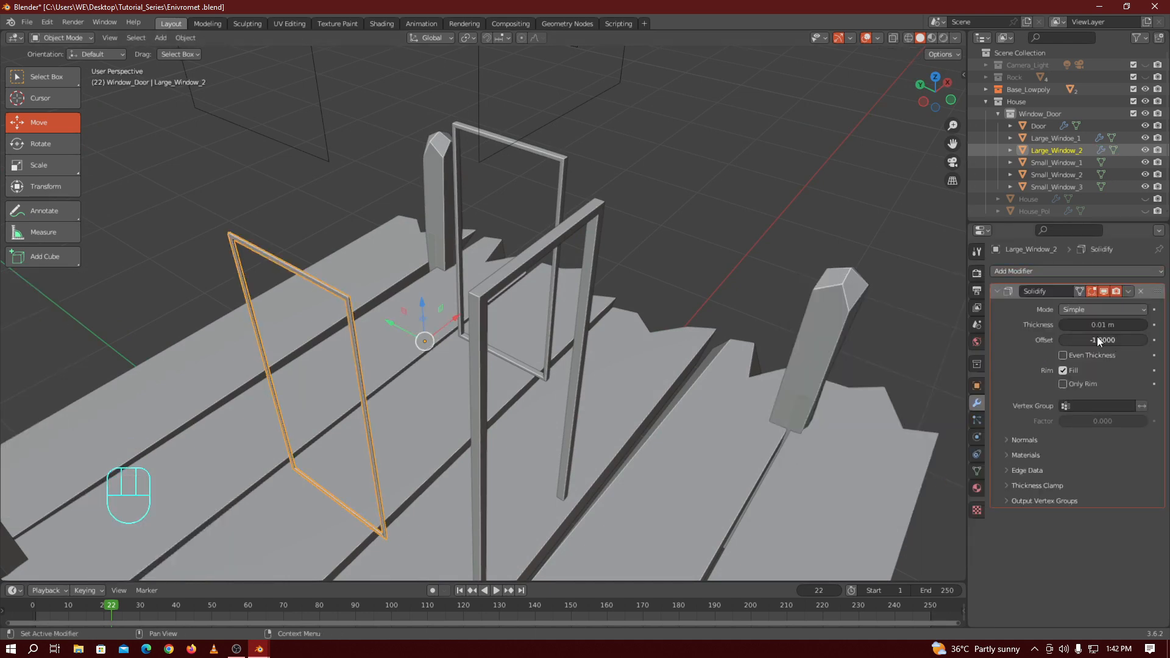
{"action": "left_click", "coordinate": [1100, 325]}
{"action": "key", "text": "BackSpace"}
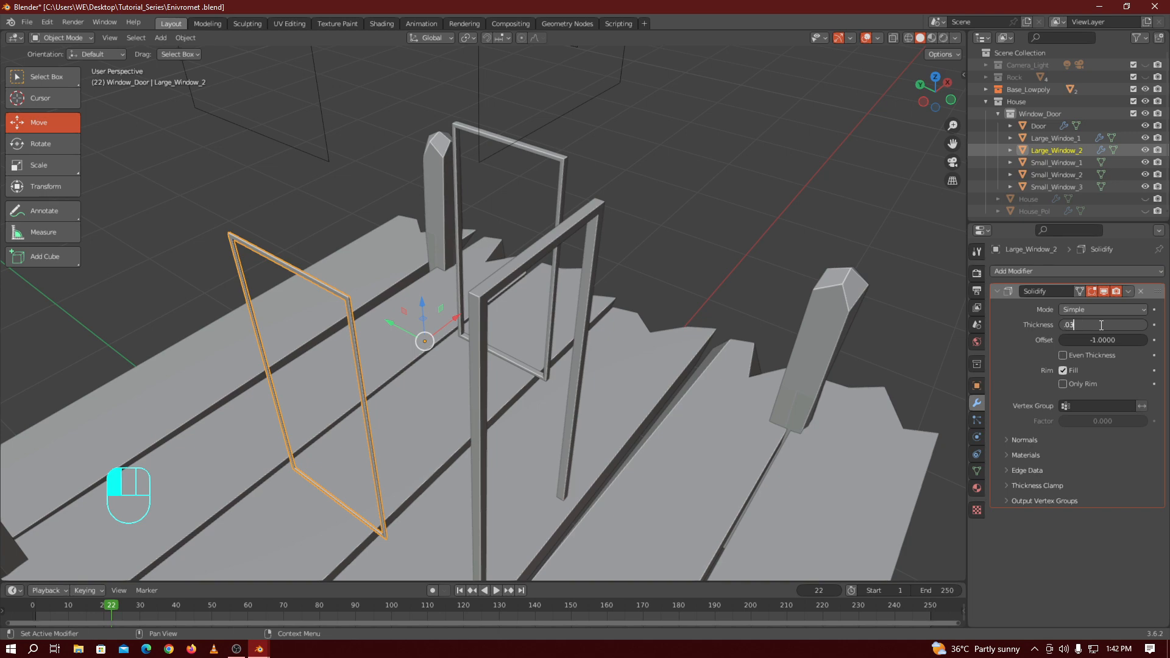
{"action": "type", "text": ".03"}
{"action": "key", "text": "BackSpace"}
{"action": "key", "text": "BackSpace"}
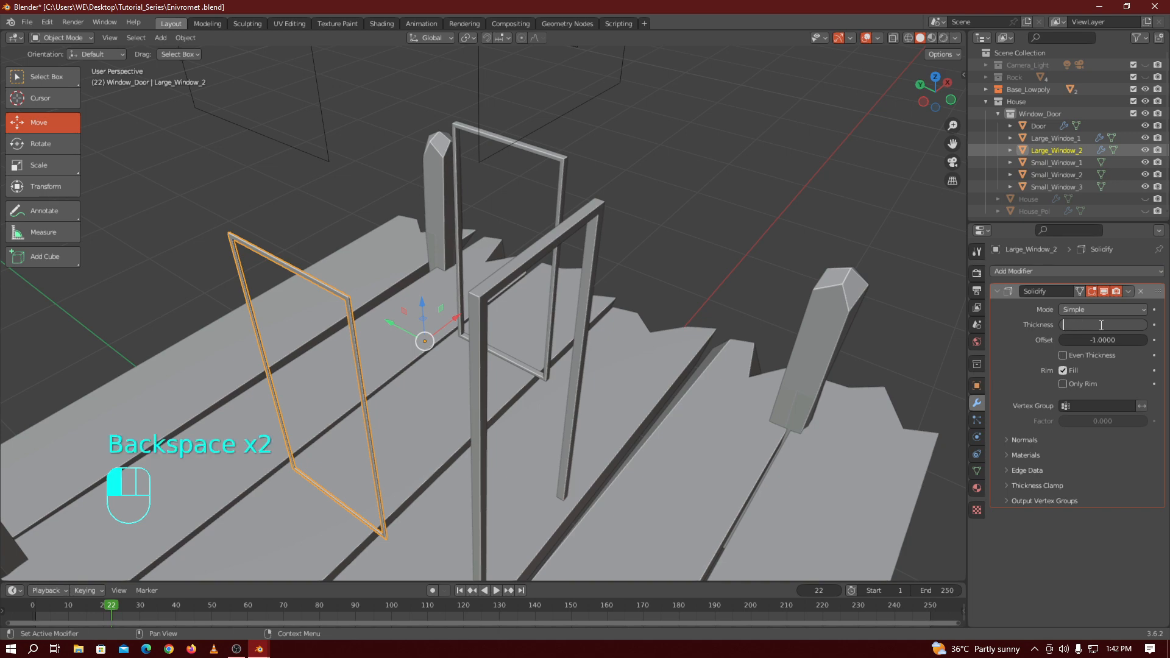
{"action": "type", "text": "5"}
{"action": "key", "text": "Return"}
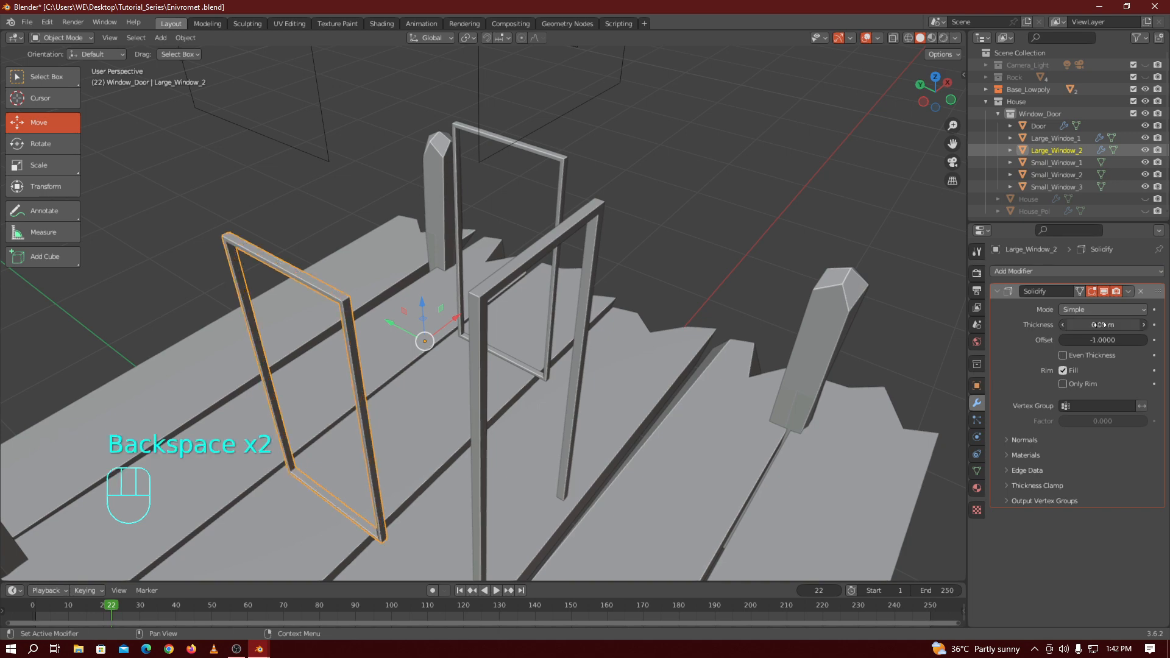
{"action": "left_click", "coordinate": [1100, 324]}
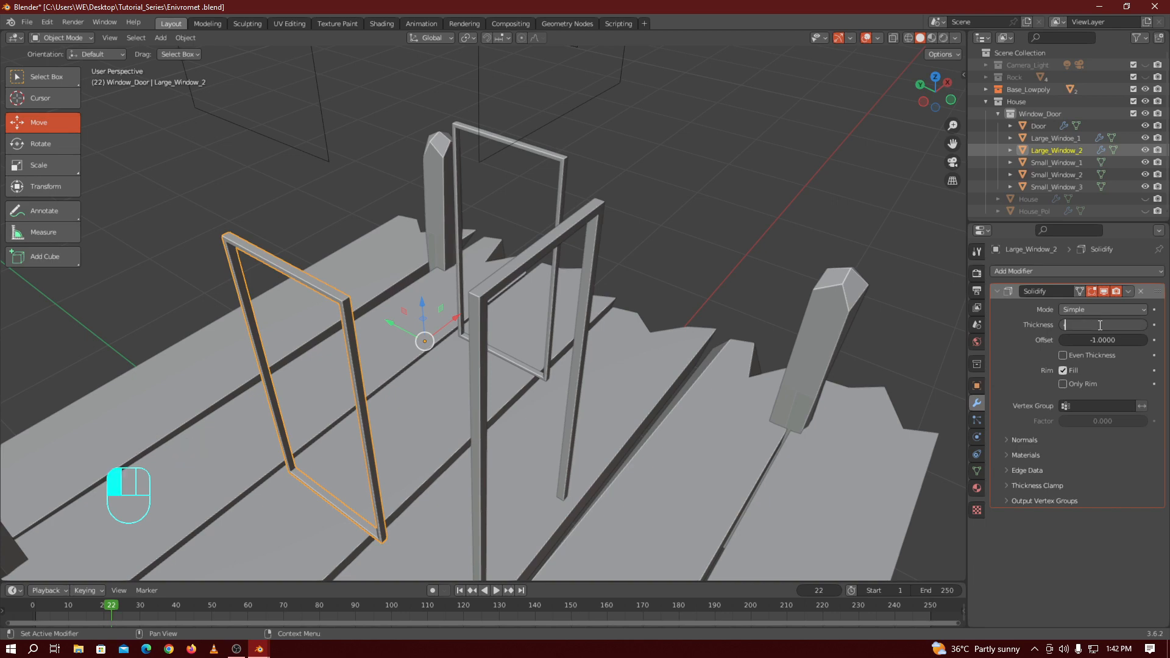
{"action": "type", "text": "-.05"}
{"action": "key", "text": "Return"}
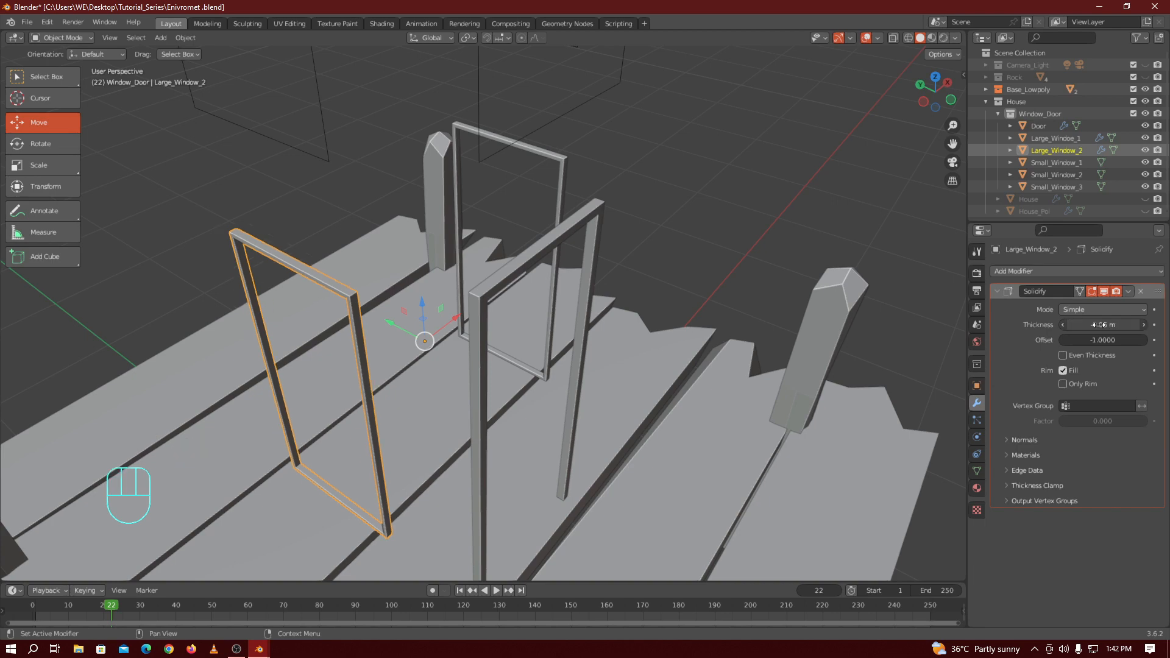
Switch to the front orthographic view and save the file
{"action": "key", "text": "Tab"}
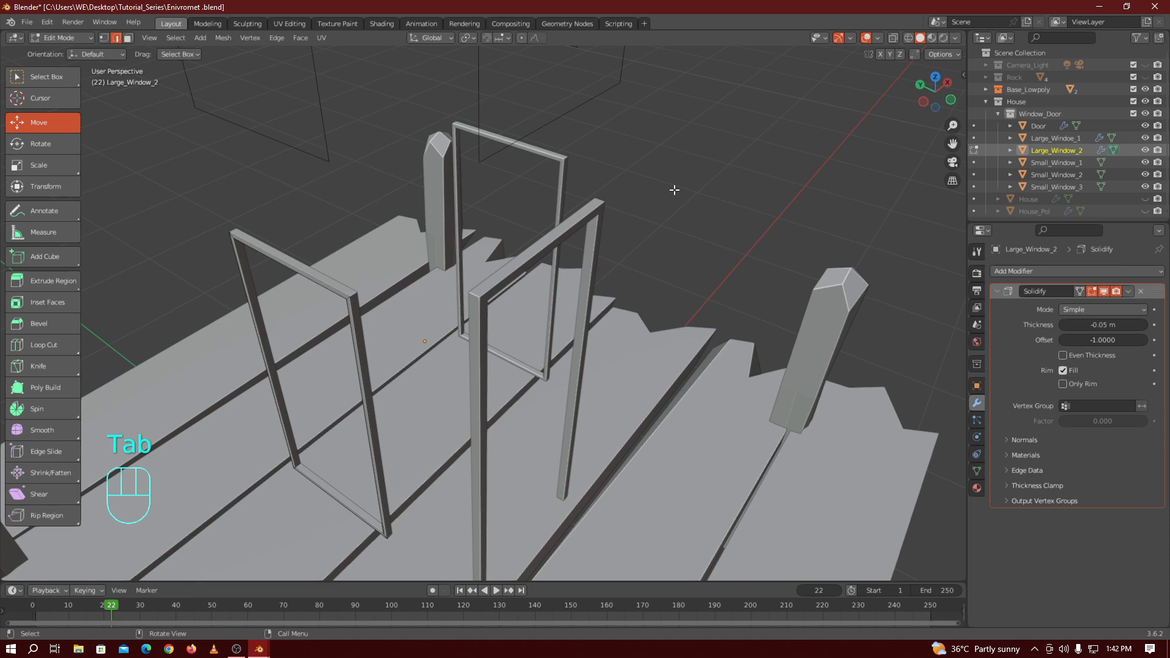
{"action": "key", "text": "KP_3"}
{"action": "key", "text": "KP_1"}
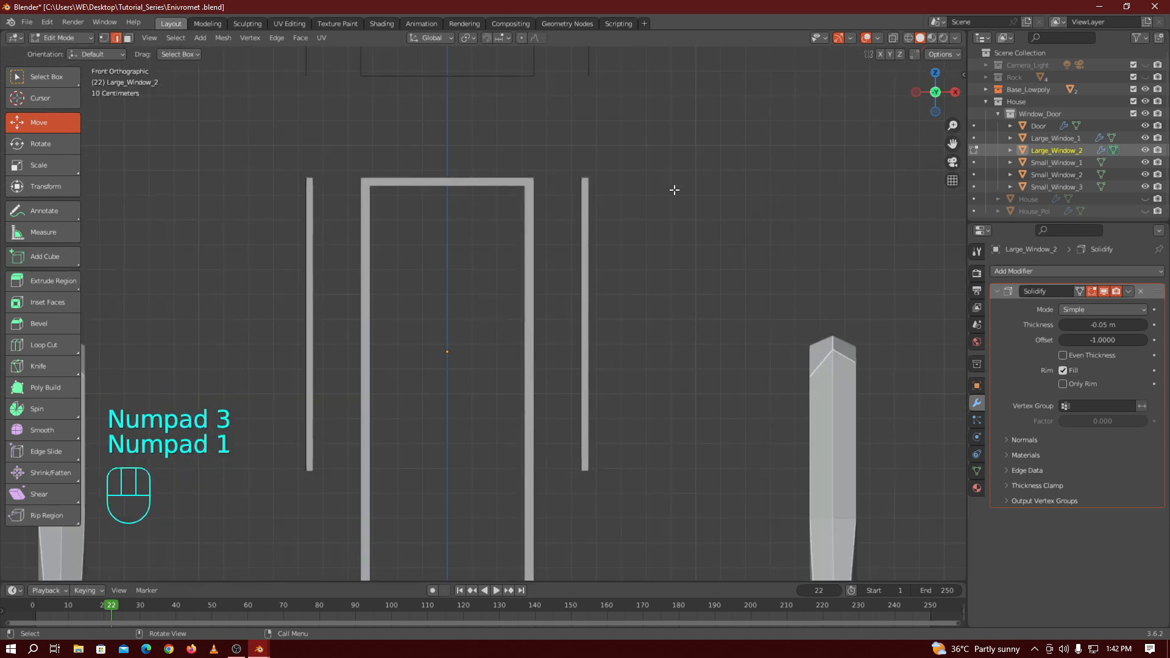
{"action": "key", "text": "ctrl"}
{"action": "key", "text": "ctrl+s"}
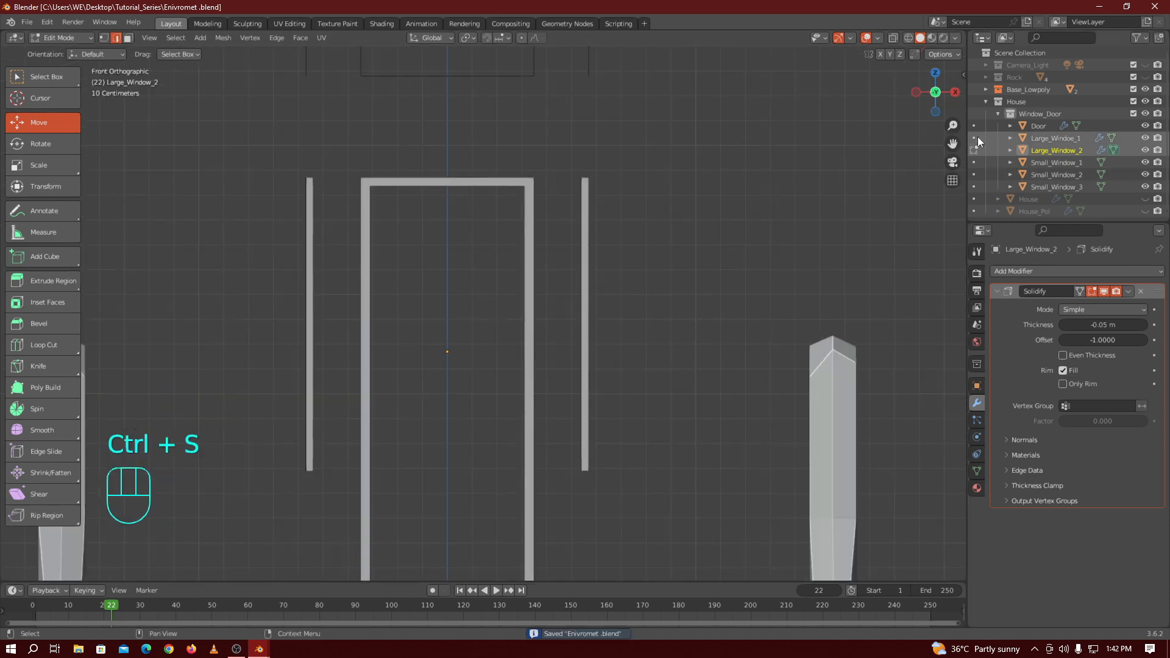
Extrude all edges of the Small_Window_1 outline in the front view and scale them inward uniformly by about 0.94
{"action": "left_click_drag", "start_coordinate": [953, 143], "coordinate": [952, 283]}
{"action": "key", "text": "Tab"}
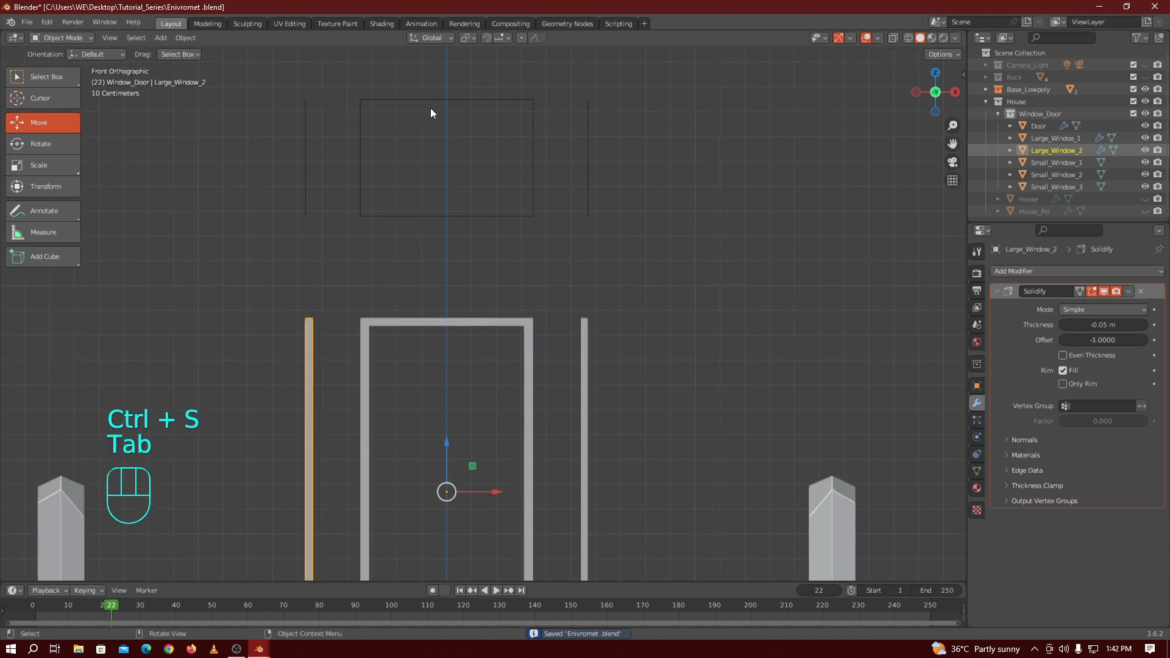
{"action": "left_click", "coordinate": [427, 101]}
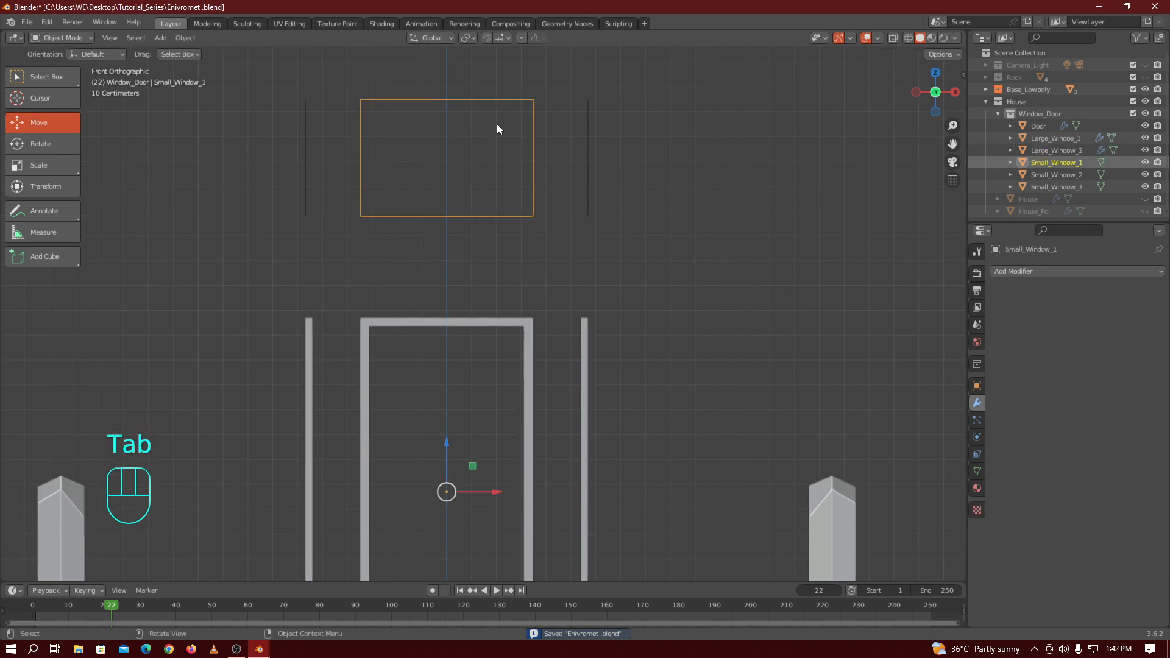
{"action": "left_click_drag", "start_coordinate": [935, 91], "coordinate": [910, 108]}
{"action": "key", "text": "Tab"}
{"action": "key", "text": "a"}
{"action": "key", "text": "KP_1"}
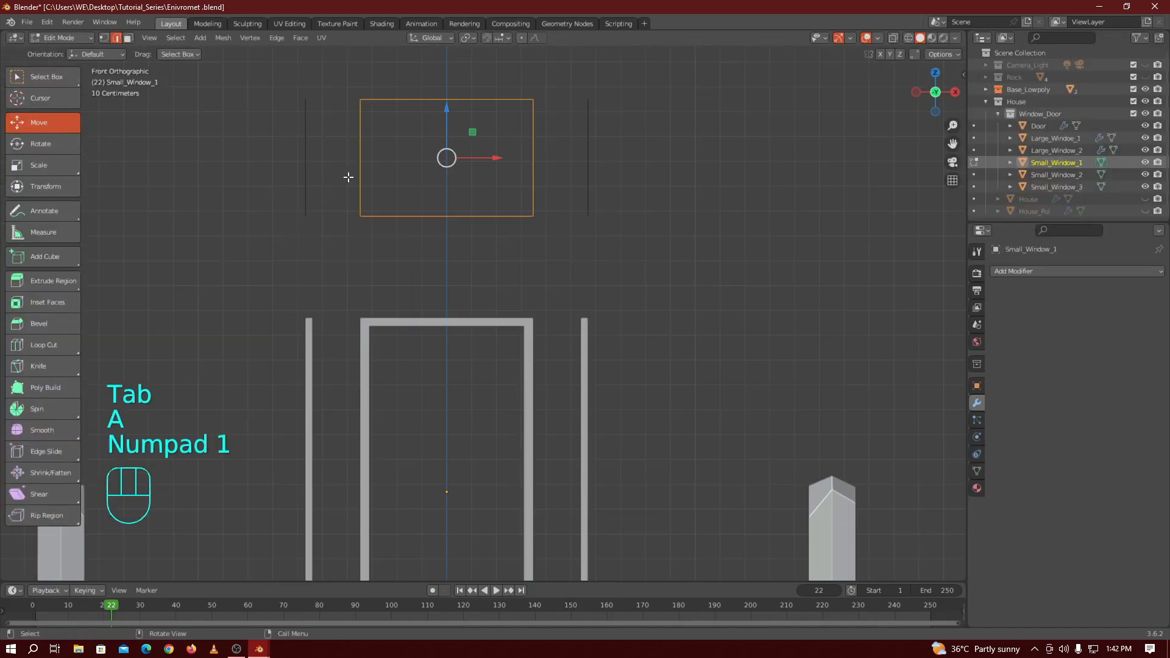
{"action": "key", "text": "e"}
{"action": "key", "text": "s"}
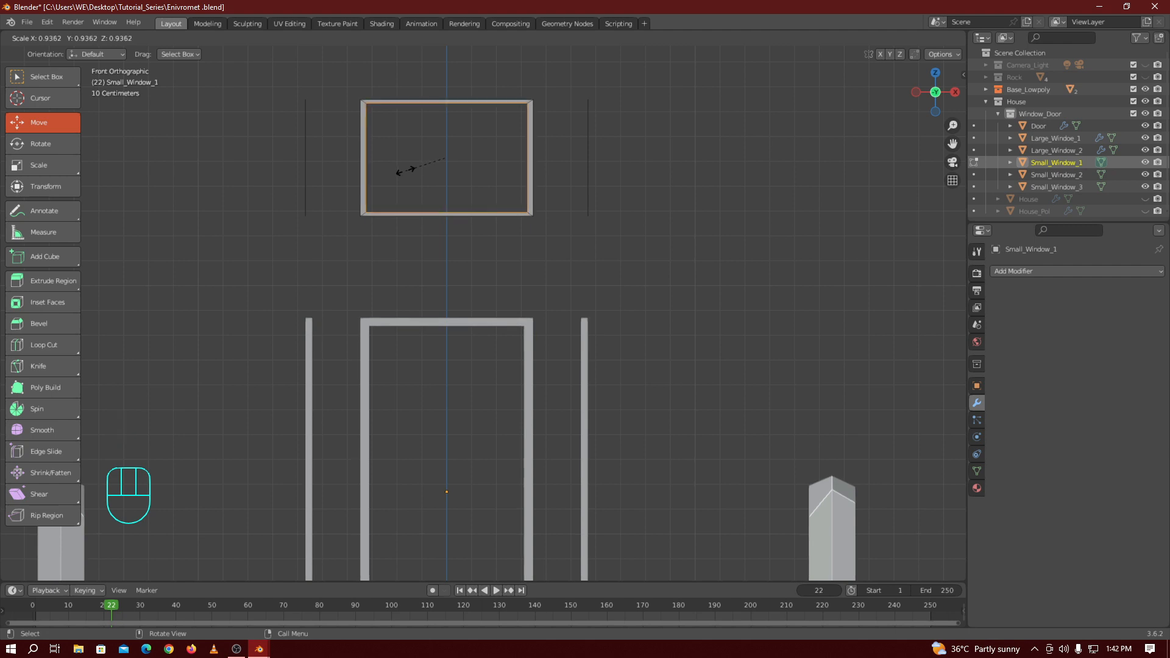
{"action": "left_click", "coordinate": [402, 170]}
{"action": "key", "text": "Tab"}
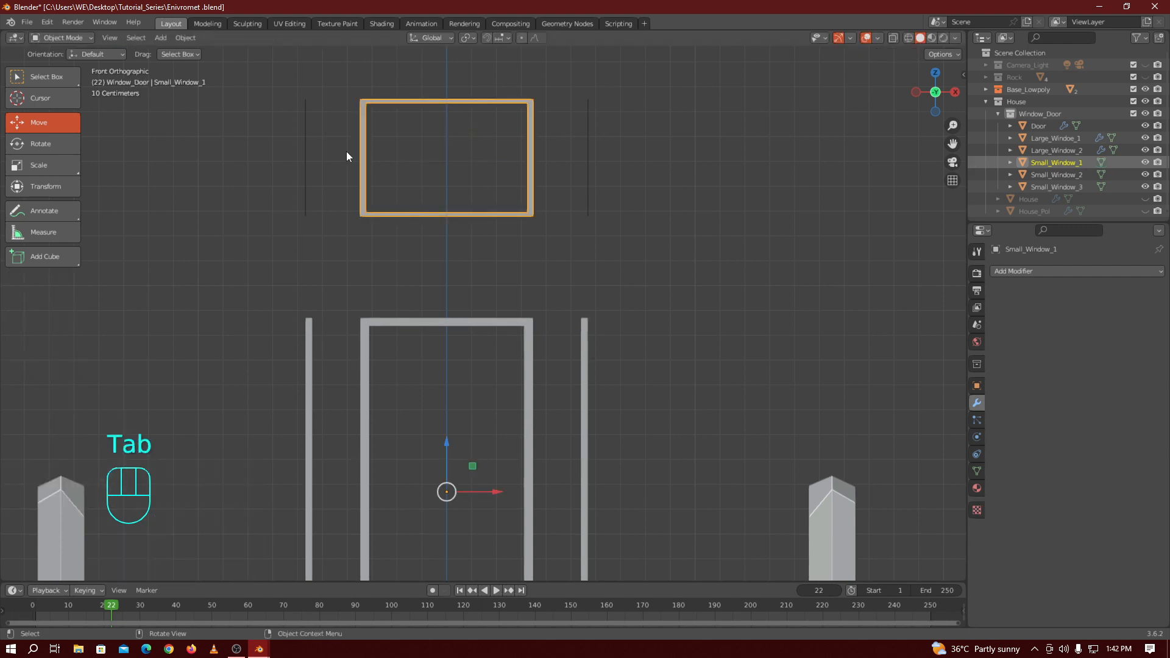
Extrude all edges of the Small_Window_3 outline in the right orthographic view and scale them inward uniformly by 0.94
{"action": "left_click", "coordinate": [309, 145]}
{"action": "key", "text": "KP_3"}
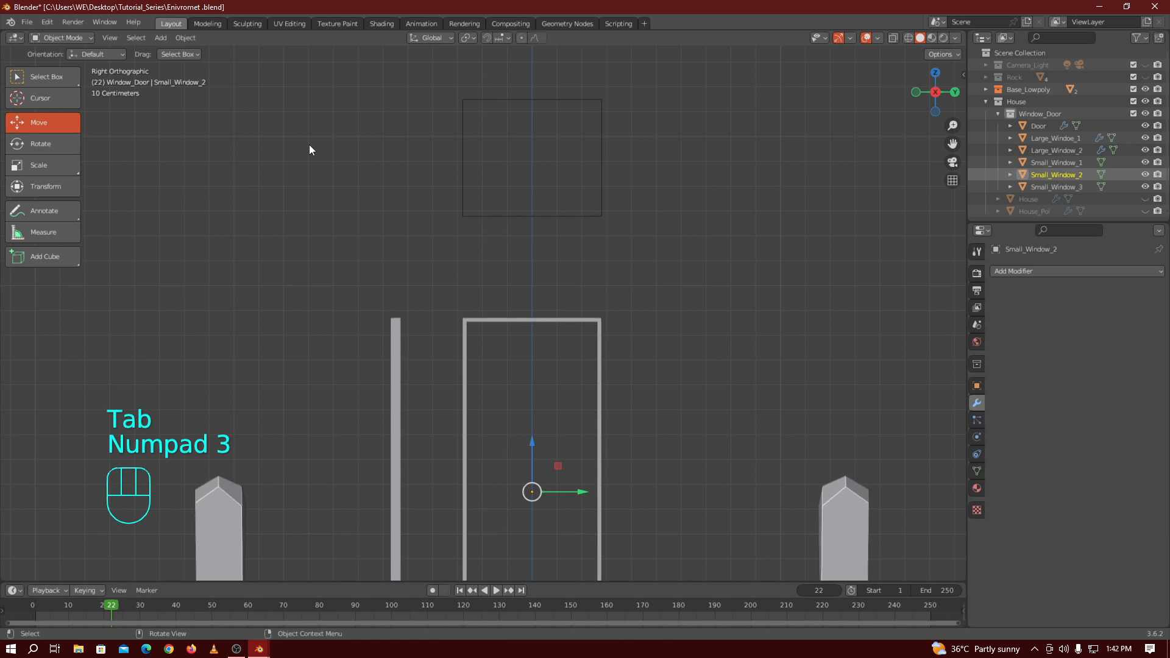
{"action": "left_click", "coordinate": [464, 169]}
{"action": "key", "text": "Tab"}
{"action": "key", "text": "a"}
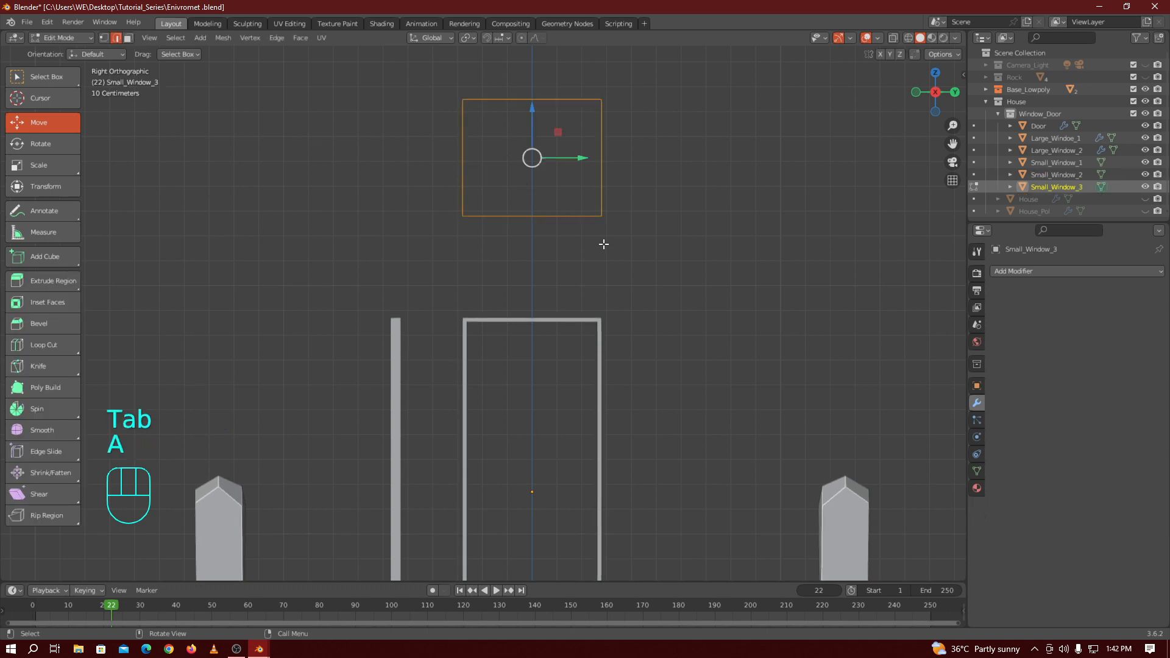
{"action": "key", "text": "e"}
{"action": "key", "text": "s"}
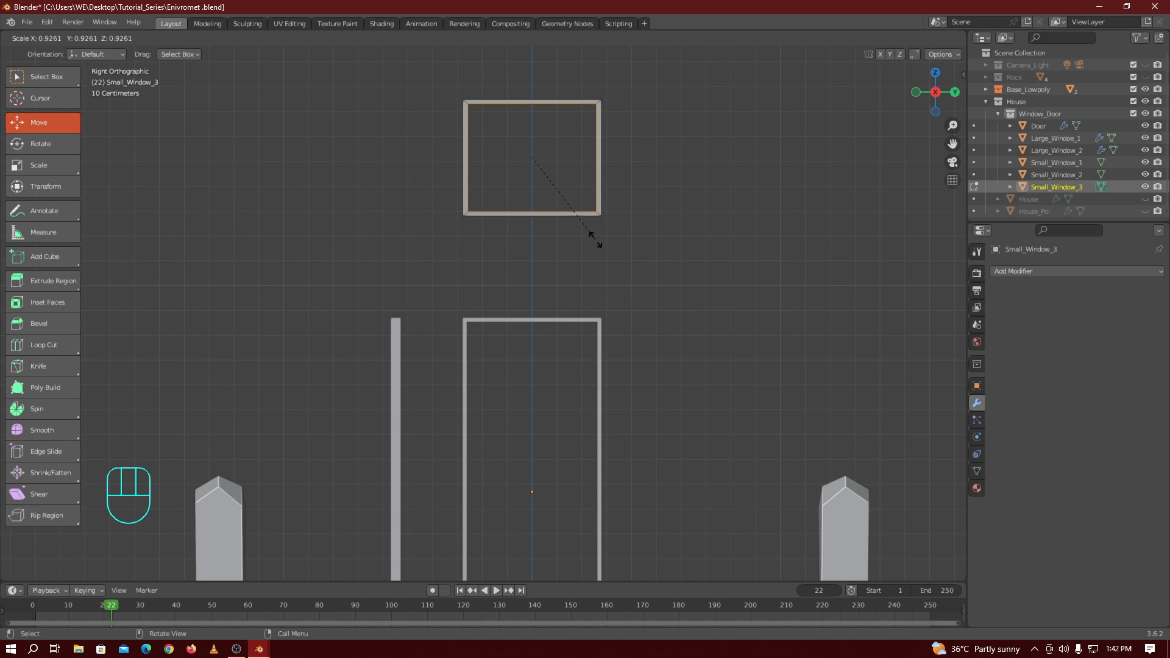
{"action": "key", "text": "KP_Decimal"}
{"action": "key", "text": "KP_9"}
{"action": "key", "text": "KP_4"}
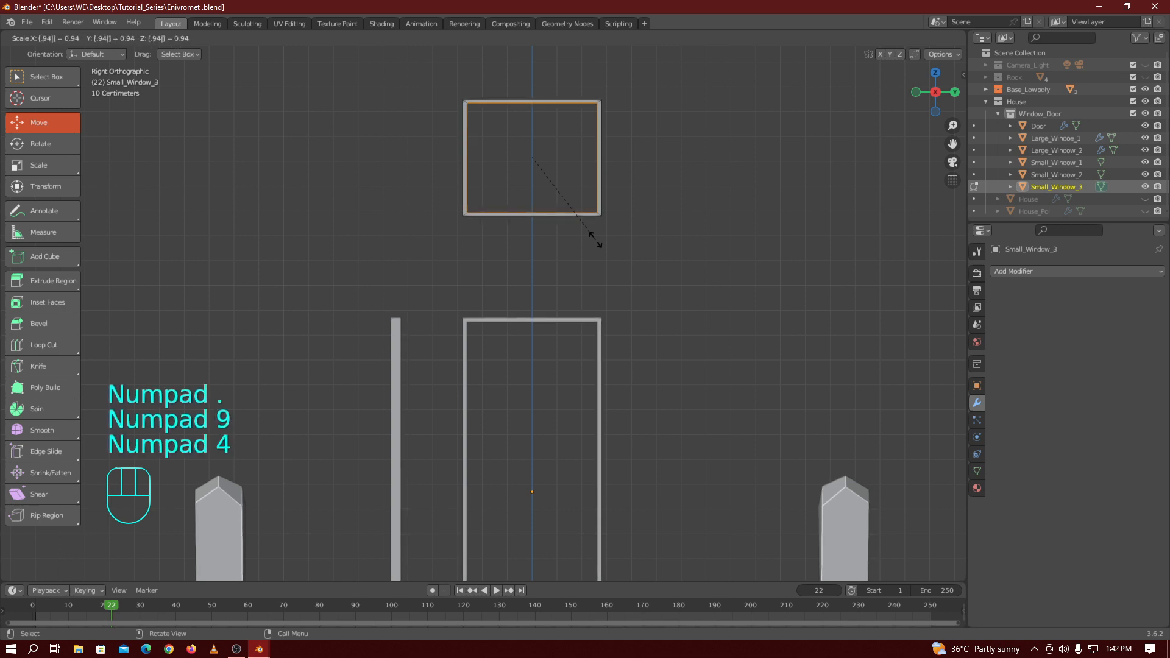
{"action": "key", "text": "KP_0"}
{"action": "key", "text": "KP_Enter"}
{"action": "key", "text": "KP_1"}
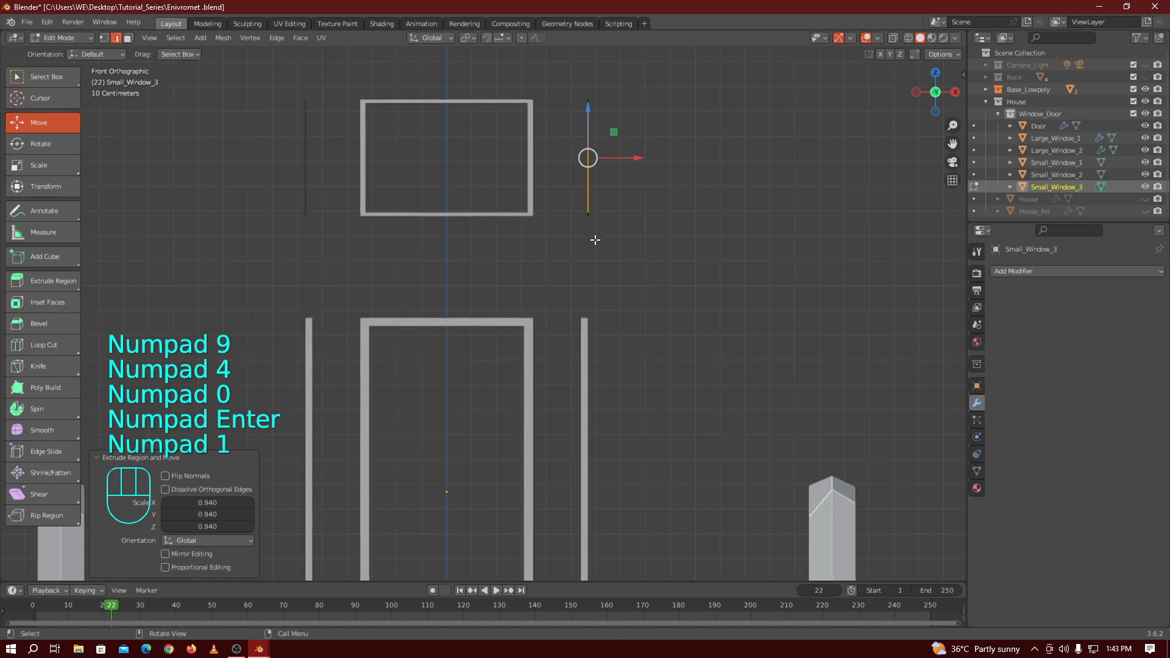
{"action": "left_click_drag", "start_coordinate": [936, 98], "coordinate": [914, 104]}
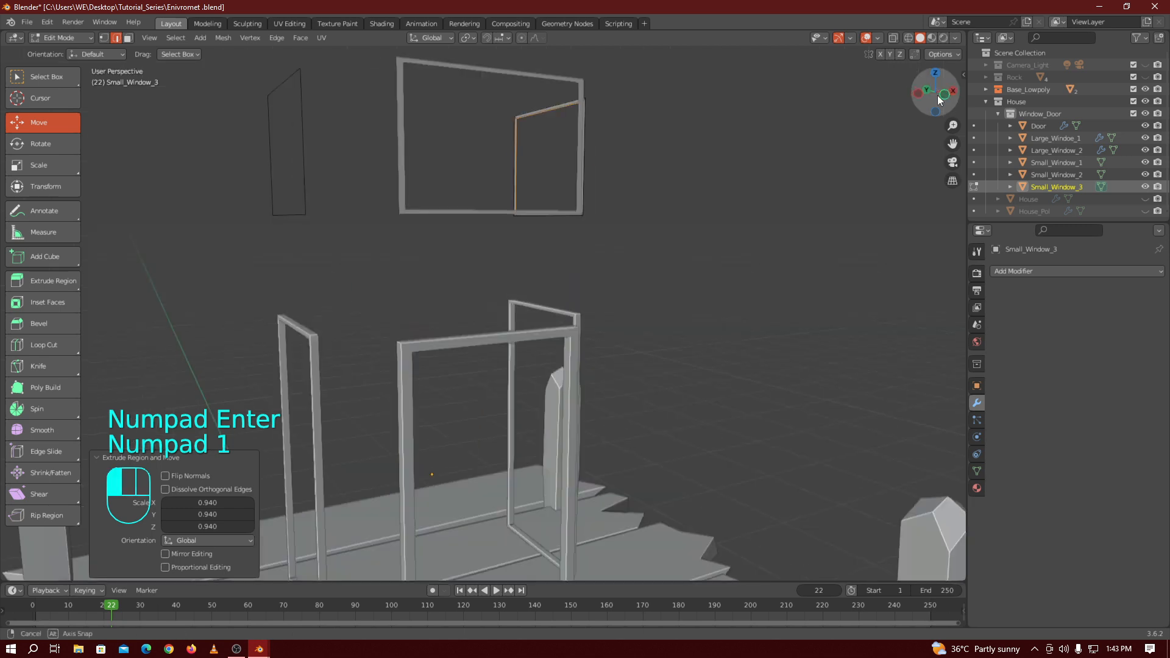
{"action": "key", "text": "Tab"}
Extrude all edges of the Small_Window_2 outline and scale them inward uniformly by 0.94
{"action": "left_click", "coordinate": [300, 160]}
{"action": "key", "text": "Tab"}
{"action": "key", "text": "a"}
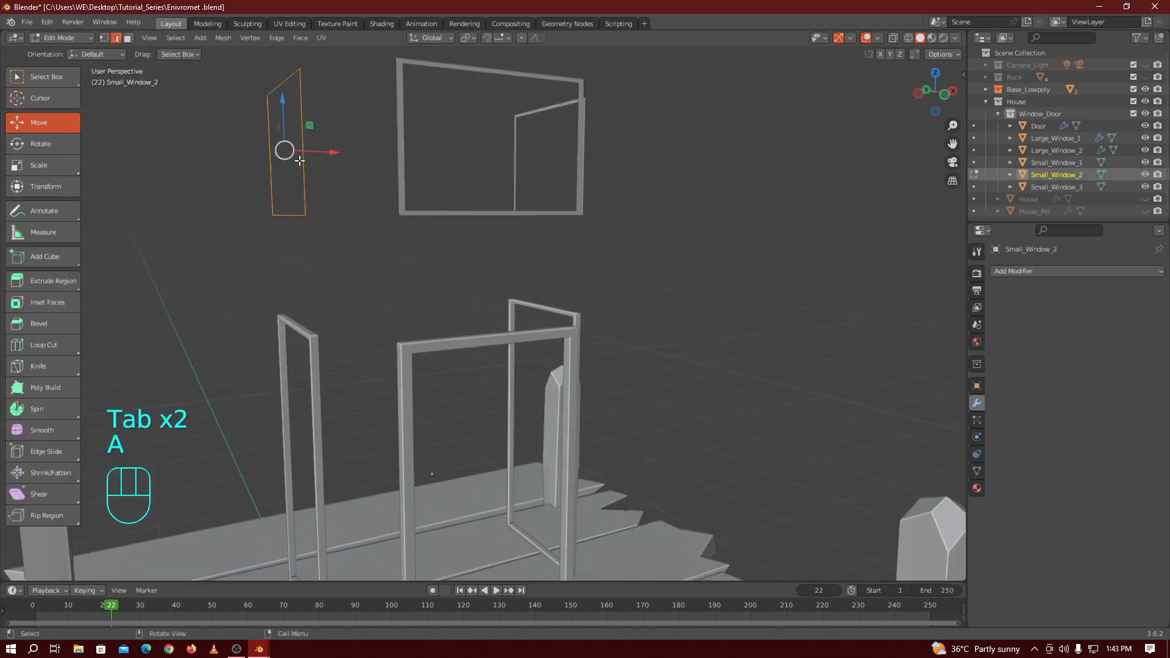
{"action": "key", "text": "e"}
{"action": "key", "text": "s"}
{"action": "key", "text": "KP_Decimal"}
{"action": "key", "text": "KP_0"}
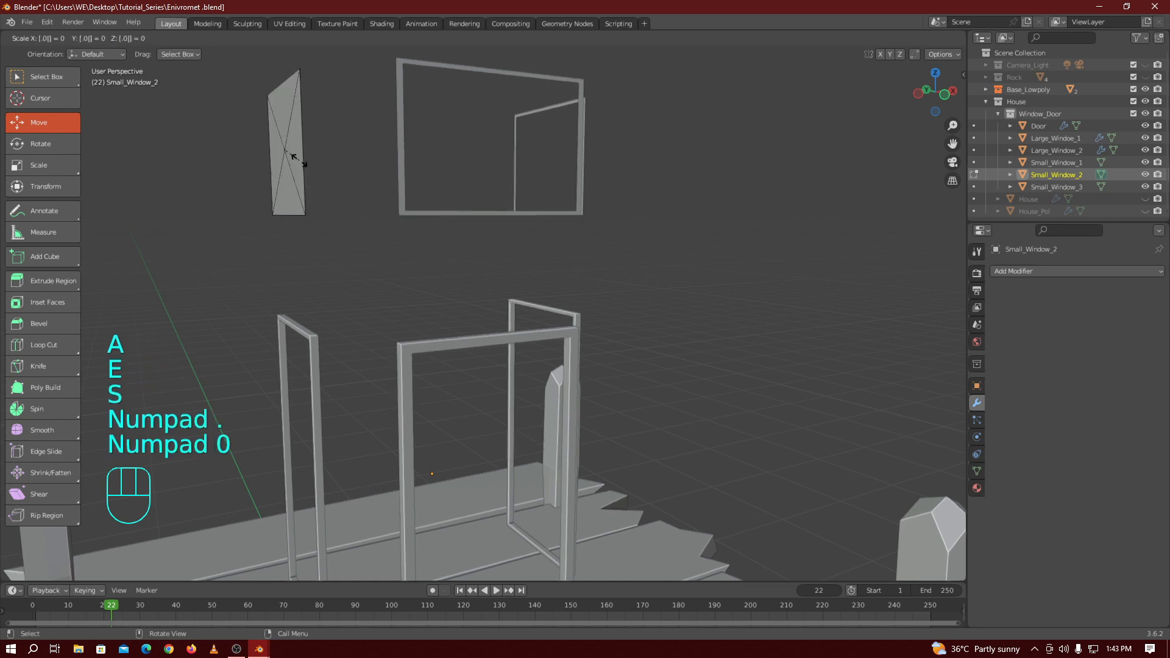
{"action": "key", "text": "KP_9"}
{"action": "key", "text": "KP_4"}
{"action": "key", "text": "KP_0"}
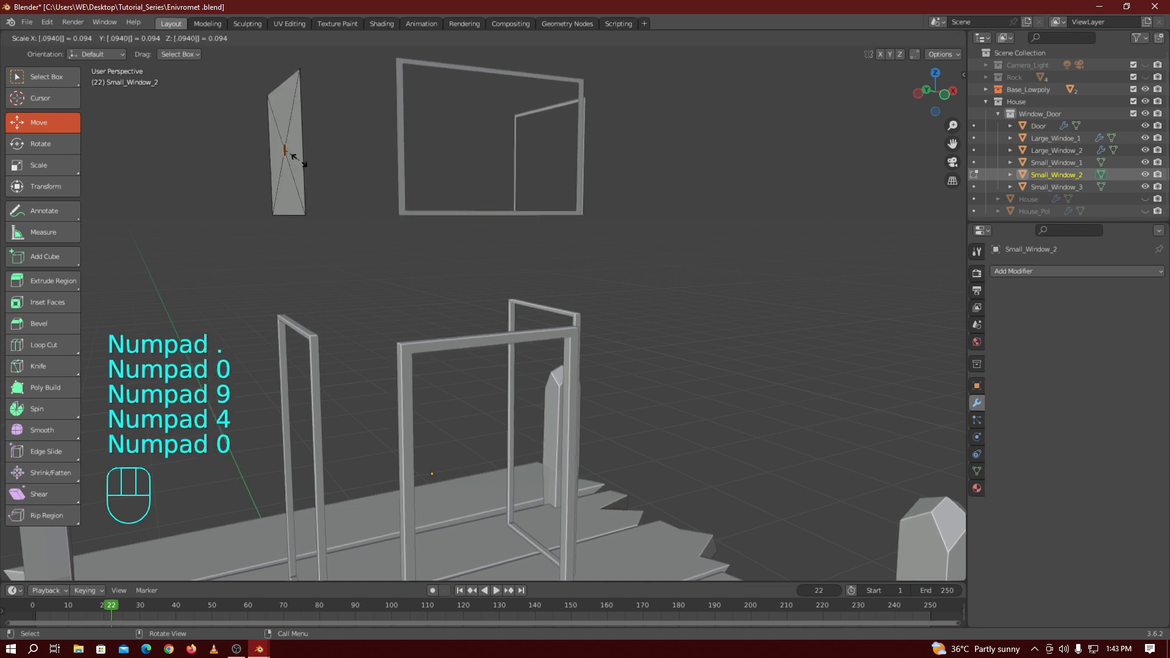
{"action": "key", "text": "BackSpace"}
{"action": "key", "text": "BackSpace"}
{"action": "key", "text": "BackSpace"}
{"action": "key", "text": "BackSpace"}
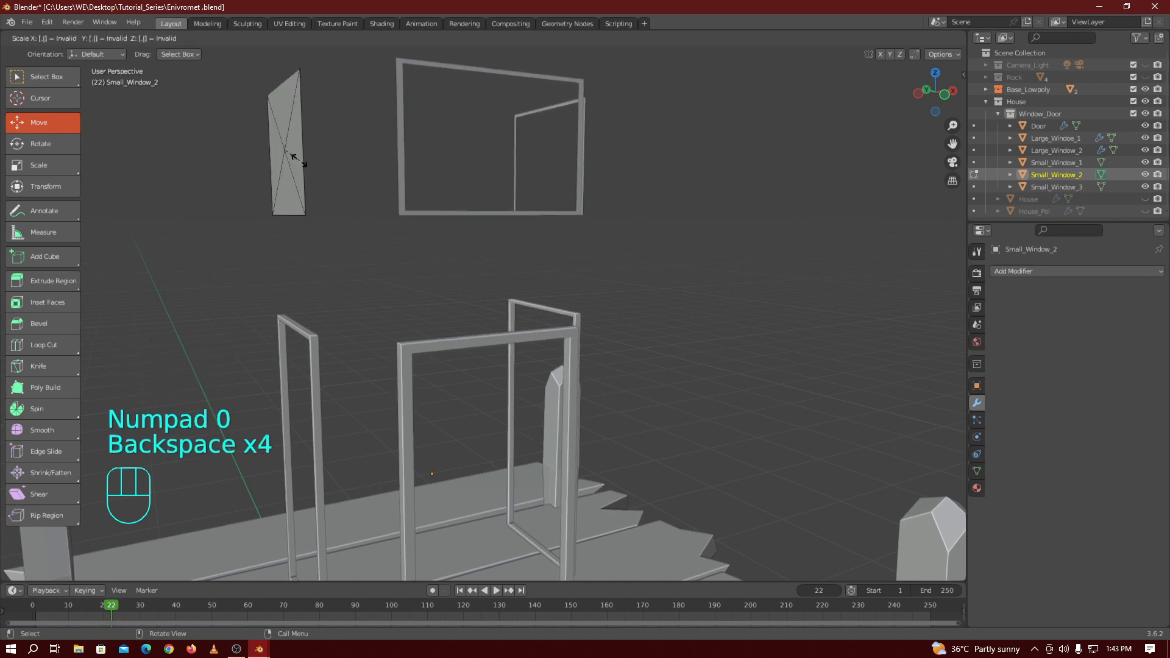
{"action": "key", "text": "KP_9"}
{"action": "key", "text": "KP_4"}
{"action": "key", "text": "KP_0"}
{"action": "key", "text": "KP_Enter"}
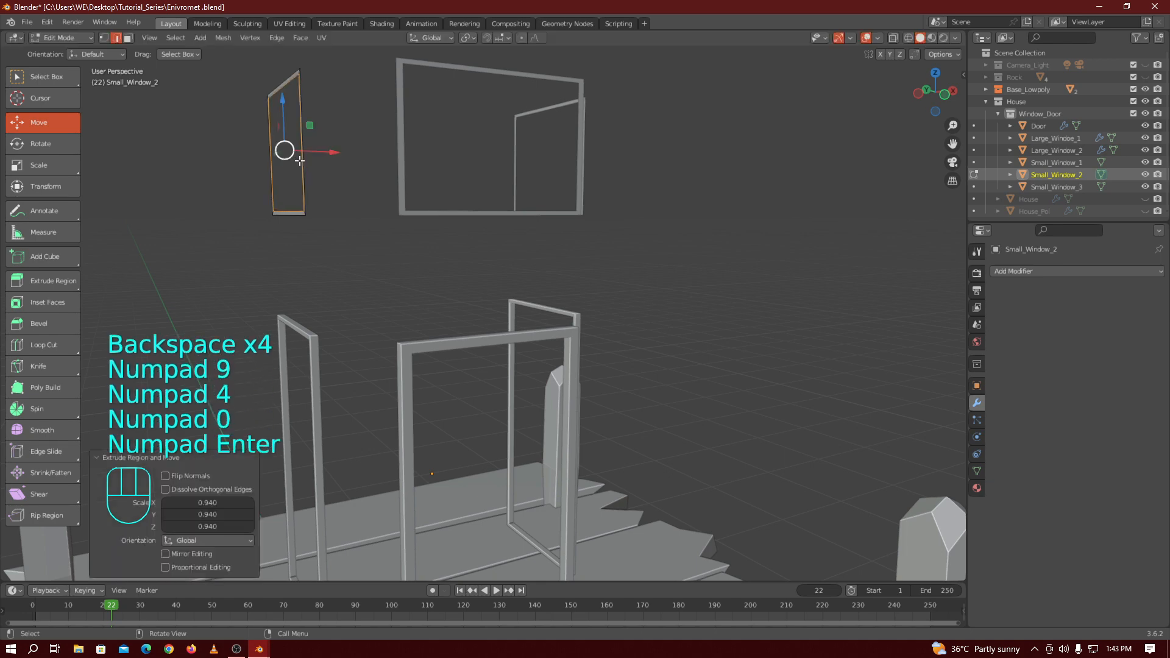
Add a Solidify modifier to the Small_Window_1 frame with a thickness of -0.05 m
{"action": "left_click_drag", "start_coordinate": [946, 97], "coordinate": [523, 131]}
{"action": "key", "text": "Tab"}
{"action": "left_click", "coordinate": [519, 133]}
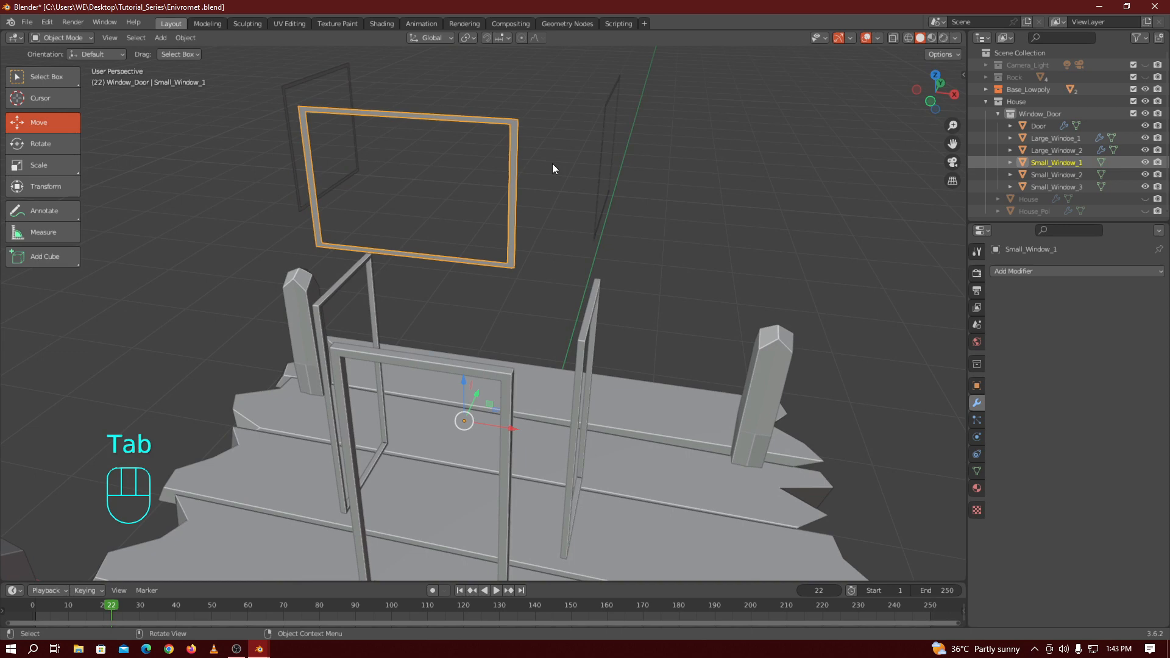
{"action": "left_click", "coordinate": [1066, 271]}
{"action": "left_click", "coordinate": [937, 479]}
{"action": "double_click", "coordinate": [1110, 324]}
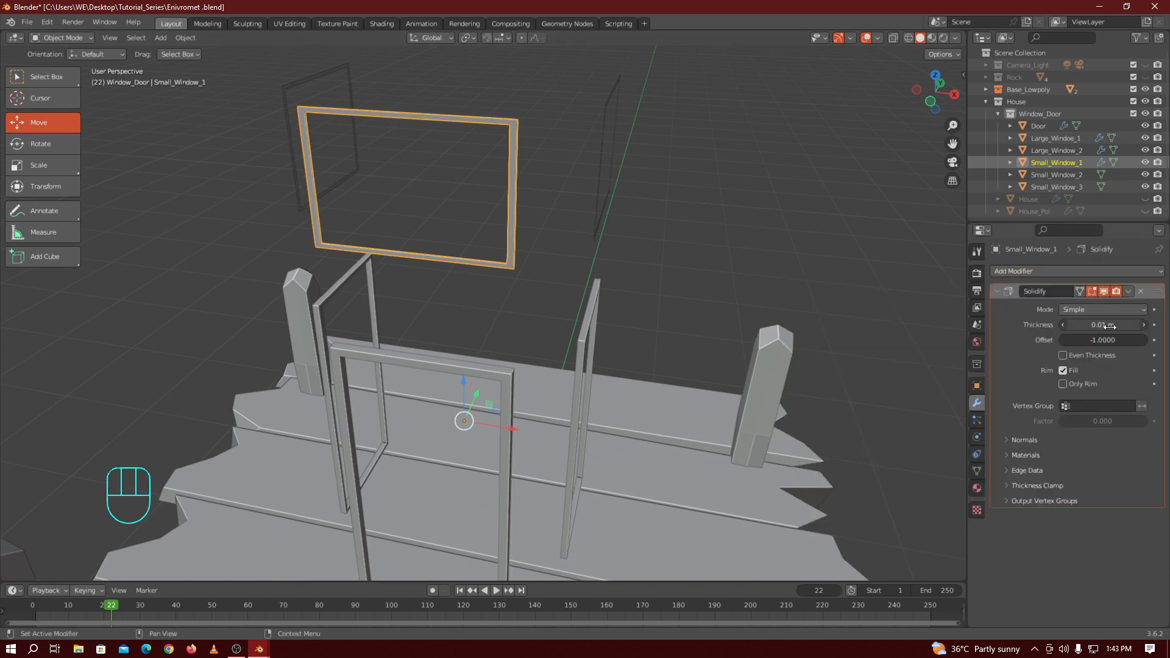
{"action": "key", "text": "BackSpace"}
{"action": "key", "text": "BackSpace"}
{"action": "key", "text": "BackSpace"}
{"action": "key", "text": "BackSpace"}
{"action": "key", "text": "BackSpace"}
{"action": "key", "text": "BackSpace"}
{"action": "type", "text": "-0.05"}
{"action": "key", "text": "Return"}
{"action": "key", "text": "Tab"}
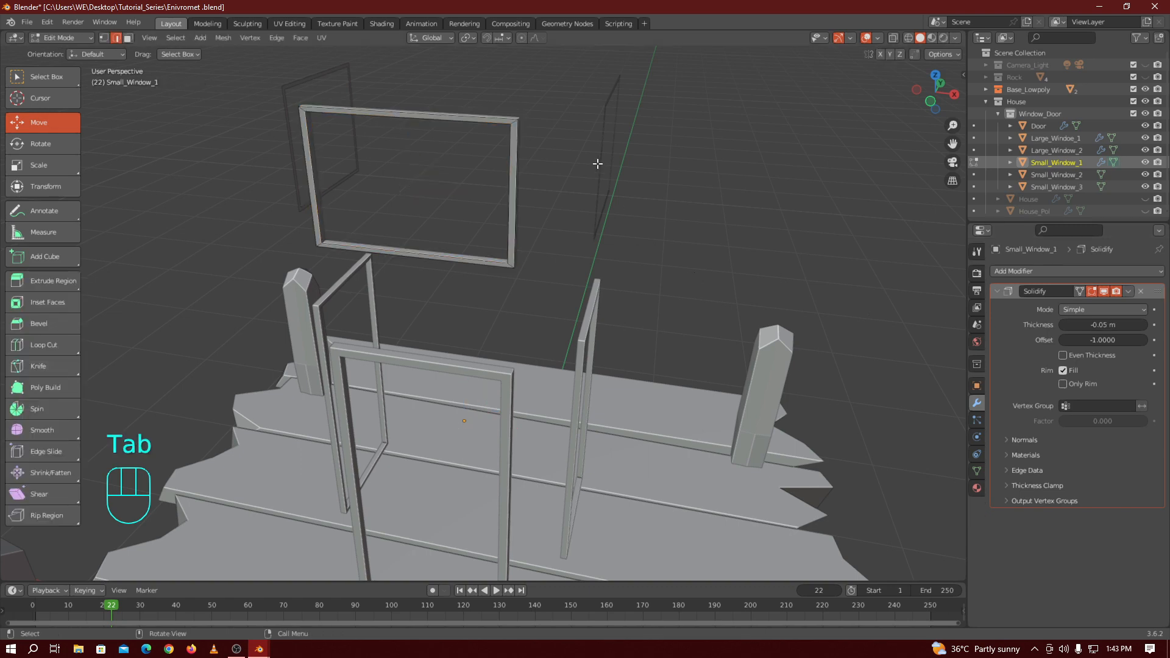
{"action": "key", "text": "Tab"}
Add a Solidify modifier to the Small_Window_3 frame with a thickness of -0.05 m
{"action": "left_click", "coordinate": [608, 156]}
{"action": "left_click", "coordinate": [1036, 271]}
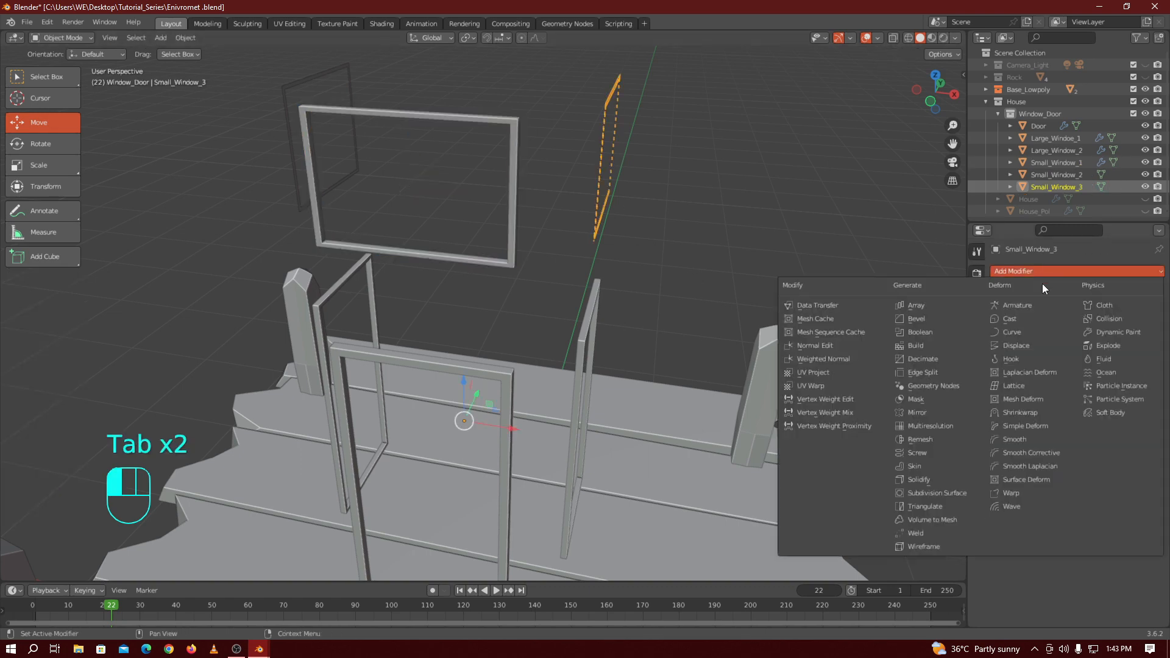
{"action": "left_click", "coordinate": [950, 481]}
{"action": "double_click", "coordinate": [1106, 325]}
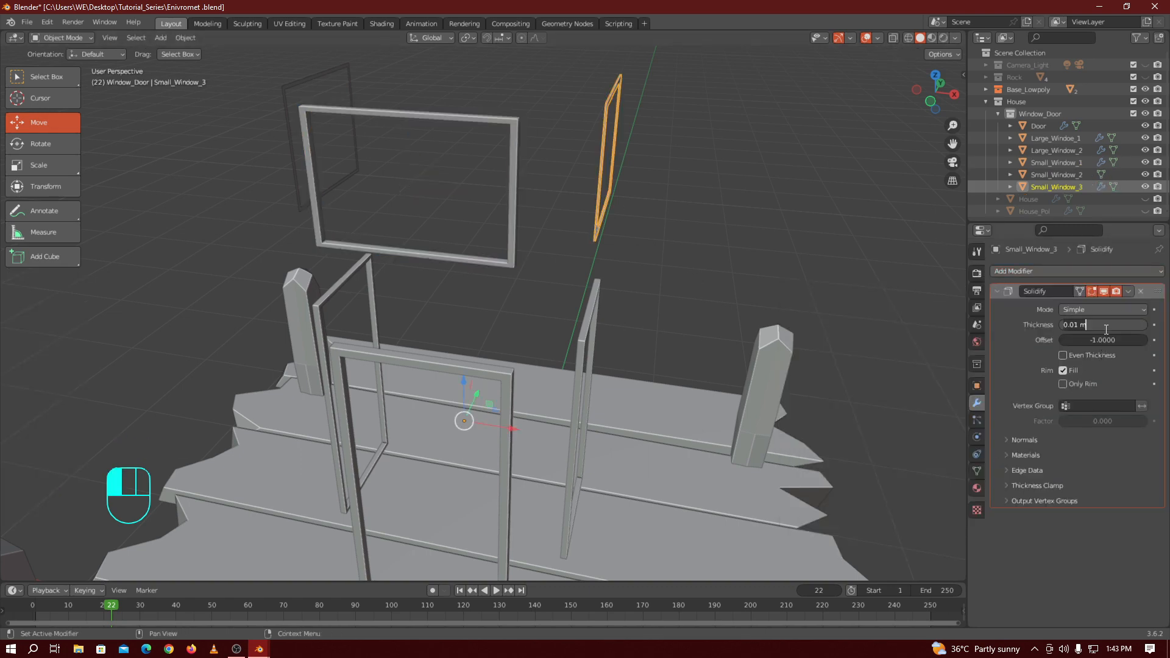
{"action": "type", "text": "-0.05"}
{"action": "key", "text": "Return"}
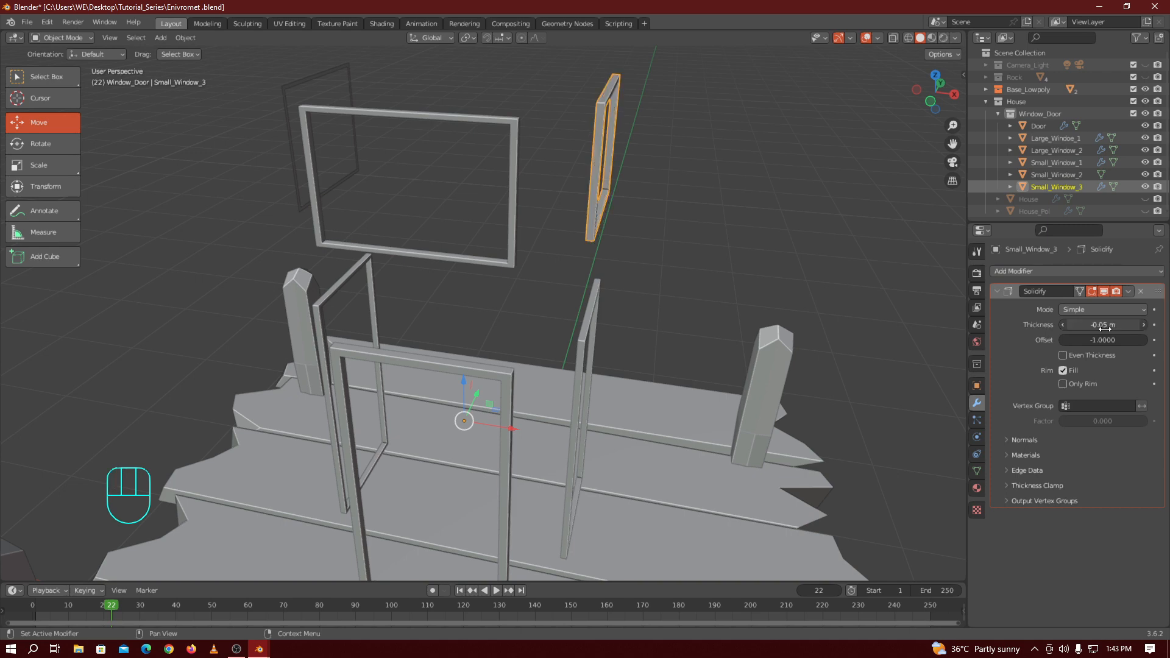
Add a Solidify modifier to the Small_Window_2 frame with a thickness of -0.05 m and save the file
{"action": "left_click", "coordinate": [288, 133]}
{"action": "left_click", "coordinate": [1005, 272]}
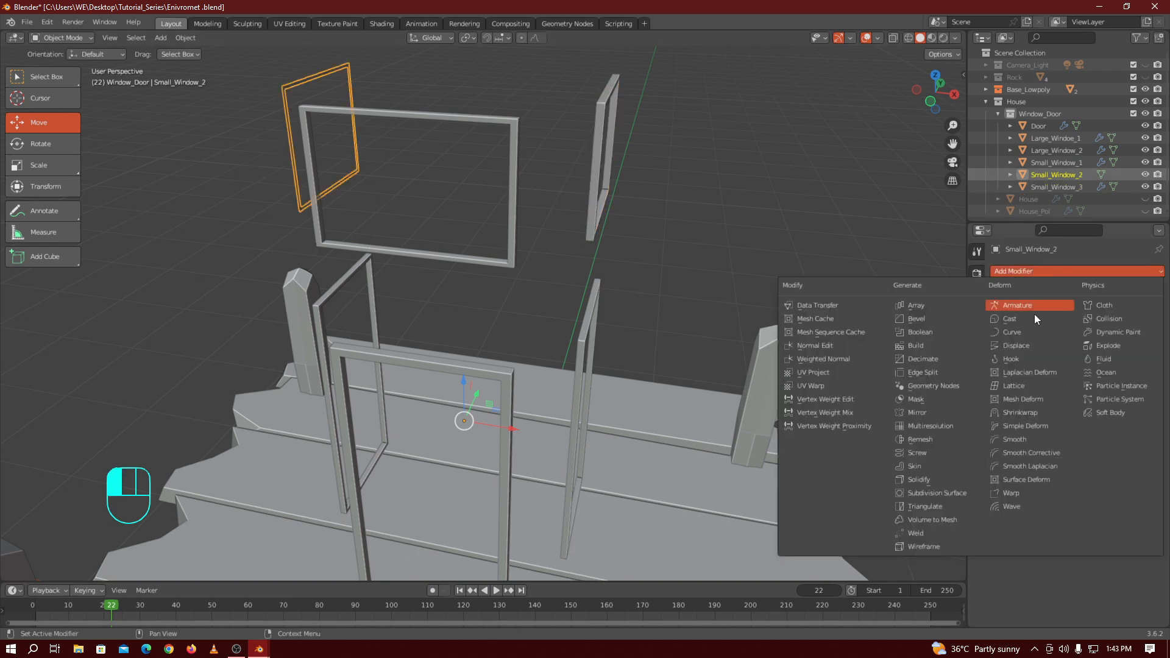
{"action": "left_click", "coordinate": [918, 478]}
{"action": "left_click", "coordinate": [1103, 326]}
{"action": "key", "text": "BackSpace"}
{"action": "type", "text": "-0"}
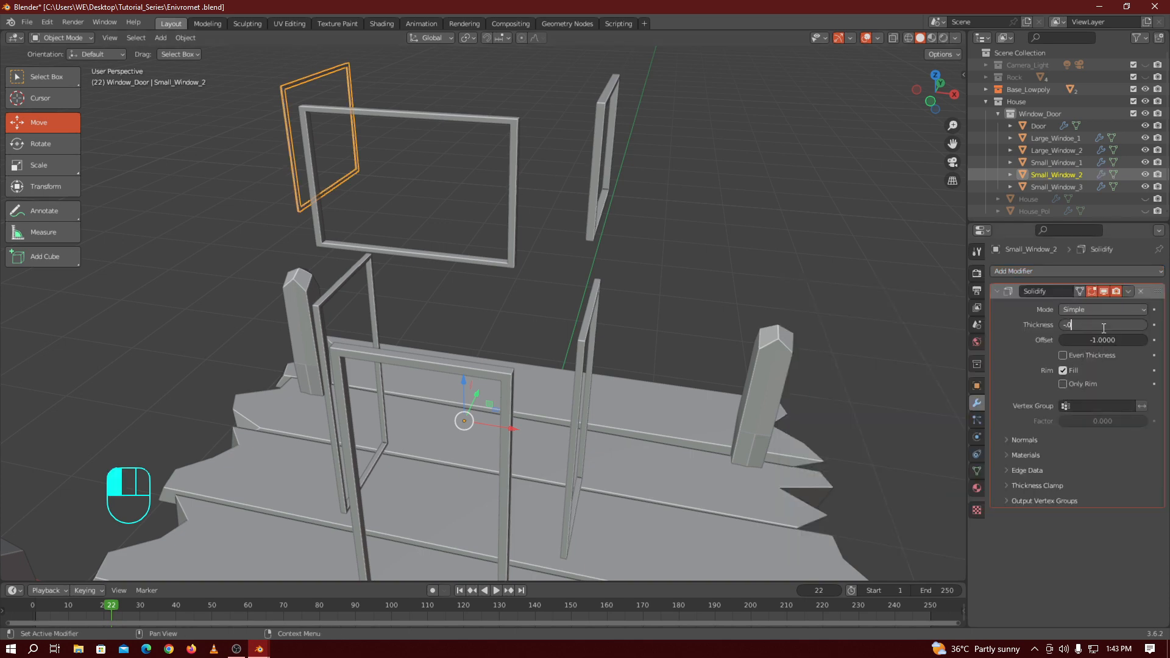
{"action": "type", "text": ".05"}
{"action": "key", "text": "Tab"}
{"action": "left_click", "coordinate": [700, 316]}
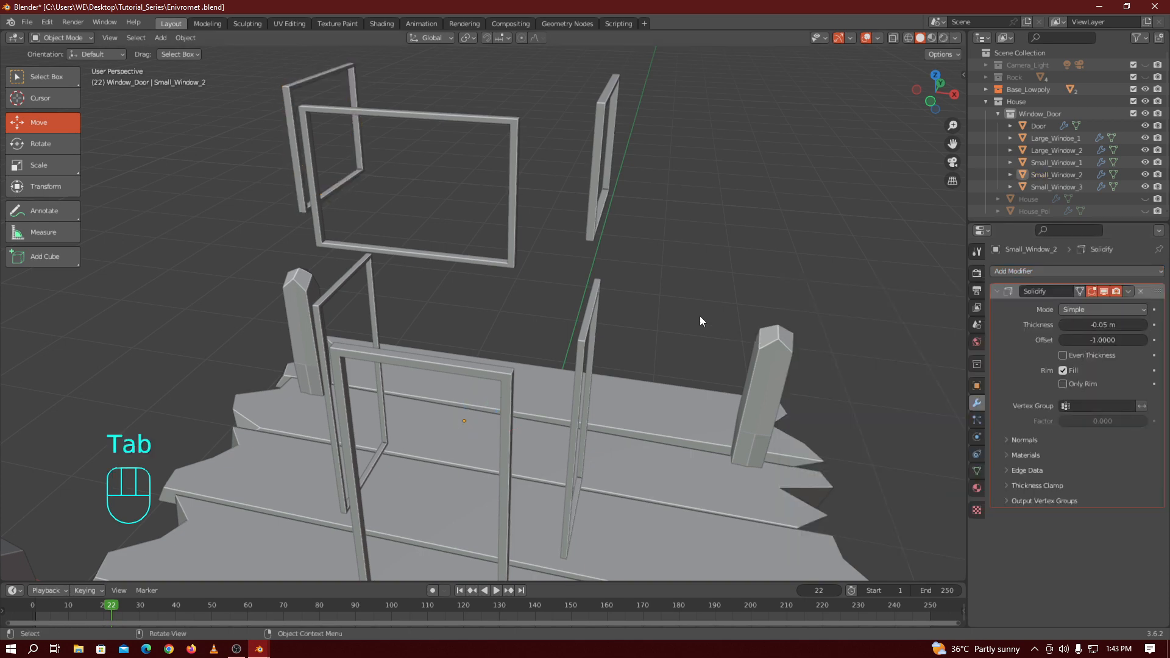
{"action": "key", "text": "KP_3"}
{"action": "key", "text": "ctrl+s"}
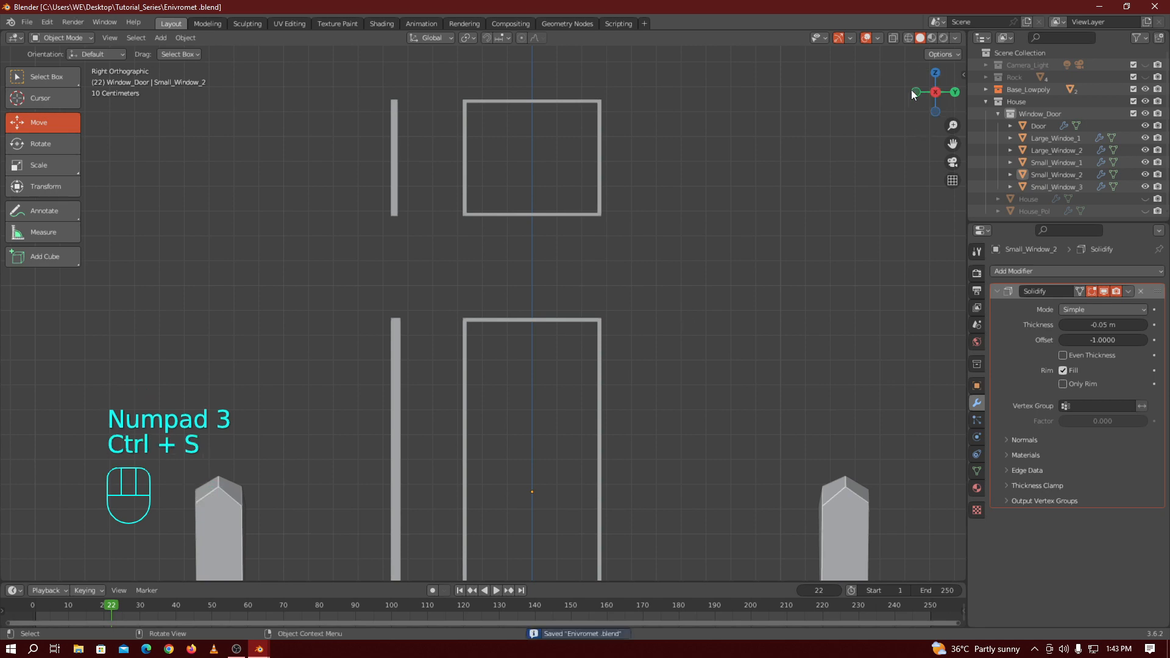
Select the inner top edge of the Large_Windoe_1 frame in Edit Mode
{"action": "left_click_drag", "start_coordinate": [913, 92], "coordinate": [844, 146]}
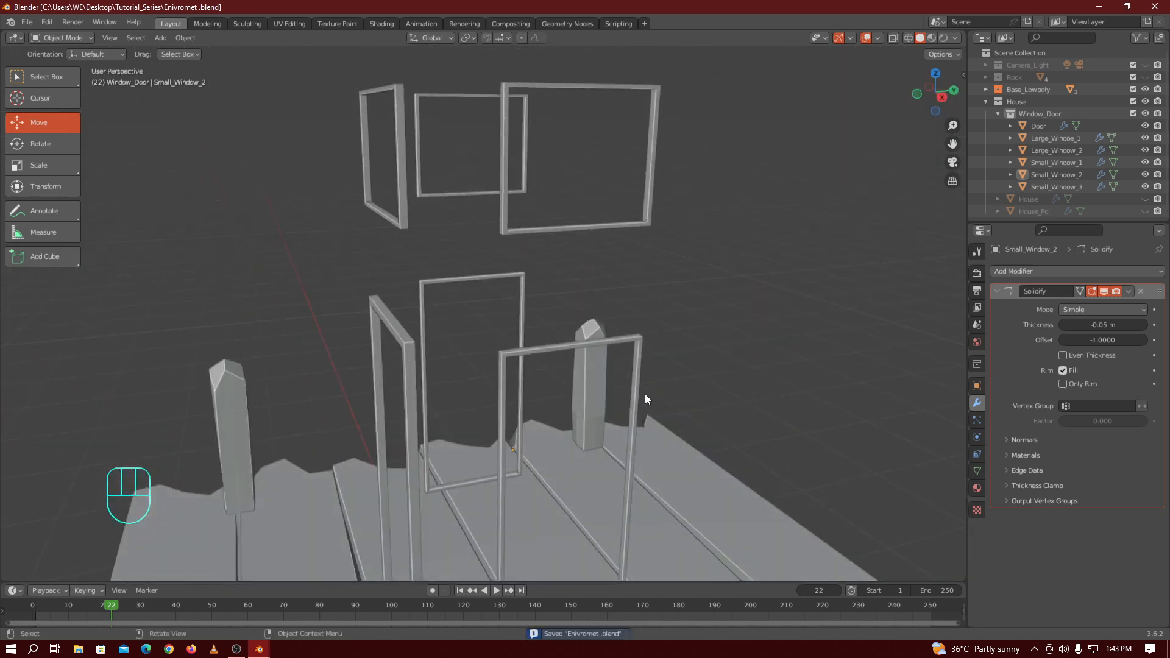
{"action": "key", "text": "KP_3"}
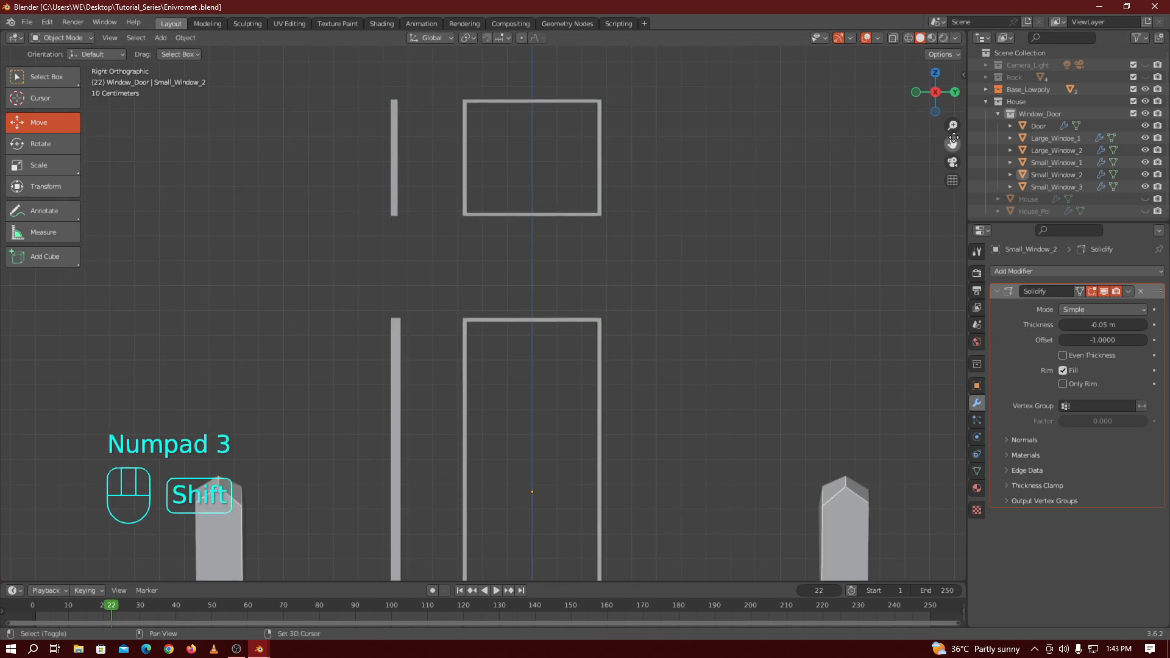
{"action": "left_click_drag", "start_coordinate": [952, 143], "coordinate": [956, 61]}
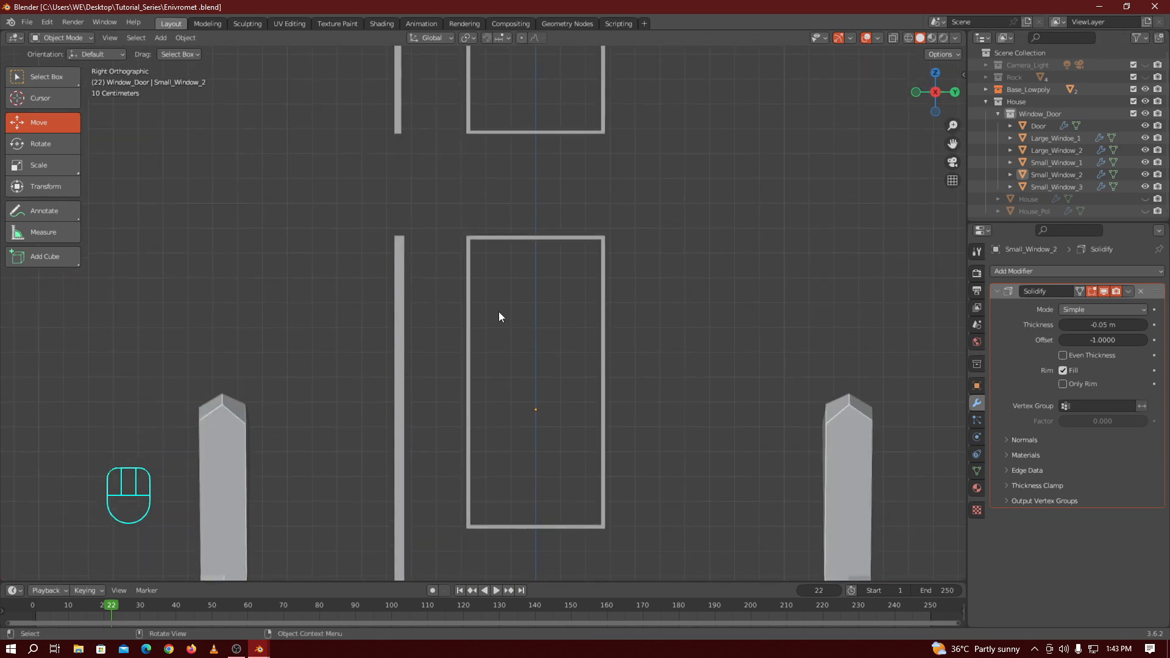
{"action": "left_click", "coordinate": [529, 238]}
{"action": "key", "text": "Tab"}
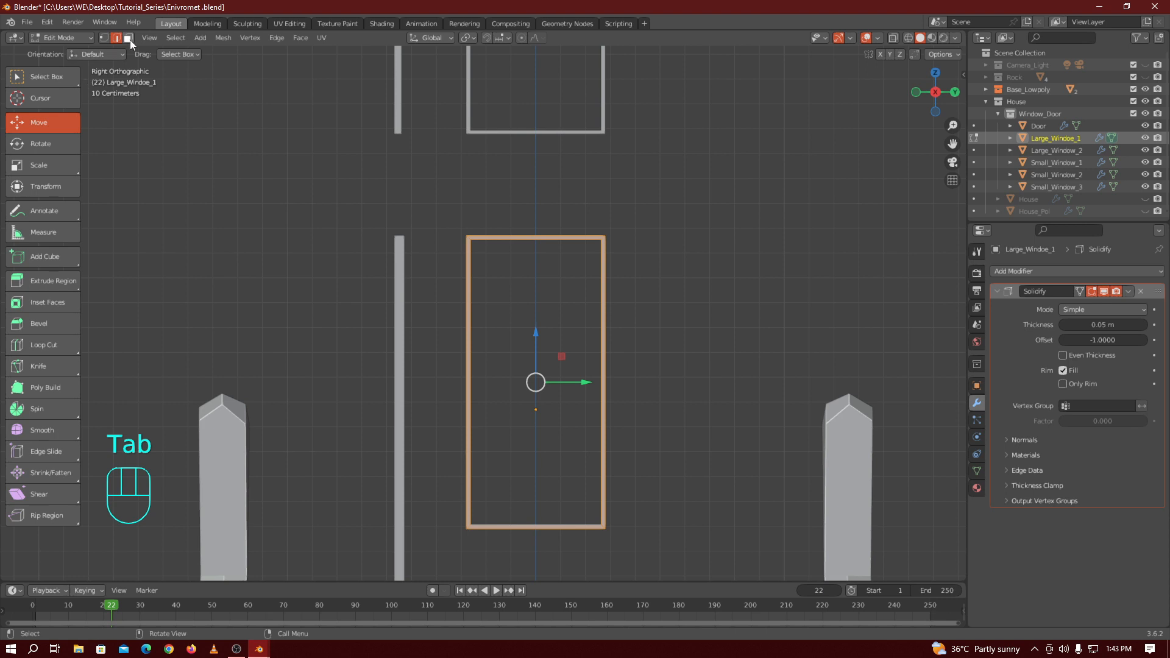
{"action": "left_click", "coordinate": [511, 239]}
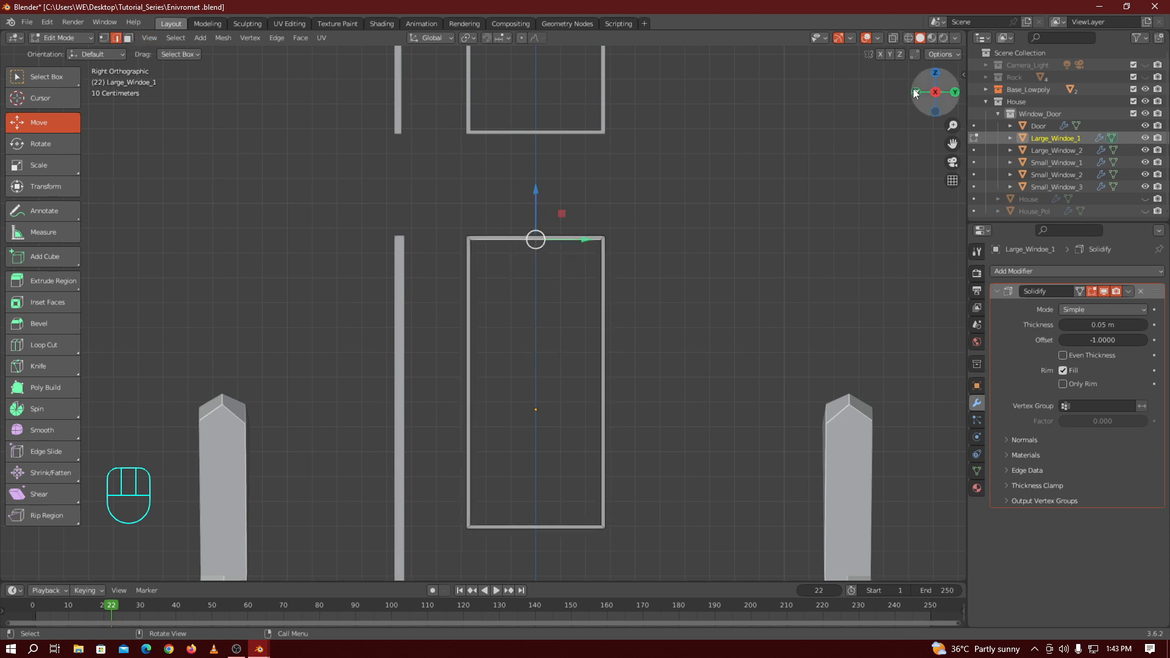
{"action": "left_click_drag", "start_coordinate": [914, 93], "coordinate": [871, 122]}
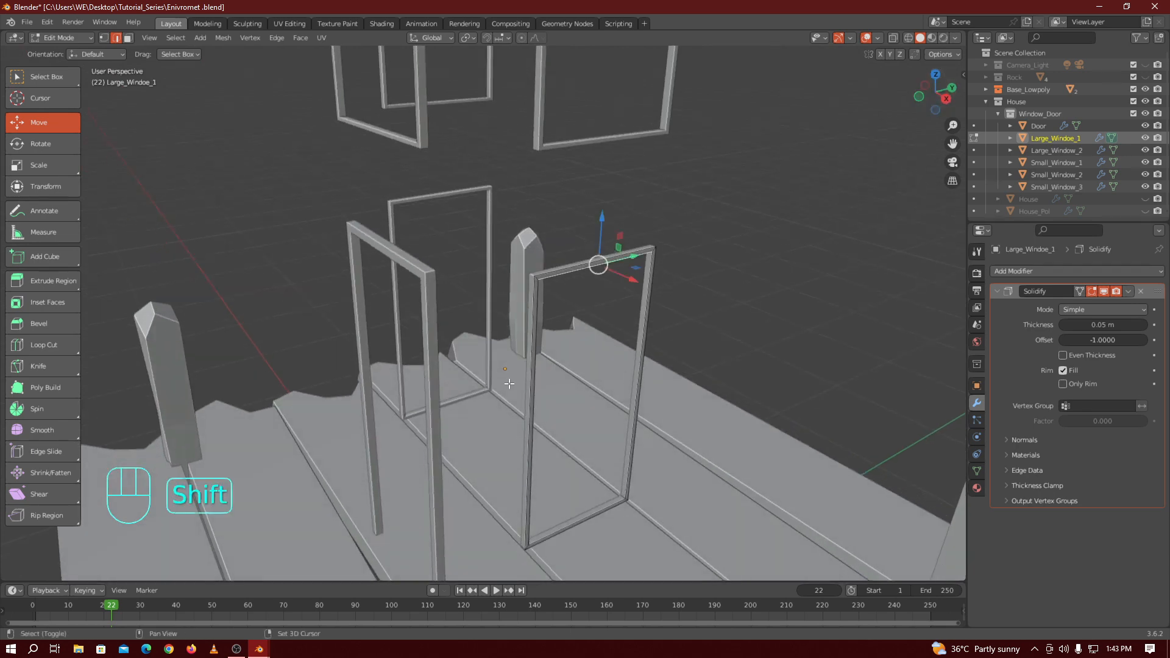
Try duplicating the inner top edge of Large_Windoe_1 by -0.5 m along global Z, and undo the duplicate
{"action": "key", "text": "shift+d"}
{"action": "key", "text": "z"}
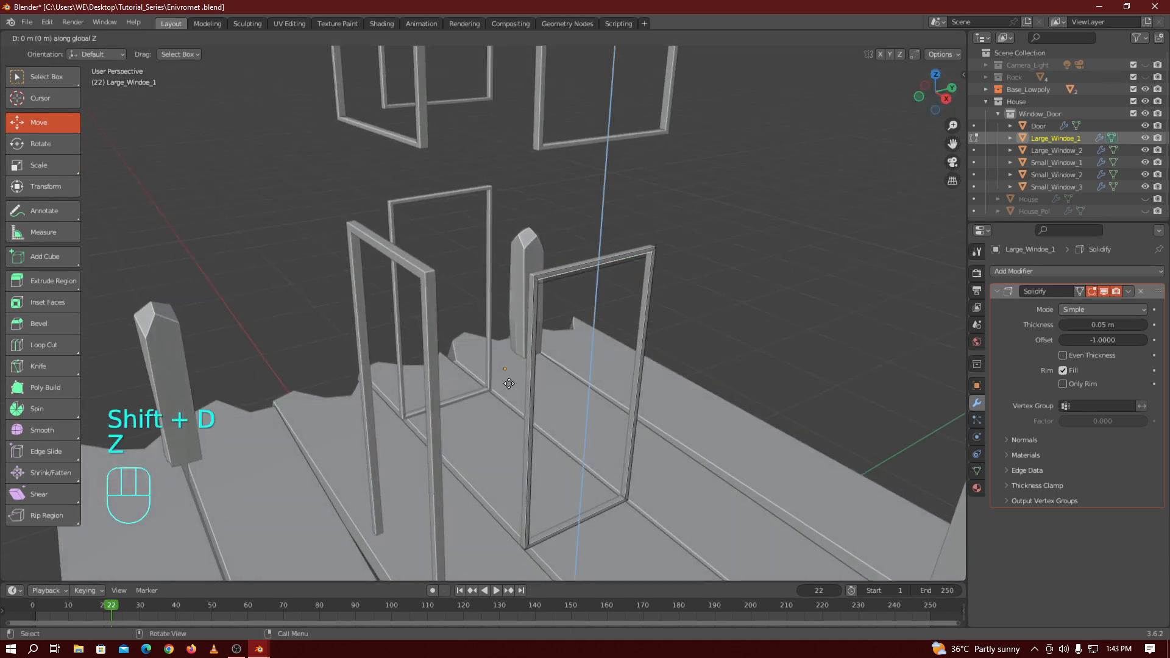
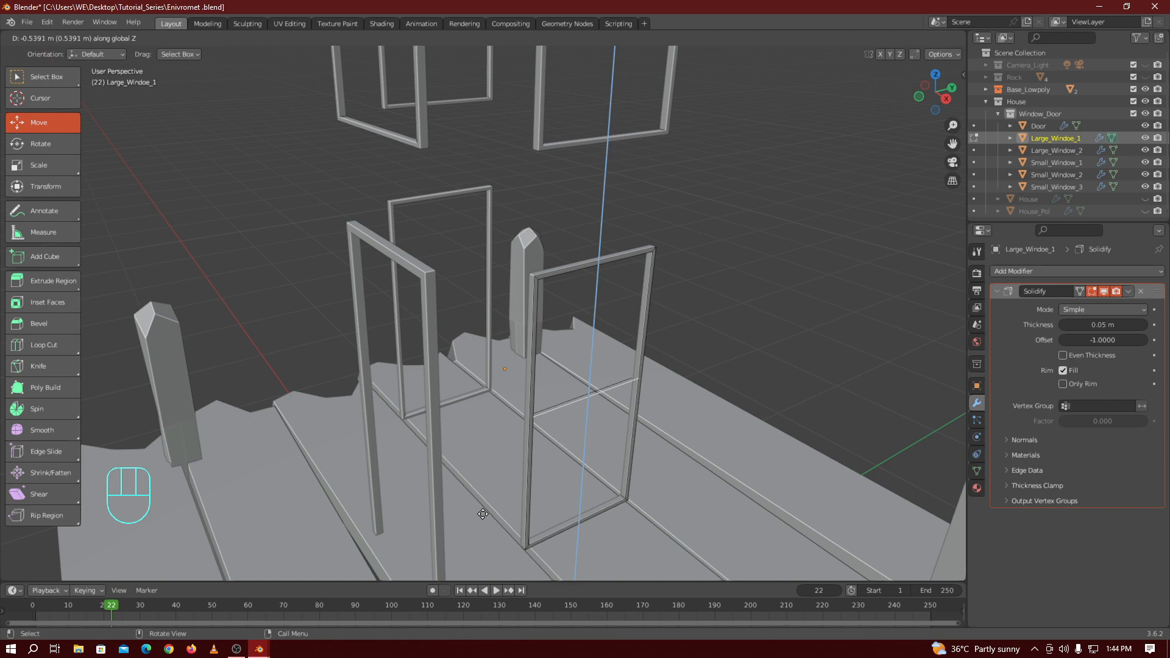
{"action": "key", "text": "KP_Decimal"}
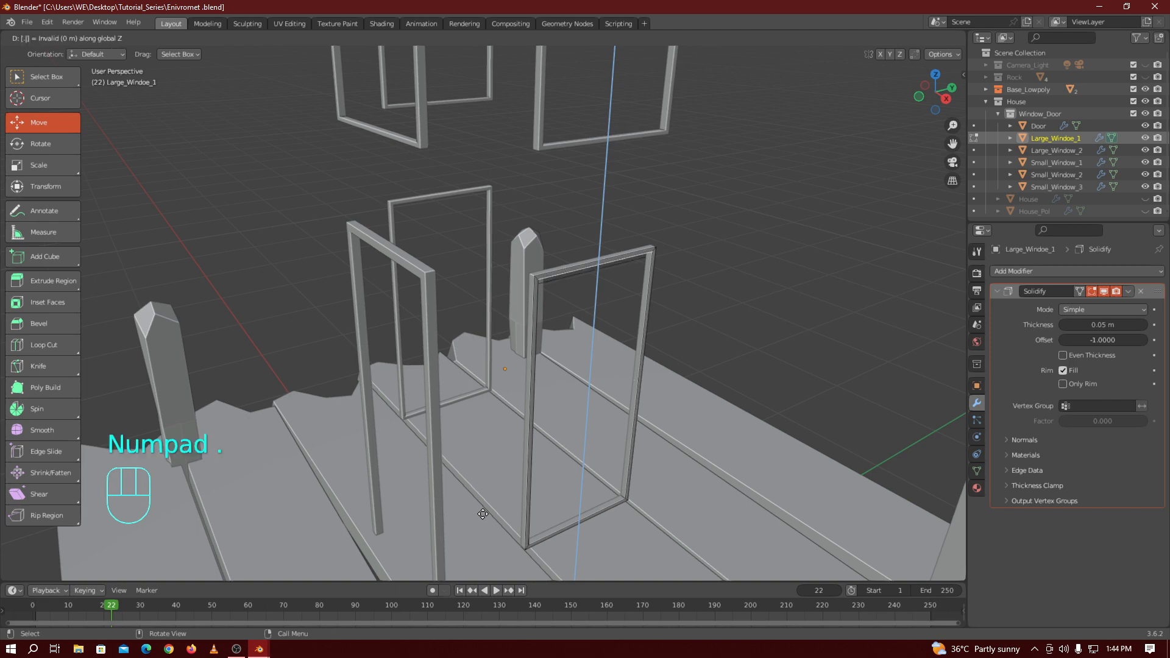
{"action": "key", "text": "KP_5"}
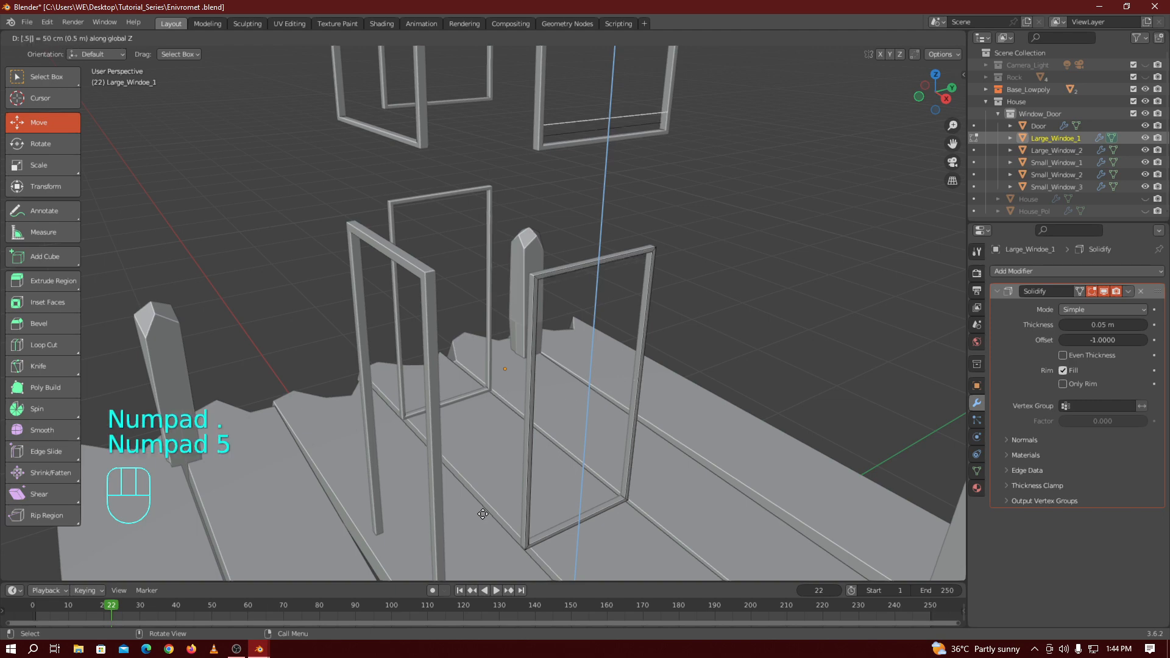
{"action": "key", "text": "KP_Subtract"}
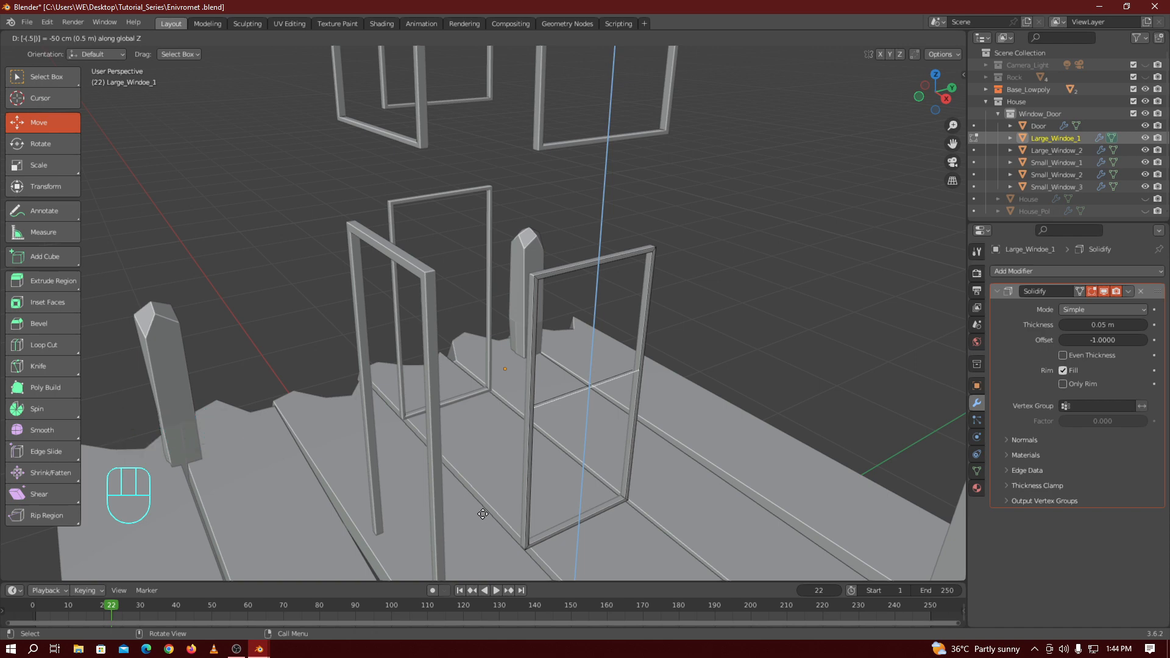
{"action": "key", "text": "KP_Enter"}
{"action": "key", "text": "KP_3"}
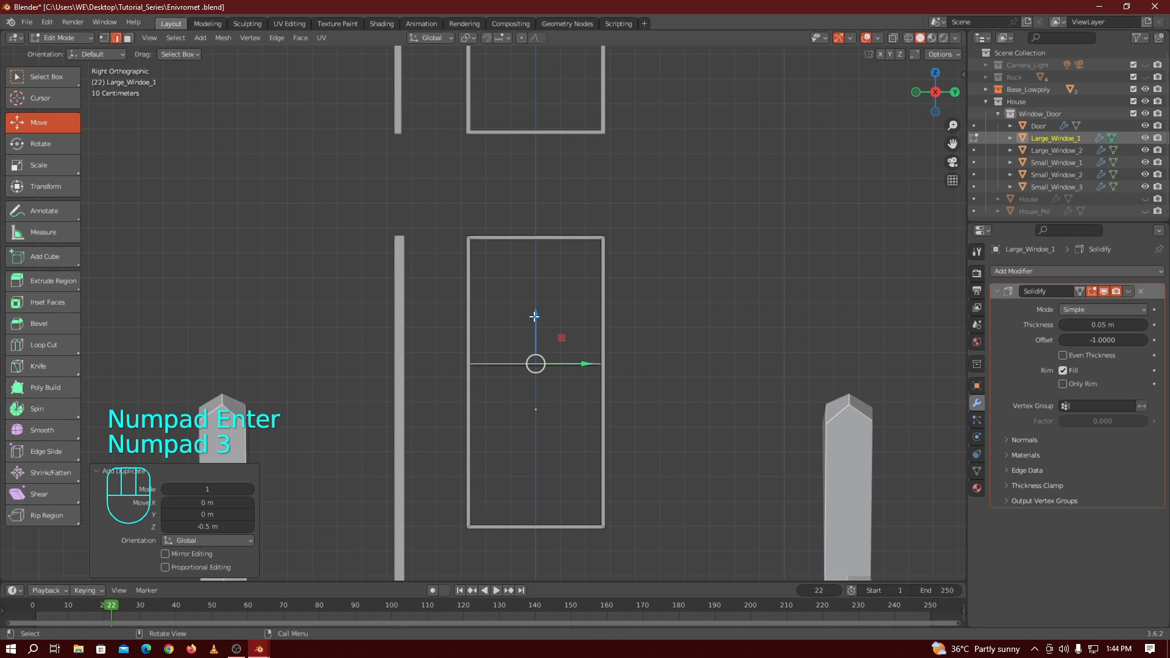
{"action": "mouse_move", "coordinate": [534, 316]}
{"action": "left_mouse_down"}
{"action": "mouse_move", "coordinate": [532, 341]}
{"action": "mouse_move", "coordinate": [532, 330]}
{"action": "left_mouse_up"}
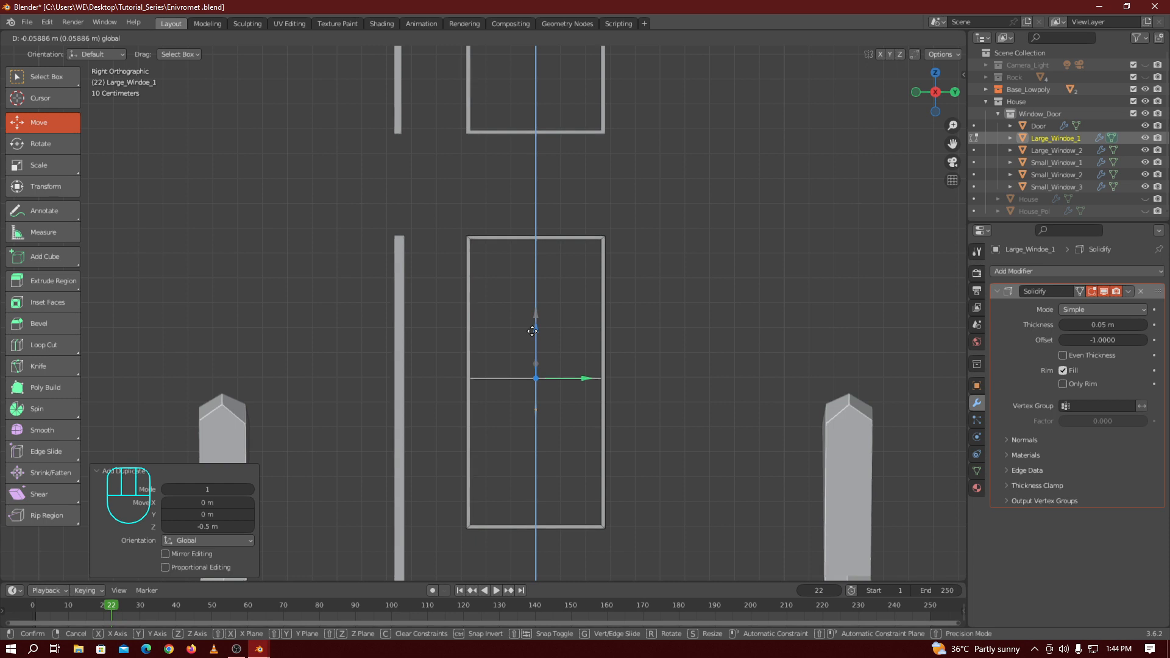
{"action": "right_click", "coordinate": [532, 331]}
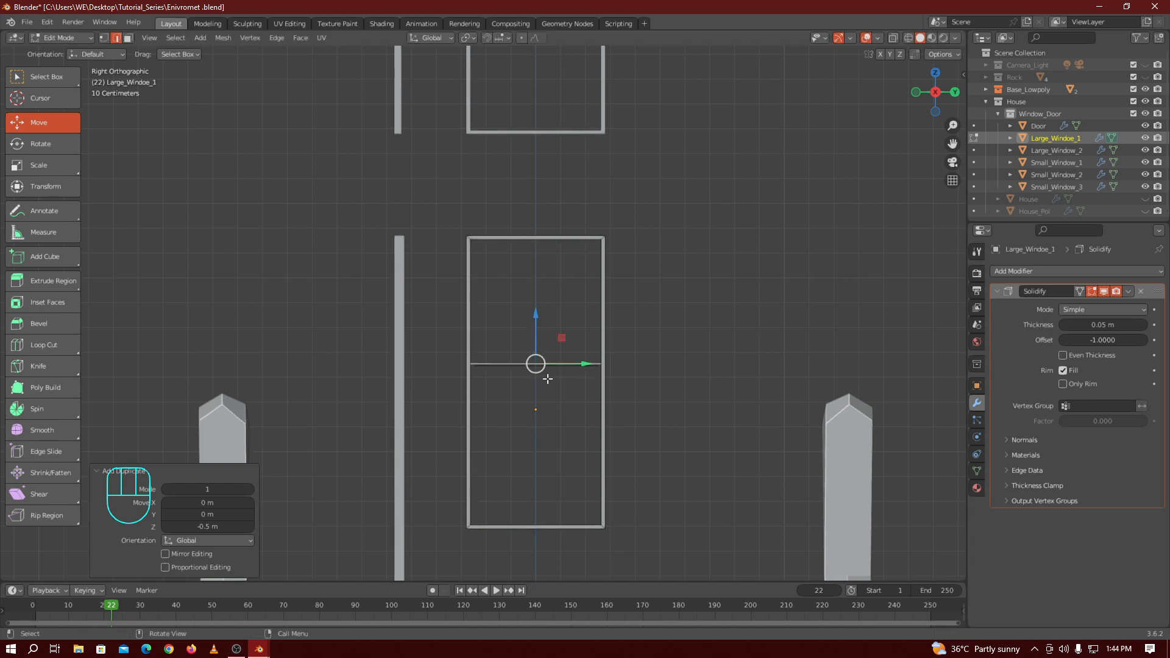
{"action": "key", "text": "ctrl+z"}
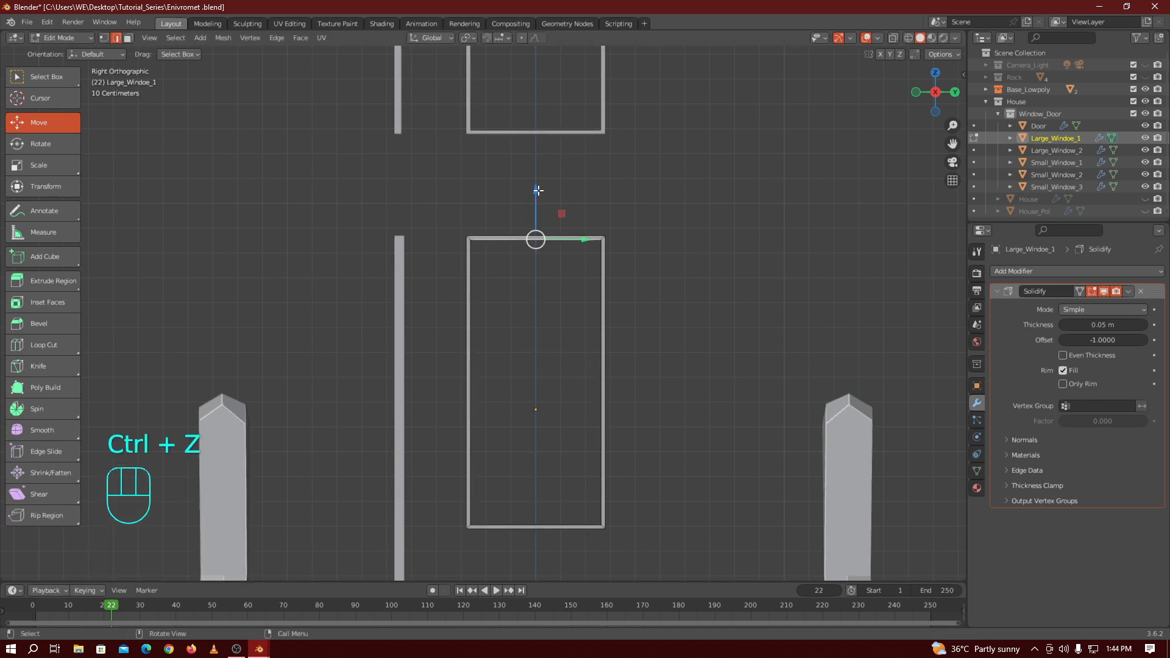
{"action": "left_click_drag", "start_coordinate": [536, 194], "coordinate": [537, 240]}
{"action": "right_click", "coordinate": [537, 240]}
Duplicate the inner top edge of Large_Windoe_1 in place in the right orthographic view
{"action": "key", "text": "shift+d"}
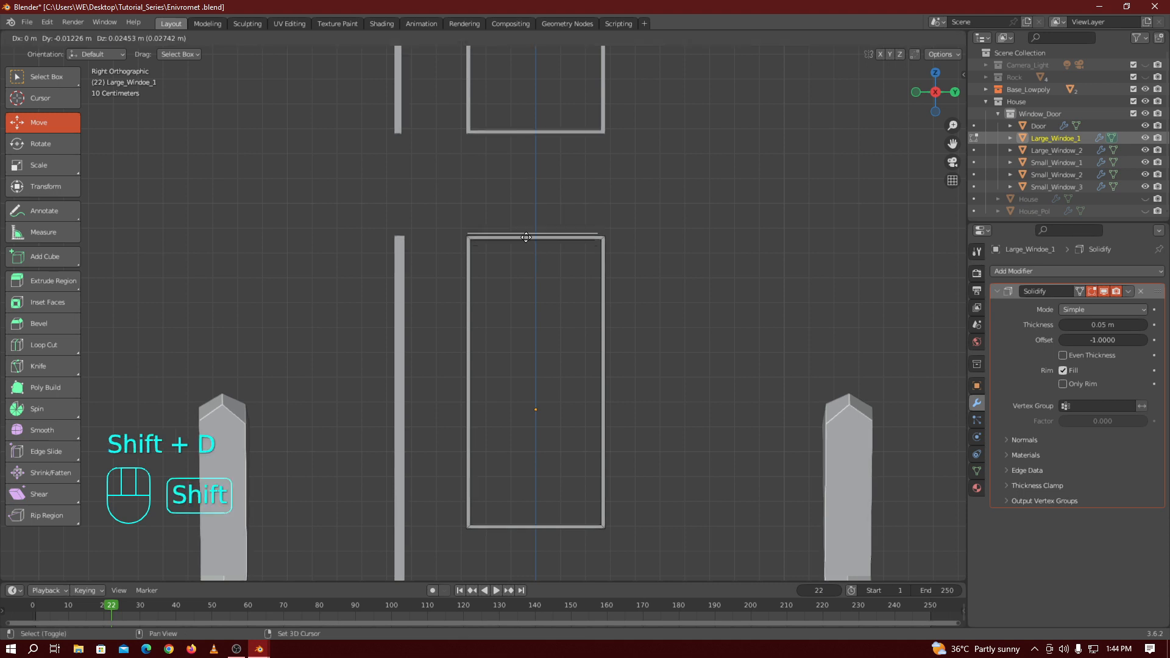
{"action": "right_click", "coordinate": [532, 227]}
{"action": "left_click_drag", "start_coordinate": [535, 194], "coordinate": [533, 340]}
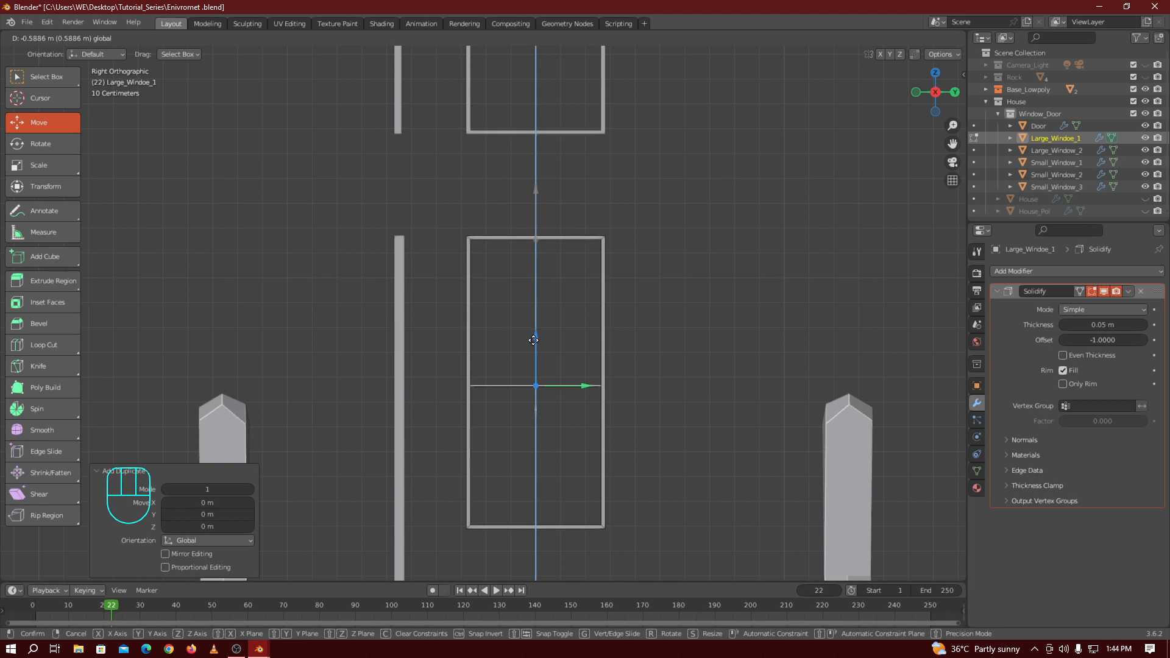
{"action": "right_click", "coordinate": [533, 340]}
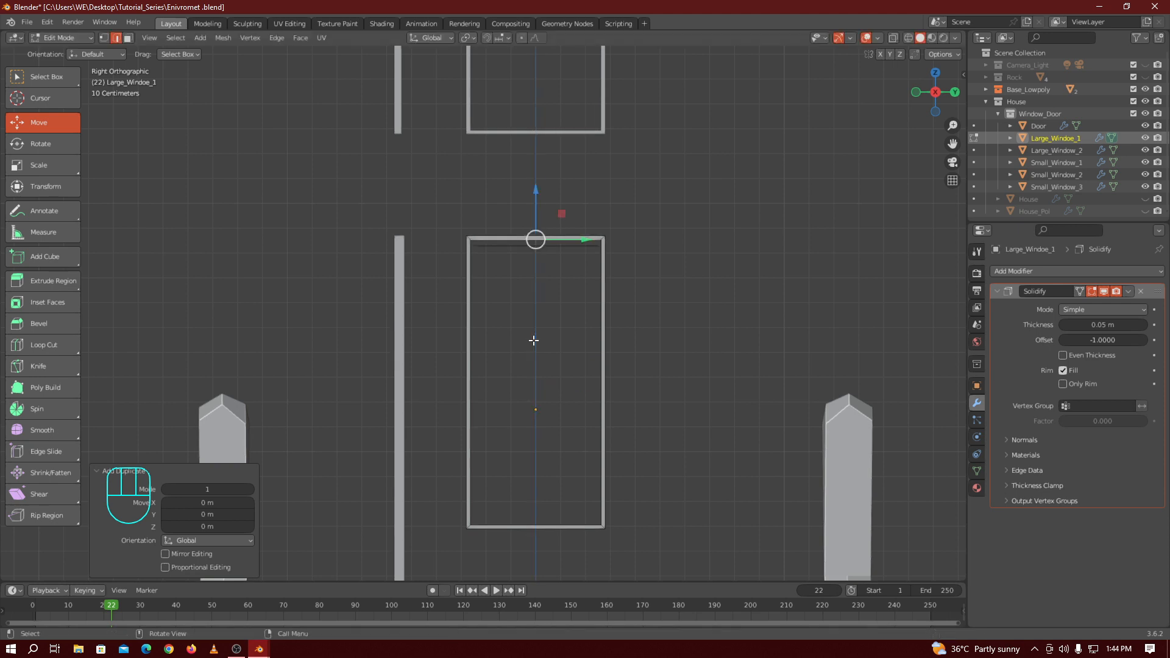
{"action": "key", "text": "KP_Subtract"}
{"action": "key", "text": "KP_Decimal"}
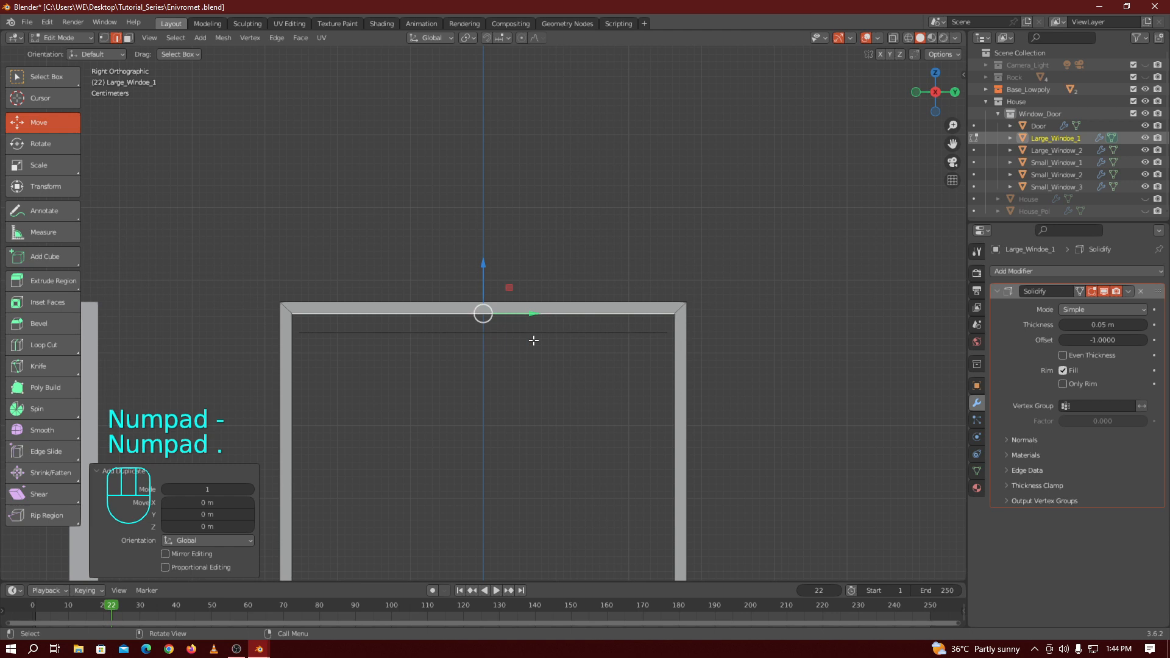
{"action": "left_click_drag", "start_coordinate": [952, 143], "coordinate": [951, 76]}
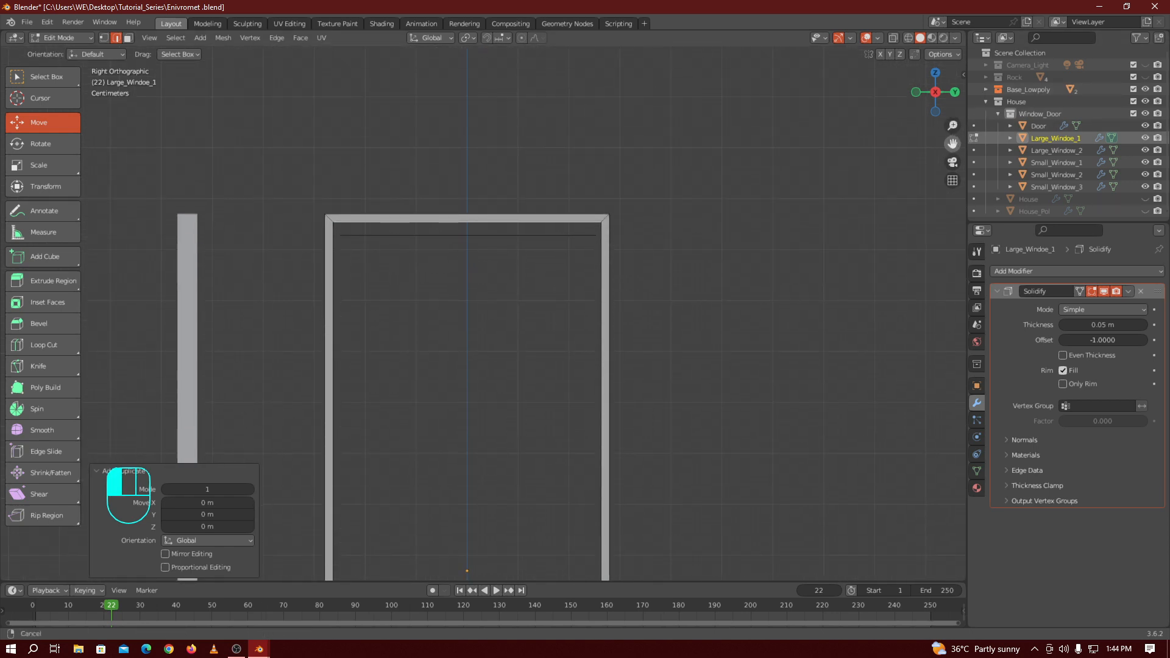
Move the duplicated edge -0.58 m along global Z to the height of a crossbar in the Large_Windoe_1 frame
{"action": "key", "text": "g"}
{"action": "key", "text": "z"}
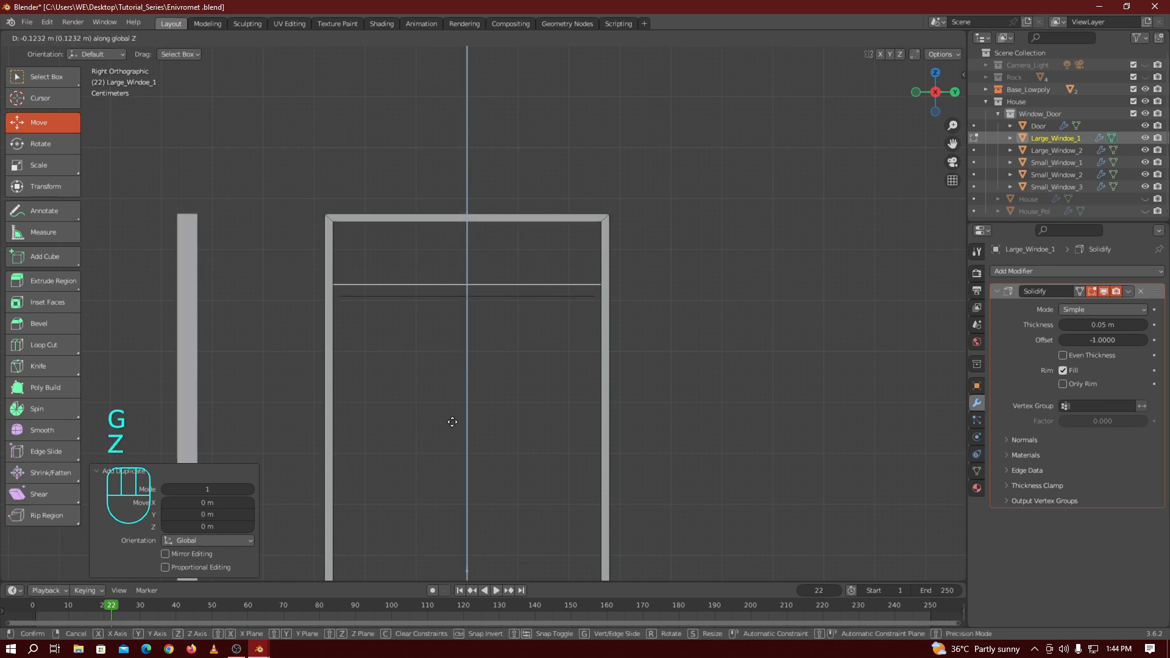
{"action": "key", "text": "KP_Decimal"}
{"action": "key", "text": "BackSpace"}
{"action": "key", "text": "KP_Subtract"}
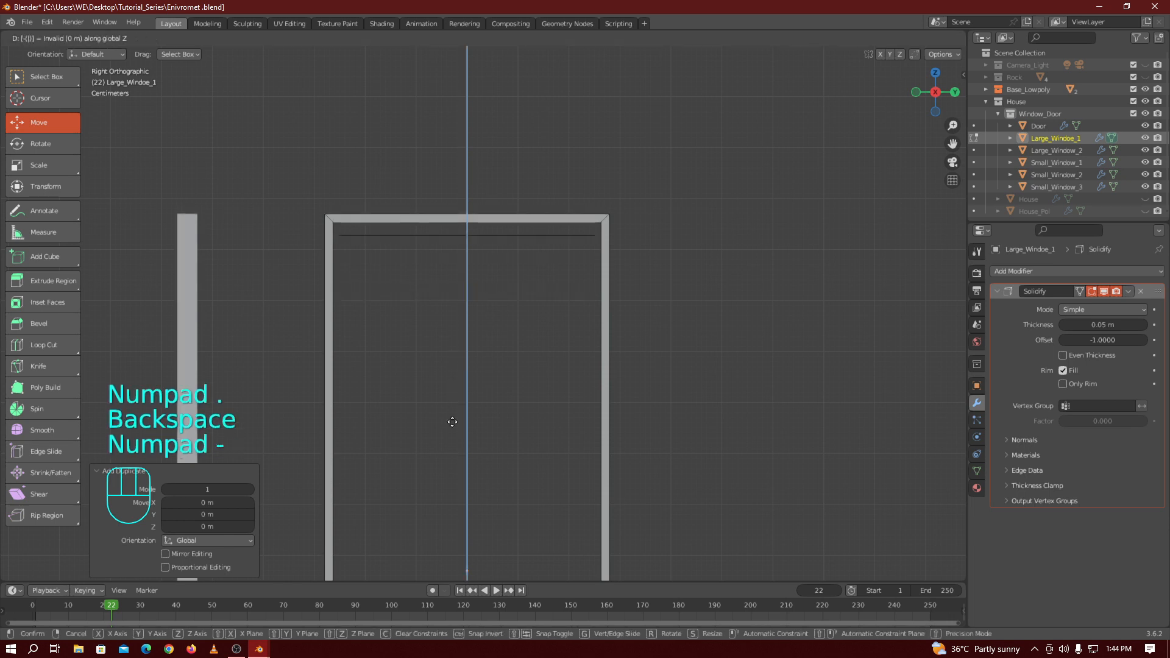
{"action": "key", "text": "KP_Decimal"}
{"action": "key", "text": "KP_5"}
{"action": "key", "text": "KP_8"}
{"action": "key", "text": "KP_0"}
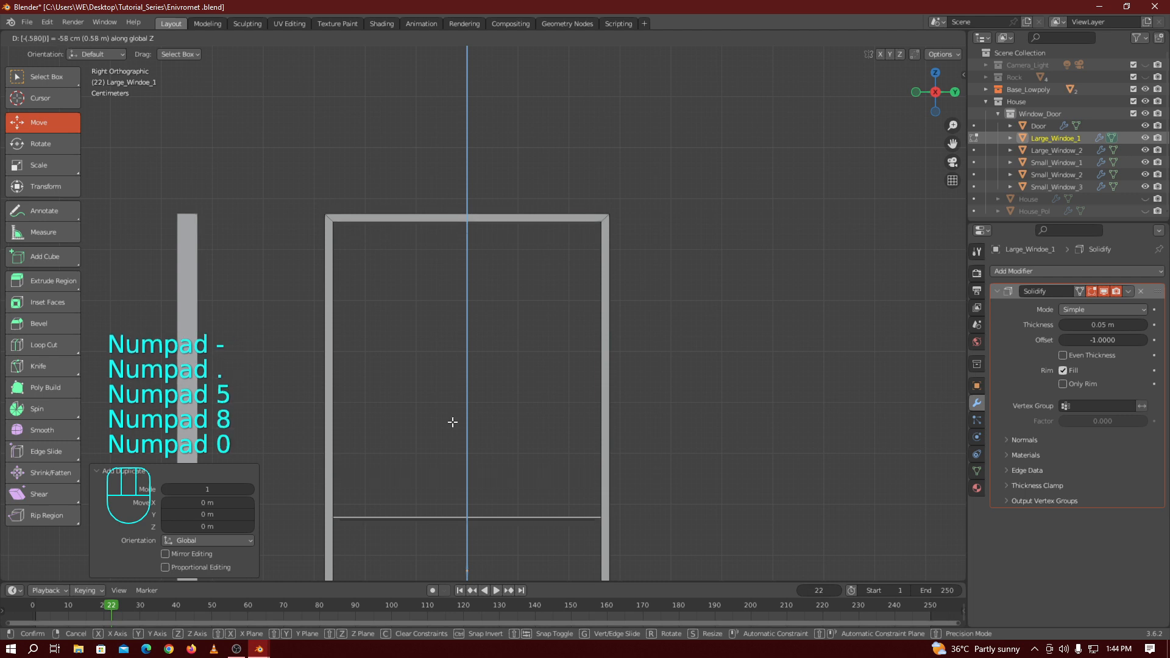
{"action": "key", "text": "KP_Enter"}
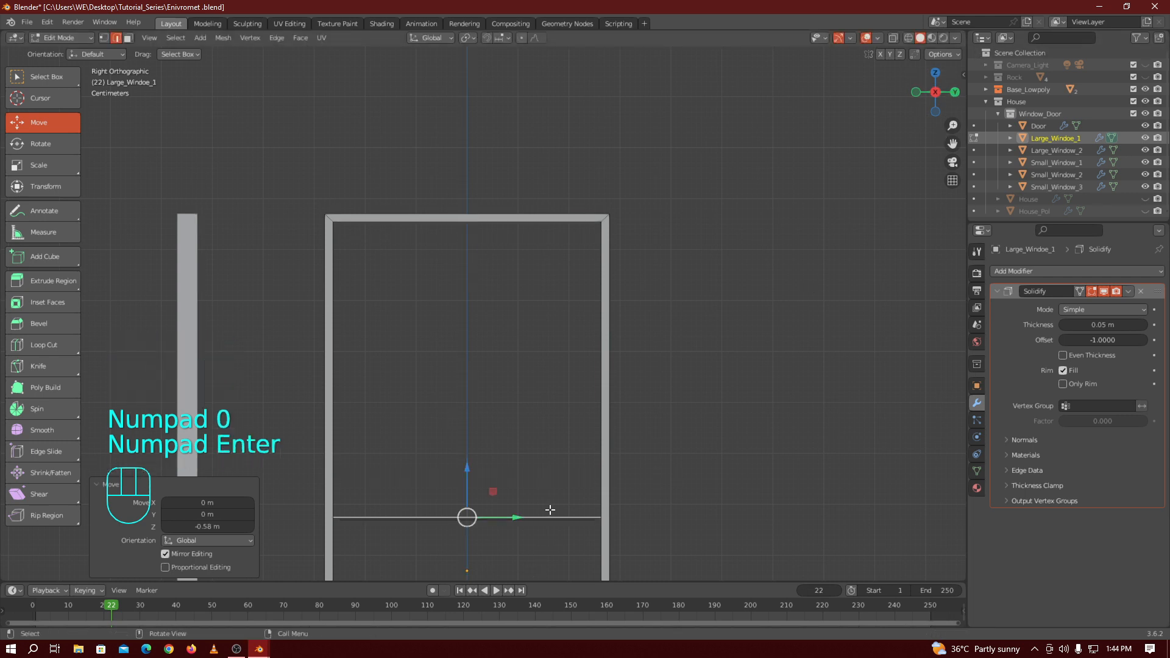
Extrude the duplicated edge 0.002 m along X to form a crossbar in Large_Windoe_1, and return to Object Mode
{"action": "key", "text": "e"}
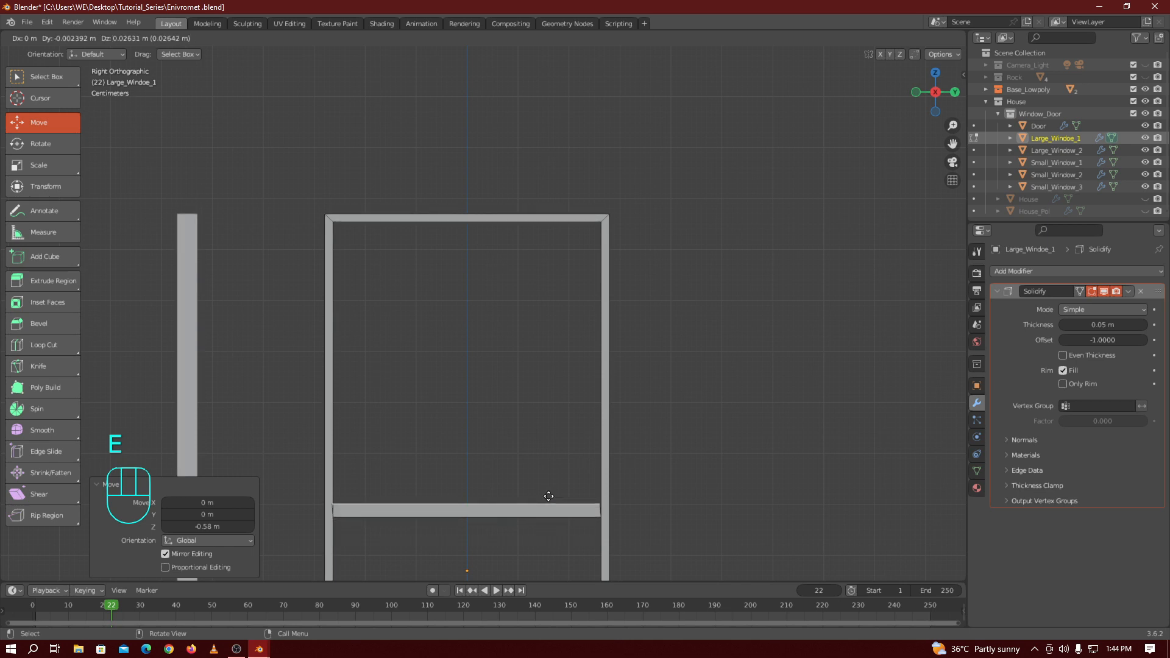
{"action": "key", "text": "KP_Decimal"}
{"action": "key", "text": "KP_0"}
{"action": "key", "text": "KP_0"}
{"action": "key", "text": "KP_2"}
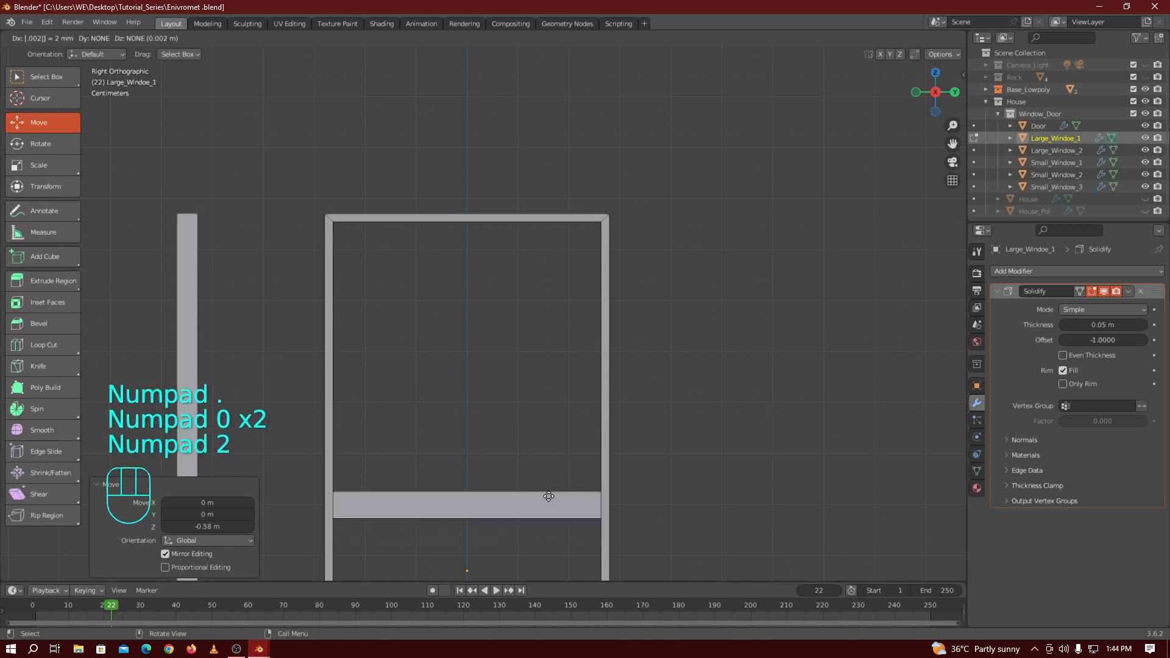
{"action": "key", "text": "KP_Enter"}
{"action": "key", "text": "grave"}
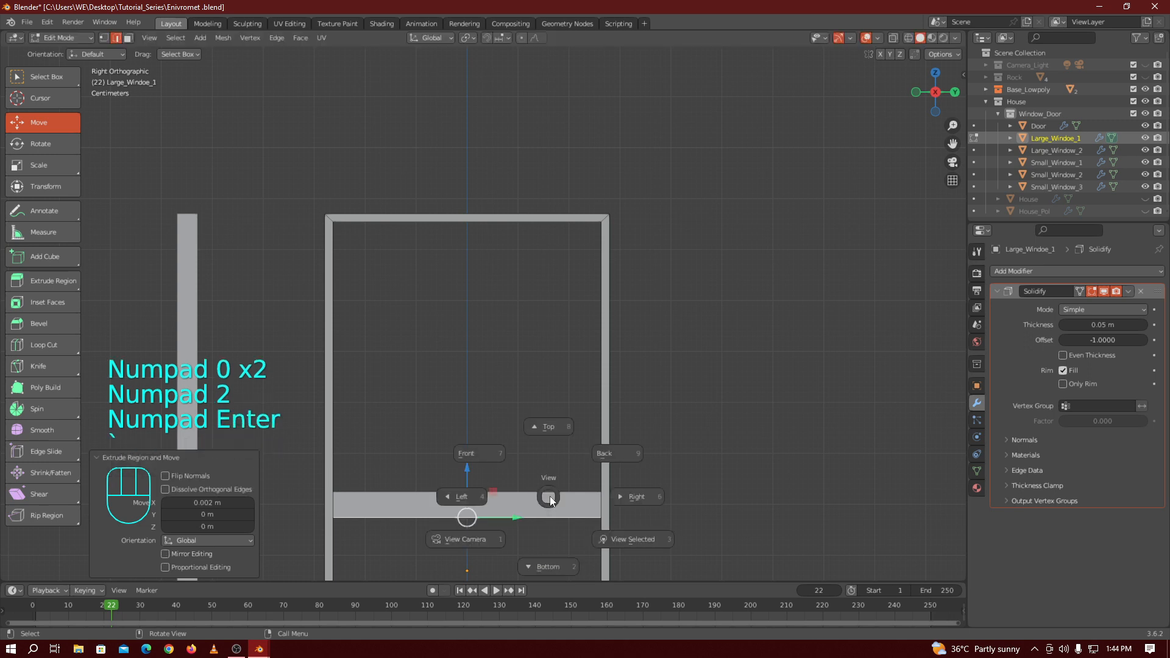
{"action": "key", "text": "Tab"}
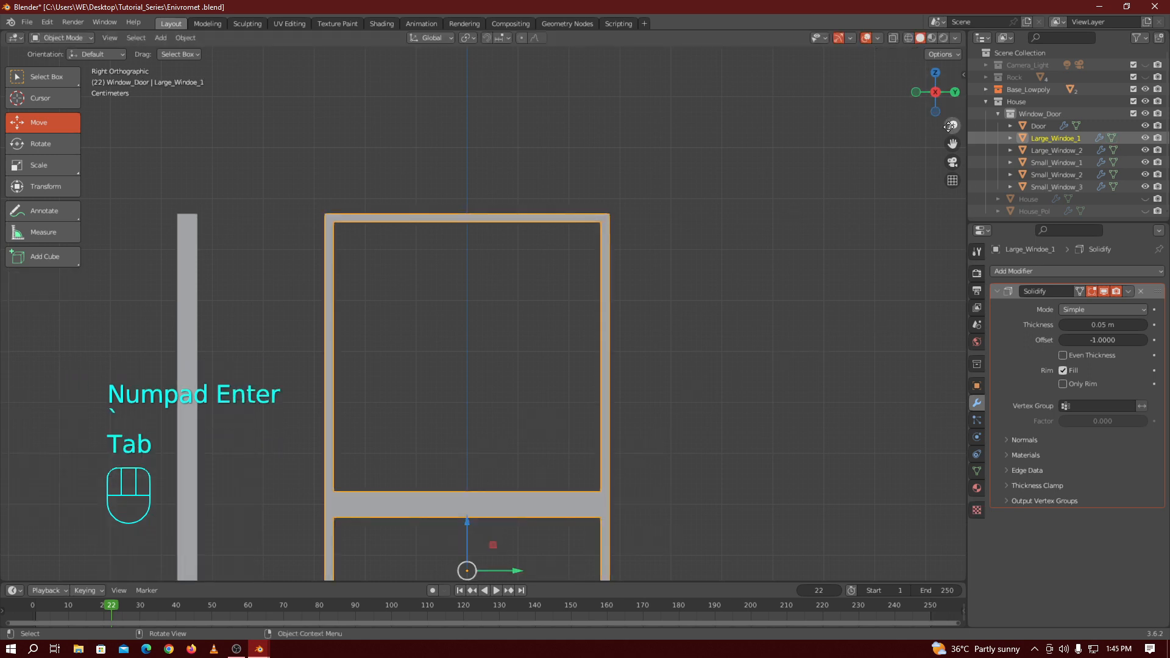
Undo the last extrusion of the duplicated crossbar edge in Large_Windoe_1
{"action": "left_click_drag", "start_coordinate": [949, 127], "coordinate": [948, 178]}
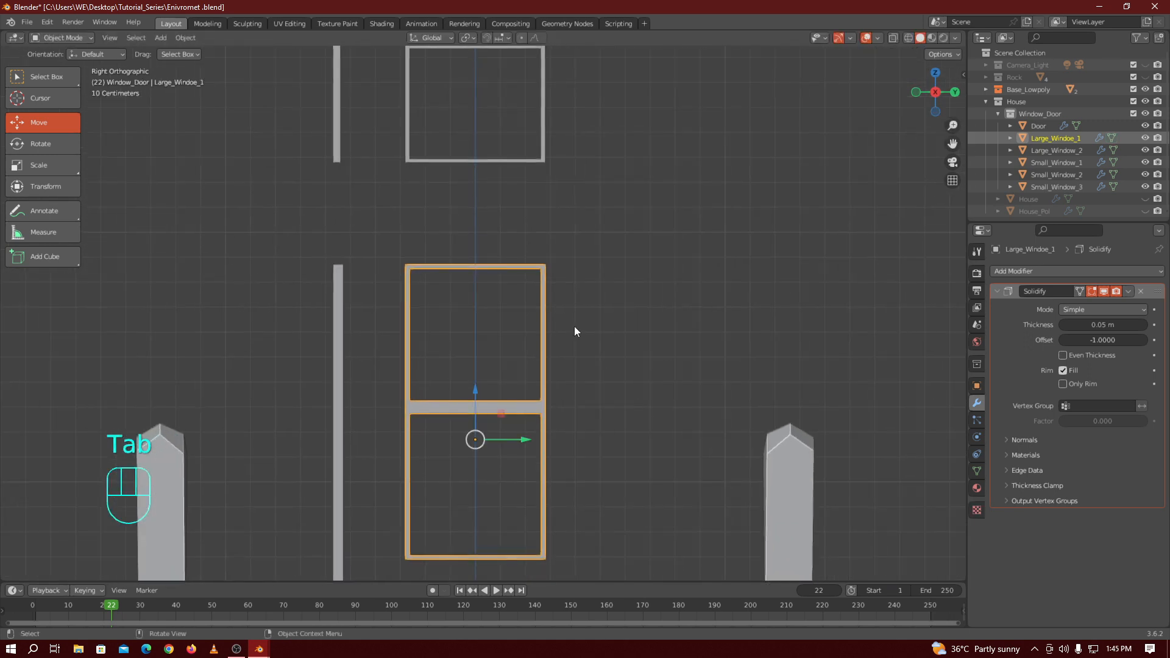
{"action": "key", "text": "grave"}
{"action": "key", "text": "grave"}
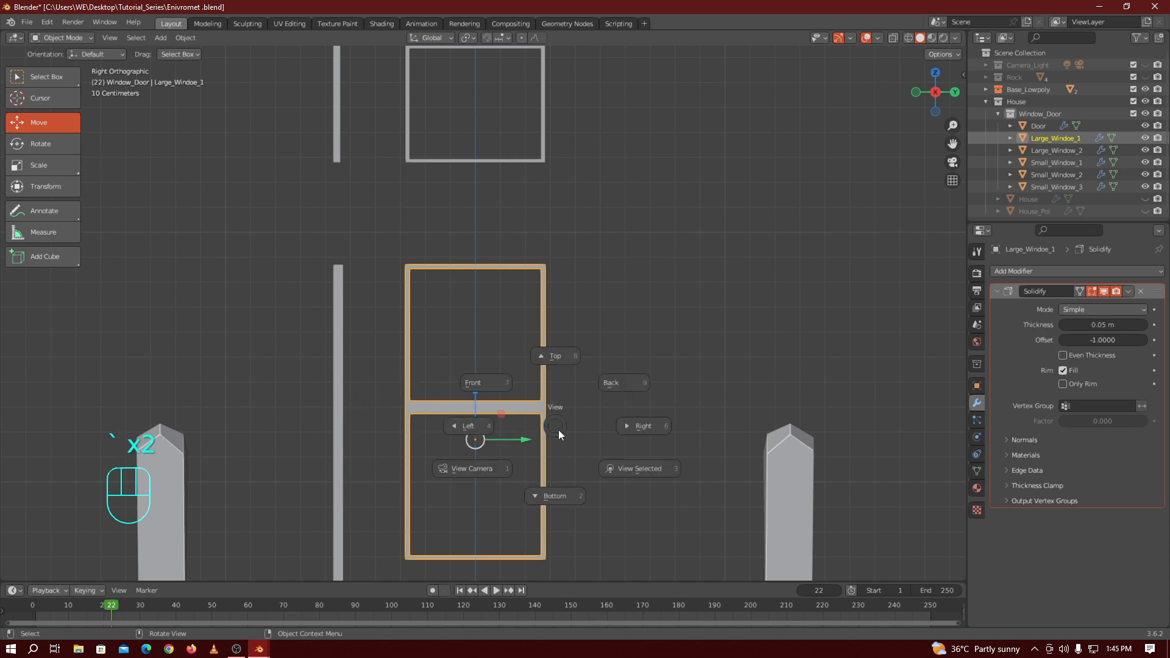
{"action": "key", "text": "Tab"}
{"action": "left_click_drag", "start_coordinate": [476, 367], "coordinate": [483, 361]}
{"action": "right_click", "coordinate": [485, 365]}
{"action": "key", "text": "ctrl+z"}
{"action": "key", "text": "ctrl+z"}
{"action": "key", "text": "ctrl+z"}
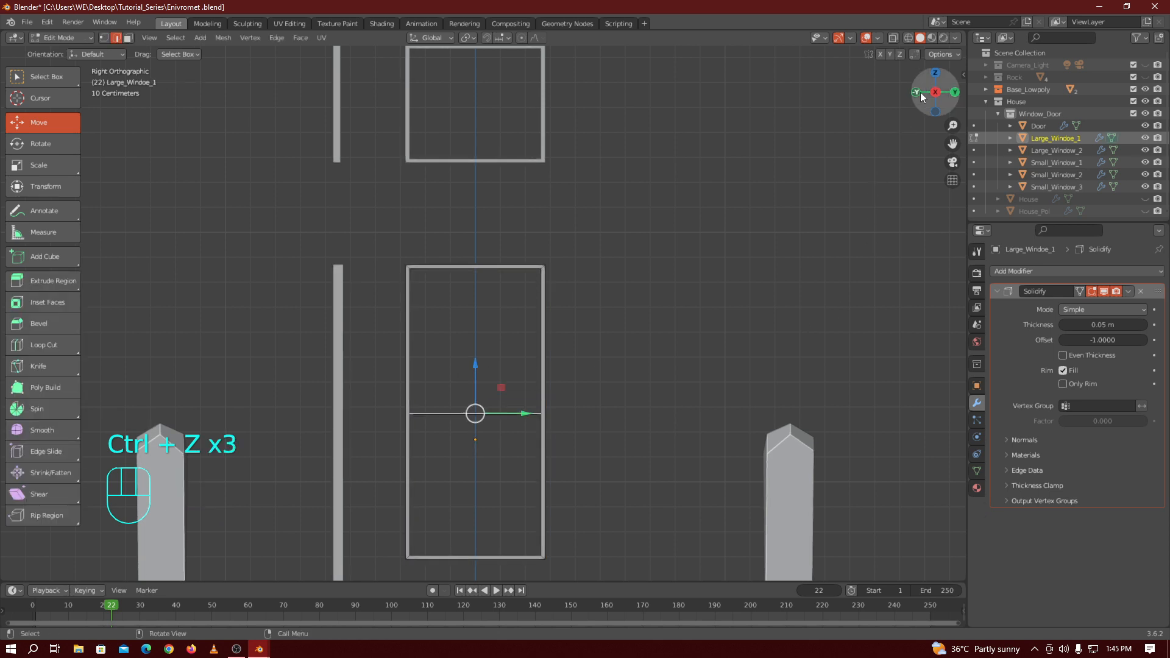
Extrude the crossbar edge of Large_Windoe_1 by 0.02 m along global Z, return to Object Mode and deselect the frame
{"action": "left_click_drag", "start_coordinate": [921, 97], "coordinate": [658, 280]}
{"action": "key", "text": "e"}
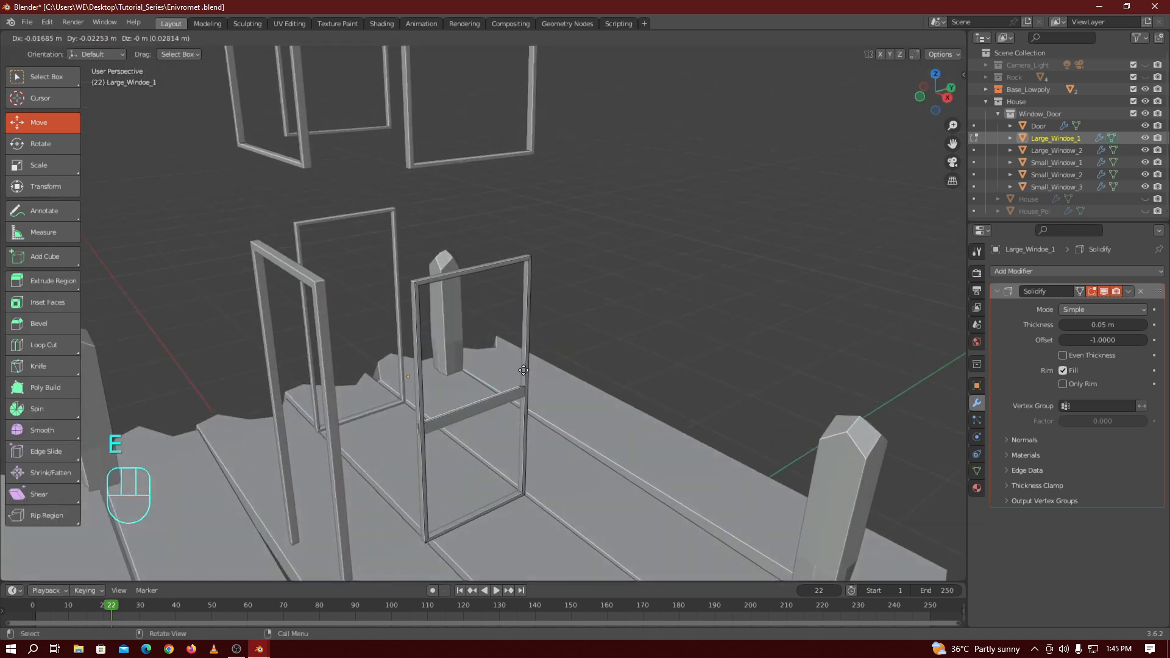
{"action": "key", "text": "z"}
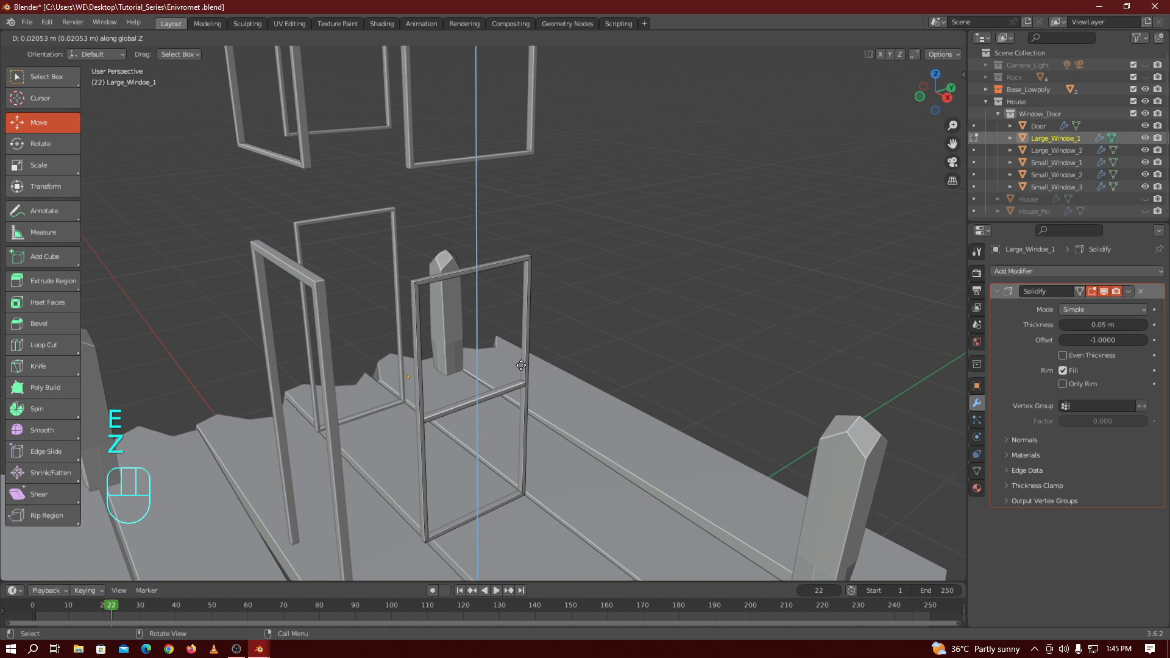
{"action": "type", "text": ".02"}
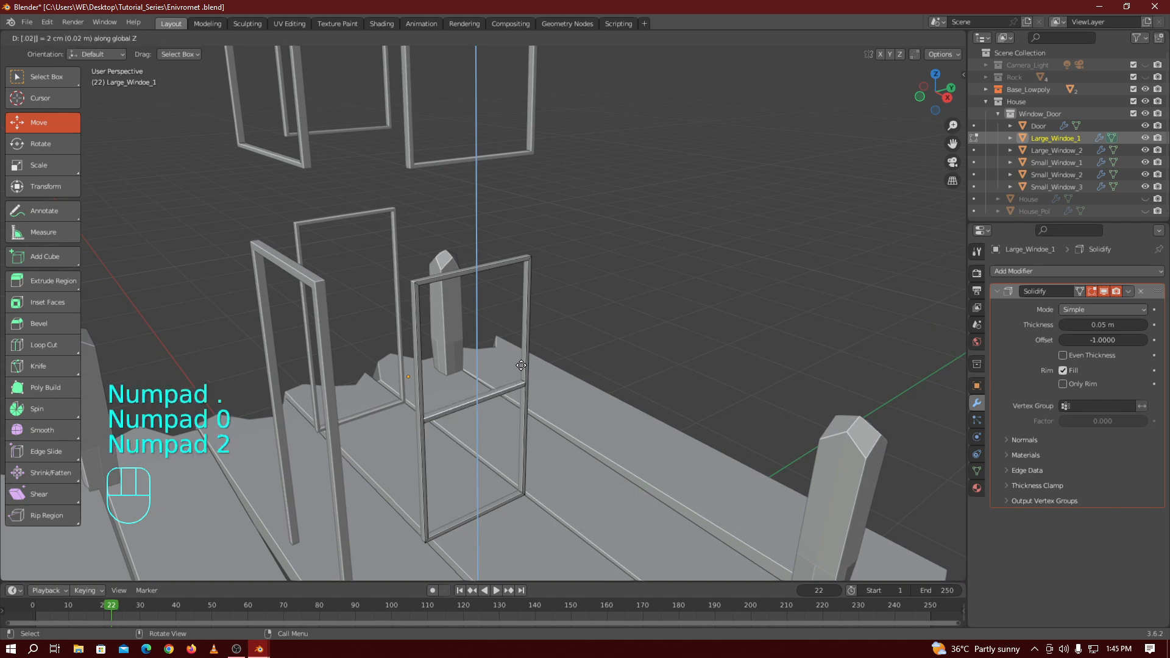
{"action": "key", "text": "KP_Enter"}
{"action": "key", "text": "KP_3"}
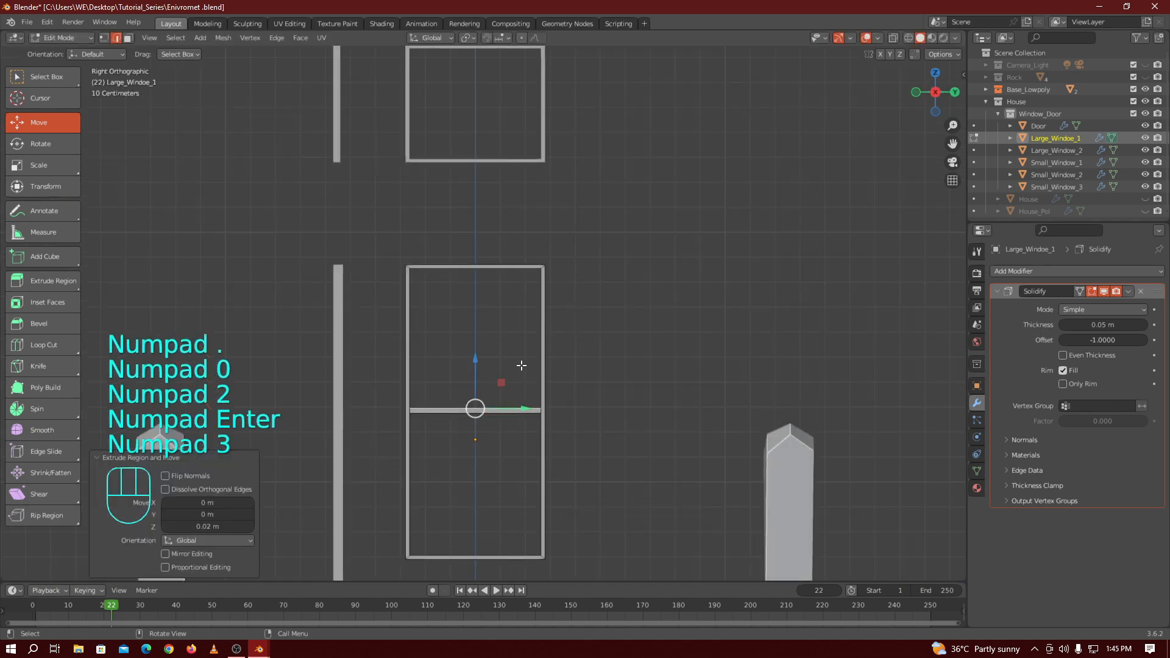
{"action": "key", "text": "Tab"}
{"action": "left_click", "coordinate": [618, 423]}
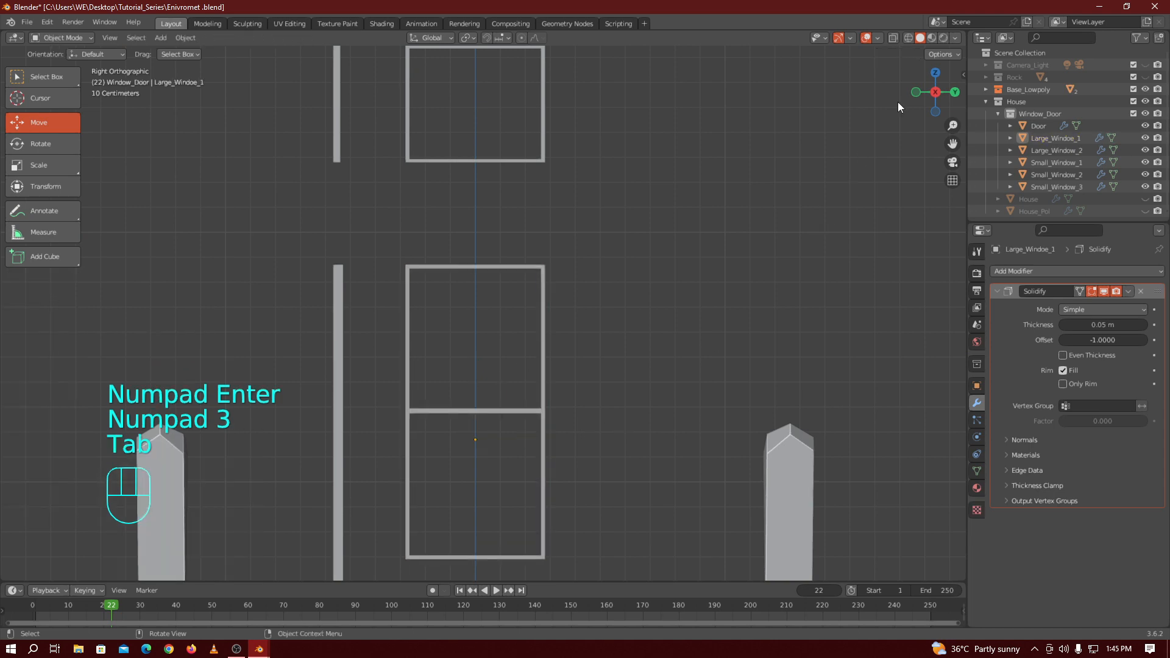
In the left orthographic view, duplicate the top edge of Large_Window_2 and move the copy -0.58 m along global Z
{"action": "middle_click_drag", "start_coordinate": [898, 107], "coordinate": [322, 472]}
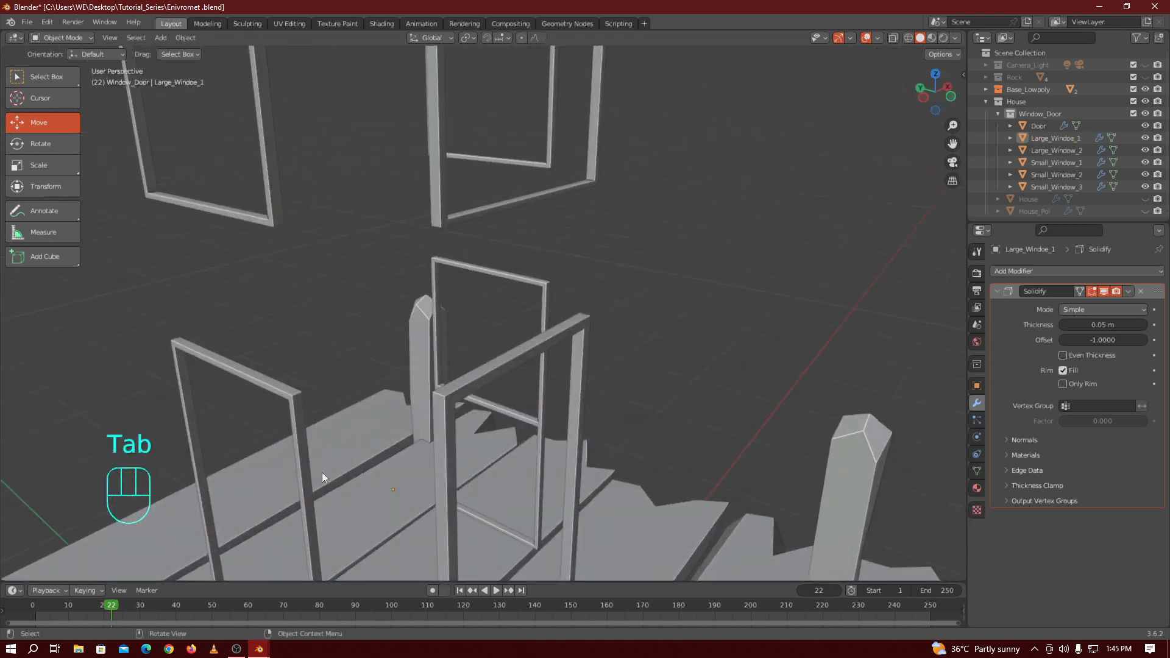
{"action": "left_click", "coordinate": [292, 397]}
{"action": "key", "text": "KP_1"}
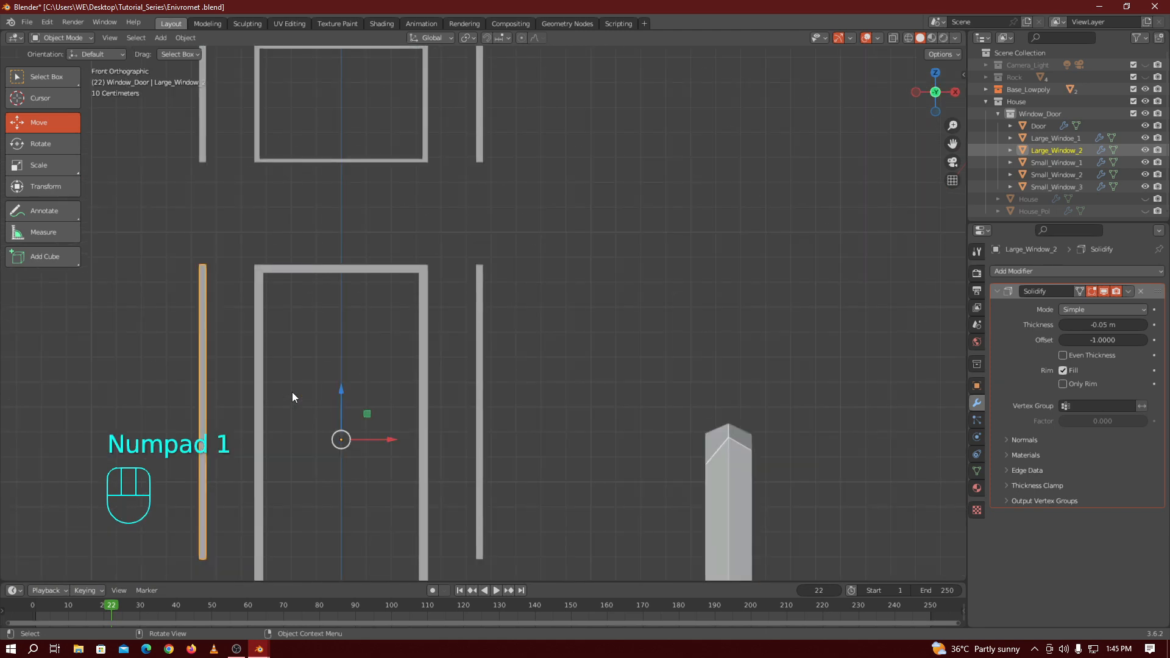
{"action": "key", "text": "ctrl+KP_3"}
{"action": "key", "text": "Tab"}
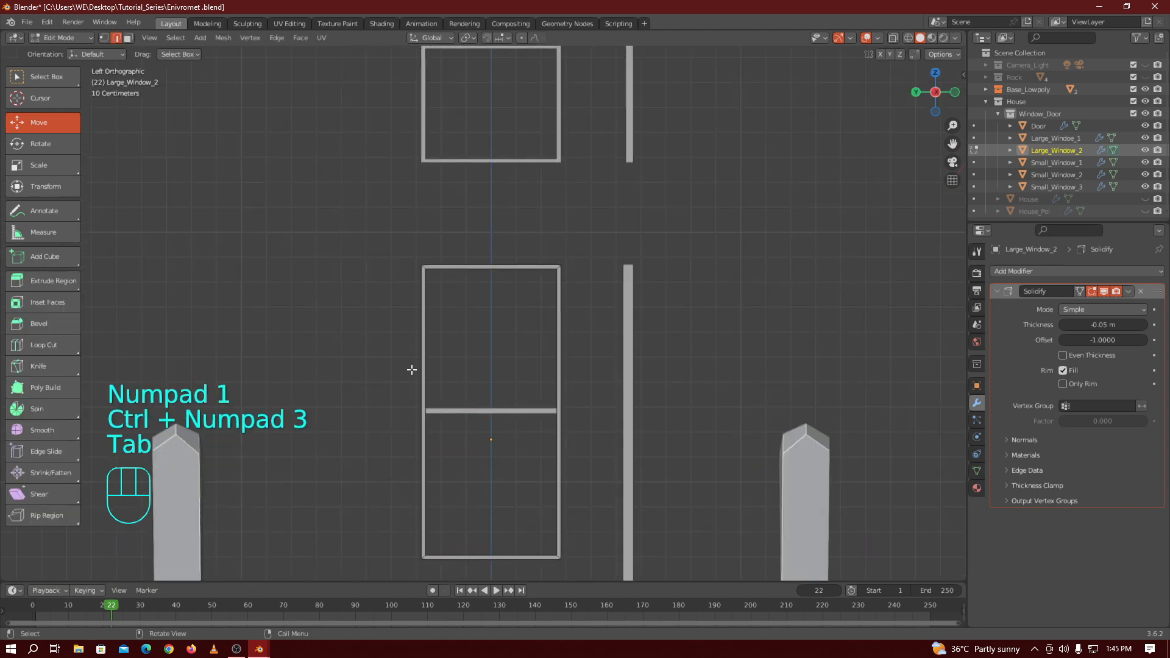
{"action": "left_click", "coordinate": [481, 271]}
{"action": "key", "text": "shift+d"}
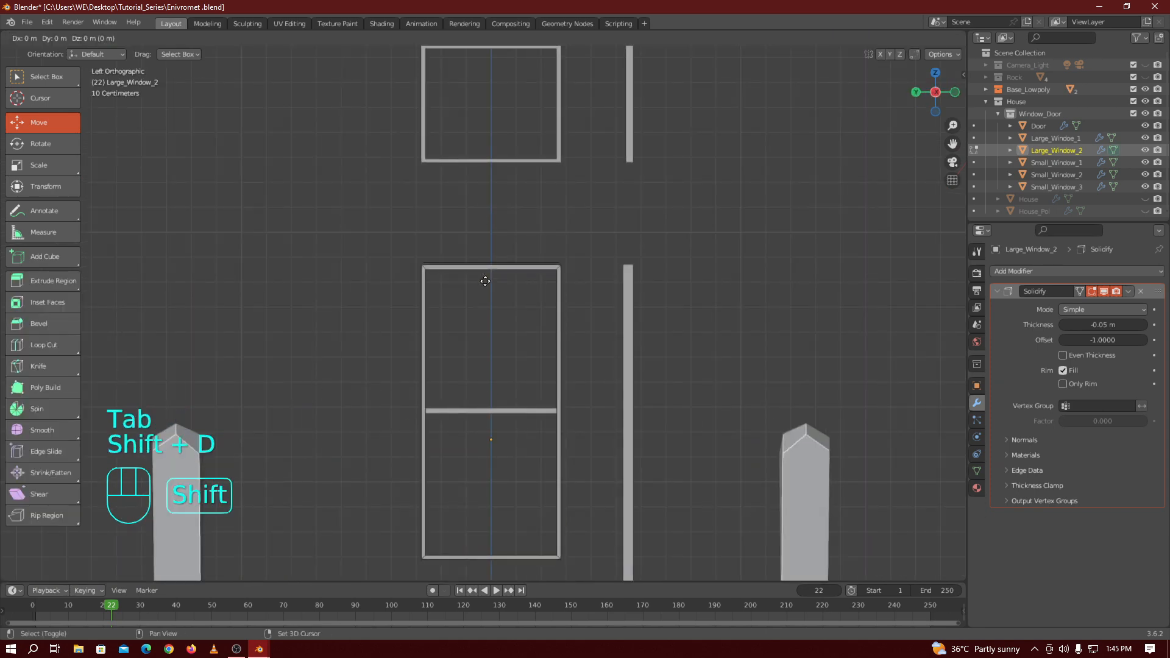
{"action": "key", "text": "z"}
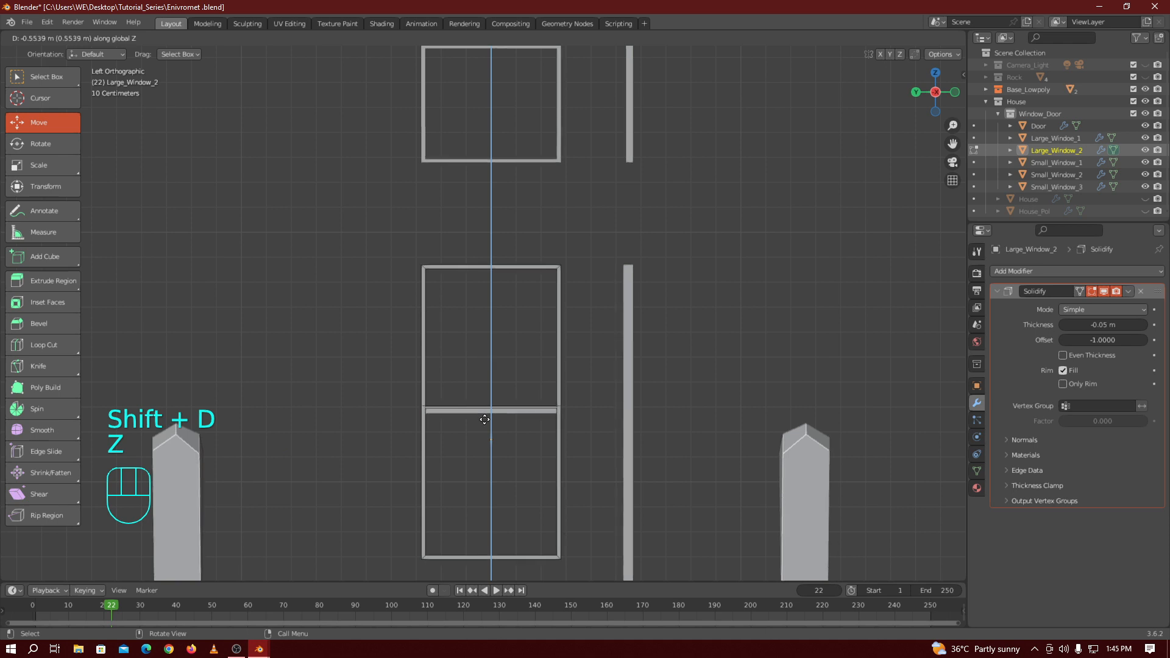
{"action": "key", "text": "KP_Decimal"}
{"action": "key", "text": "KP_5"}
{"action": "key", "text": "KP_8"}
{"action": "key", "text": "KP_0"}
{"action": "key", "text": "KP_Subtract"}
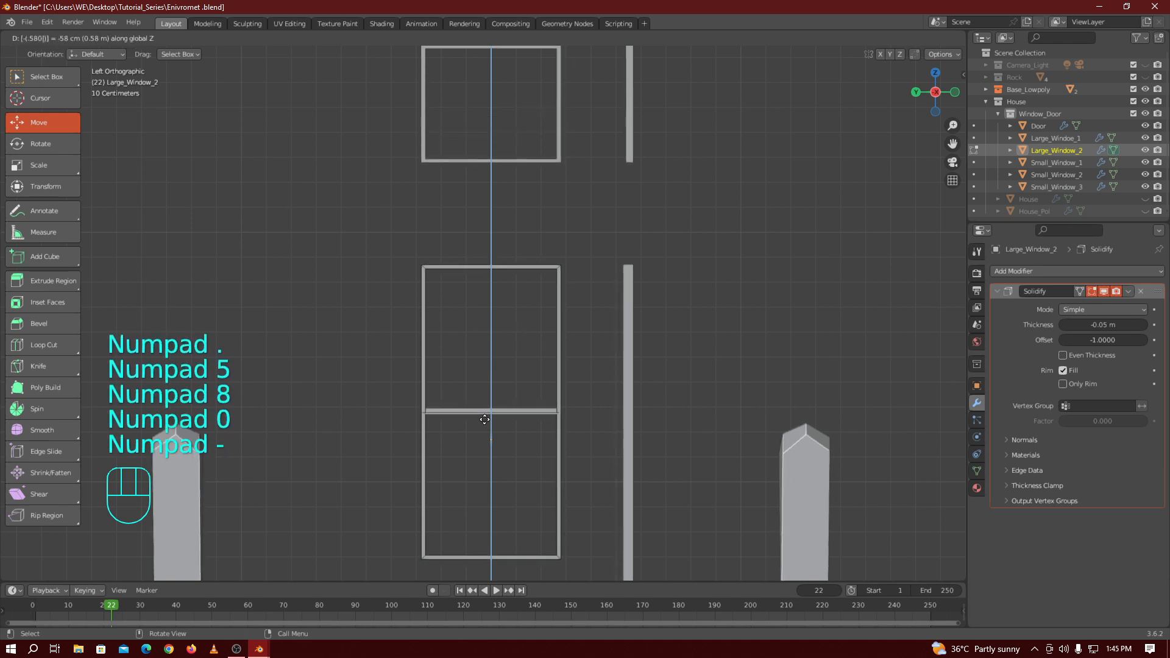
{"action": "key", "text": "KP_Enter"}
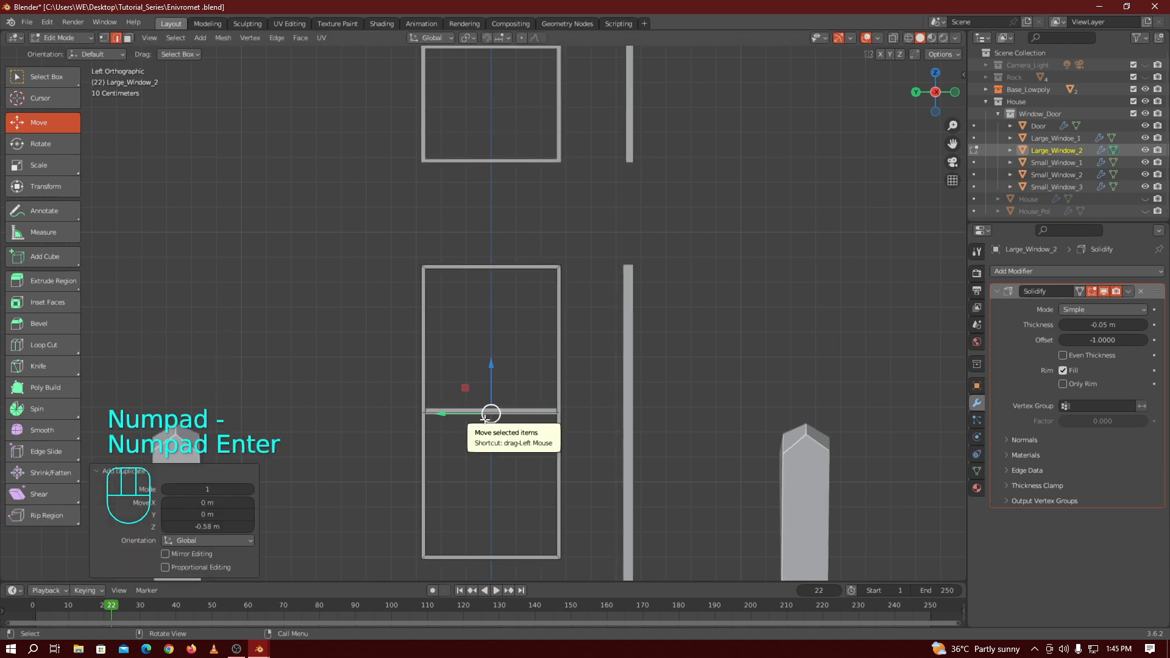
Extrude the duplicated edge of Large_Window_2 by 0.02 m along global Z to form its crossbar, and return to Object Mode
{"action": "key", "text": "e"}
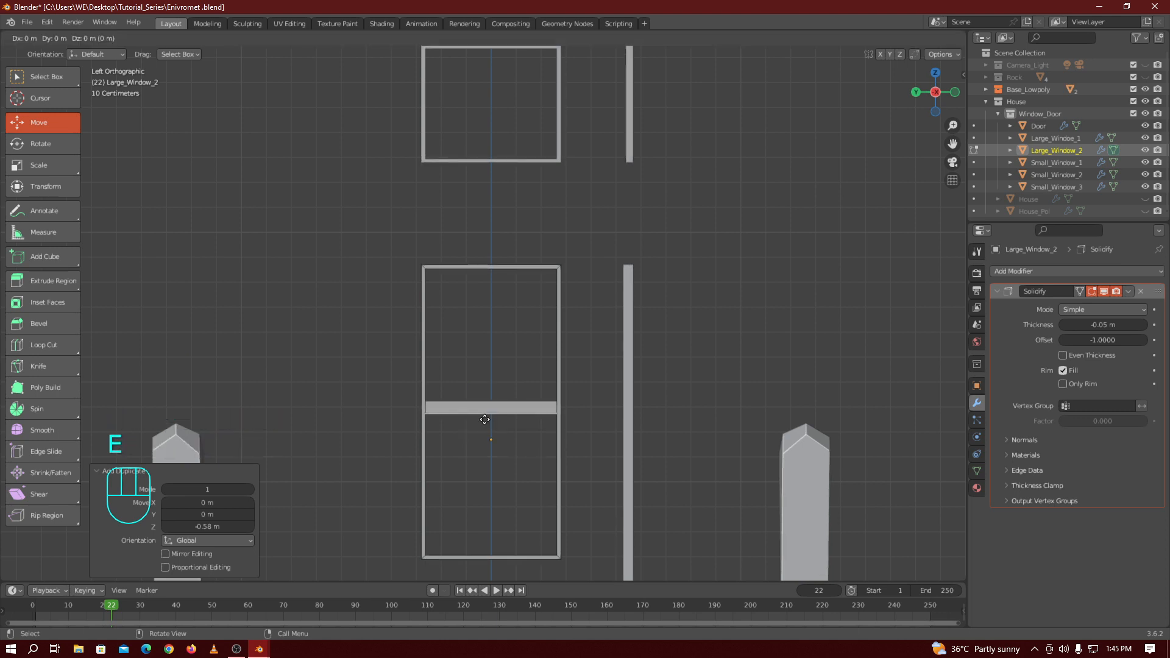
{"action": "key", "text": "z"}
{"action": "key", "text": "KP_Decimal"}
{"action": "key", "text": "KP_0"}
{"action": "key", "text": "KP_2"}
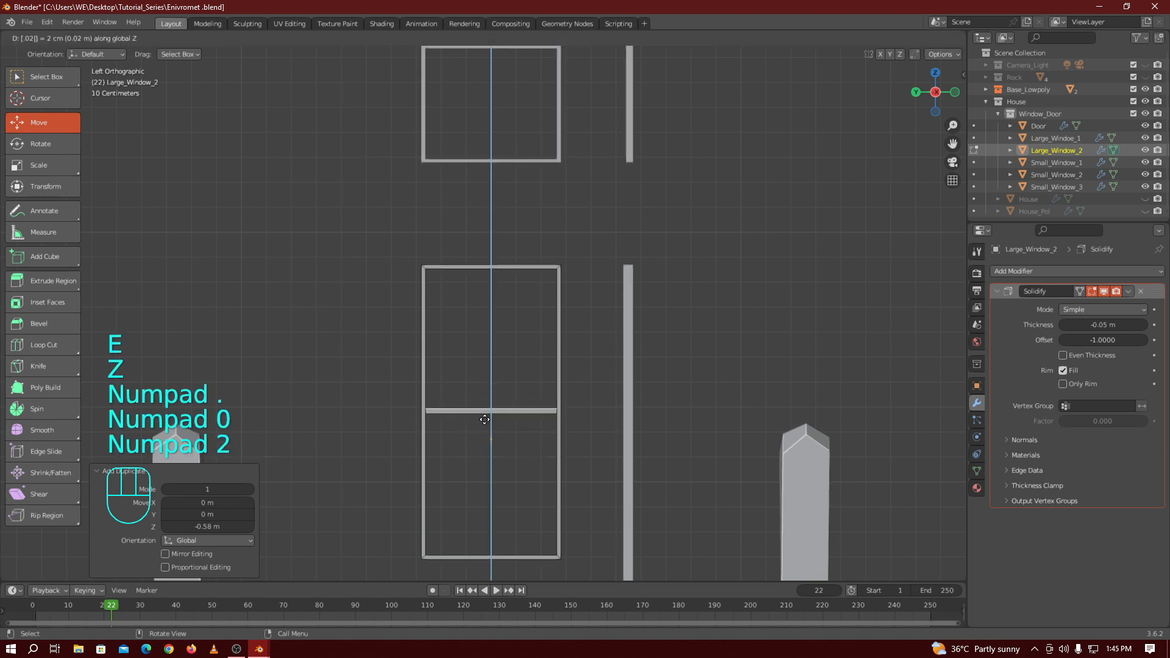
{"action": "key", "text": "KP_Enter"}
{"action": "key", "text": "Tab"}
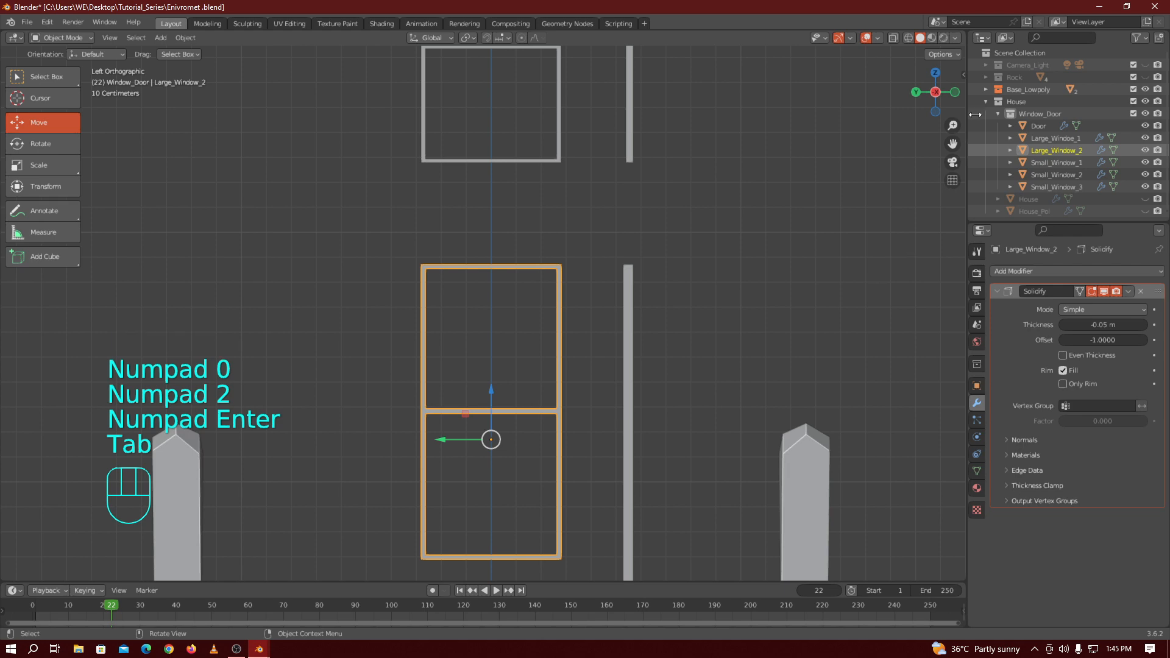
Inspect the crossbars of both large windows in perspective, and view the selected Door frame from the right and front
{"action": "left_click_drag", "start_coordinate": [957, 94], "coordinate": [650, 352]}
{"action": "left_click", "coordinate": [651, 352]}
{"action": "left_click", "coordinate": [484, 407]}
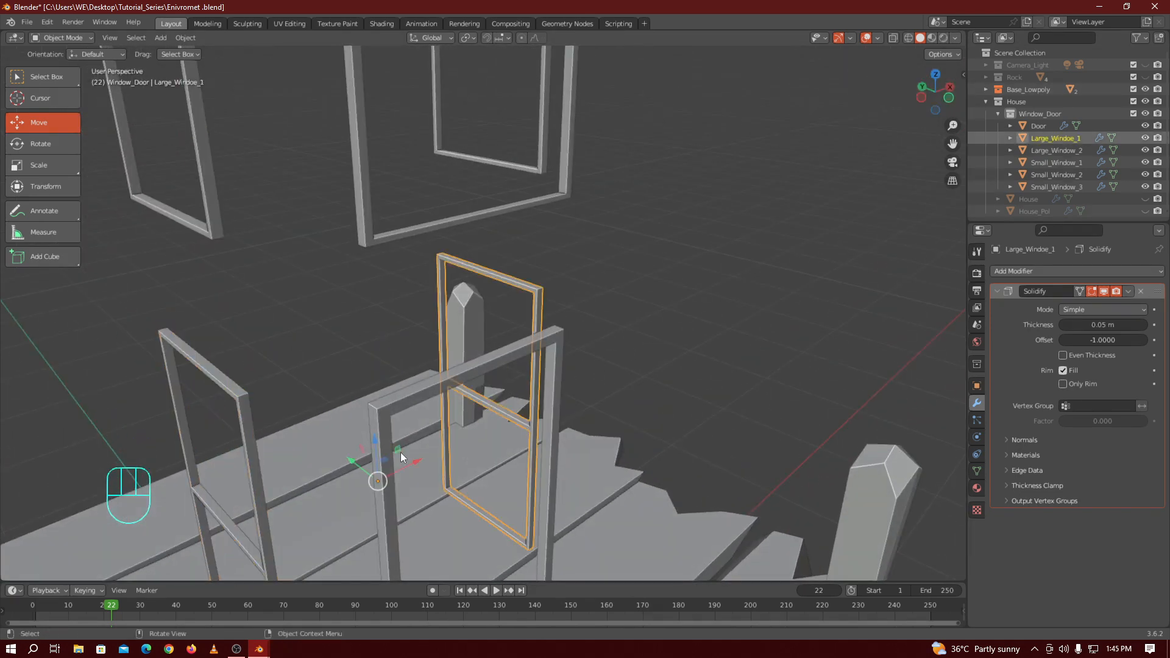
{"action": "left_click", "coordinate": [215, 532]}
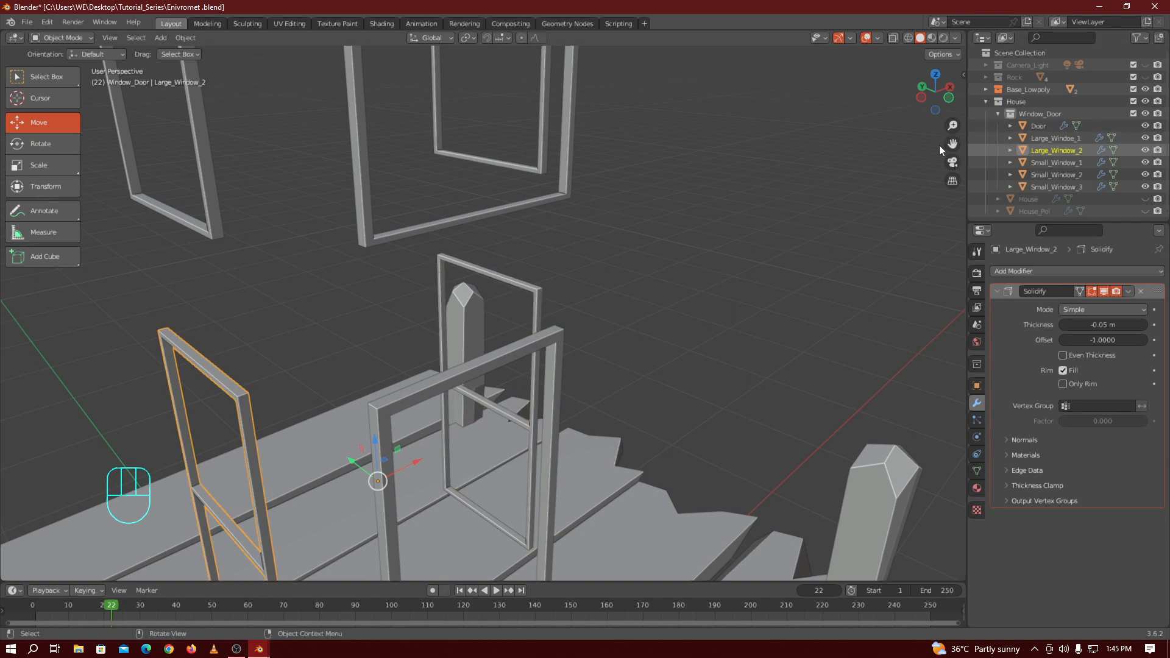
{"action": "left_click_drag", "start_coordinate": [952, 125], "coordinate": [465, 393]}
{"action": "left_click", "coordinate": [485, 342]}
{"action": "key", "text": "KP_3"}
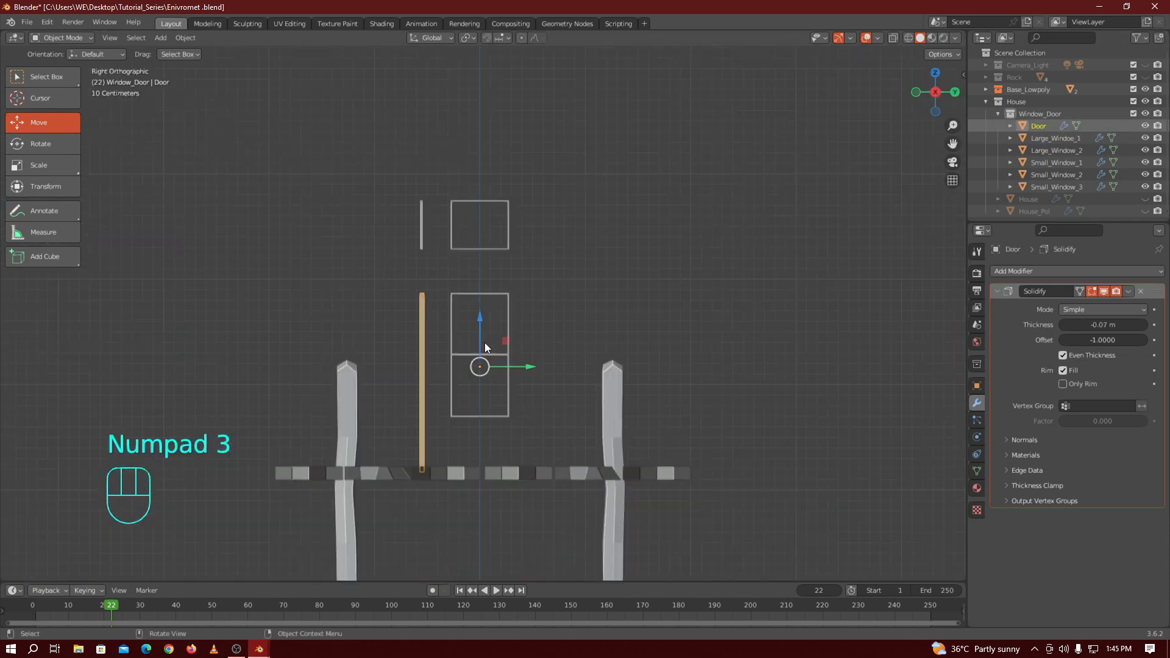
{"action": "key", "text": "KP_1"}
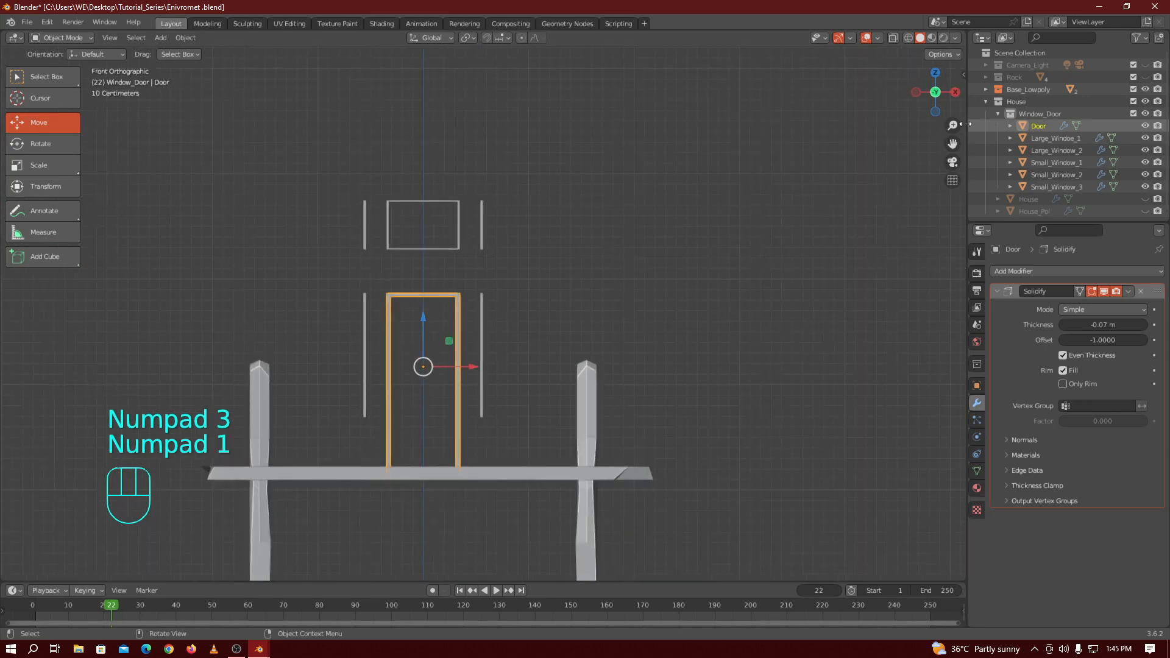
{"action": "middle_click_drag", "start_coordinate": [326, 409], "coordinate": [339, 371], "text": "shift"}
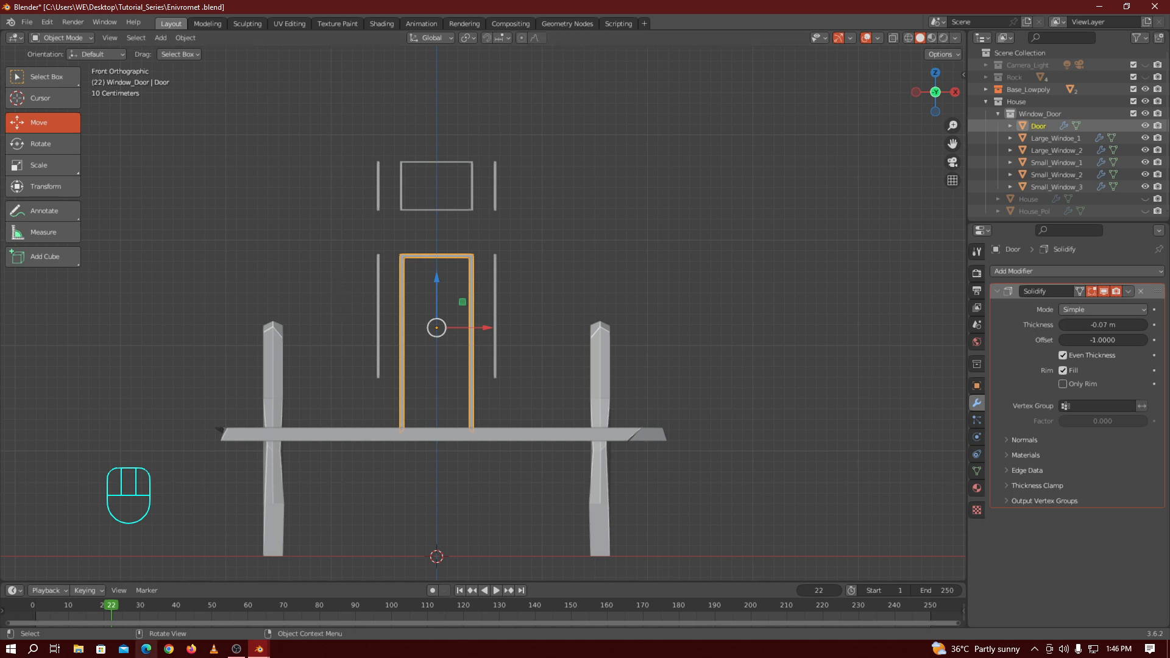
Switch to the finished house file to examine its door planks from several angles, and return to the Eniromet file
{"action": "mouse_move", "coordinate": [259, 648]}
{"action": "left_click", "coordinate": [312, 602]}
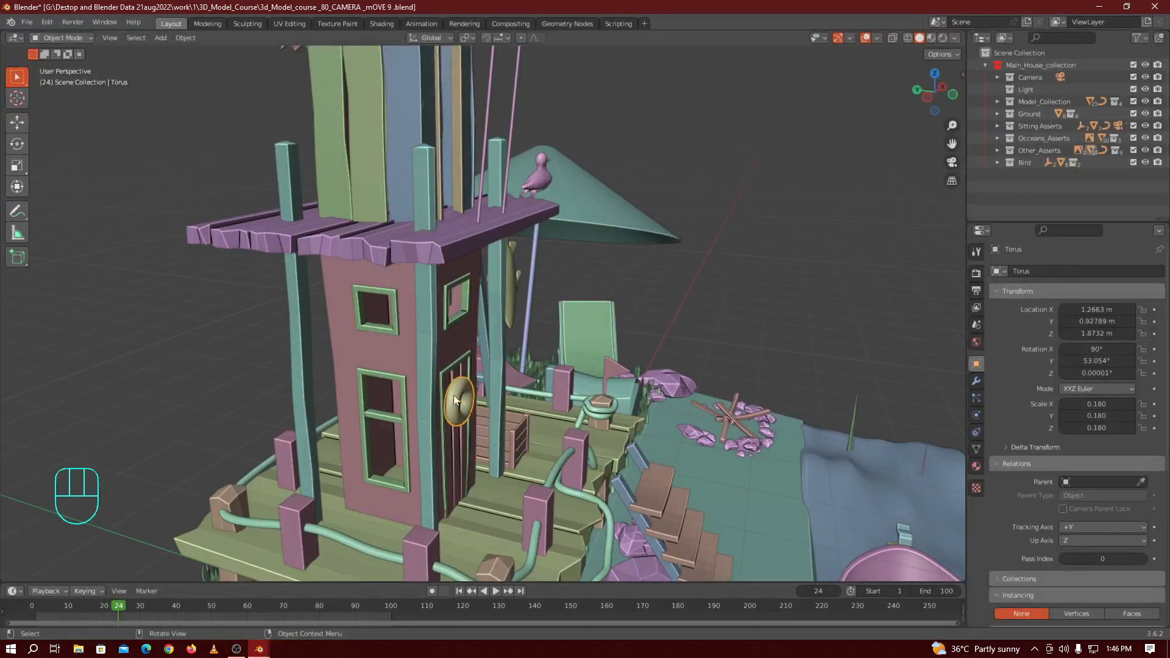
{"action": "left_click_drag", "start_coordinate": [934, 93], "coordinate": [944, 109]}
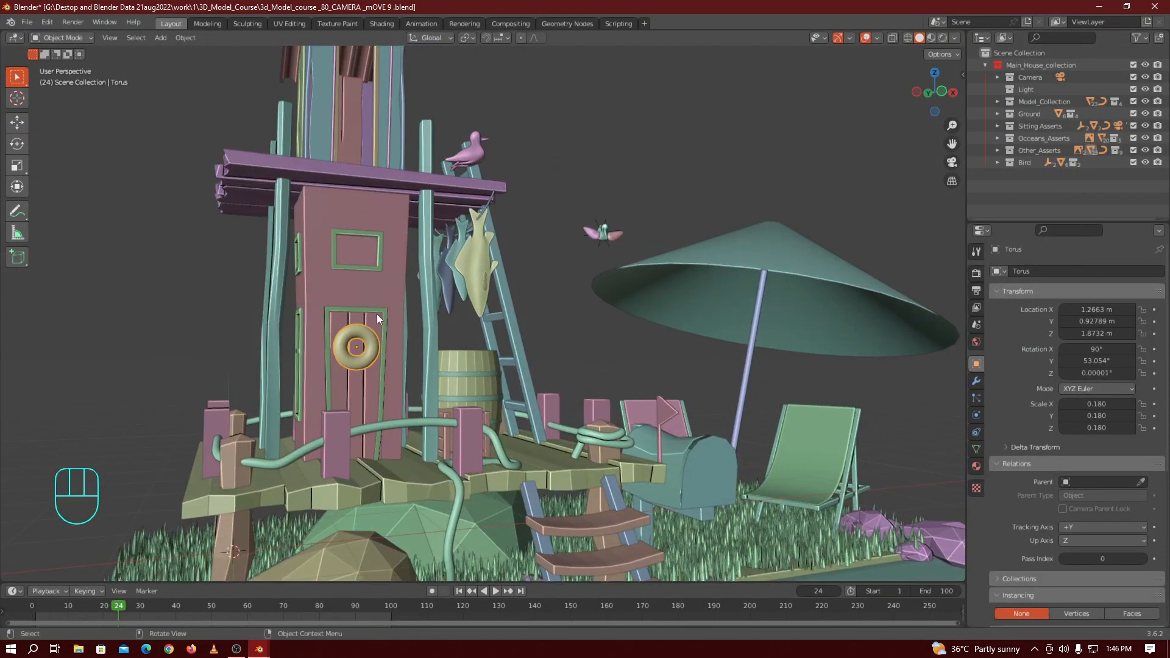
{"action": "left_click", "coordinate": [1099, 6]}
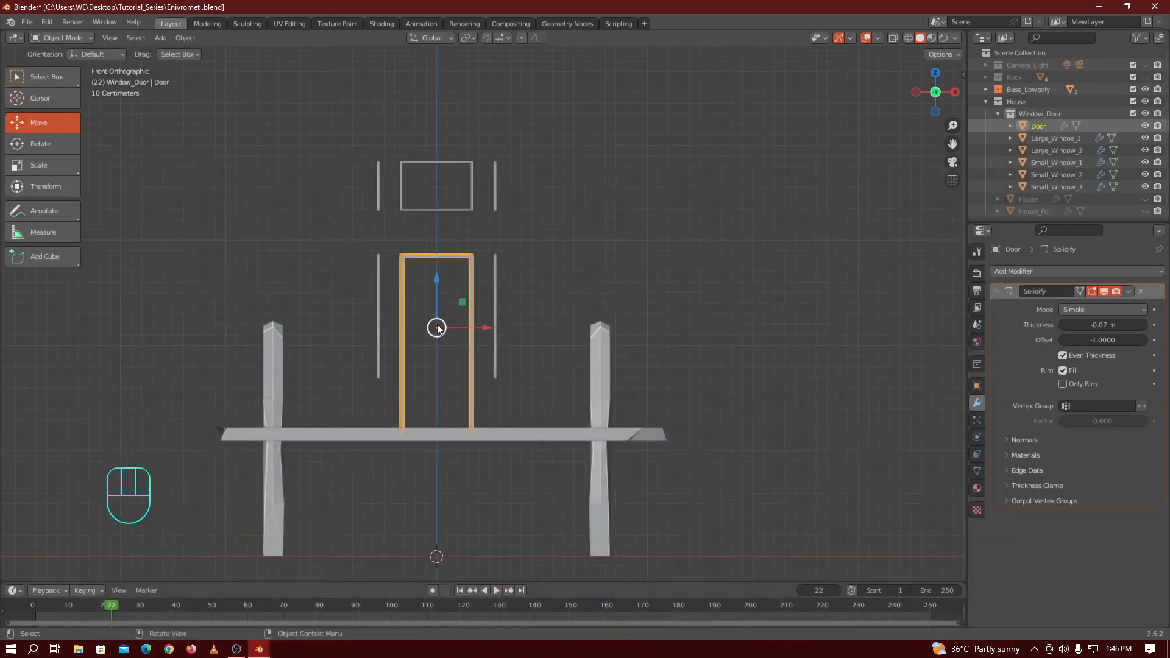
Add a cube at the world origin and rename it Door_Planks
{"action": "key", "text": "shift"}
{"action": "key", "text": "shift+c"}
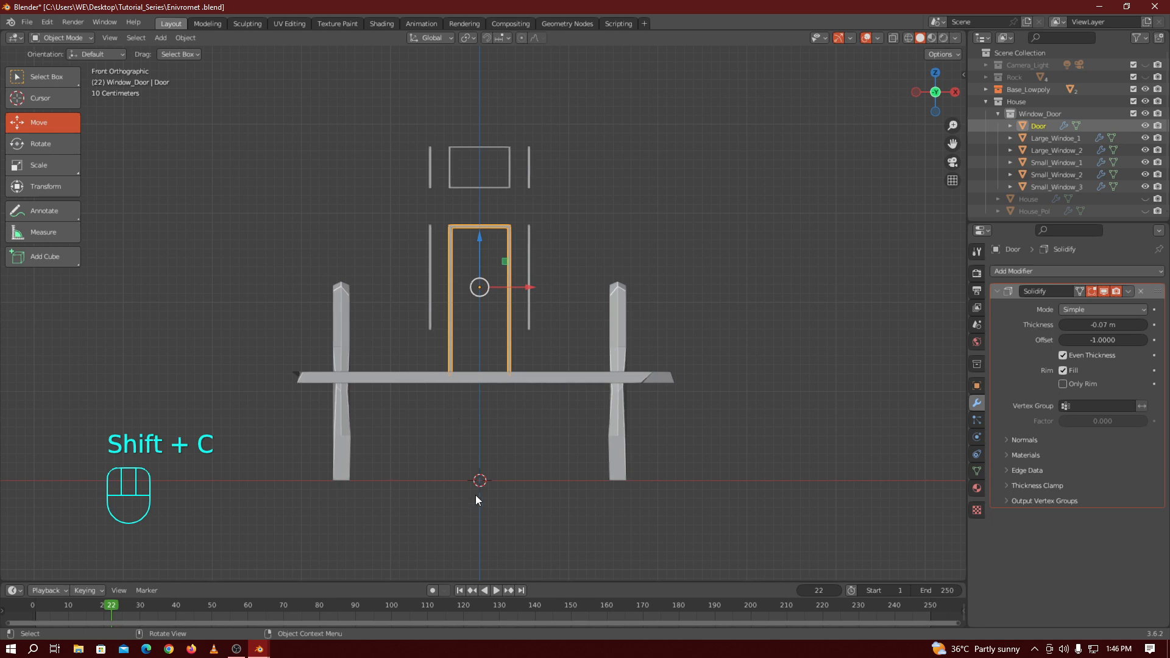
{"action": "key", "text": "shift+a"}
{"action": "mouse_move", "coordinate": [425, 304]}
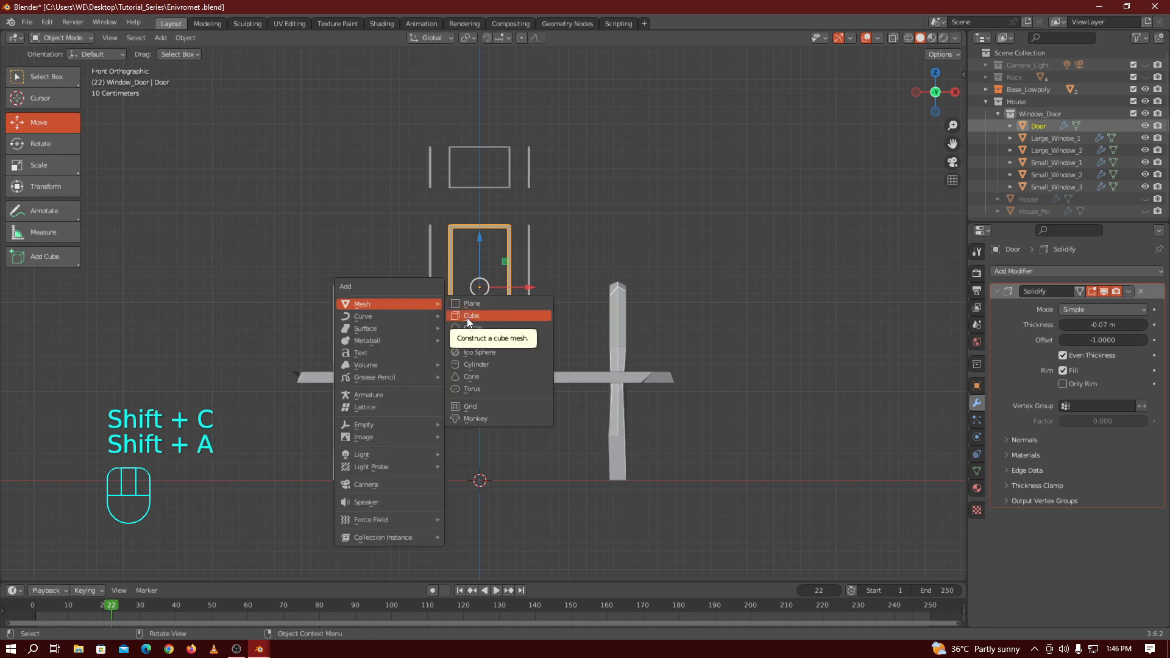
{"action": "left_click", "coordinate": [467, 317]}
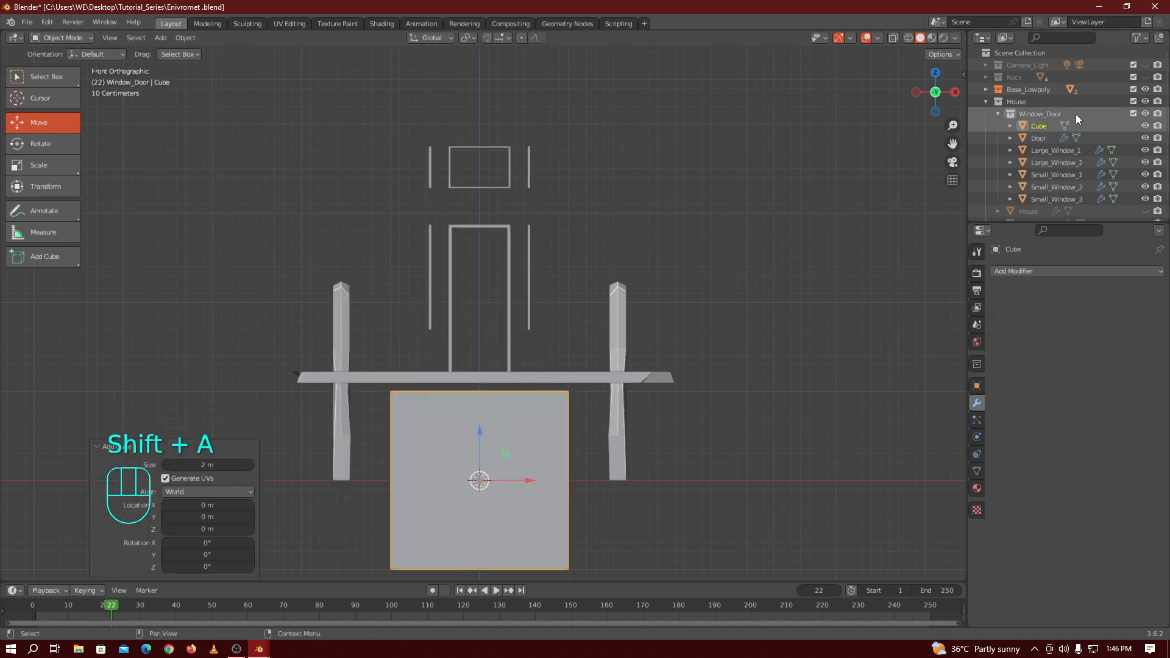
{"action": "double_click", "coordinate": [1039, 126]}
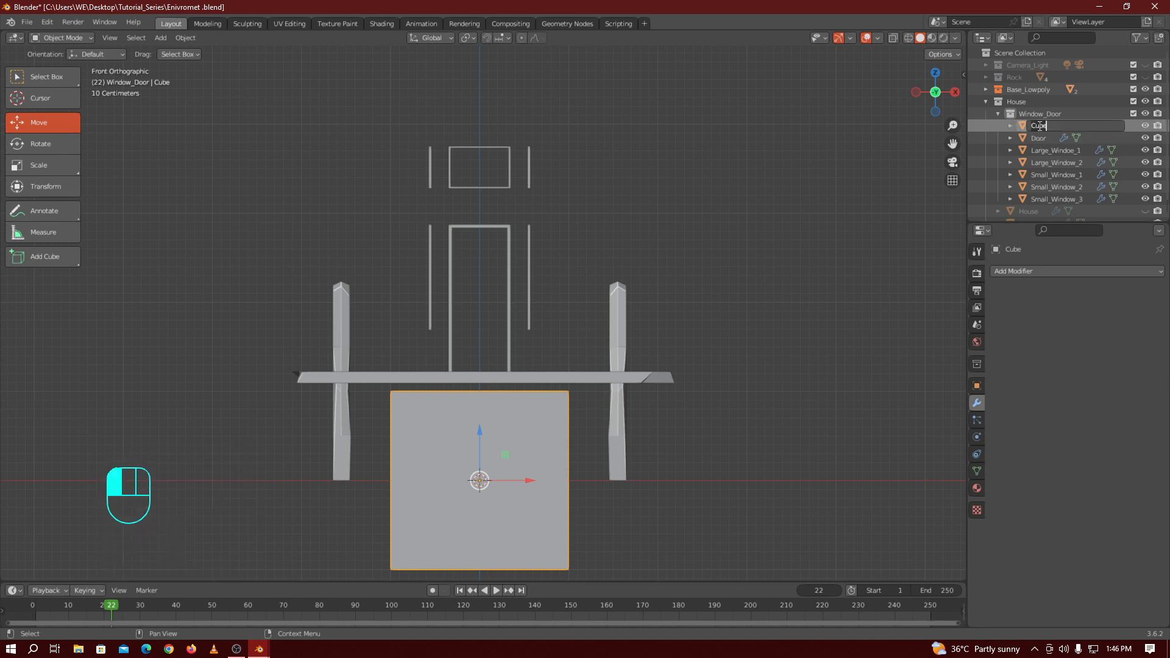
{"action": "type", "text": "Door_Planks"}
{"action": "key", "text": "Return"}
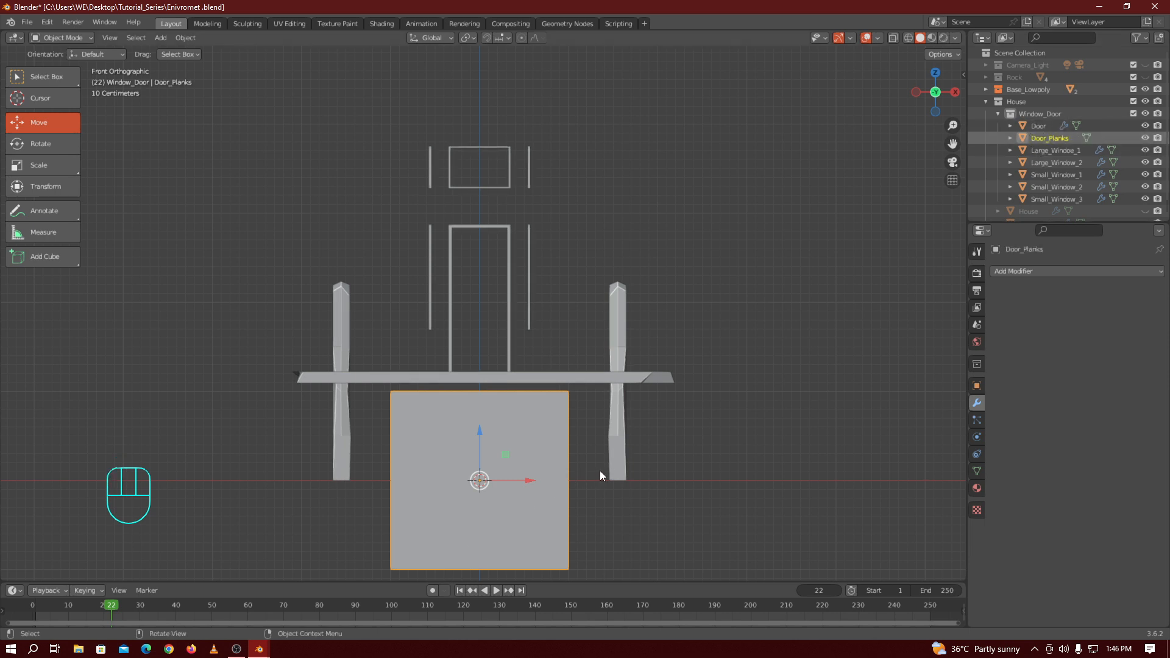
{"action": "key", "text": "KP_7"}
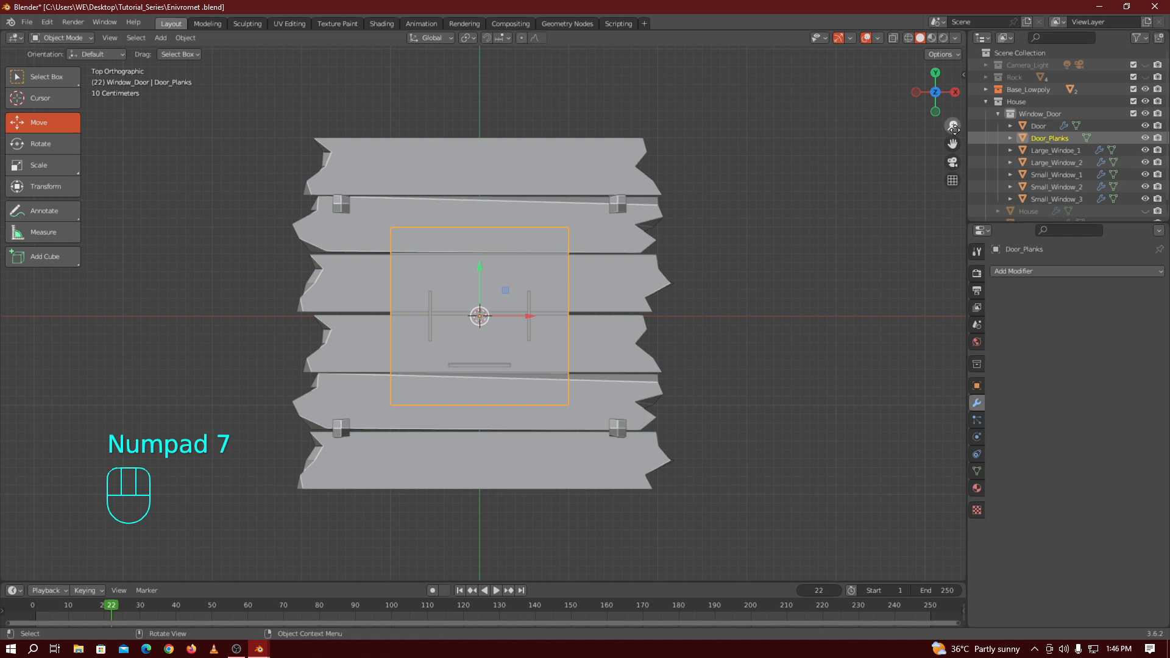
{"action": "mouse_move", "coordinate": [954, 129]}
{"action": "left_mouse_down"}
{"action": "mouse_move", "coordinate": [954, 79]}
{"action": "mouse_move", "coordinate": [954, 146]}
{"action": "left_mouse_up"}
{"action": "left_click_drag", "start_coordinate": [935, 91], "coordinate": [932, 118]}
{"action": "key", "text": "KP_1"}
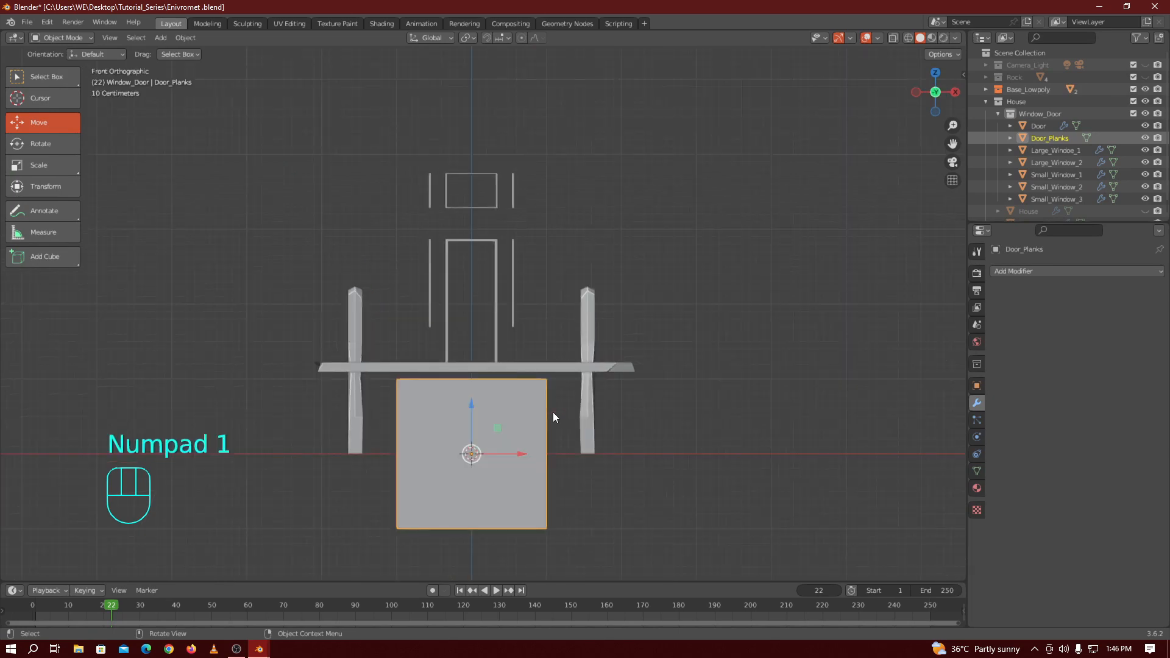
{"action": "key", "text": "Tab"}
{"action": "key", "text": "Tab"}
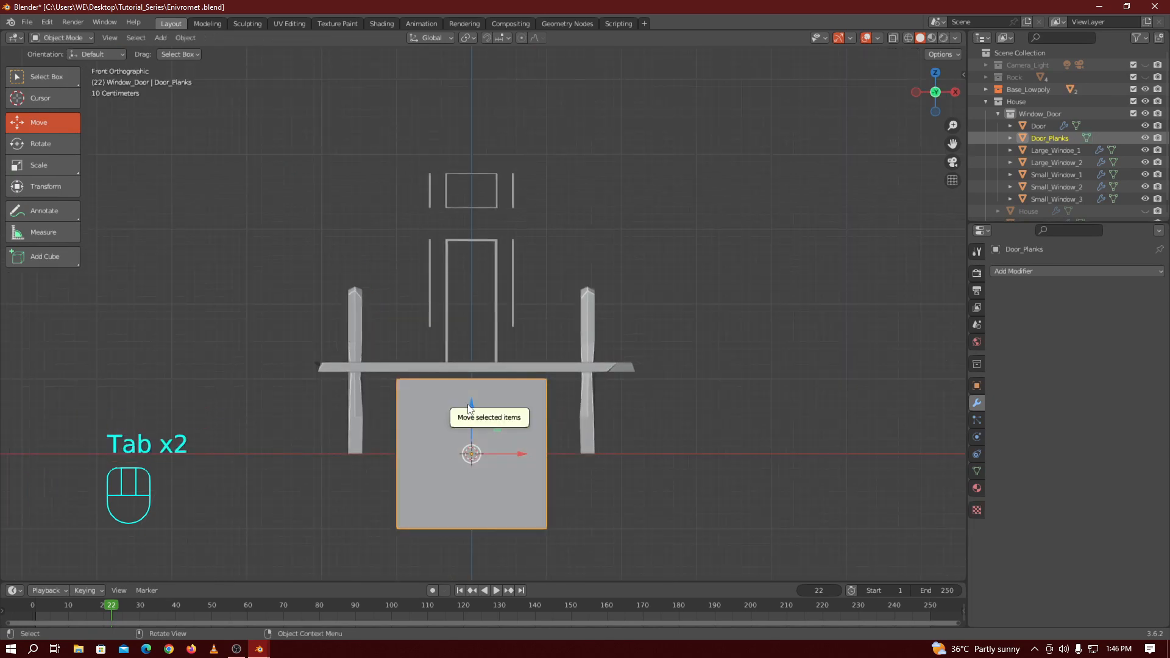
{"action": "key", "text": "g"}
{"action": "key", "text": "z"}
{"action": "key", "text": "KP_1"}
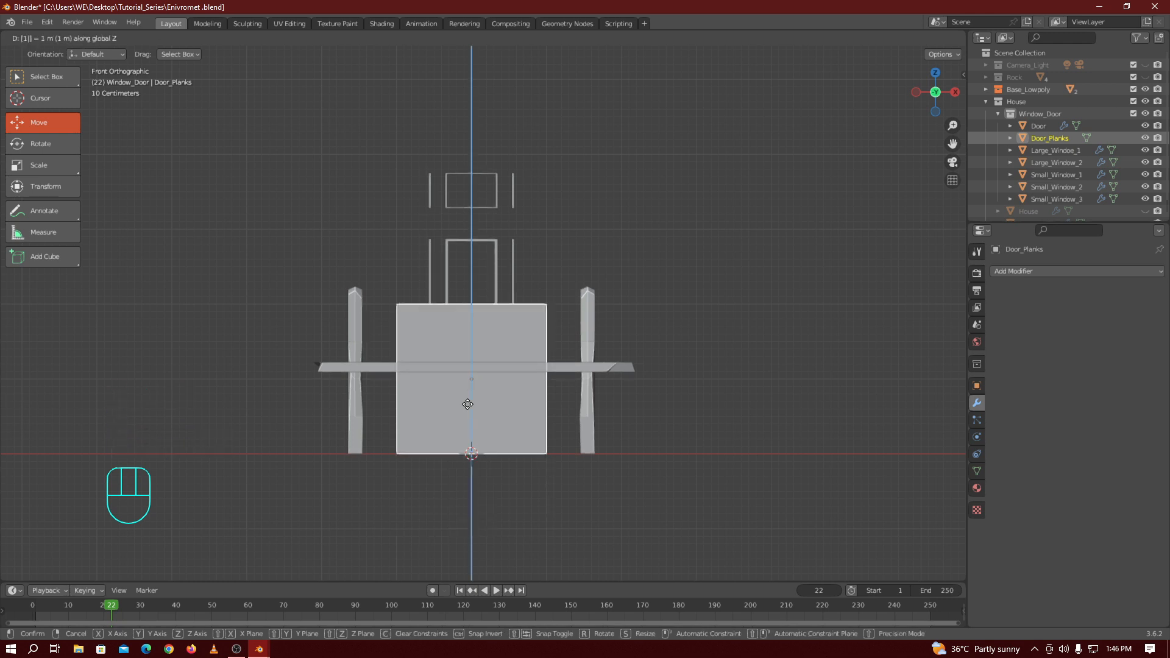
{"action": "key", "text": "KP_Enter"}
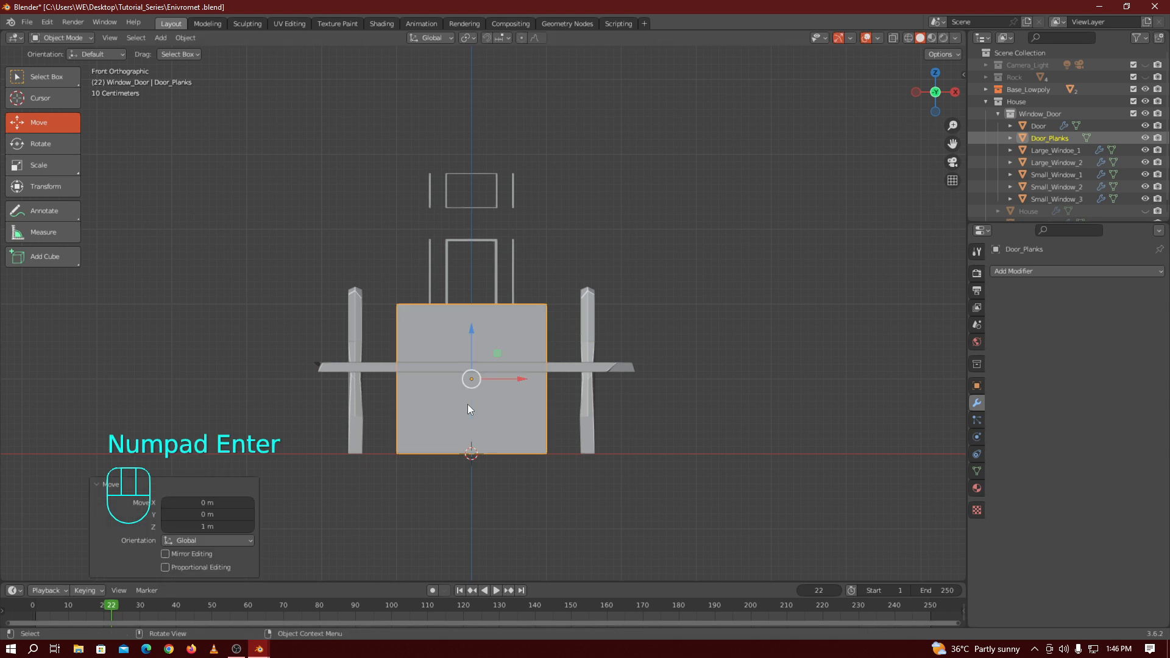
{"action": "left_click_drag", "start_coordinate": [469, 335], "coordinate": [470, 250]}
{"action": "right_click", "coordinate": [470, 250]}
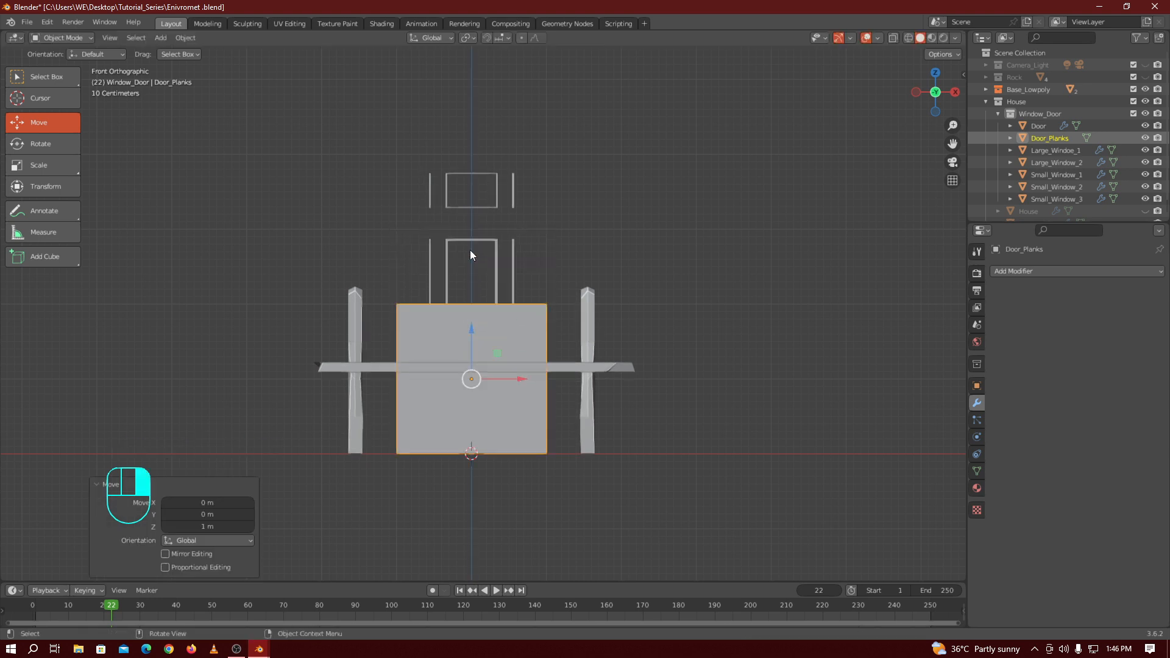
{"action": "key", "text": "ctrl+z"}
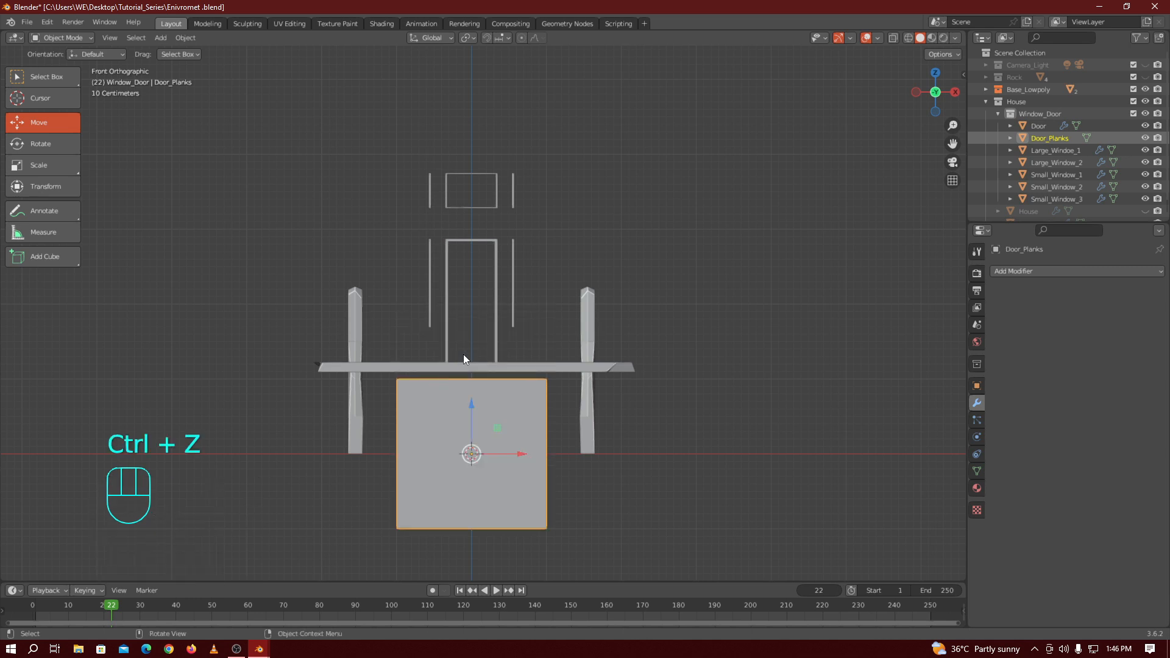
In Edit Mode, move the whole cube mesh up 1 m along global Z so the origin sits at its base, and return to Object Mode
{"action": "key", "text": "Tab"}
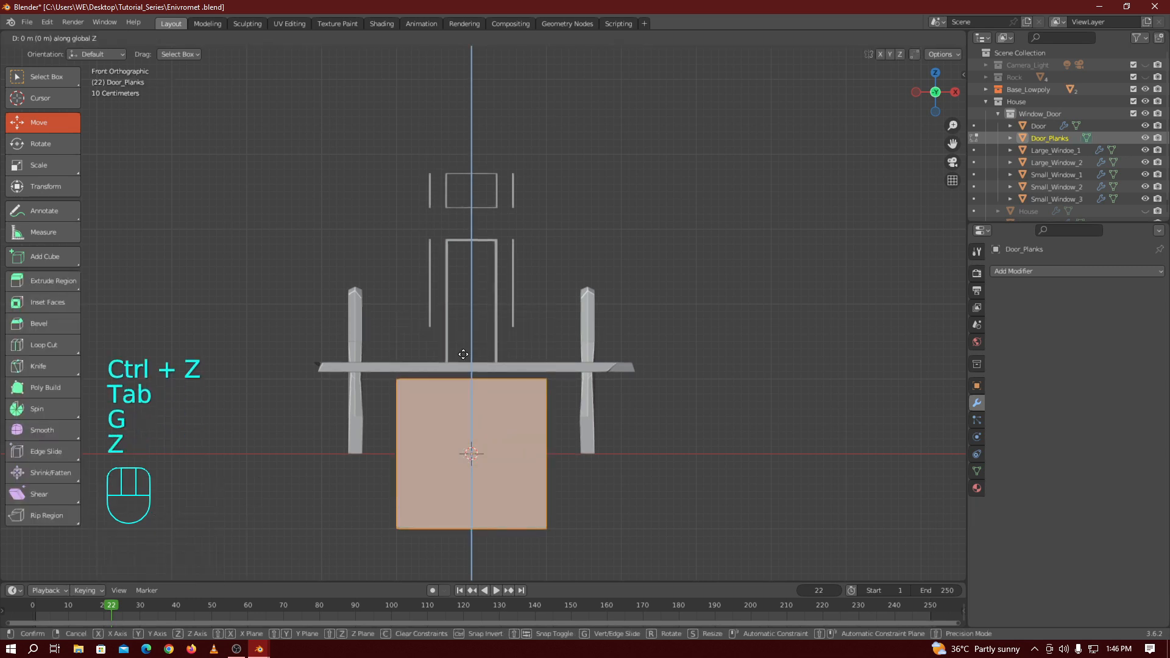
{"action": "key", "text": "KP_1"}
{"action": "key", "text": "KP_Enter"}
{"action": "key", "text": "Tab"}
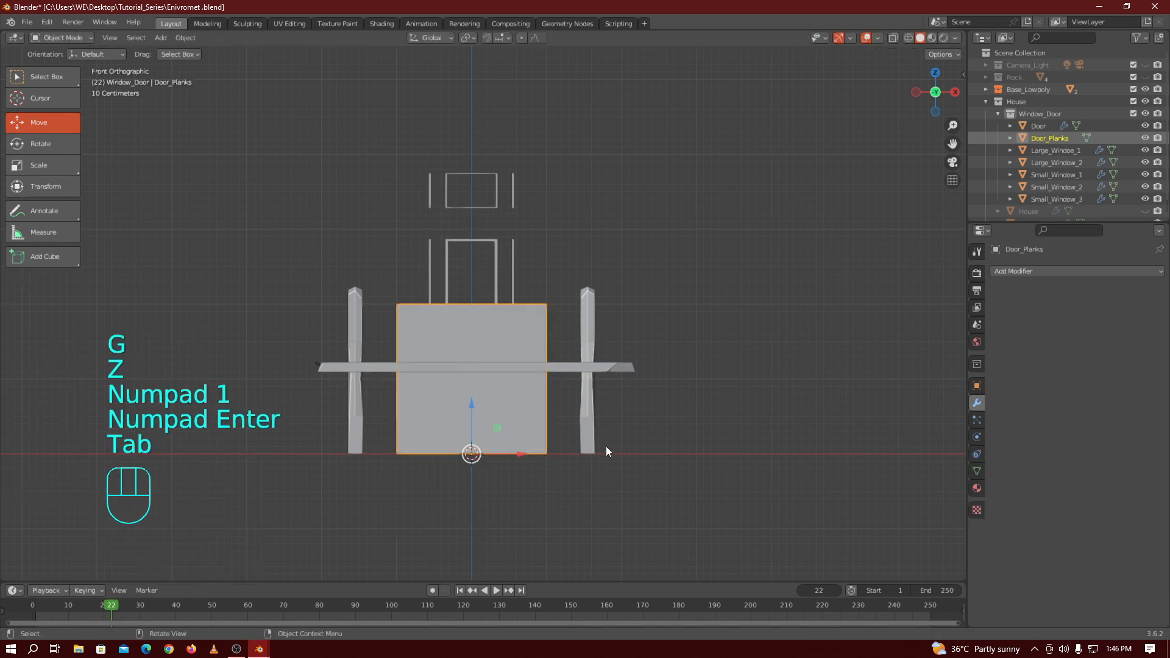
Scale Door_Planks to about 0.11 in X and Y while locking Z, and further thin it to about 0.2 along Y
{"action": "key", "text": "s"}
{"action": "key", "text": "shift+z"}
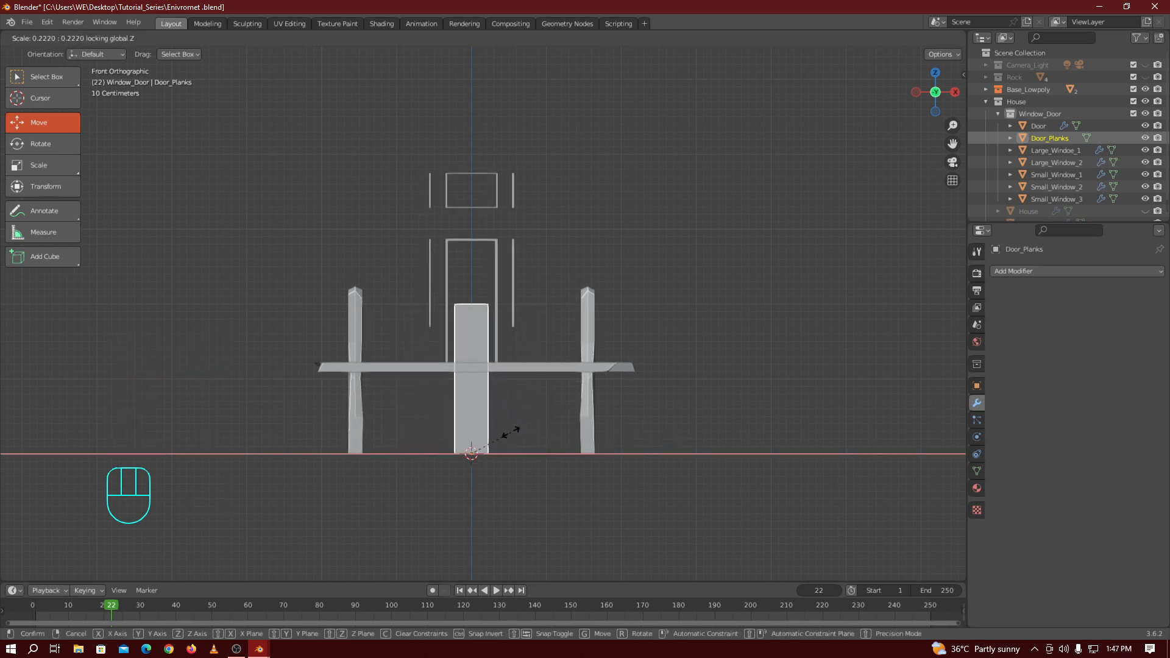
{"action": "left_click", "coordinate": [489, 439]}
{"action": "key", "text": "KP_3"}
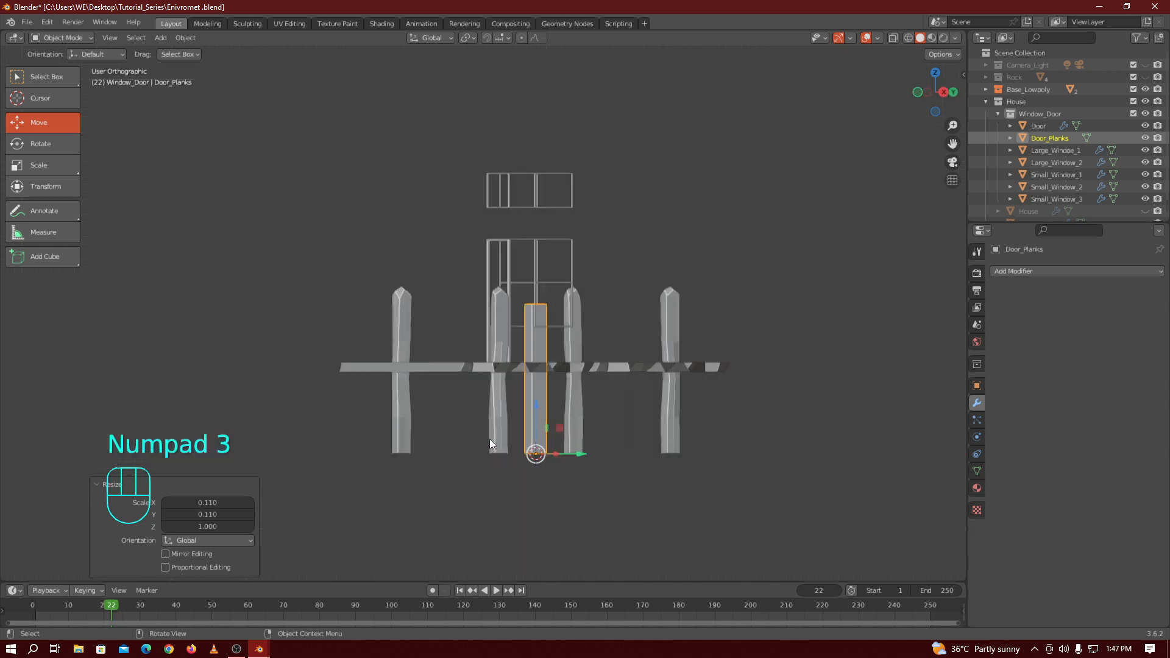
{"action": "key", "text": "s"}
{"action": "key", "text": "y"}
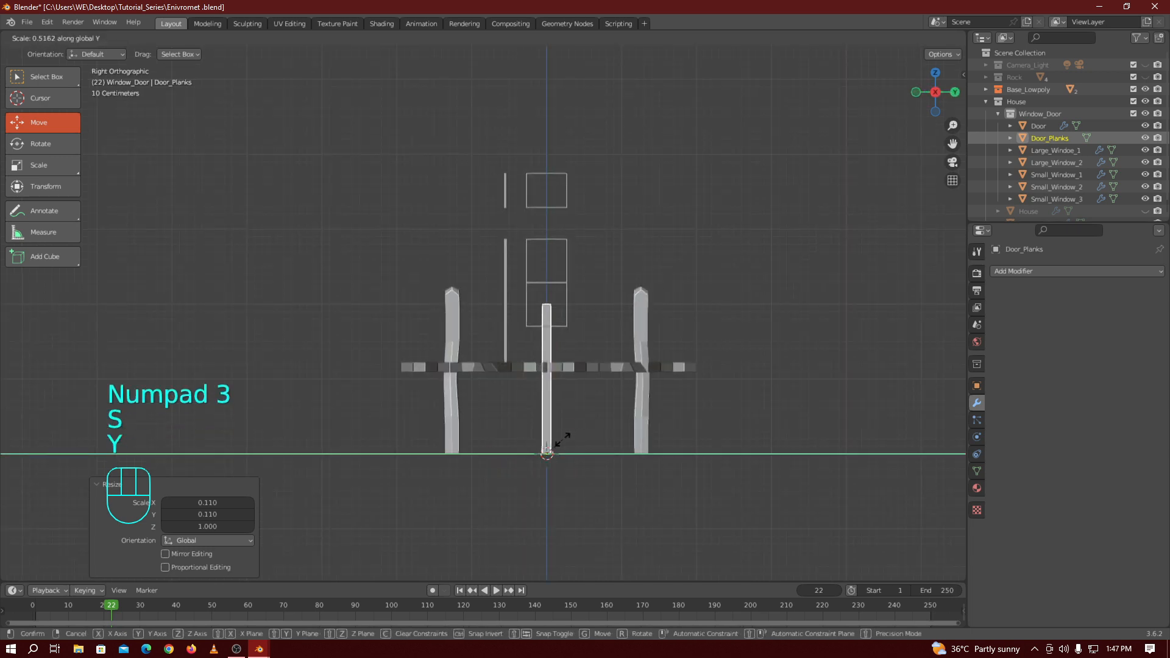
{"action": "left_click", "coordinate": [547, 451]}
In Edit Mode, raise the plank about 1.07 m, scale it to about 0.83 along Z, and lower it about 0.05 m to fit the door frame's height
{"action": "key", "text": "KP_1"}
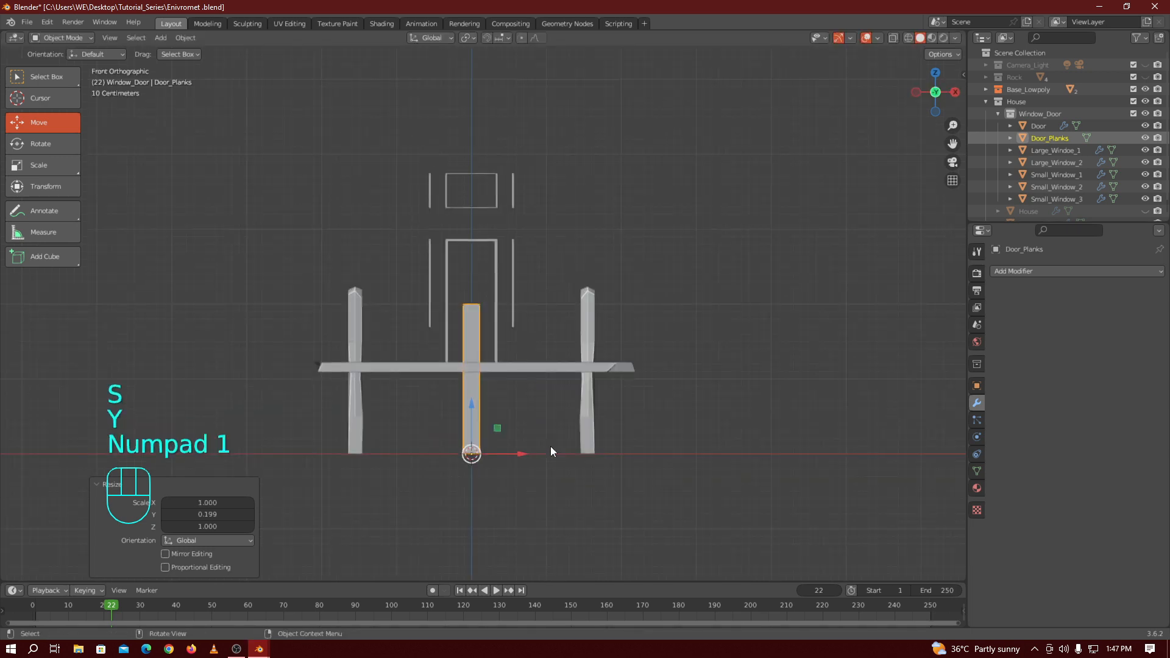
{"action": "left_click_drag", "start_coordinate": [949, 125], "coordinate": [948, 113]}
{"action": "key", "text": "Tab"}
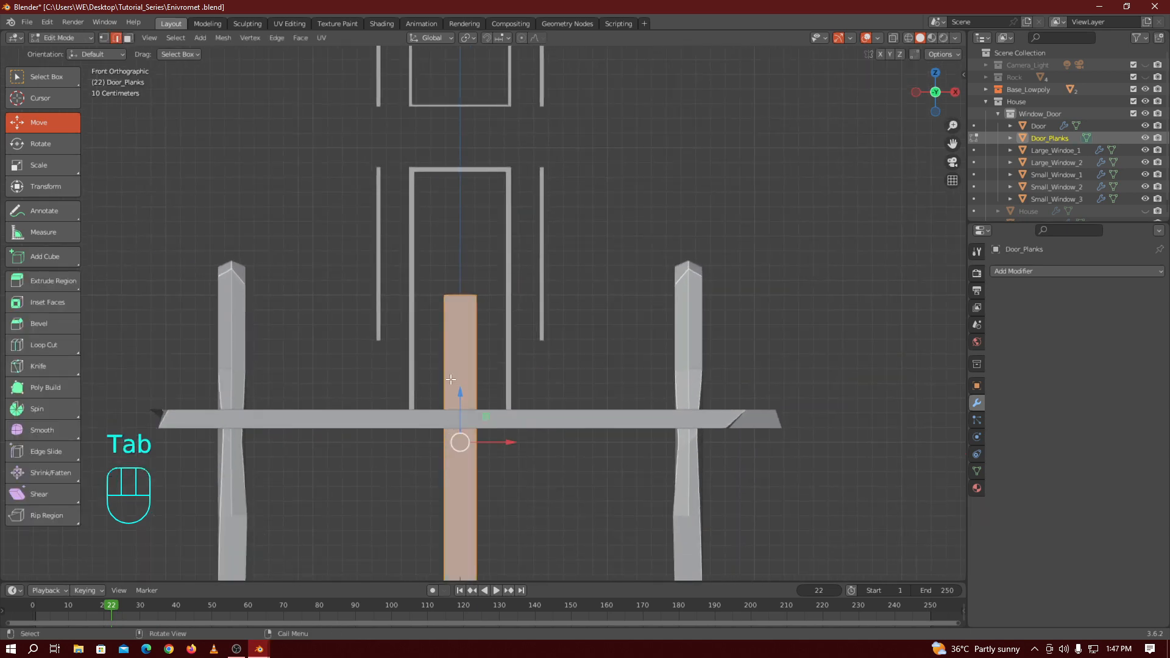
{"action": "left_click_drag", "start_coordinate": [456, 385], "coordinate": [471, 215]}
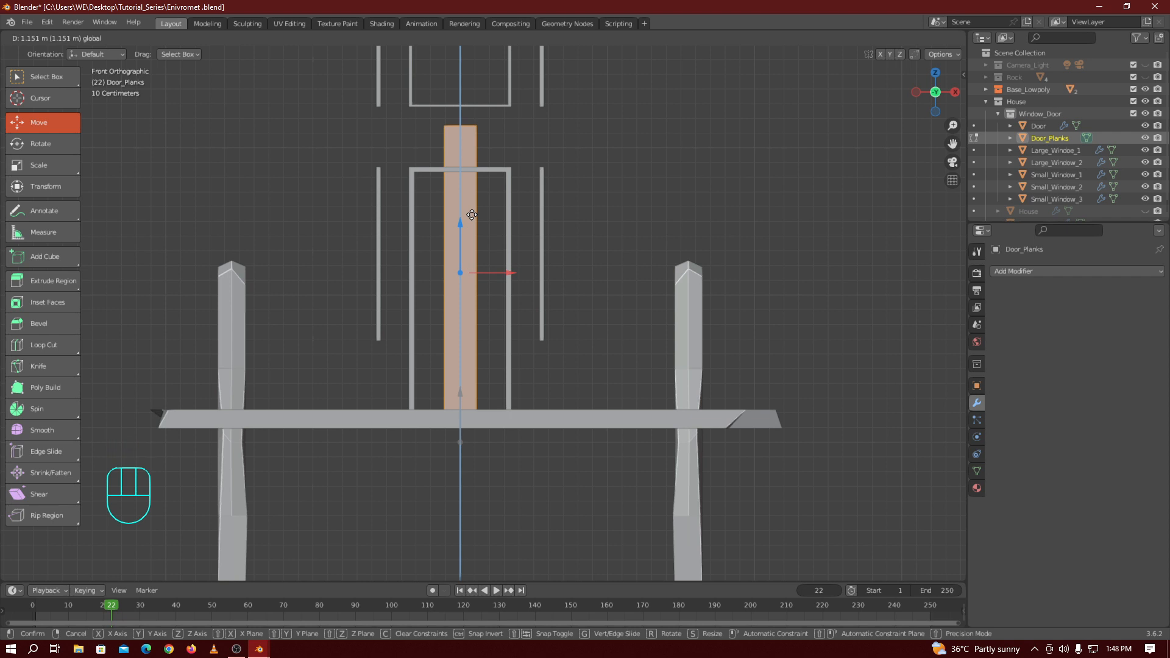
{"action": "mouse_move", "coordinate": [472, 214]}
{"action": "left_mouse_down"}
{"action": "mouse_move", "coordinate": [460, 189]}
{"action": "mouse_move", "coordinate": [486, 198]}
{"action": "mouse_move", "coordinate": [488, 226]}
{"action": "left_mouse_up"}
{"action": "key", "text": "s"}
{"action": "key", "text": "z"}
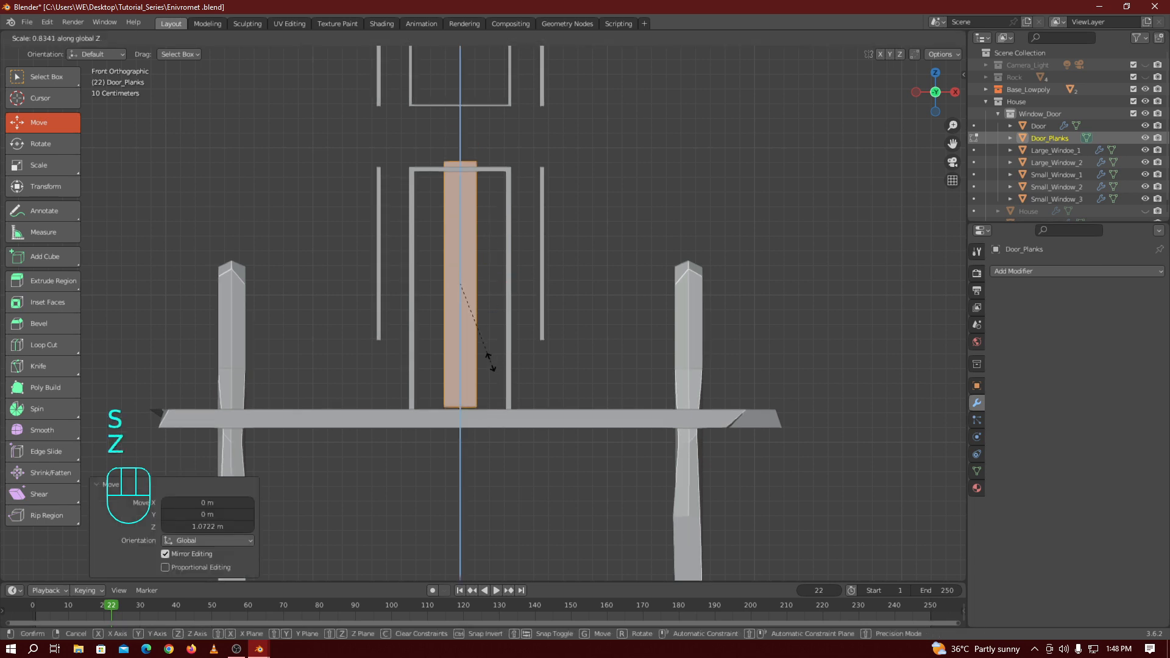
{"action": "left_click", "coordinate": [485, 361]}
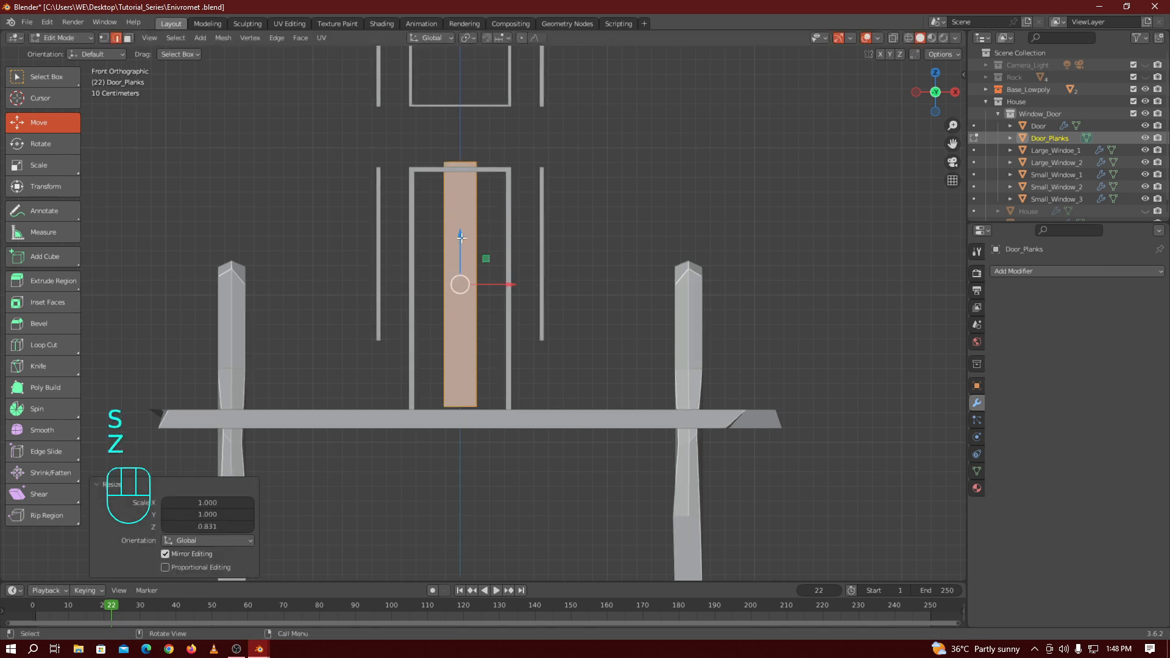
{"action": "left_click_drag", "start_coordinate": [462, 238], "coordinate": [461, 246]}
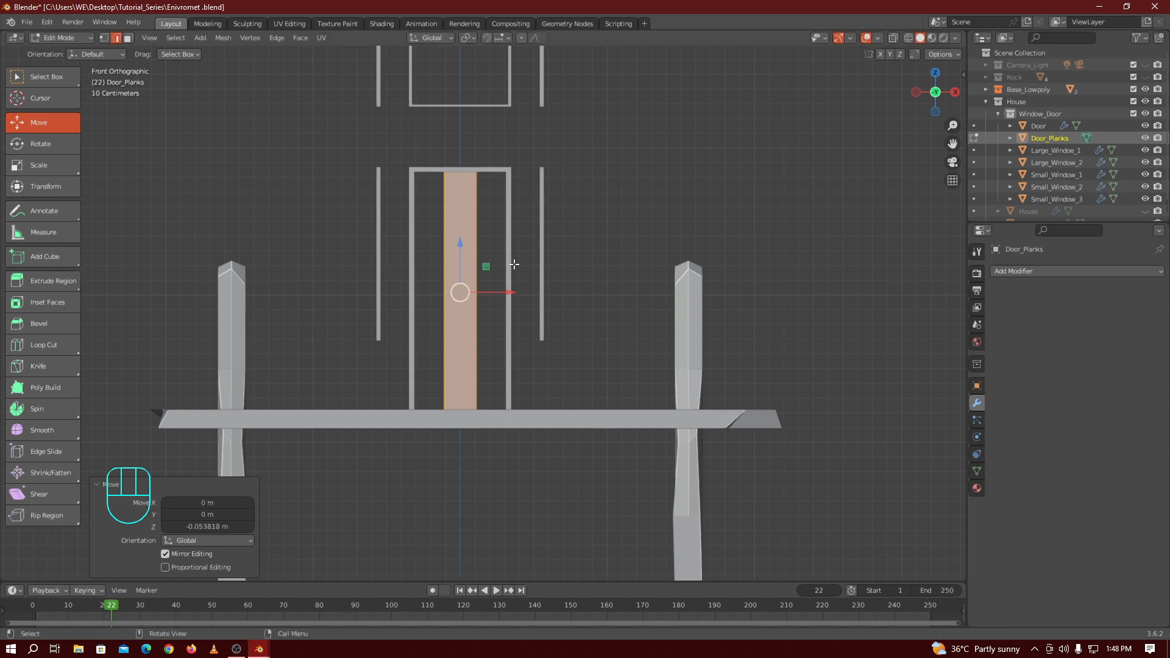
Move the plank about -0.546 m along global Y into the plane of the door frame
{"action": "left_click_drag", "start_coordinate": [938, 92], "coordinate": [889, 137]}
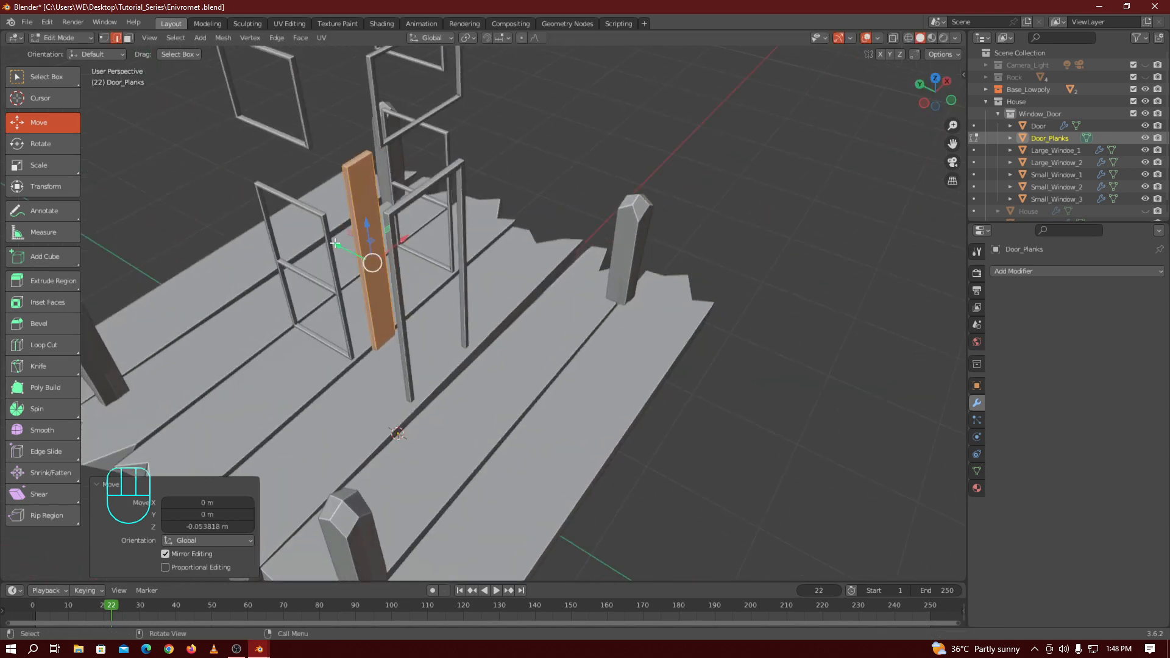
{"action": "left_click_drag", "start_coordinate": [335, 243], "coordinate": [390, 293]}
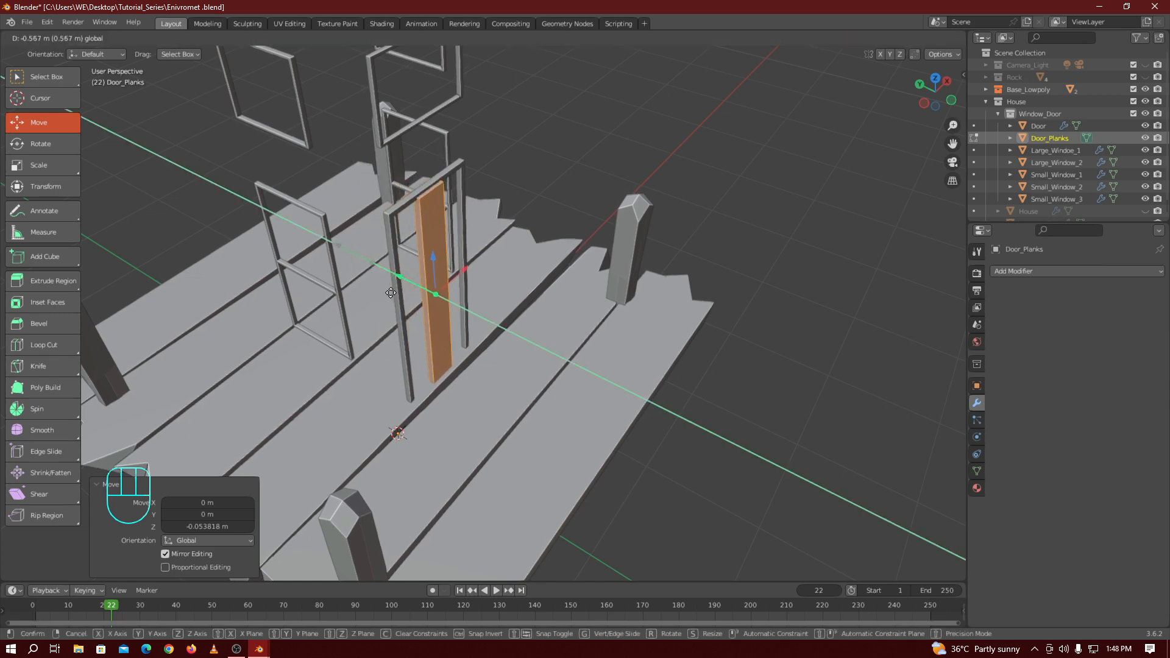
{"action": "left_click", "coordinate": [391, 292]}
Thin the plank to about 0.743 along global Y and fine-tune its Y thickness by a factor of about 1.025
{"action": "left_click_drag", "start_coordinate": [935, 91], "coordinate": [917, 106]}
{"action": "key", "text": "s"}
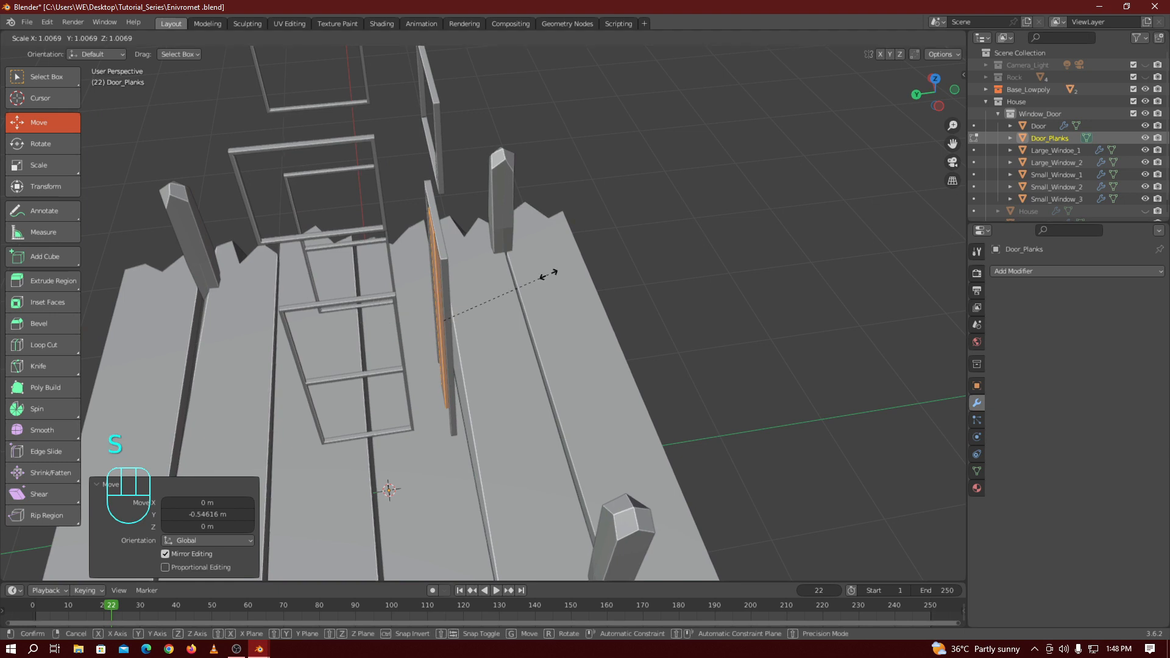
{"action": "key", "text": "y"}
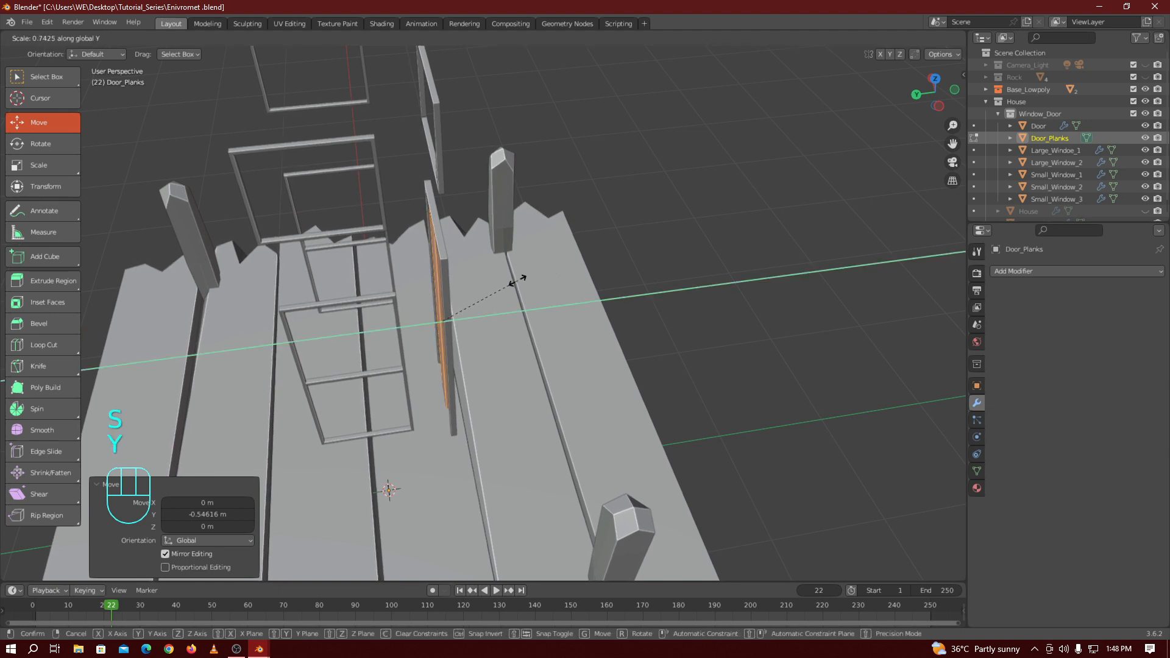
{"action": "left_click", "coordinate": [518, 280]}
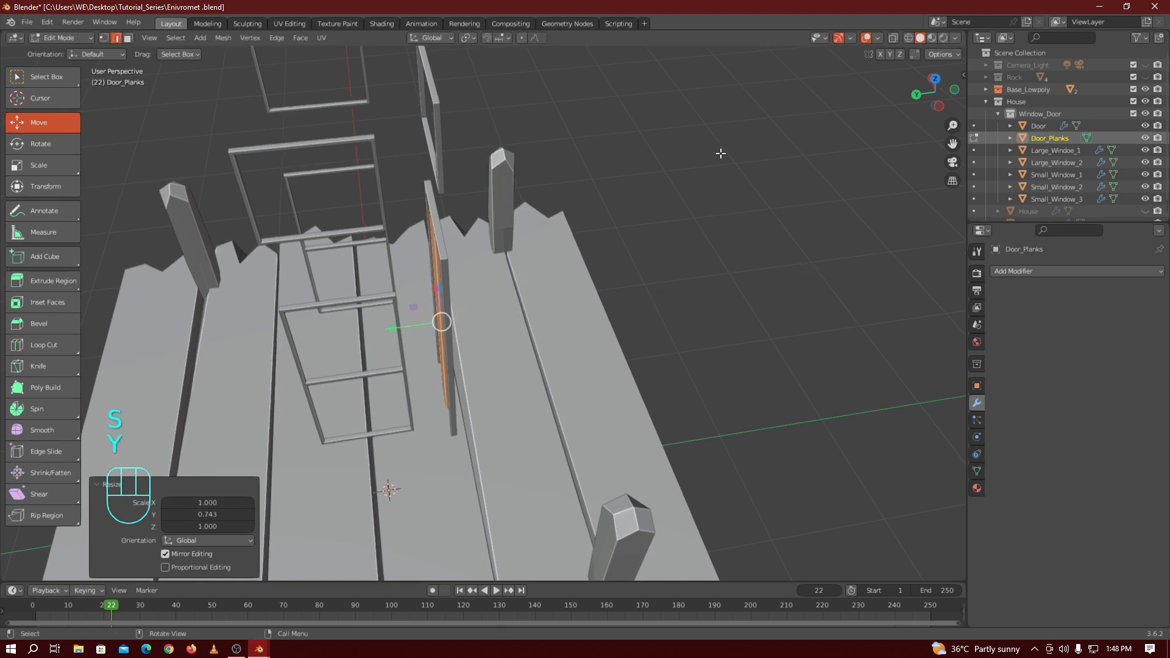
{"action": "left_click", "coordinate": [61, 166]}
{"action": "left_click_drag", "start_coordinate": [394, 327], "coordinate": [396, 328]}
Shift the plank about -0.203 m along global X against the left side of the door frame, check it in perspective, and return to Object Mode
{"action": "left_click_drag", "start_coordinate": [952, 125], "coordinate": [954, 94]}
{"action": "key", "text": "KP_1"}
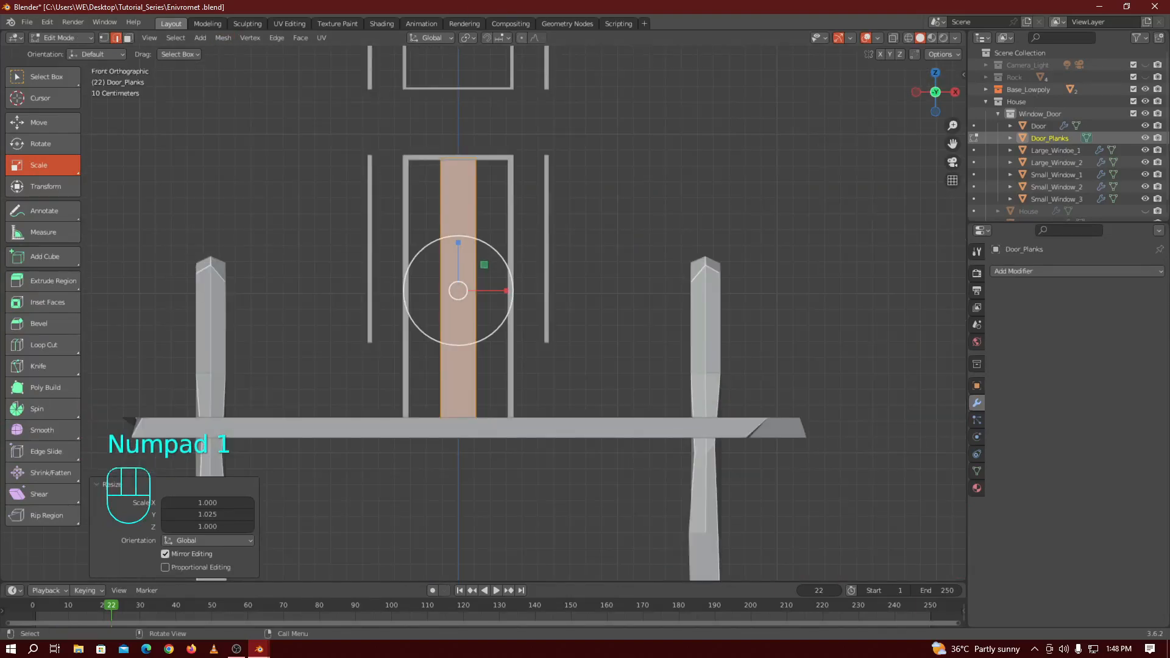
{"action": "left_click", "coordinate": [34, 123]}
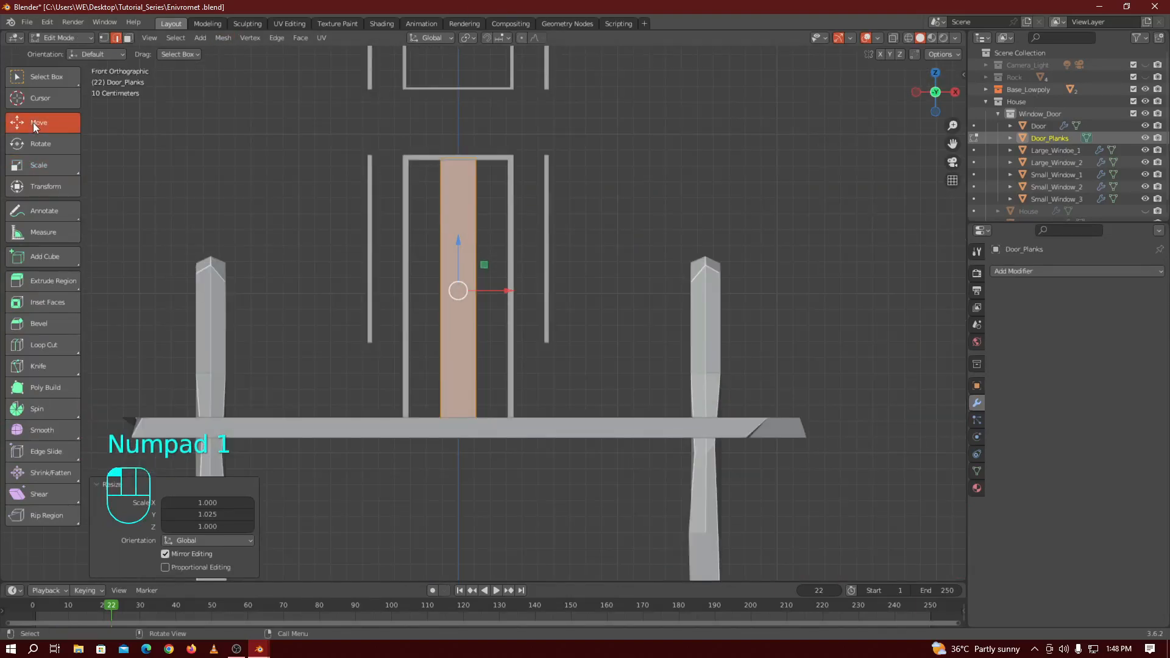
{"action": "left_click", "coordinate": [45, 186]}
{"action": "left_click_drag", "start_coordinate": [524, 295], "coordinate": [488, 292]}
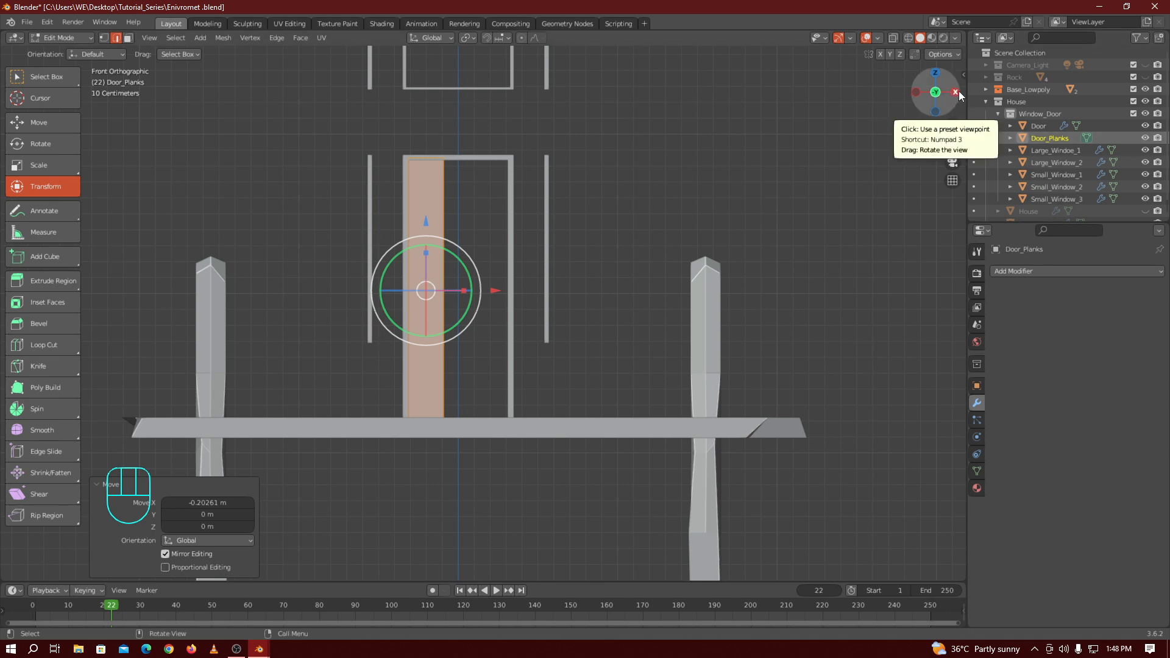
{"action": "left_click_drag", "start_coordinate": [935, 94], "coordinate": [846, 80]}
{"action": "key", "text": "Tab"}
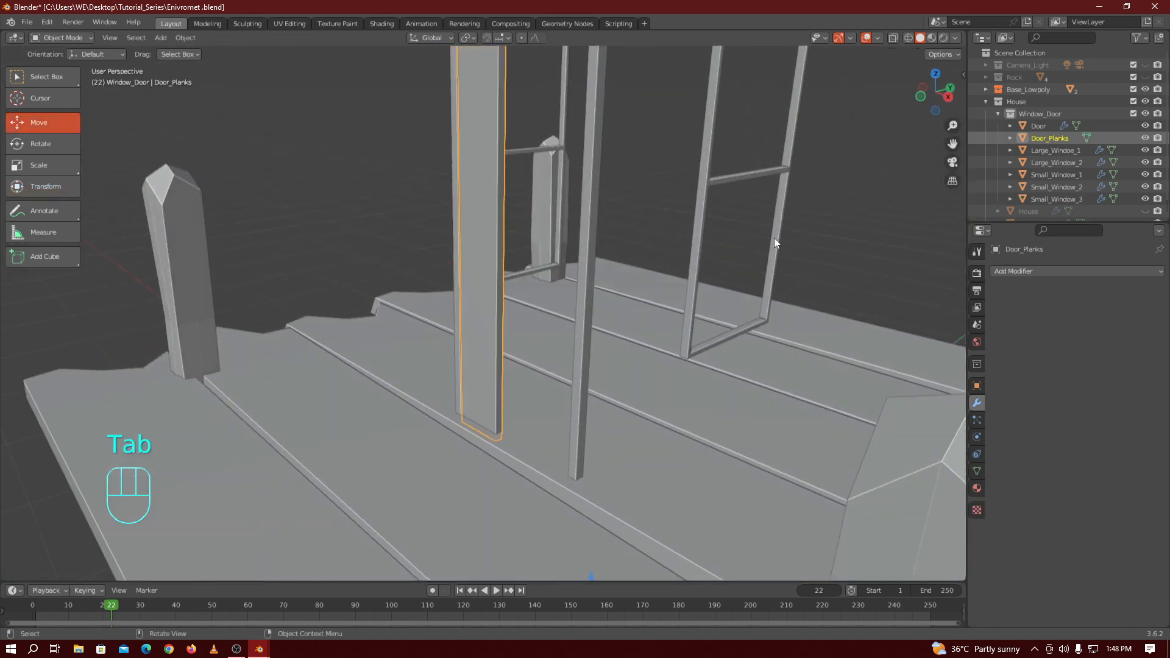
{"action": "left_click", "coordinate": [823, 219]}
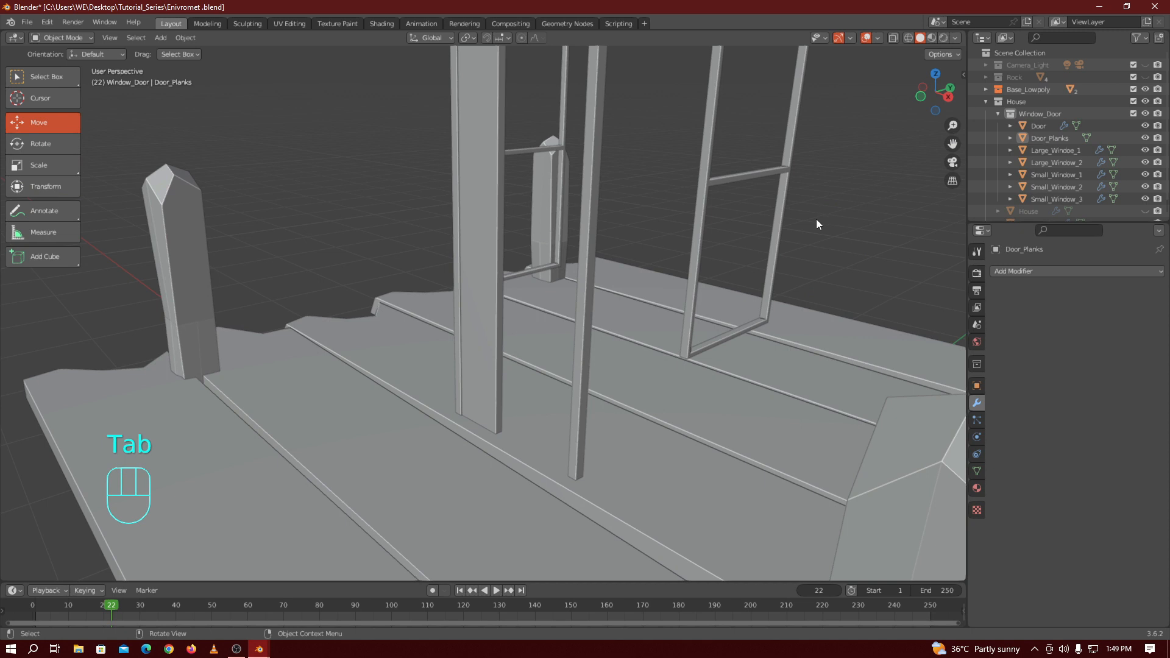
Add a Bevel modifier to Door_Planks and set its amount to 0.04 m
{"action": "key", "text": "Tab"}
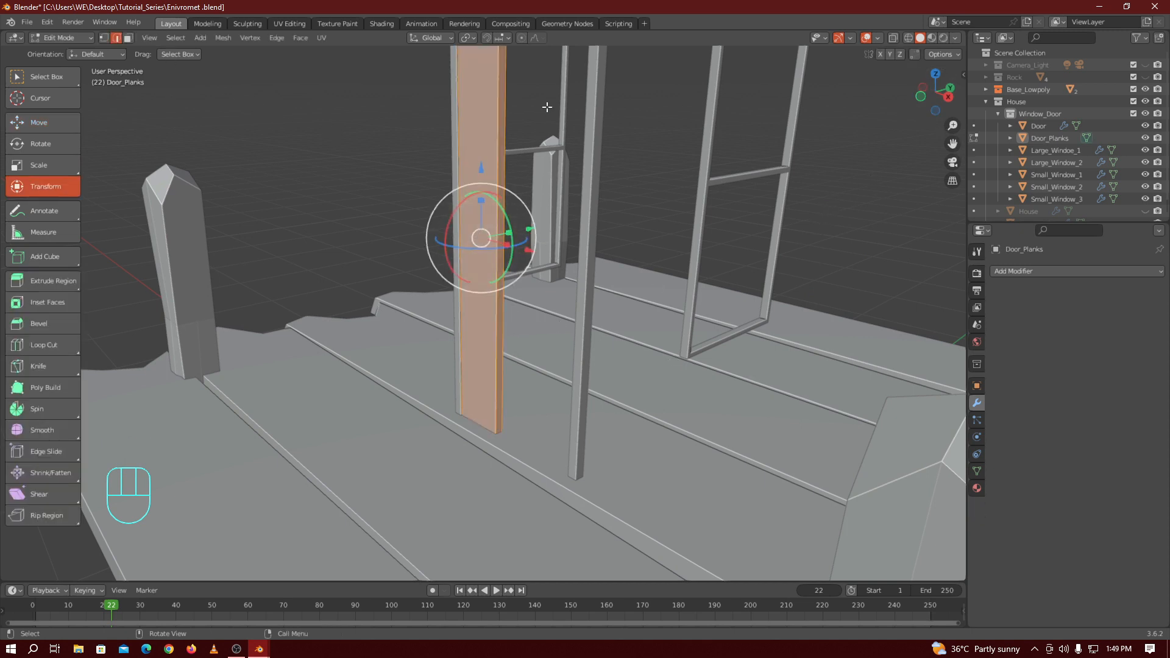
{"action": "key", "text": "Tab"}
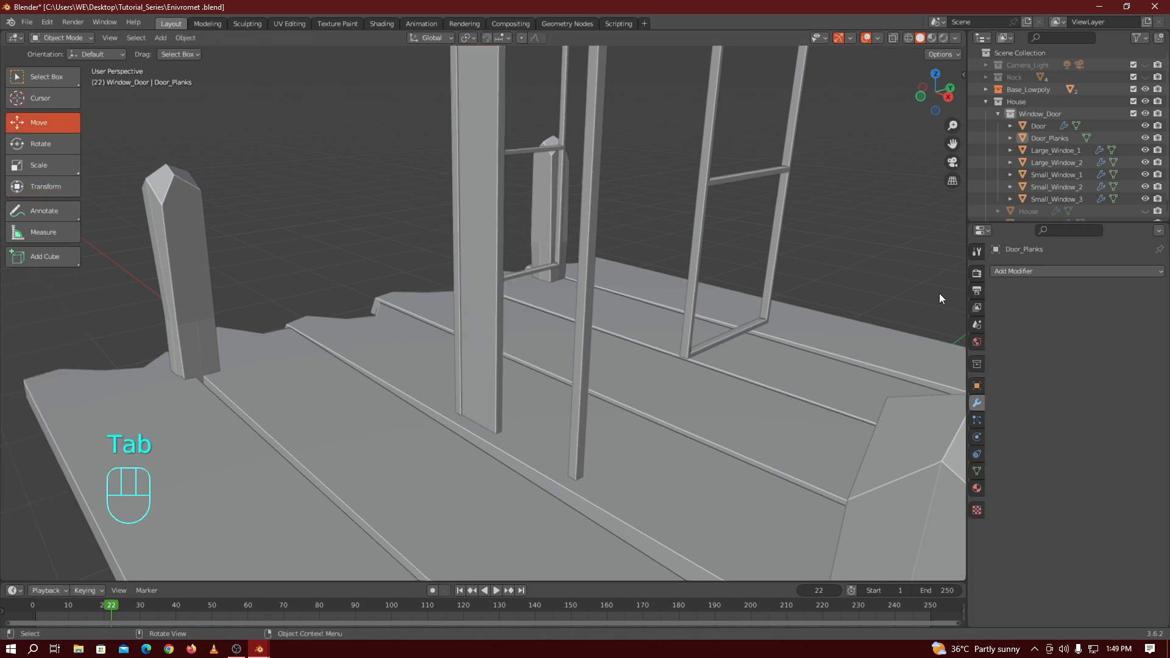
{"action": "left_click", "coordinate": [1022, 269]}
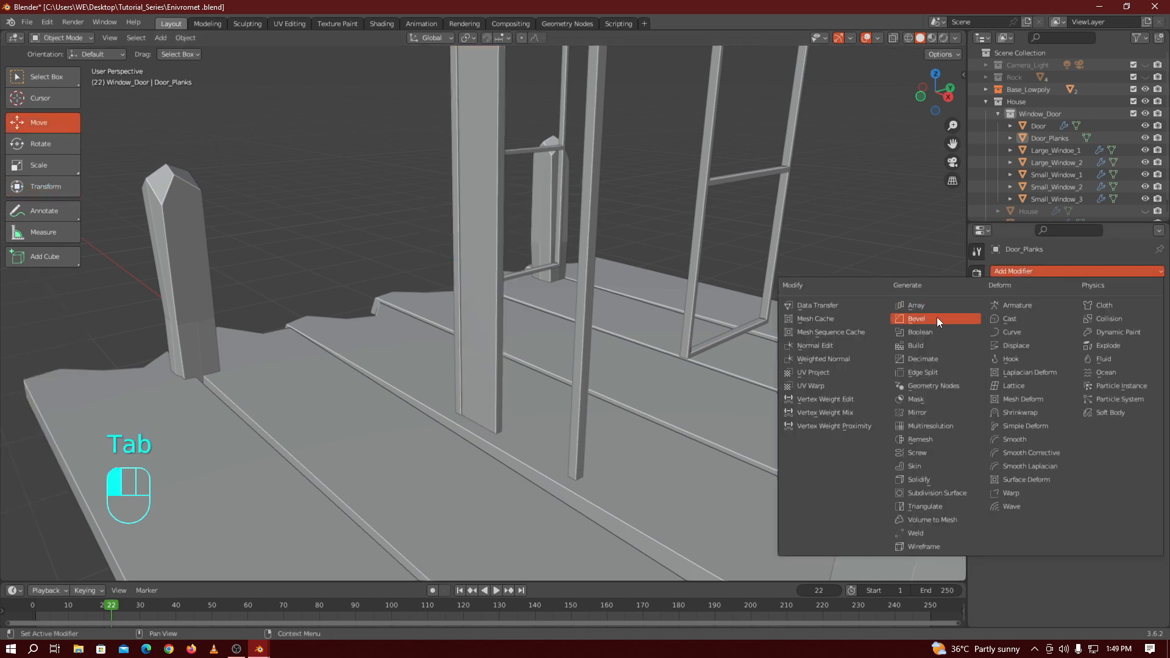
{"action": "left_click", "coordinate": [937, 317]}
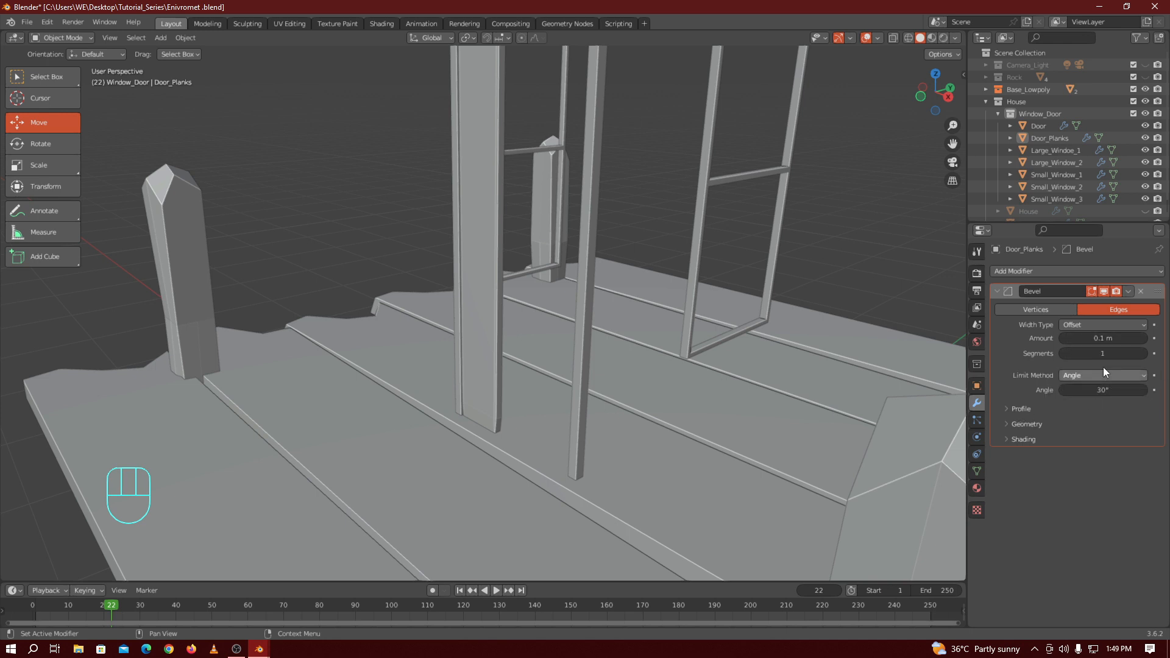
{"action": "left_click", "coordinate": [1107, 338], "text": "ctrl"}
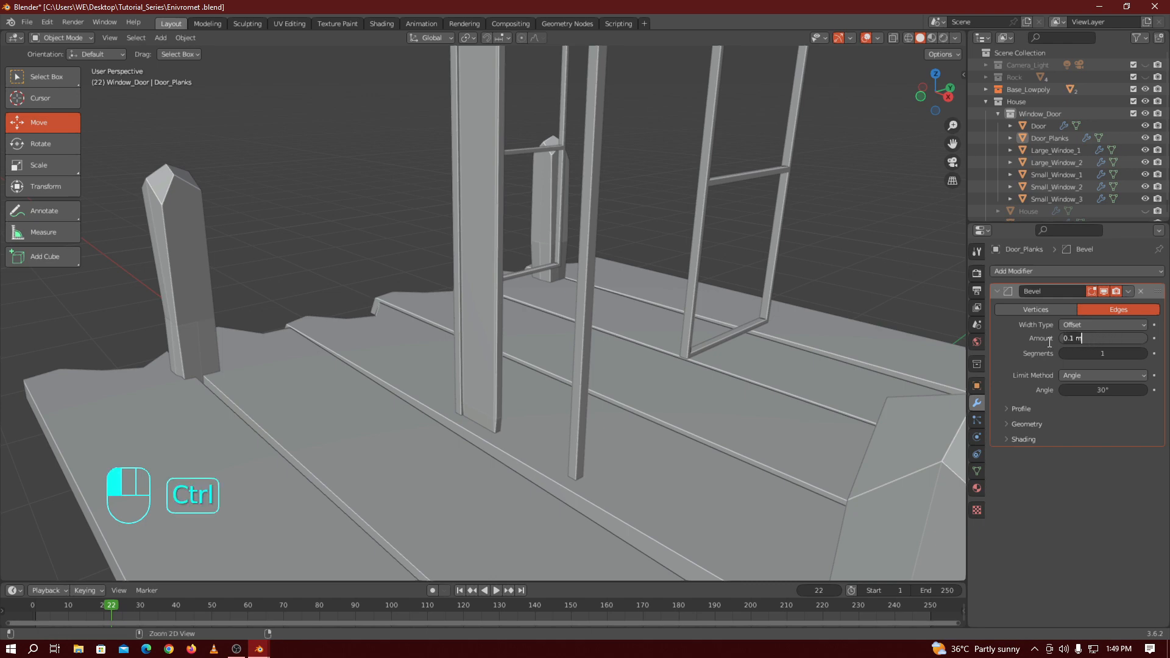
{"action": "left_click", "coordinate": [984, 346]}
{"action": "left_click_drag", "start_coordinate": [1104, 338], "coordinate": [1088, 338]}
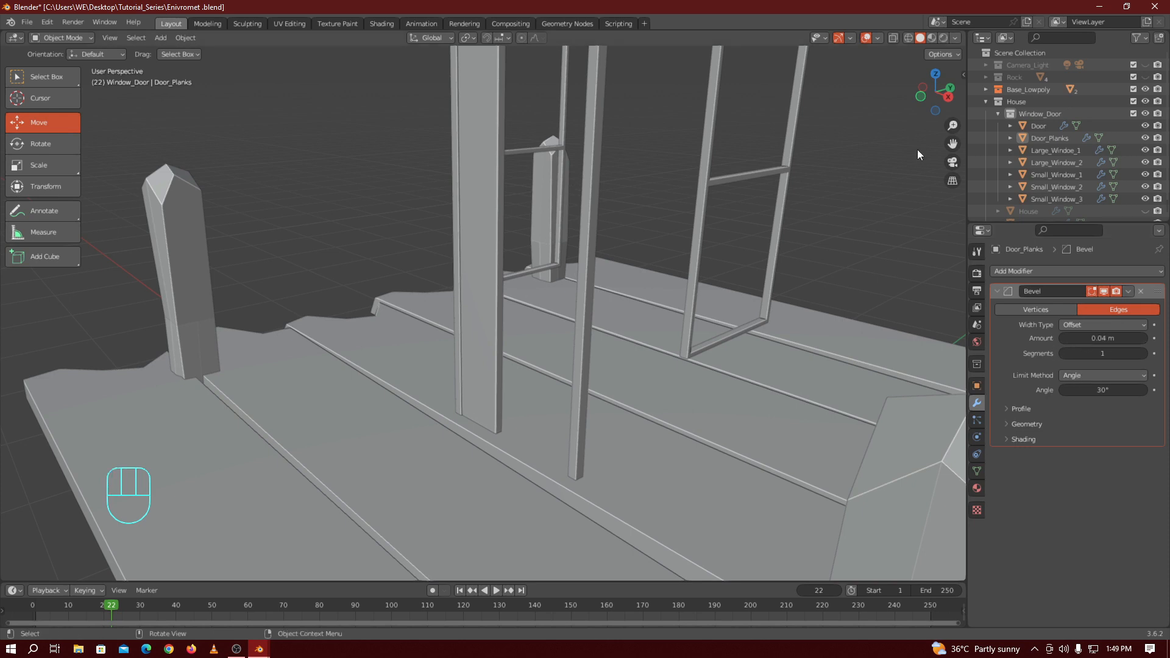
{"action": "left_click_drag", "start_coordinate": [952, 144], "coordinate": [890, 320]}
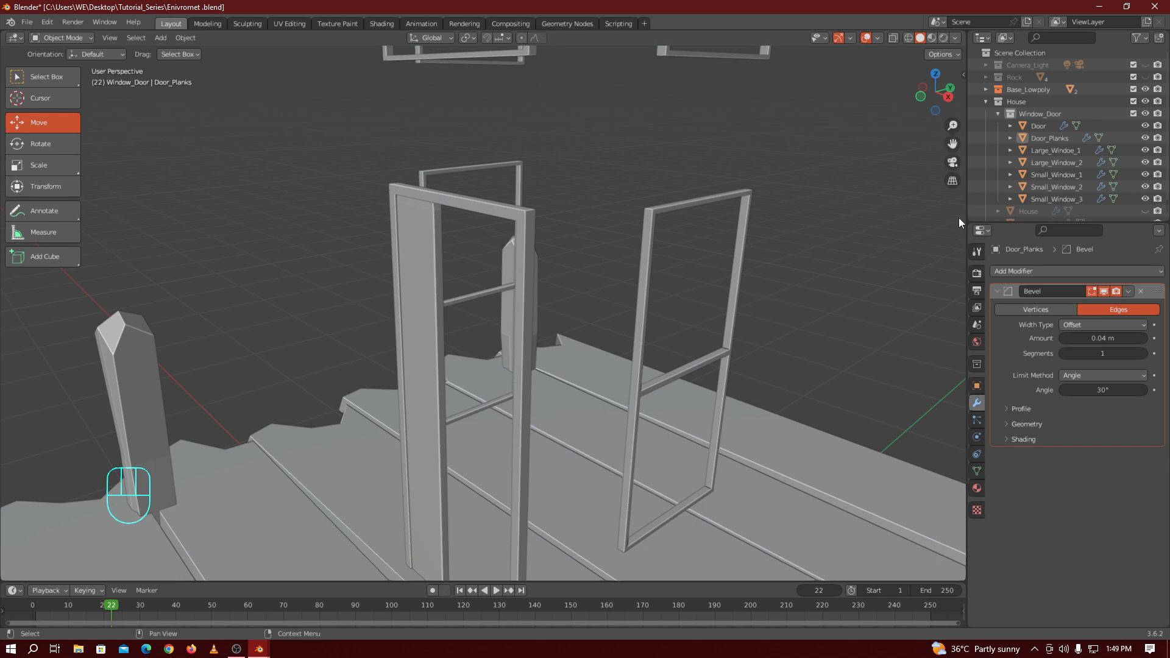
Set the Door_Planks bevel to 2 segments and add an Array modifier with a count of 3 to fill the door frame
{"action": "left_click_drag", "start_coordinate": [923, 93], "coordinate": [948, 93]}
{"action": "mouse_move", "coordinate": [952, 144]}
{"action": "left_mouse_down"}
{"action": "mouse_move", "coordinate": [967, 21]}
{"action": "mouse_move", "coordinate": [950, 123]}
{"action": "left_mouse_up"}
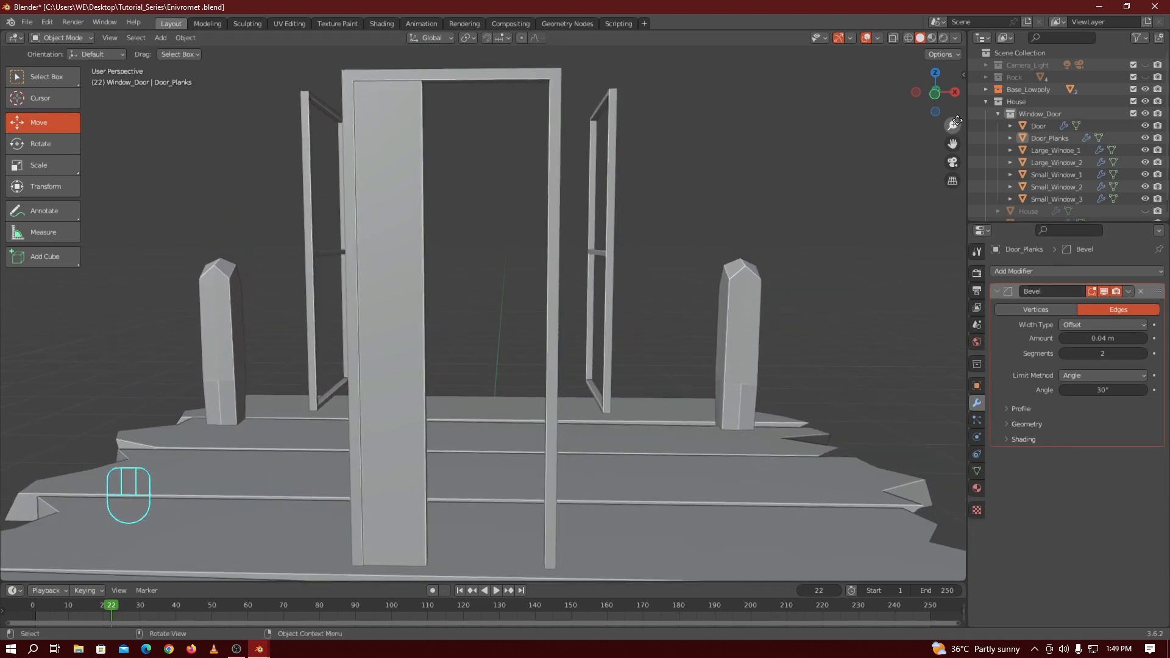
{"action": "left_click_drag", "start_coordinate": [954, 125], "coordinate": [447, 287]}
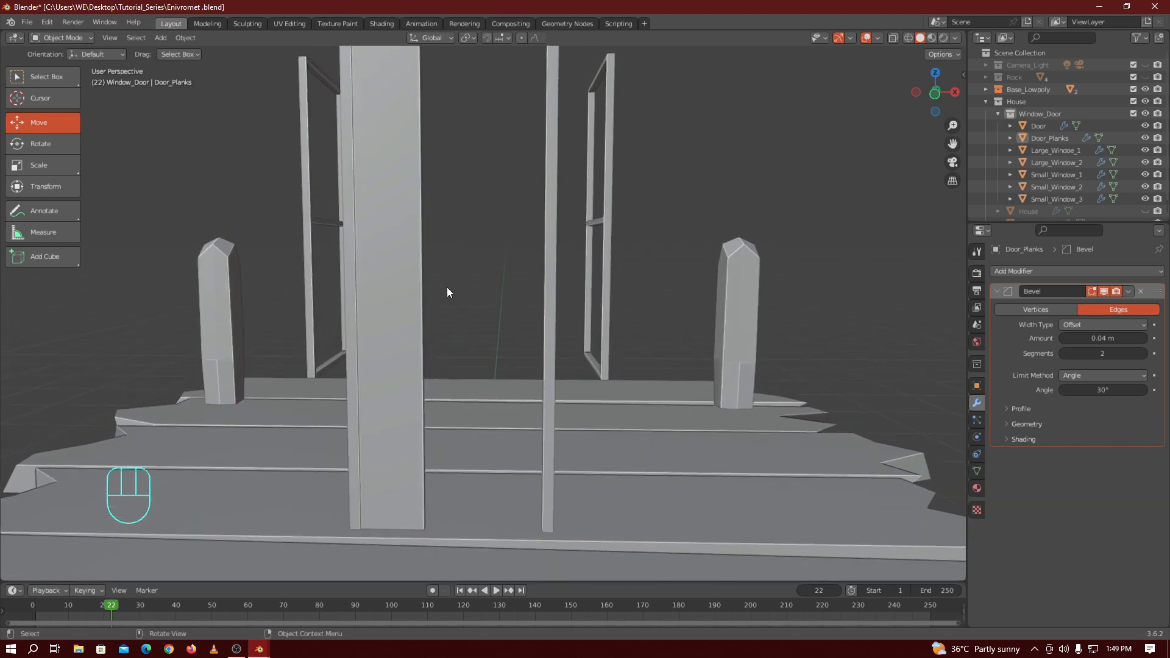
{"action": "key", "text": "Tab"}
{"action": "key", "text": "Tab"}
{"action": "left_click", "coordinate": [1007, 272]}
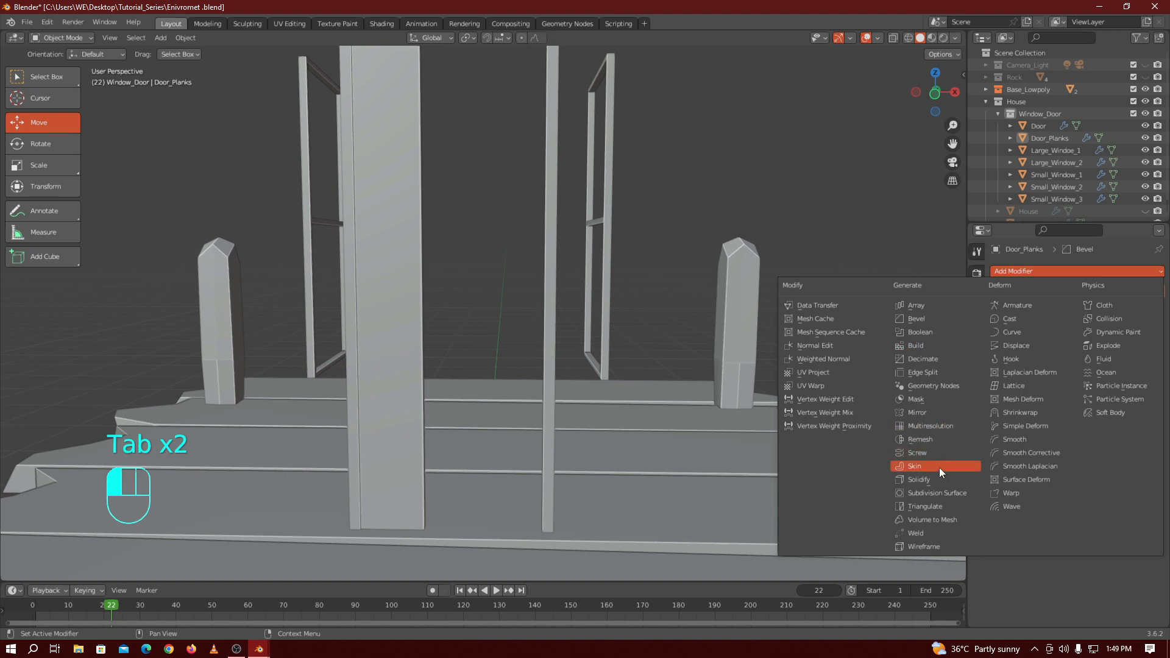
{"action": "left_click", "coordinate": [933, 306]}
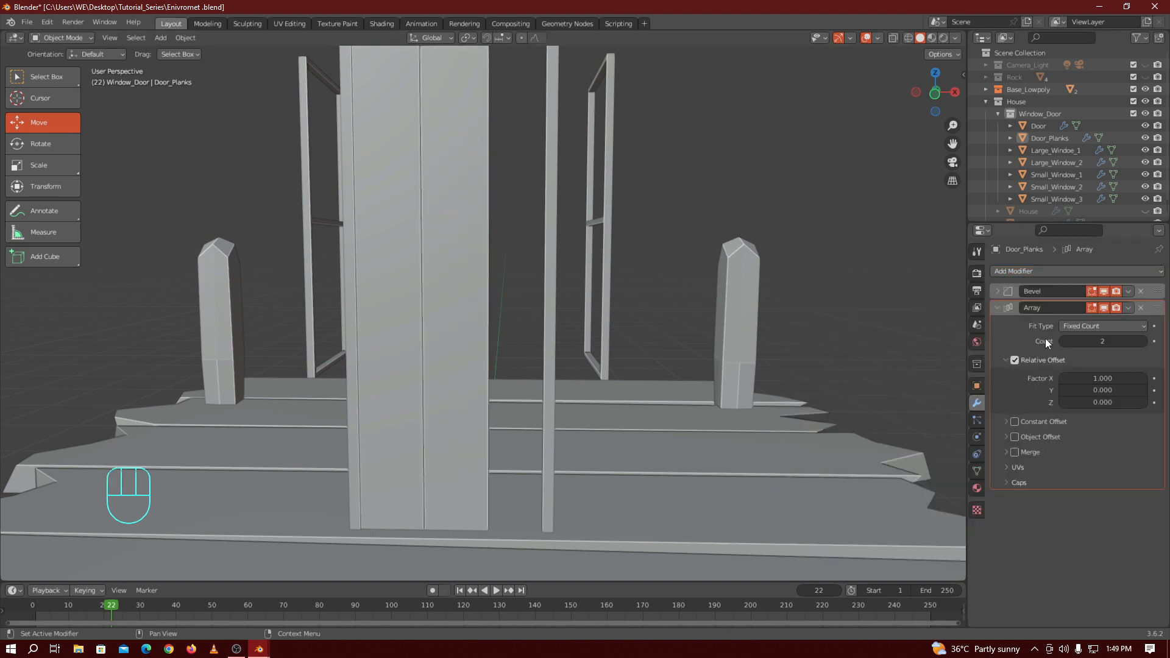
{"action": "left_click", "coordinate": [1142, 343]}
{"action": "key", "text": "Tab"}
{"action": "key", "text": "Tab"}
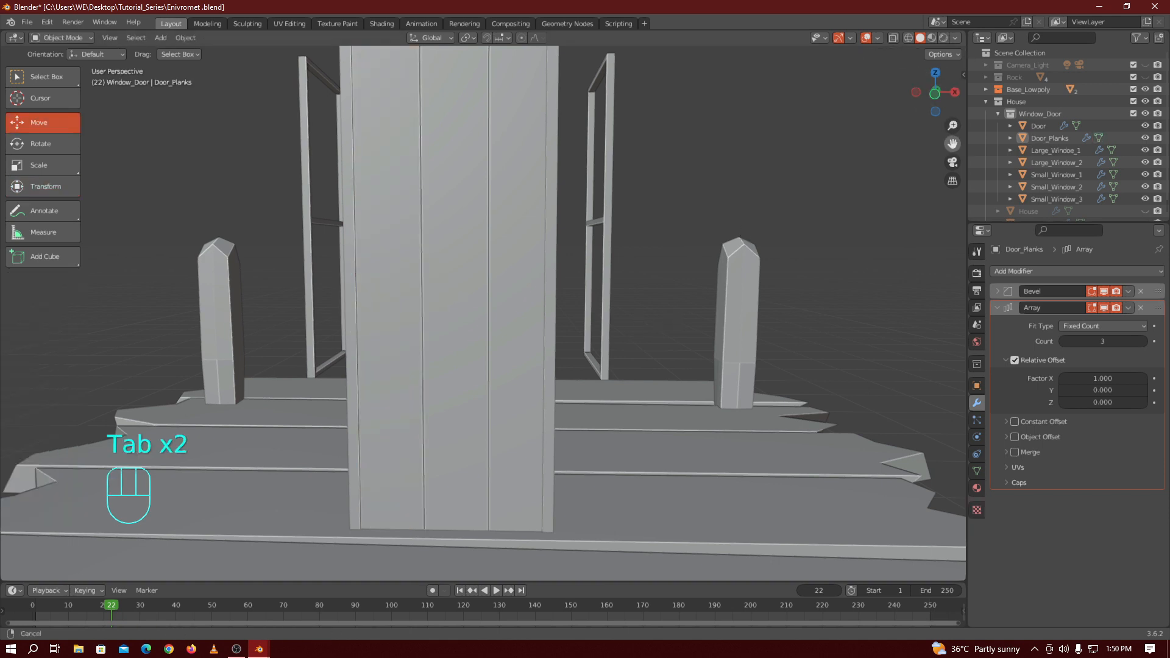
Collapse the Window_Door collection and unhide the House and House_Pol objects
{"action": "left_click_drag", "start_coordinate": [954, 125], "coordinate": [881, 111]}
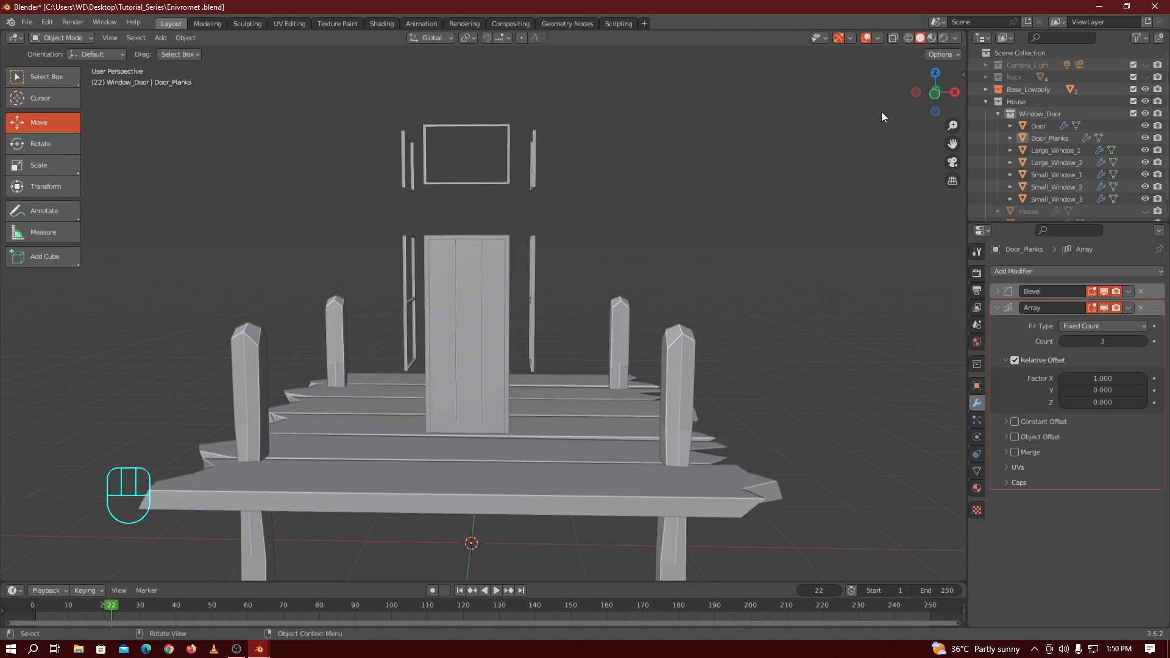
{"action": "left_click", "coordinate": [998, 114]}
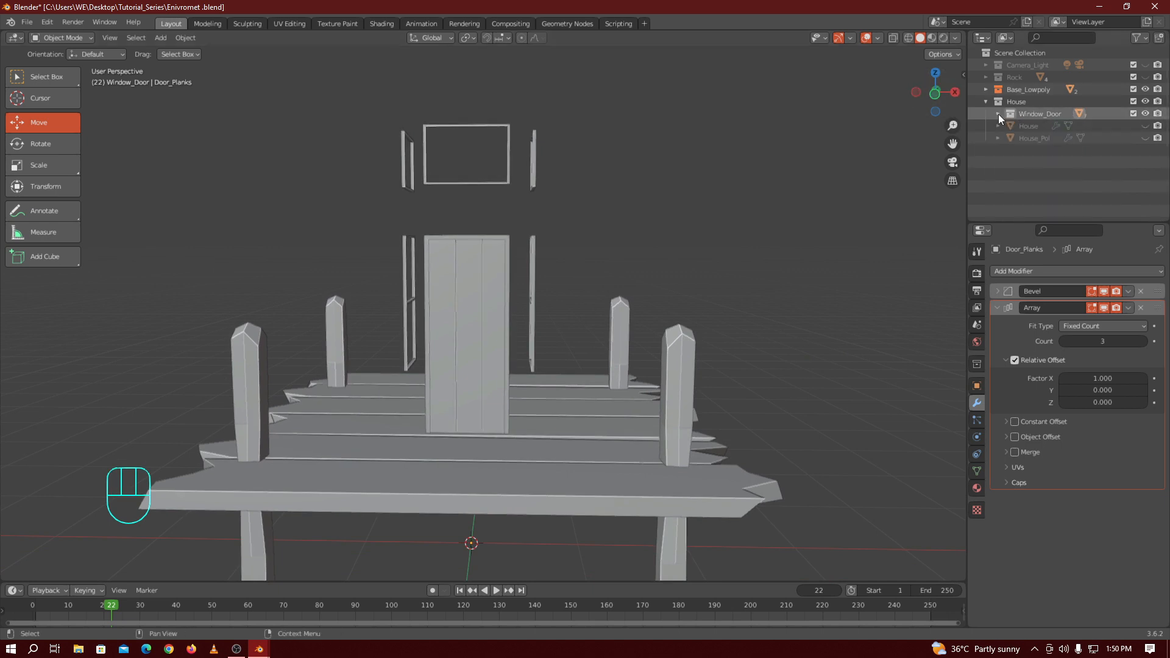
{"action": "left_click", "coordinate": [1144, 125]}
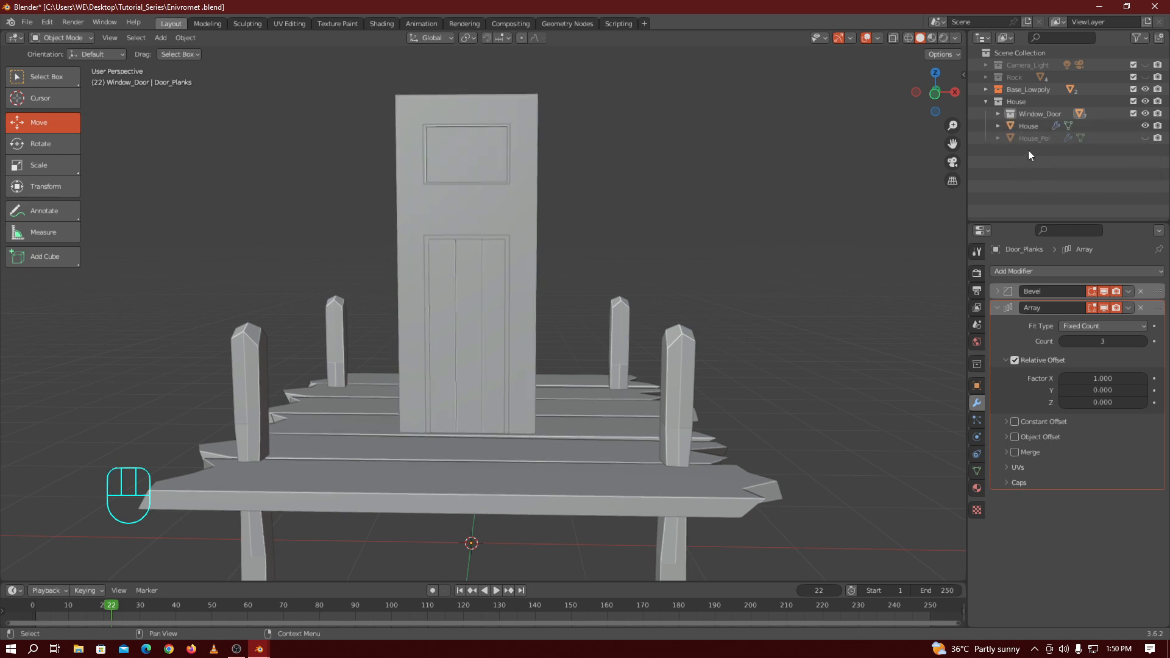
{"action": "left_click", "coordinate": [1145, 137]}
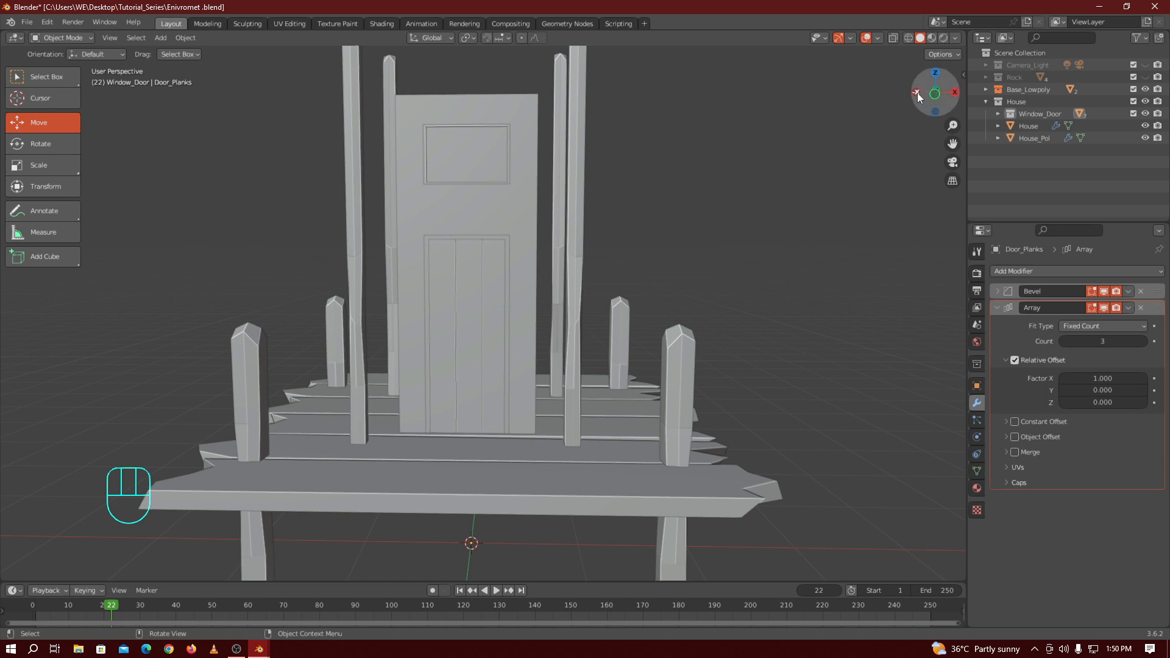
Set the viewport's solid shading color to Random so each object has its own color
{"action": "left_click_drag", "start_coordinate": [923, 91], "coordinate": [929, 129]}
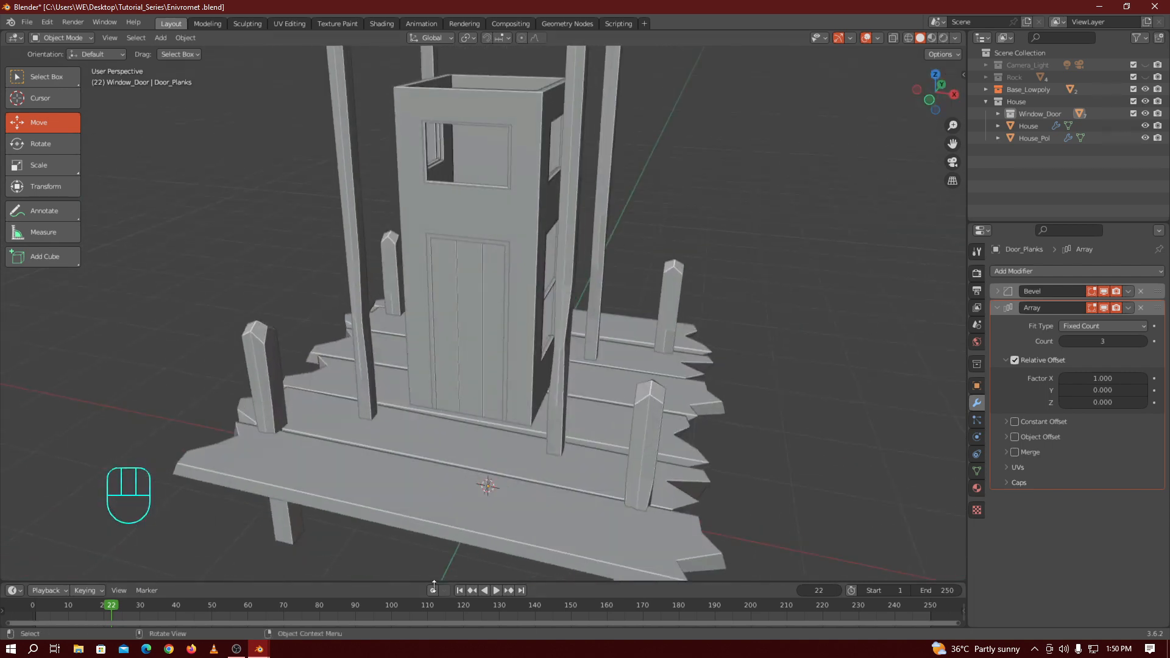
{"action": "left_click", "coordinate": [954, 39]}
{"action": "left_click", "coordinate": [958, 201]}
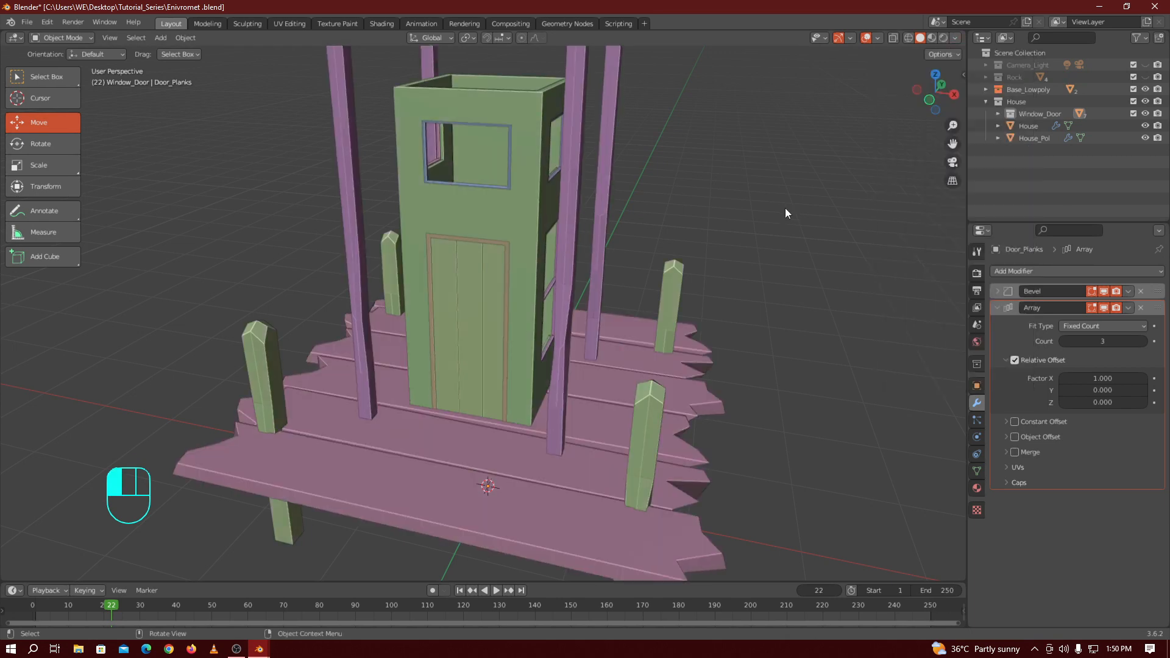
{"action": "left_click_drag", "start_coordinate": [932, 105], "coordinate": [898, 87]}
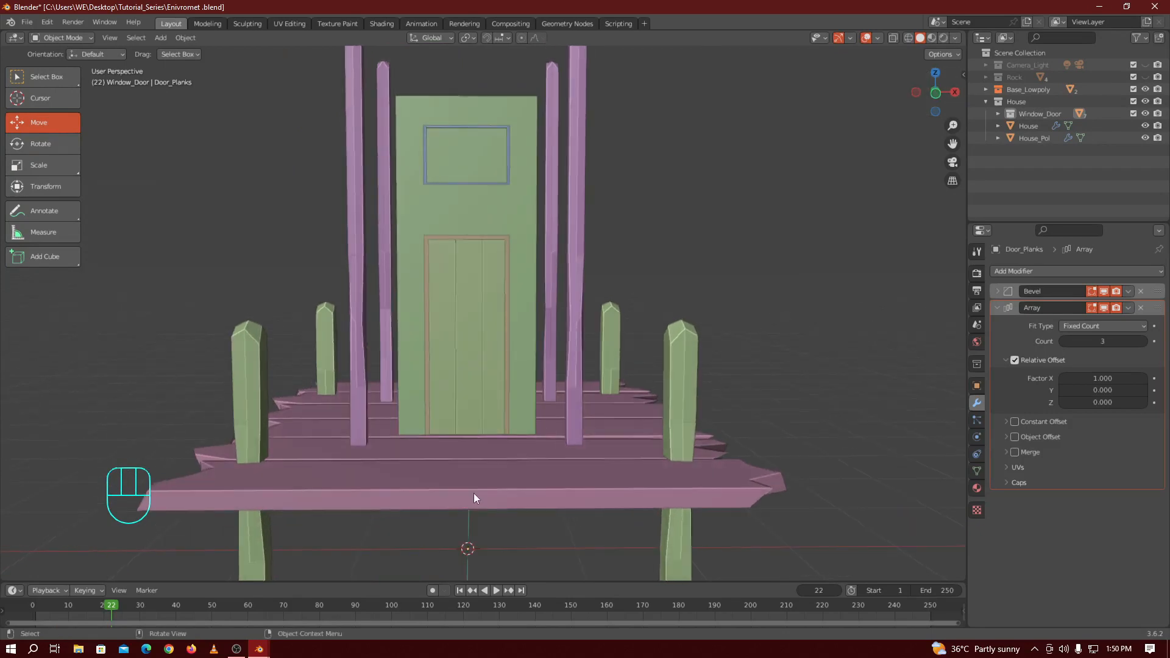
Switch to the finished reference scene to examine the torus ring on the door, and return to the working file's house front
{"action": "left_click", "coordinate": [259, 649]}
{"action": "left_click", "coordinate": [303, 616]}
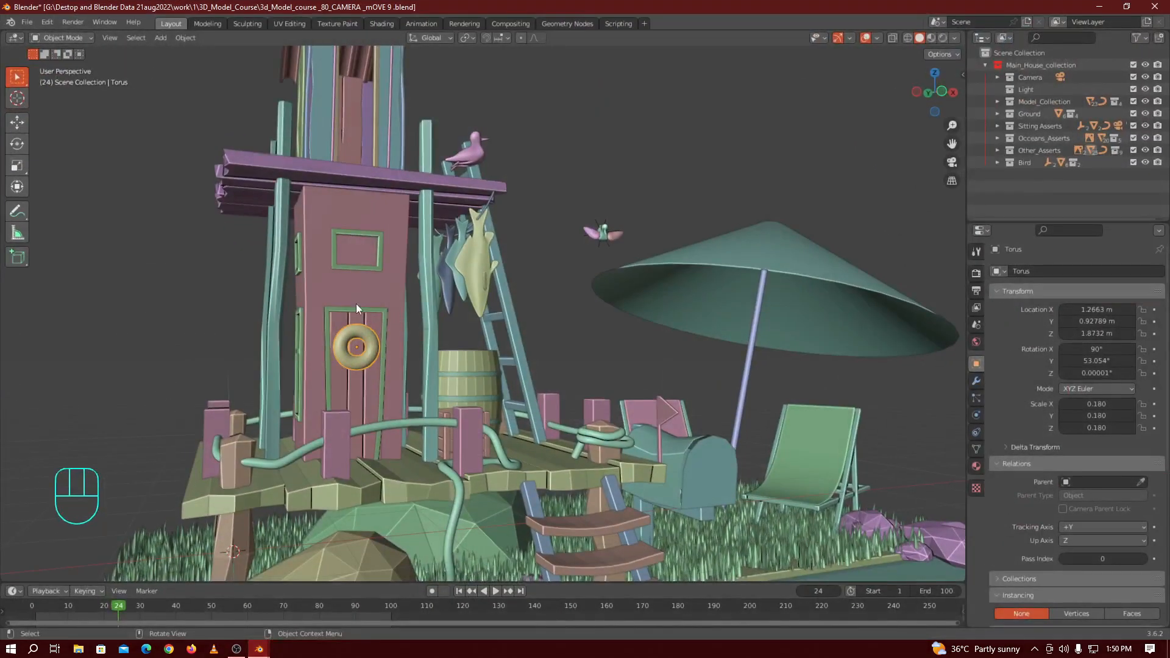
{"action": "left_click_drag", "start_coordinate": [934, 95], "coordinate": [387, 407]}
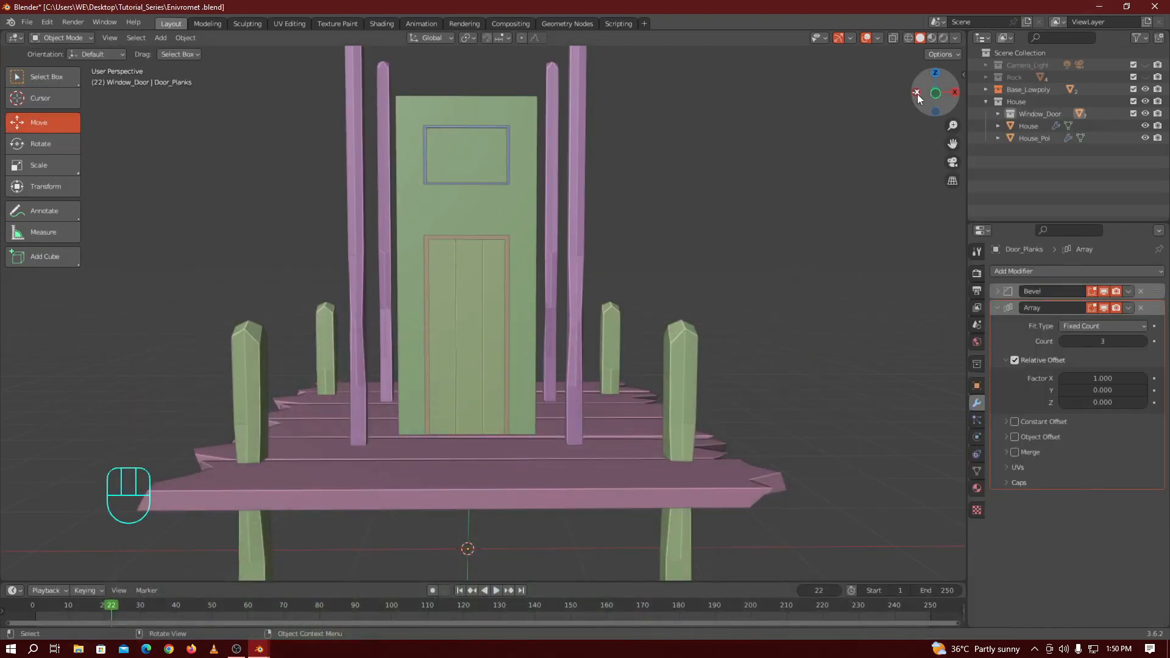
{"action": "left_click_drag", "start_coordinate": [916, 94], "coordinate": [642, 189]}
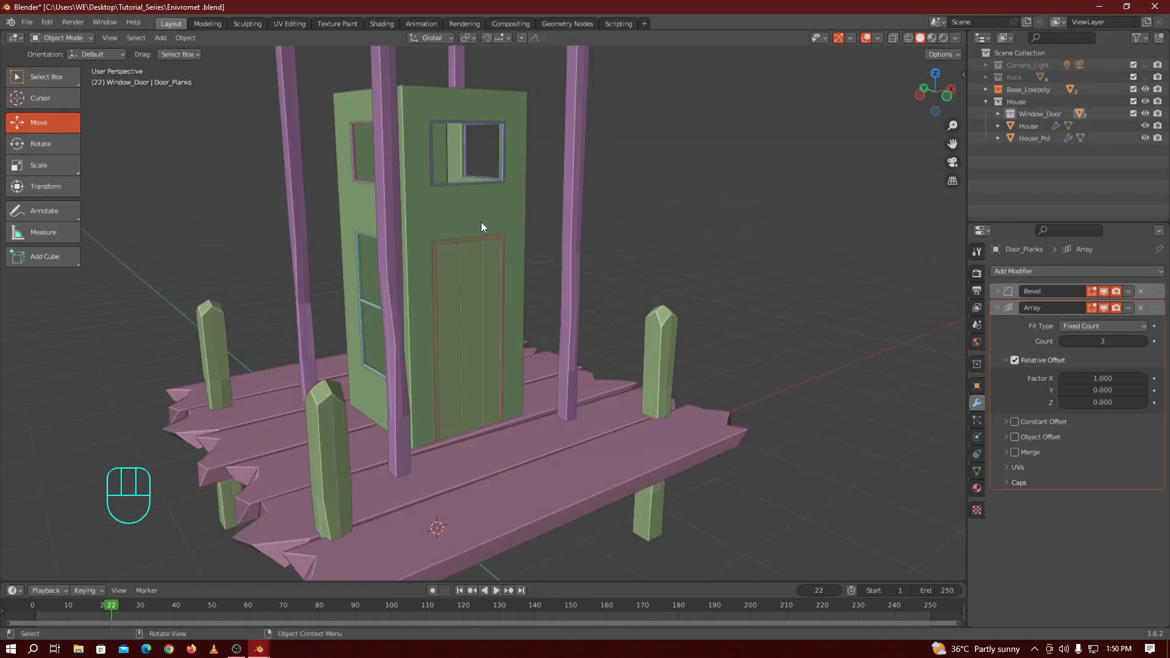
Add a torus mesh with the default 48 major and 12 minor segments to the House collection
{"action": "left_click", "coordinate": [478, 293]}
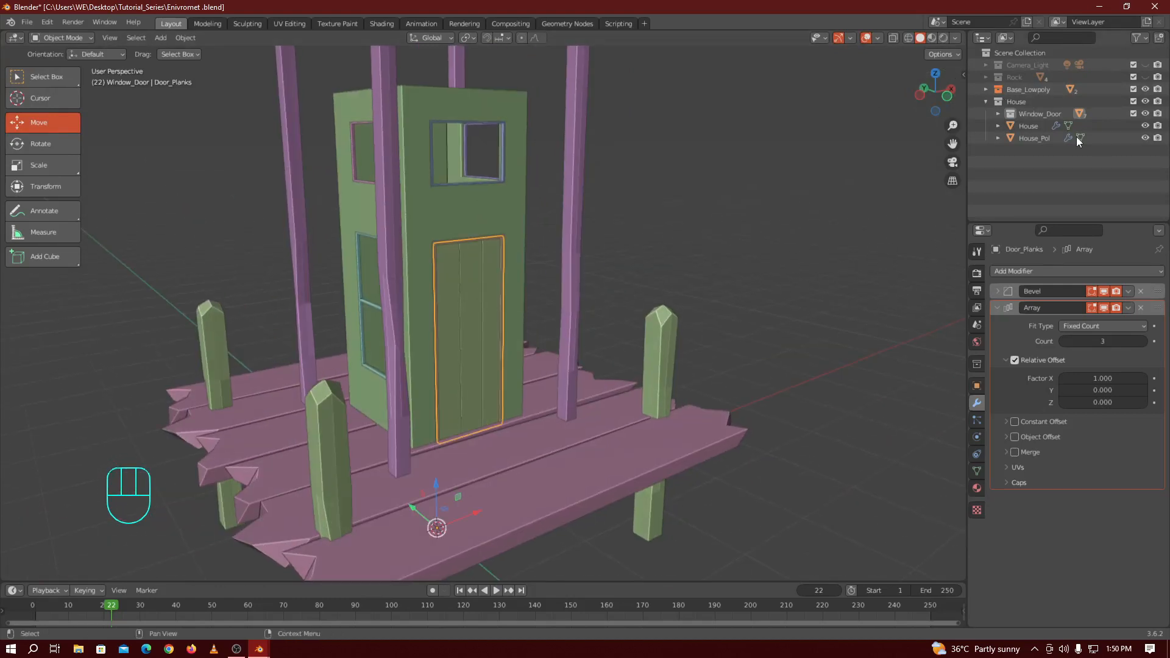
{"action": "left_click", "coordinate": [1033, 99]}
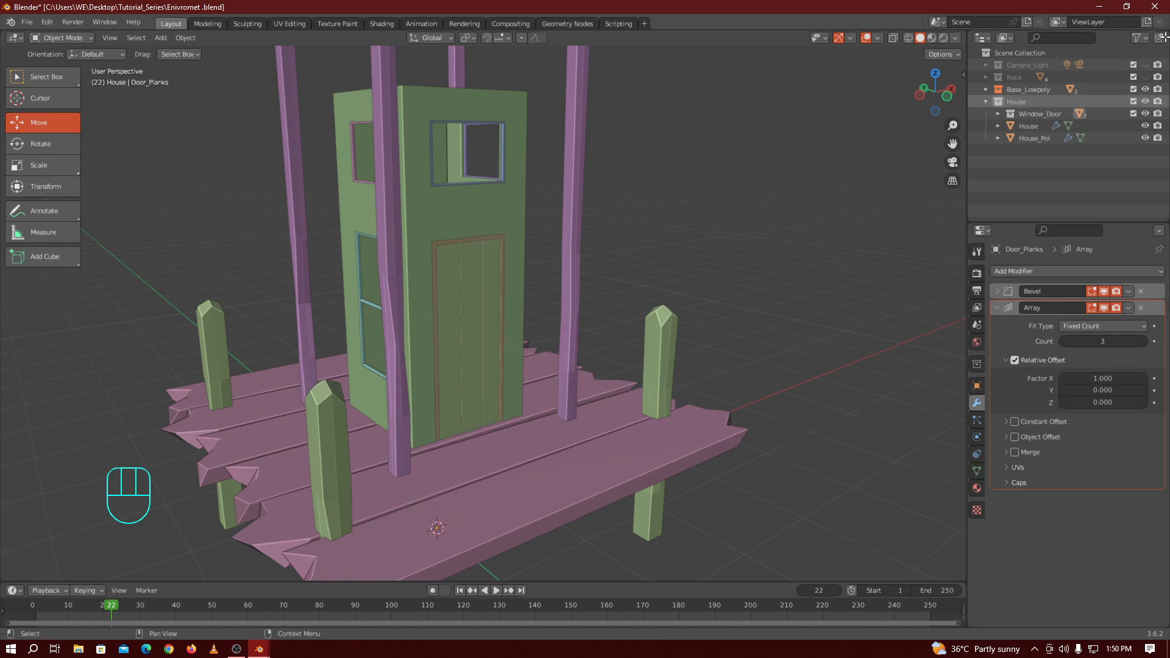
{"action": "key", "text": "shift+a"}
{"action": "mouse_move", "coordinate": [502, 260]}
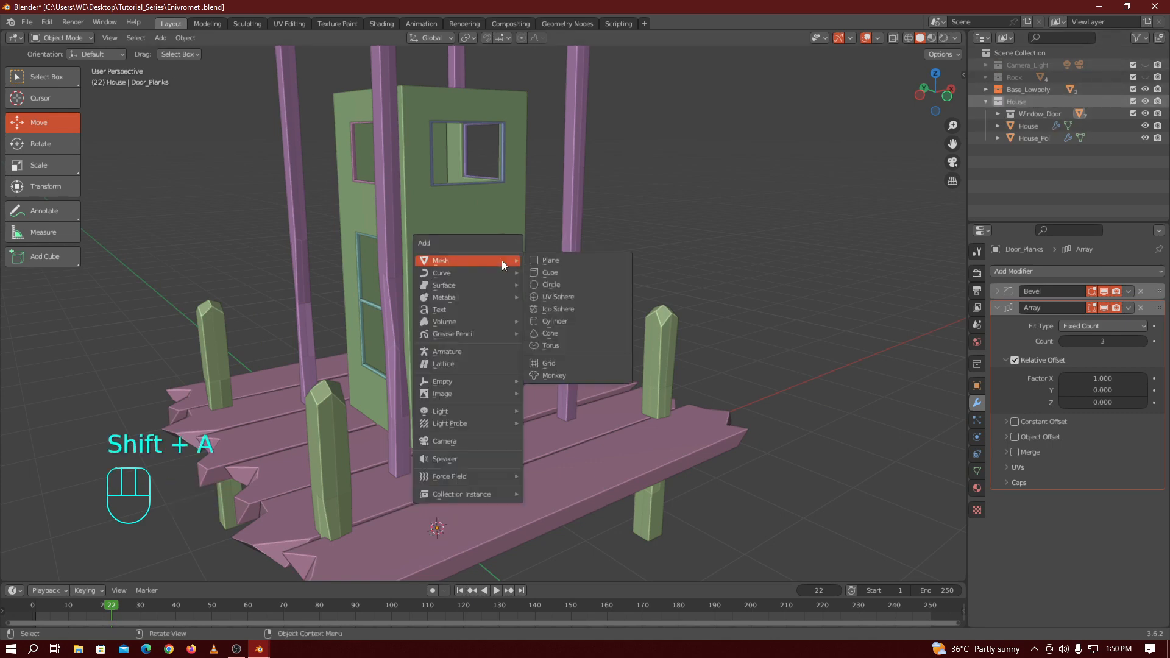
{"action": "left_click", "coordinate": [561, 344]}
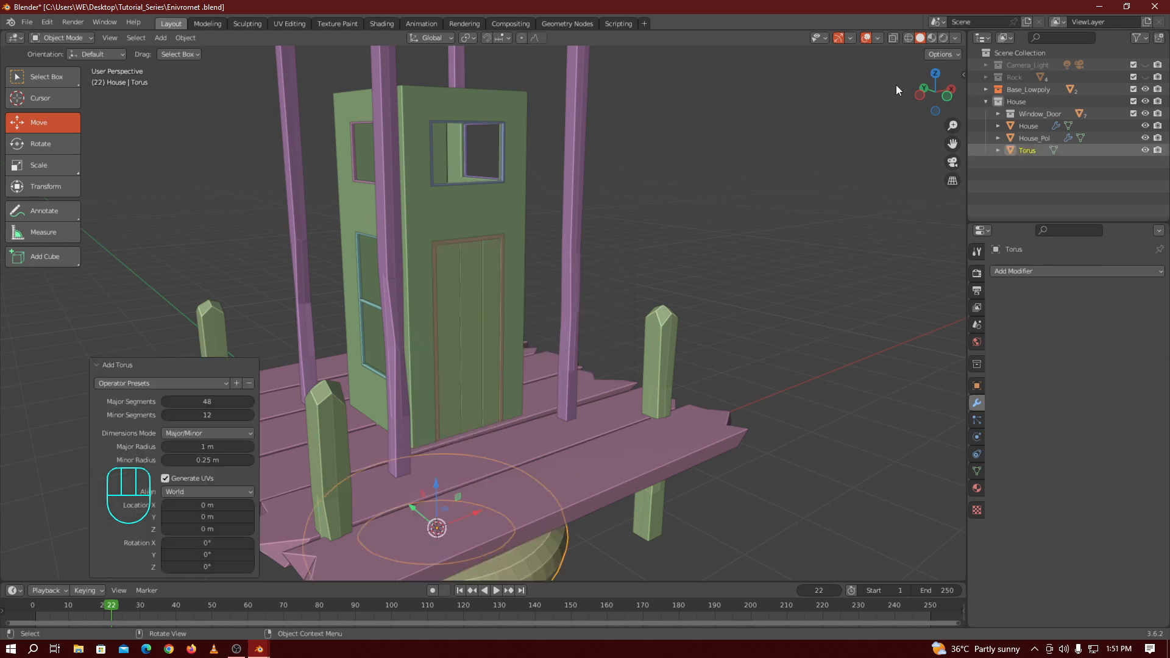
{"action": "left_click_drag", "start_coordinate": [946, 99], "coordinate": [945, 87]}
{"action": "left_click_drag", "start_coordinate": [953, 144], "coordinate": [952, 144]}
{"action": "left_click_drag", "start_coordinate": [949, 98], "coordinate": [930, 88]}
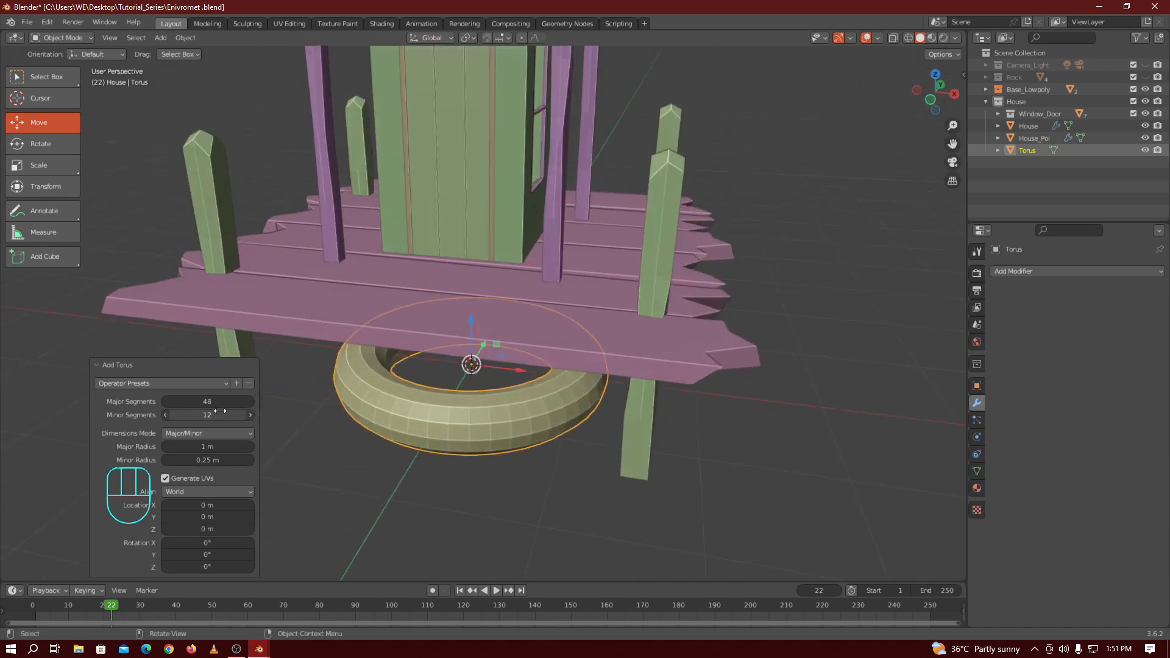
{"action": "mouse_move", "coordinate": [207, 402]}
{"action": "left_mouse_down"}
{"action": "mouse_move", "coordinate": [183, 401]}
{"action": "mouse_move", "coordinate": [256, 414]}
{"action": "mouse_move", "coordinate": [203, 415]}
{"action": "left_mouse_up"}
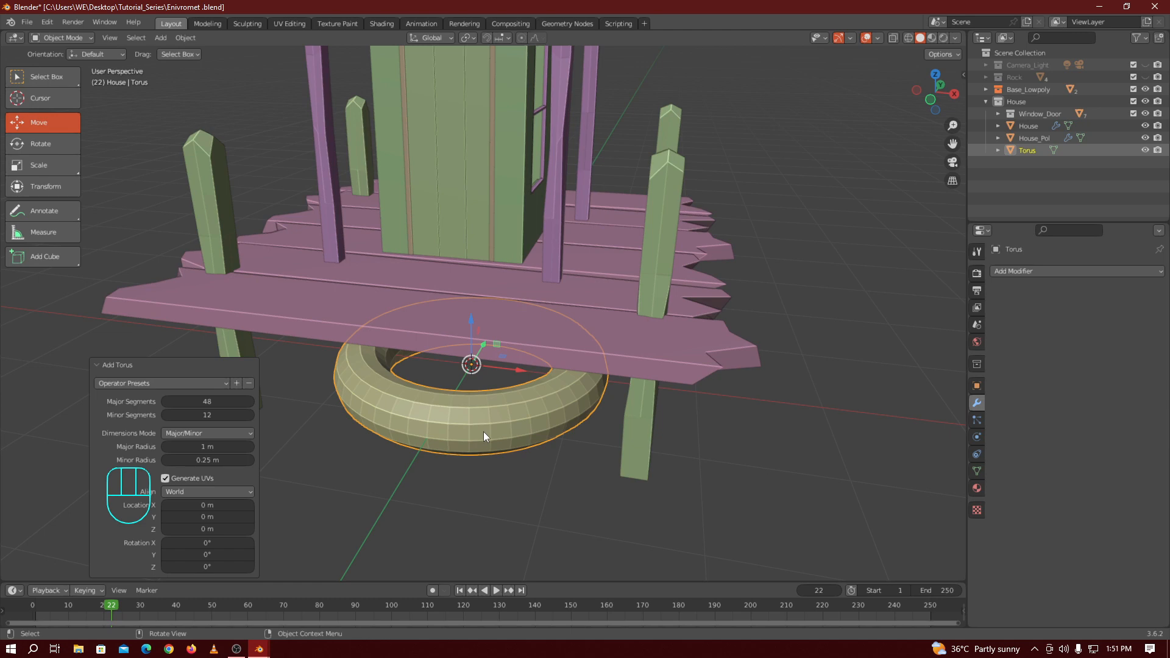
In Edit Mode, scale the torus mesh by about 0.604 and rotate it 90° about the global X axis
{"action": "key", "text": "Tab"}
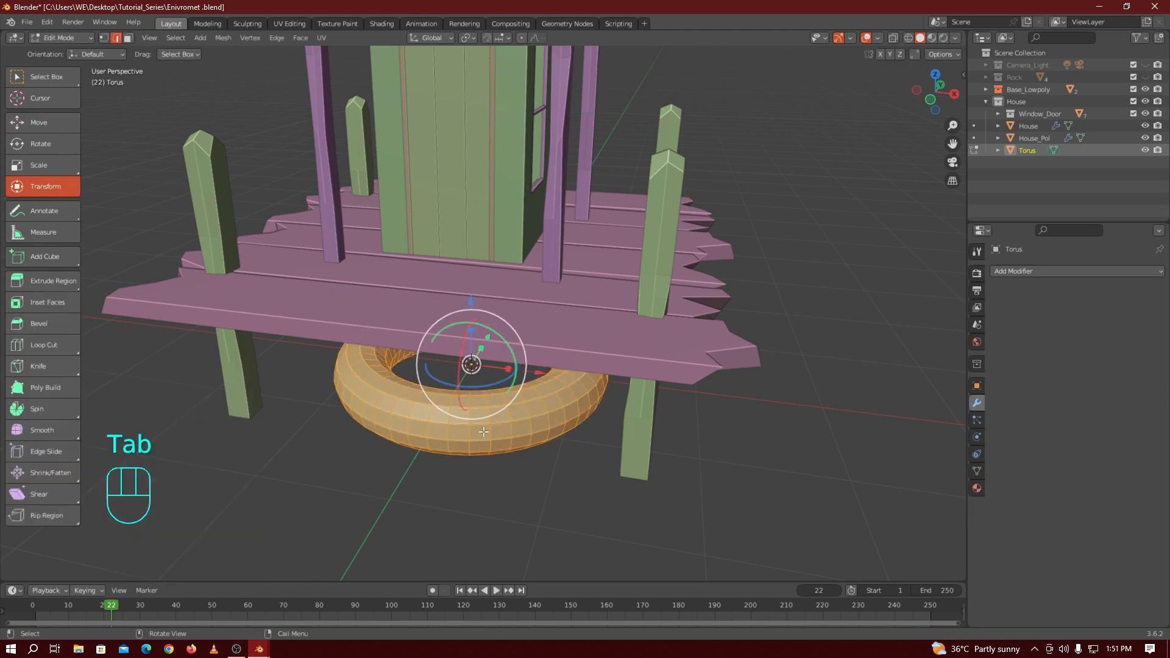
{"action": "key", "text": "s"}
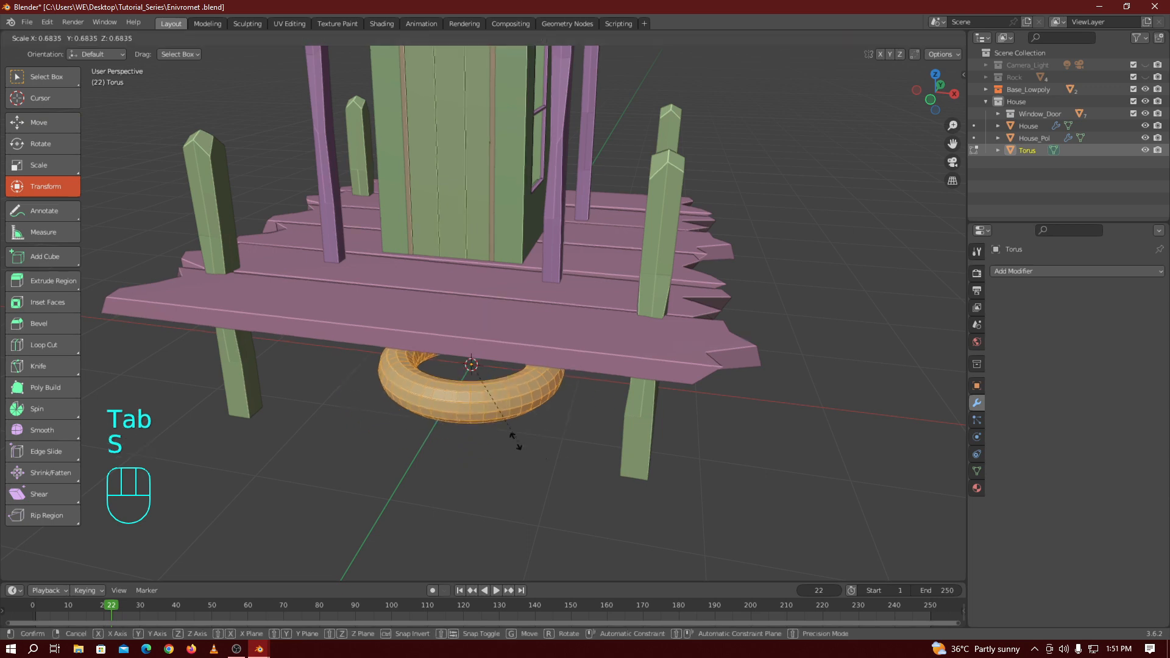
{"action": "left_click", "coordinate": [512, 434]}
{"action": "key", "text": "KP_1"}
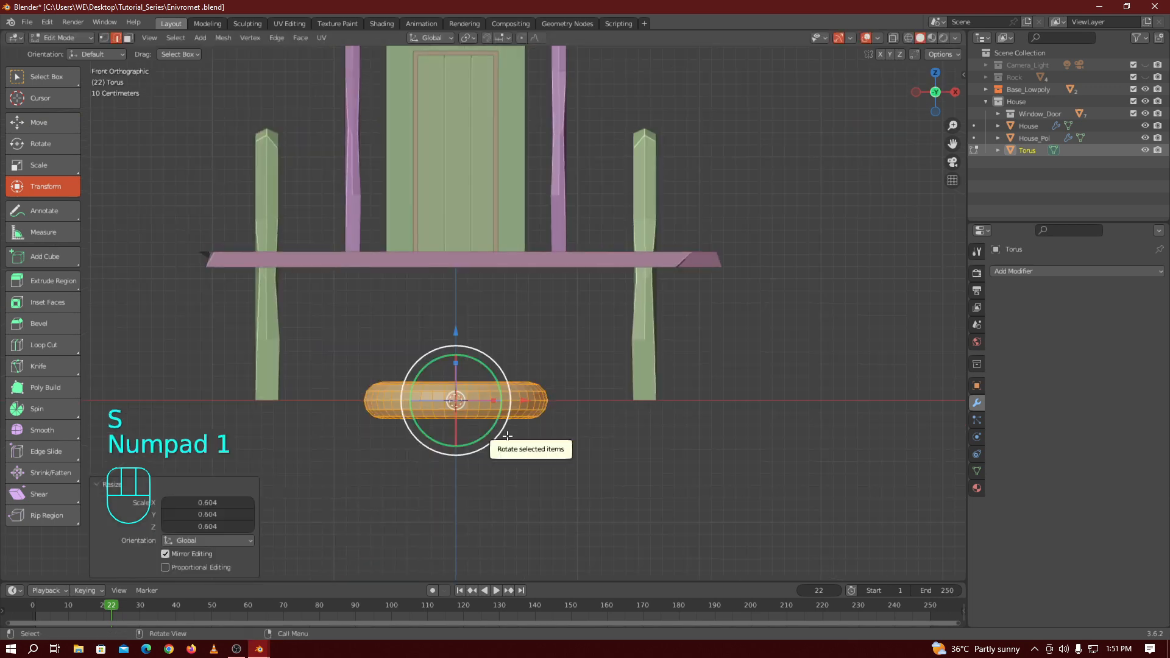
{"action": "key", "text": "r"}
{"action": "key", "text": "KP_9"}
{"action": "key", "text": "KP_0"}
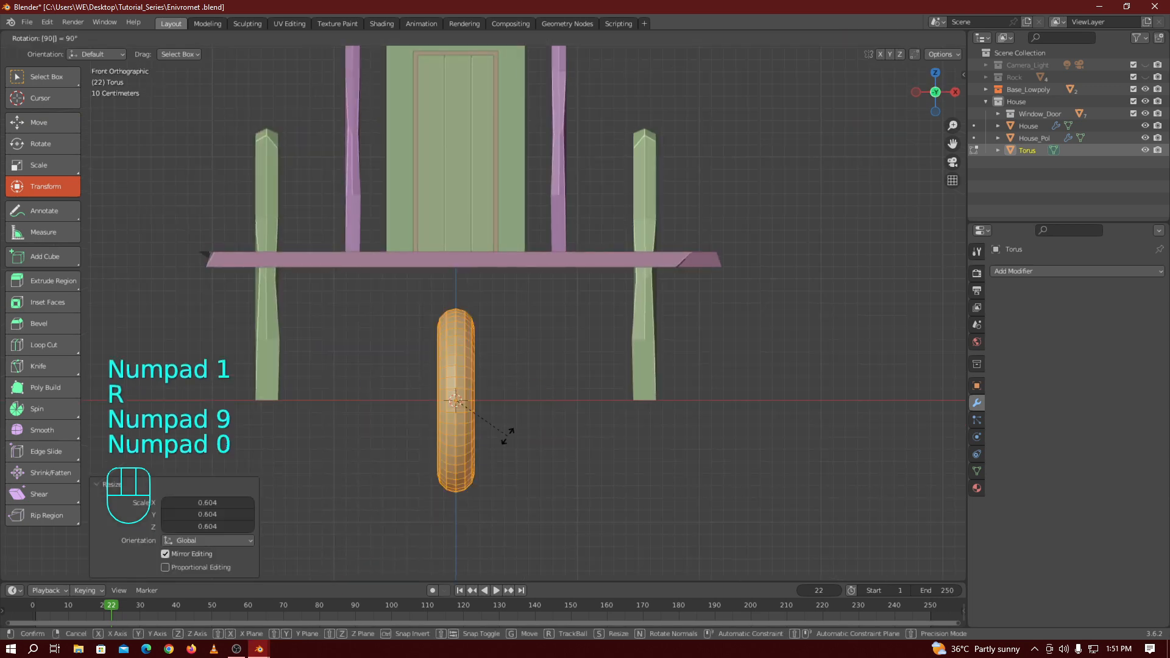
{"action": "key", "text": "x"}
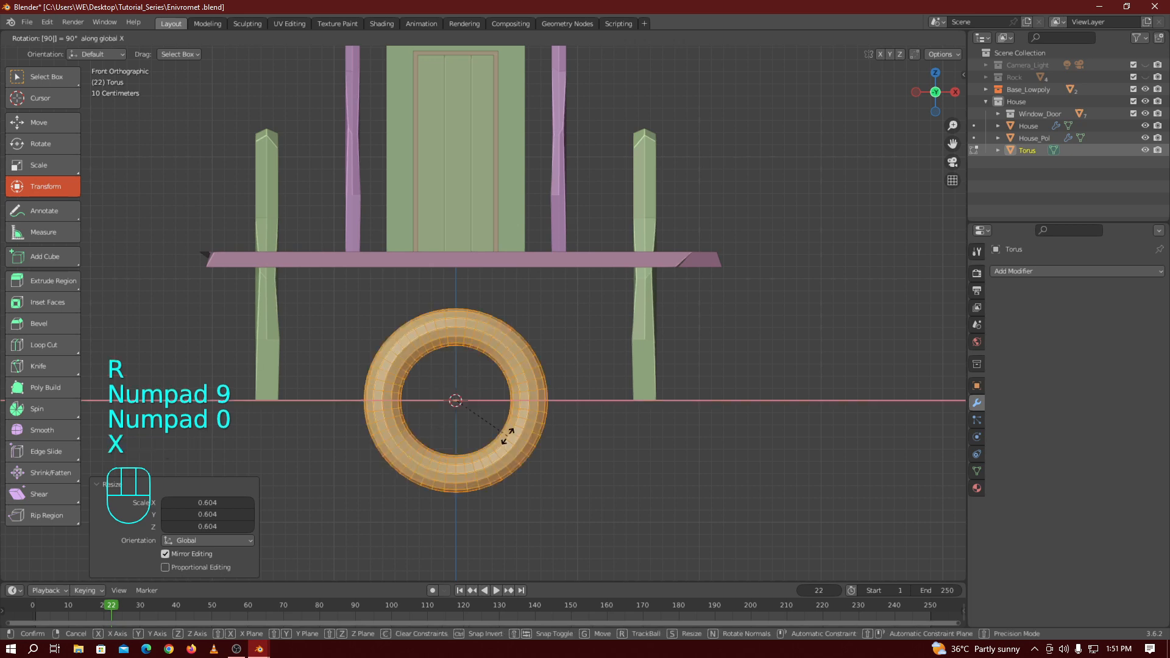
{"action": "key", "text": "KP_Enter"}
Scale the upright torus down further and move it up about 2.377 m along Z to door height
{"action": "key", "text": "s"}
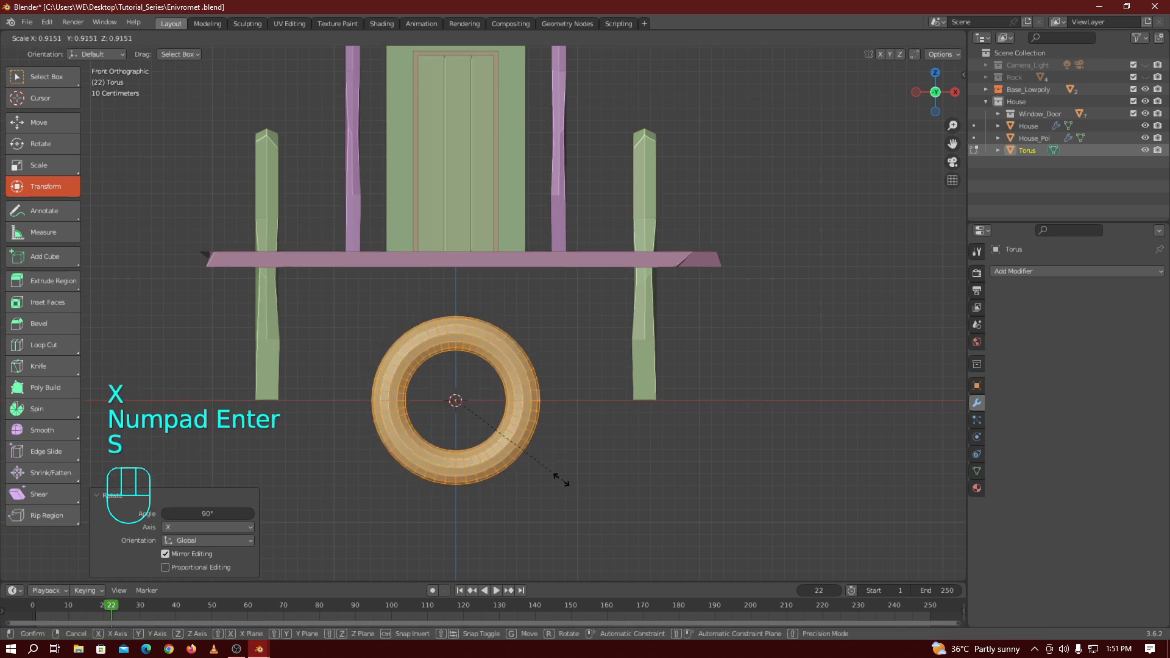
{"action": "left_click", "coordinate": [504, 449]}
{"action": "left_click_drag", "start_coordinate": [456, 331], "coordinate": [505, 568]}
Move the torus about -0.646 m along Y to the front face of the door
{"action": "key", "text": "KP_3"}
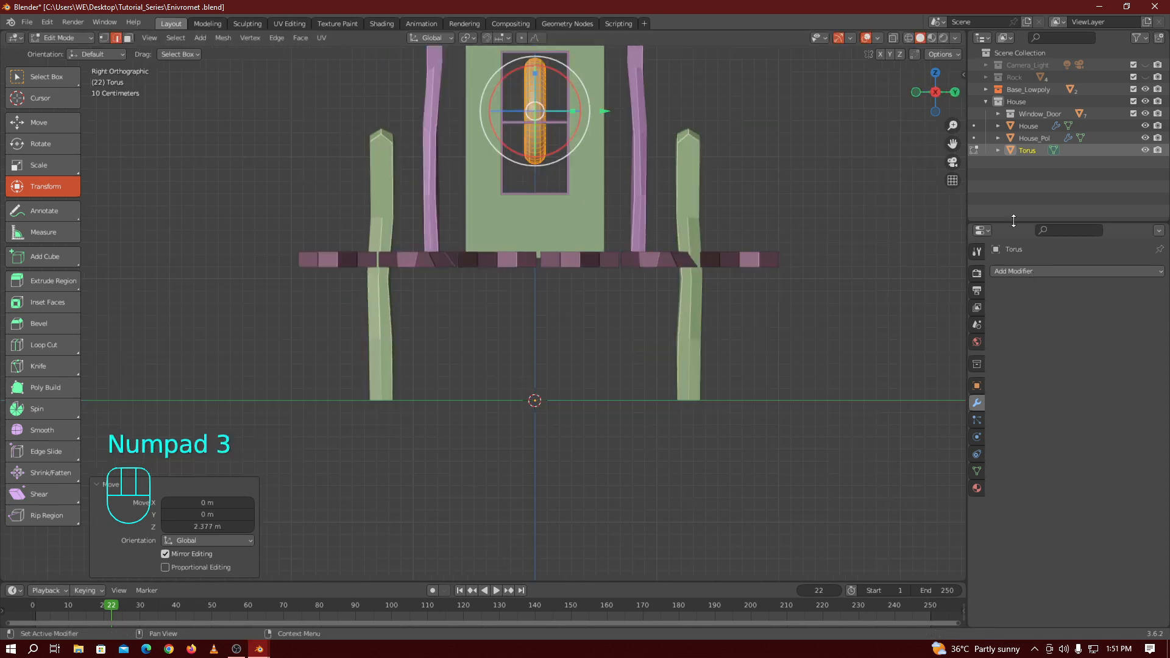
{"action": "left_click_drag", "start_coordinate": [952, 144], "coordinate": [960, 304]}
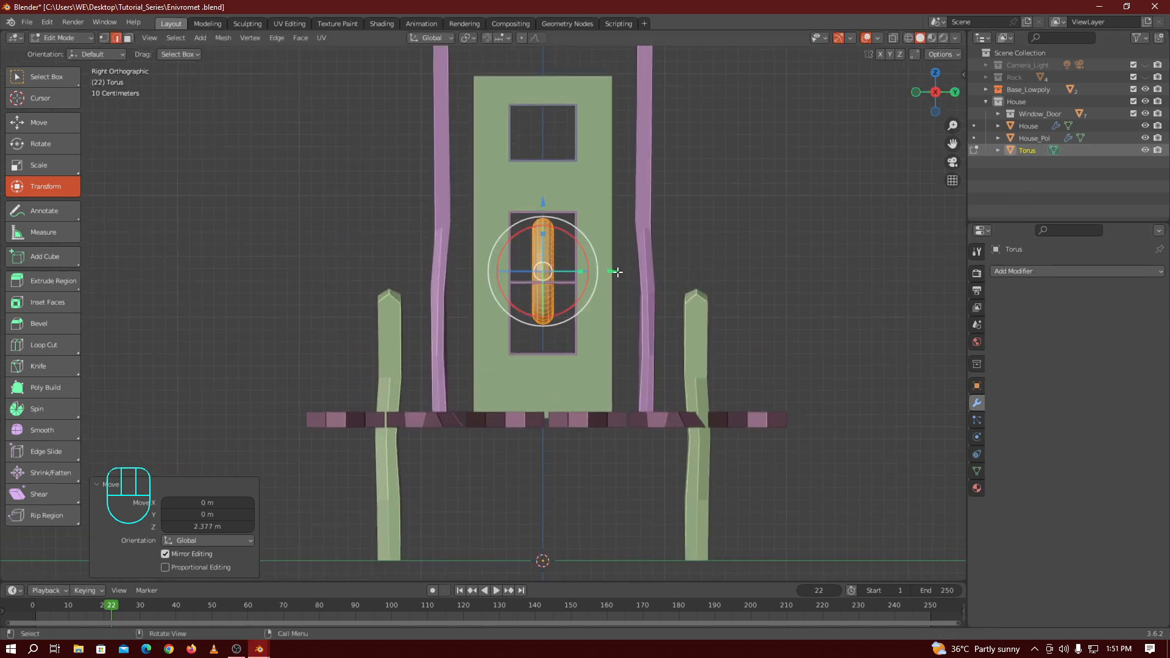
{"action": "left_click_drag", "start_coordinate": [614, 271], "coordinate": [528, 260]}
Shrink the torus on the door uniformly by about 0.632 and again by about 0.613
{"action": "key", "text": "KP_1"}
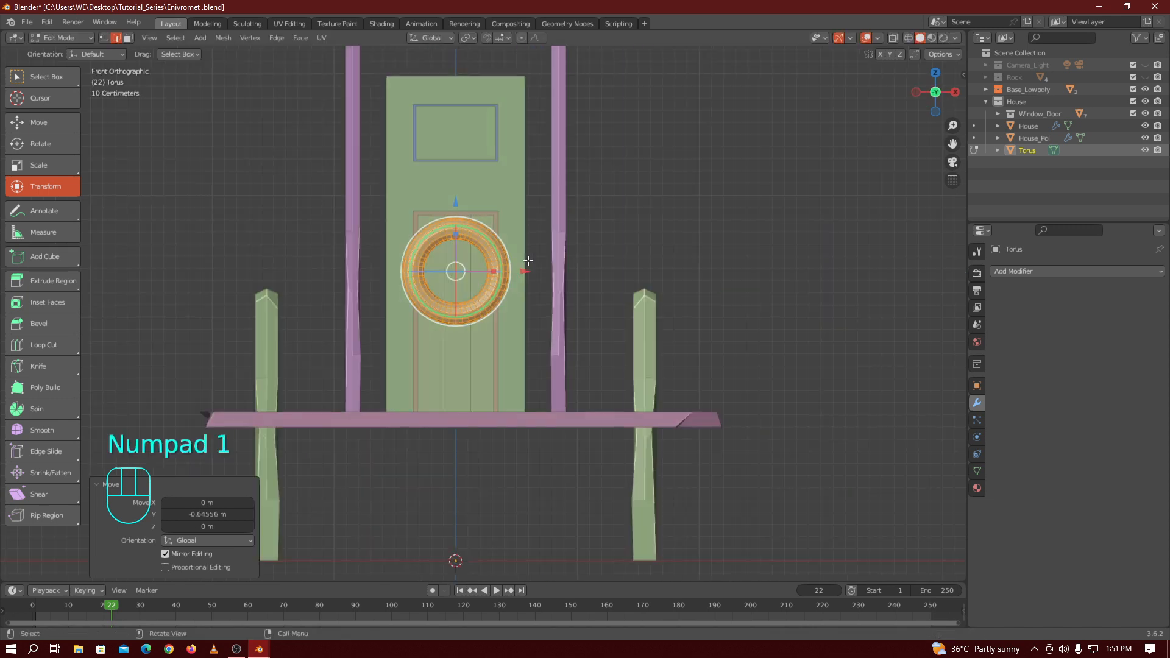
{"action": "key", "text": "s"}
{"action": "left_click", "coordinate": [491, 329]}
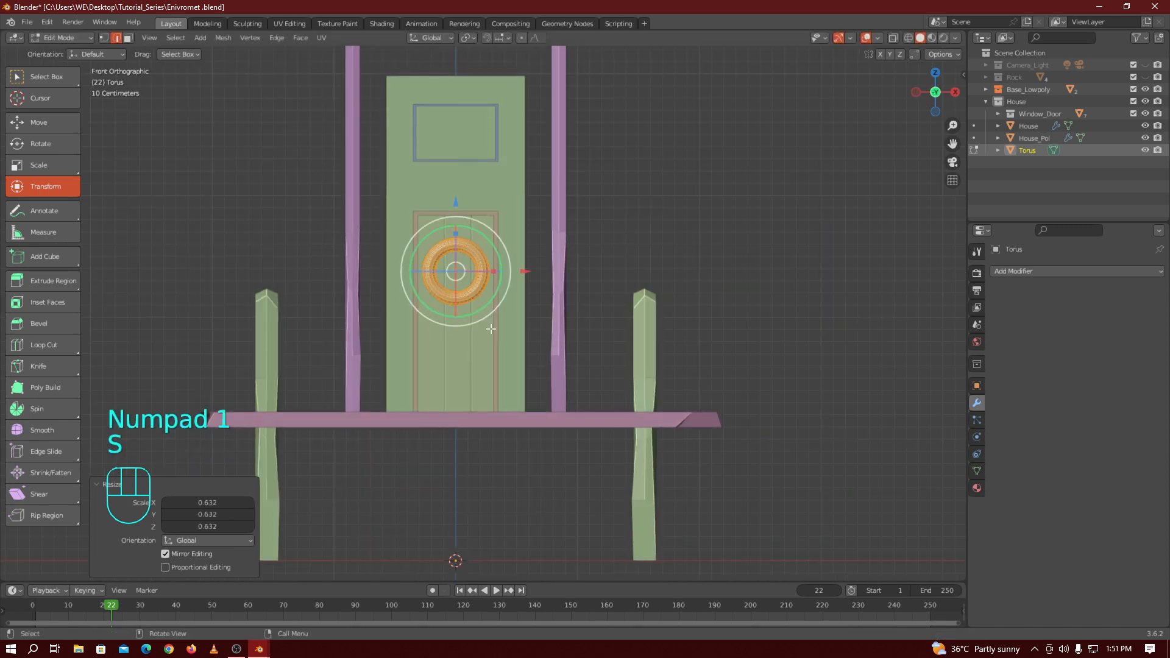
{"action": "left_click_drag", "start_coordinate": [953, 143], "coordinate": [956, 64]}
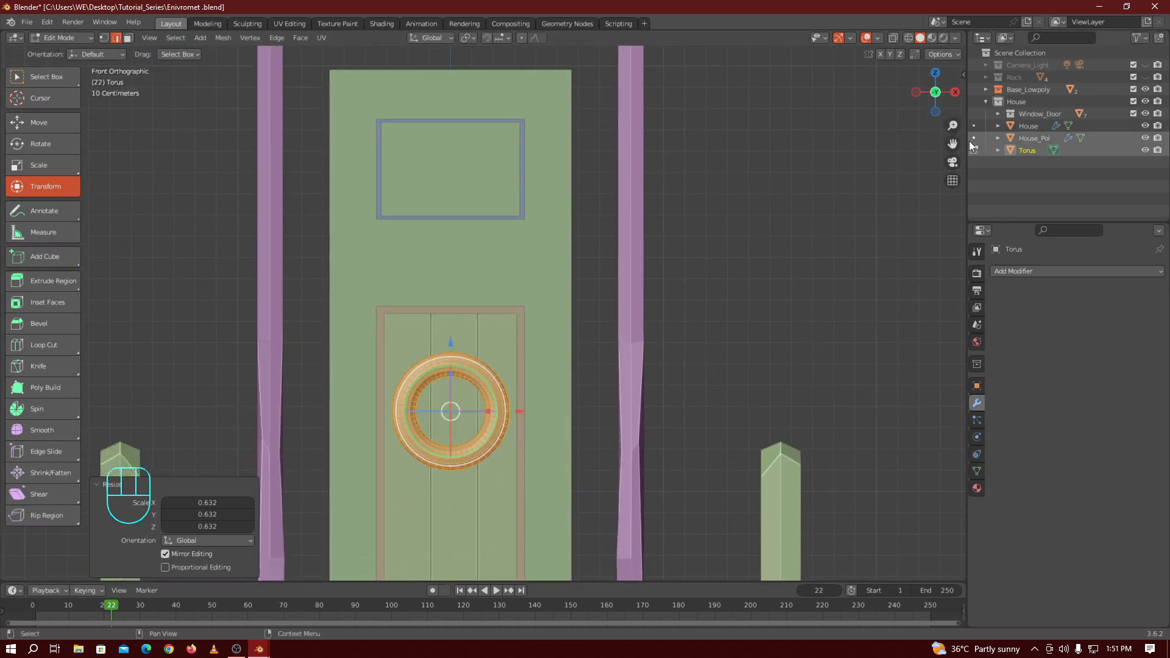
{"action": "left_click_drag", "start_coordinate": [952, 126], "coordinate": [952, 115]}
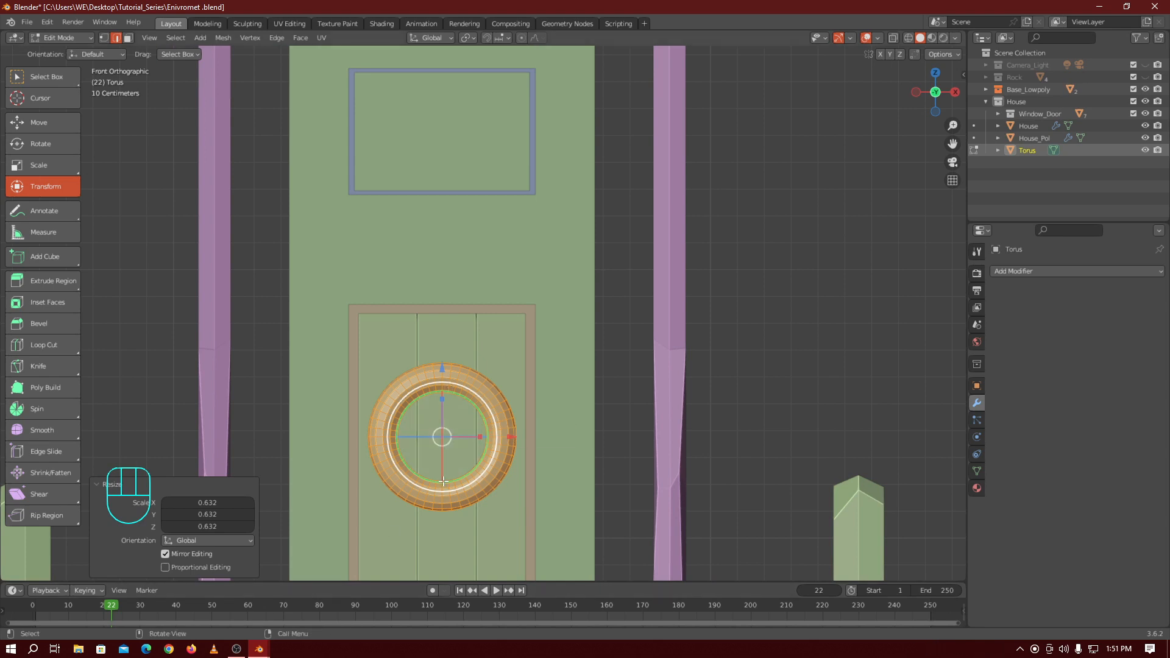
{"action": "key", "text": "s"}
{"action": "left_click", "coordinate": [494, 479]}
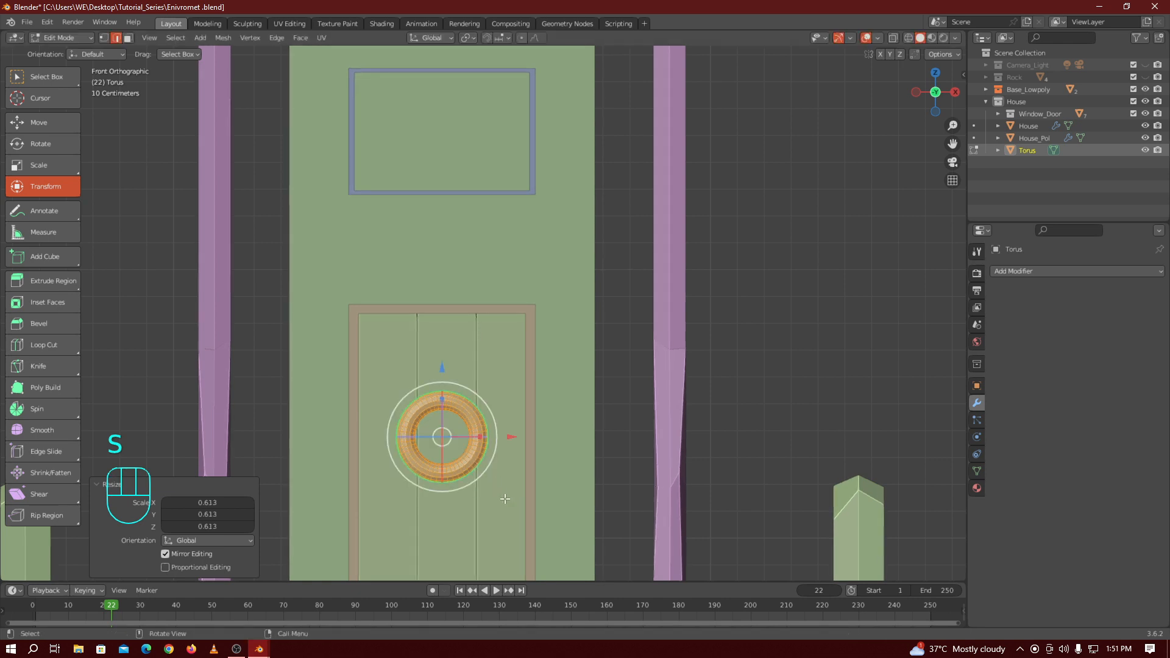
Fatten the torus on the door along its normals by about 0.045 m and return to Object Mode
{"action": "key", "text": "alt+s"}
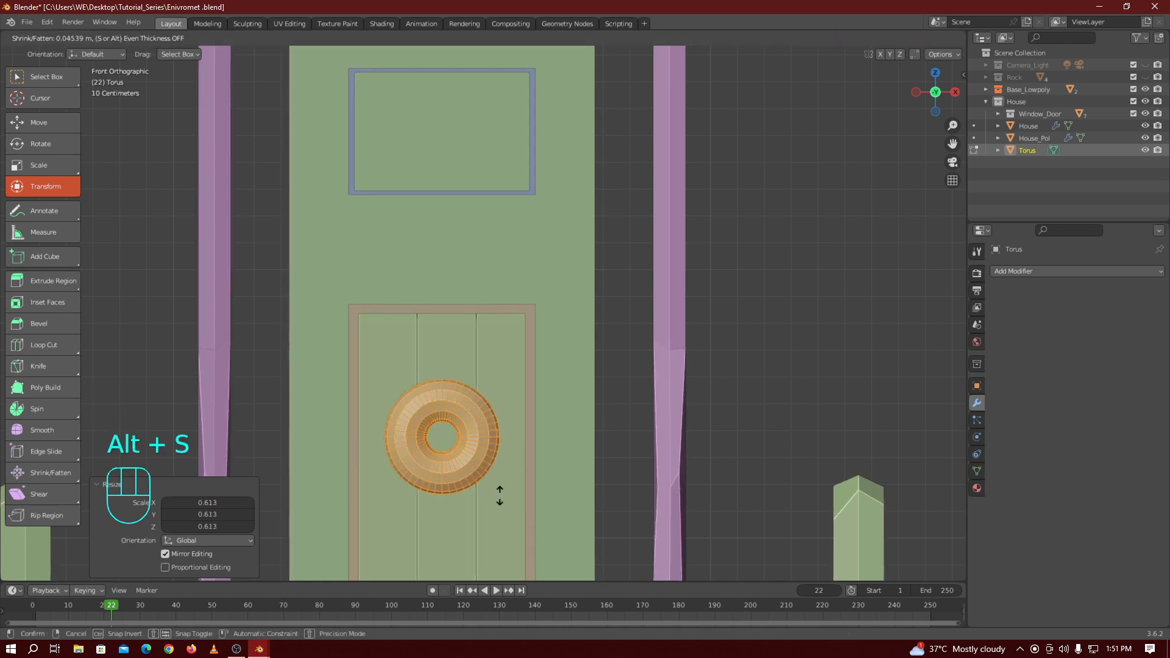
{"action": "left_click", "coordinate": [499, 496]}
{"action": "key", "text": "Tab"}
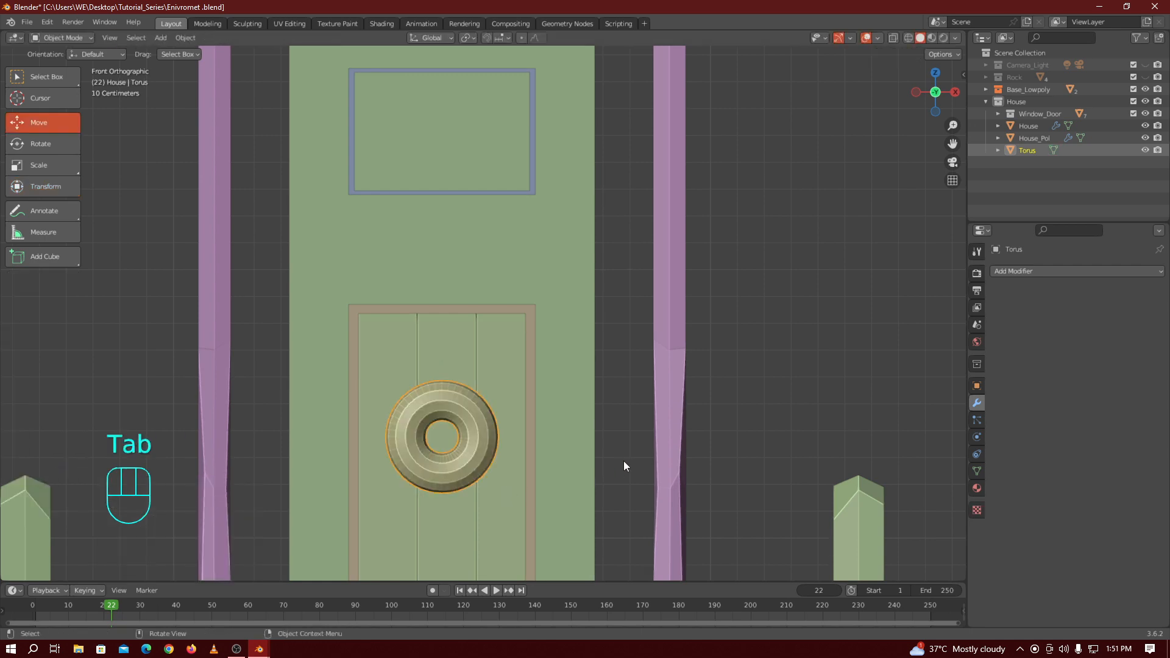
{"action": "left_click", "coordinate": [637, 431]}
{"action": "left_click_drag", "start_coordinate": [954, 99], "coordinate": [700, 146]}
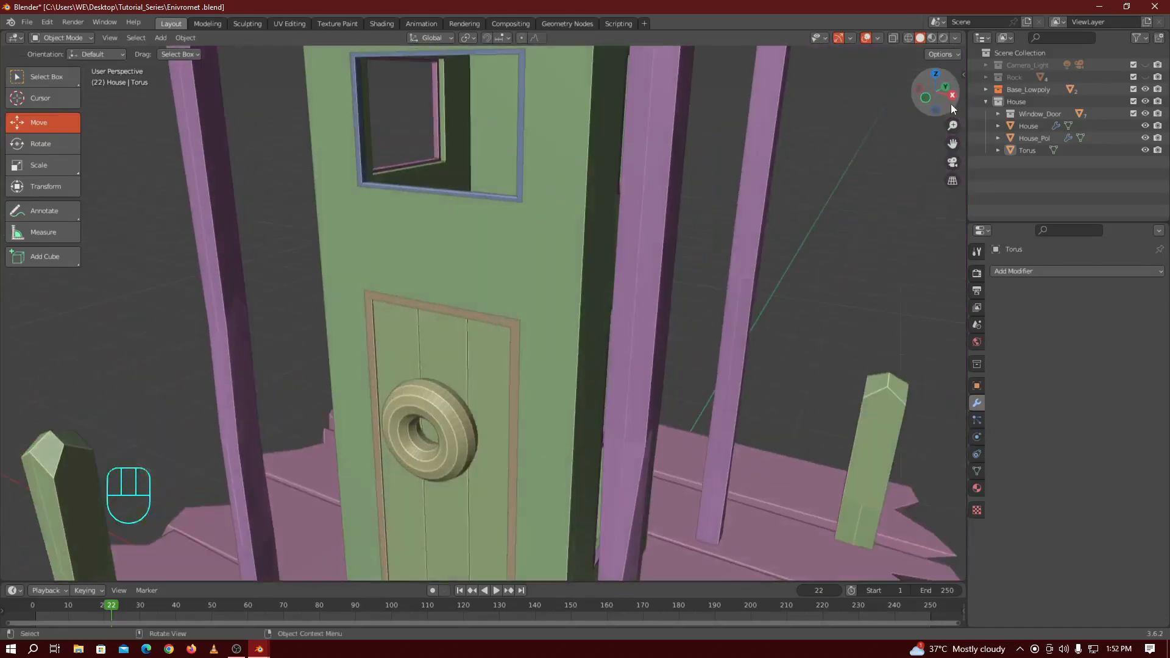
Add a Subdivision Surface modifier with Catmull-Clark at viewport level 1 to the torus and collapse its settings
{"action": "left_click", "coordinate": [433, 419]}
{"action": "left_click", "coordinate": [1012, 272]}
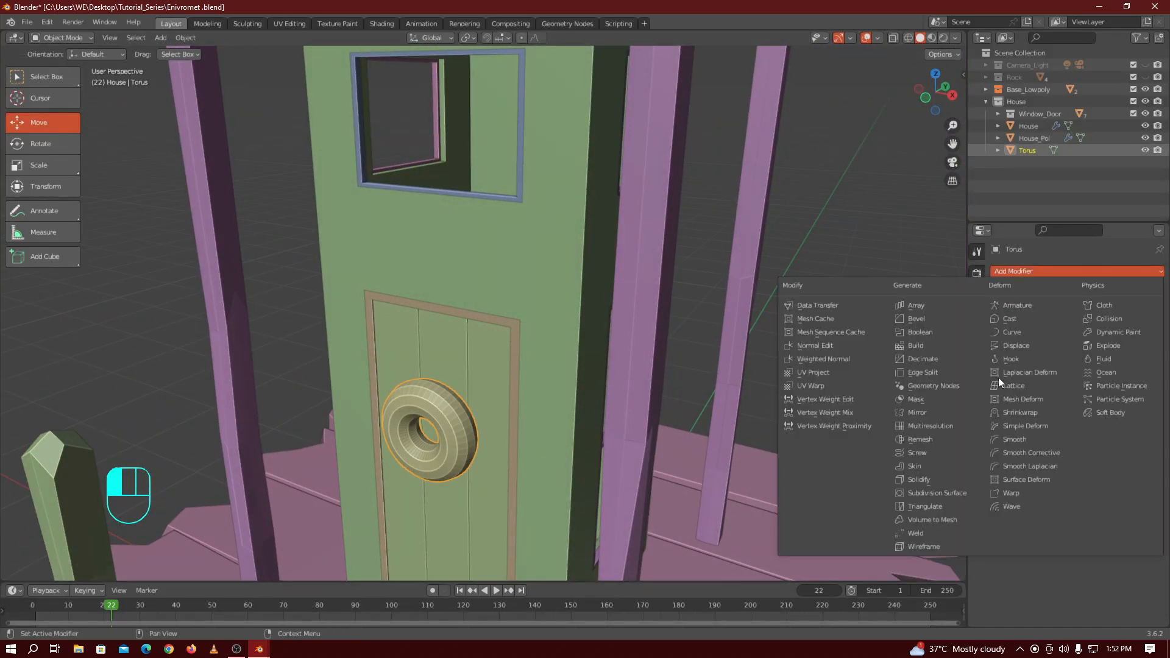
{"action": "left_click", "coordinate": [946, 491]}
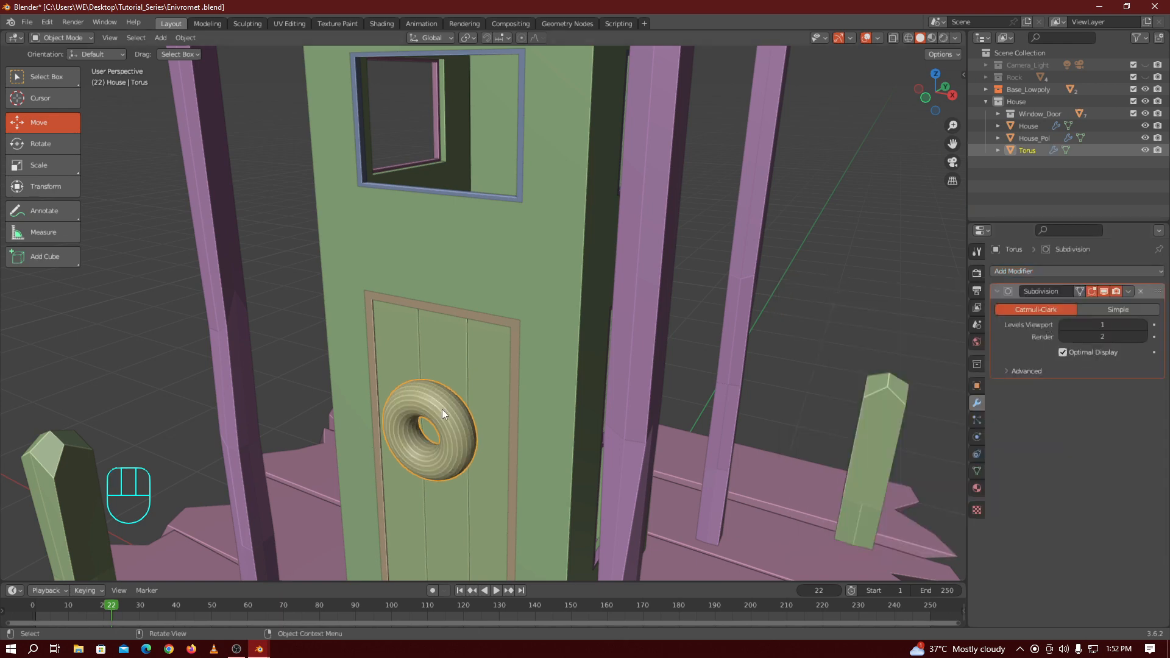
{"action": "key", "text": "Tab"}
{"action": "key", "text": "Tab"}
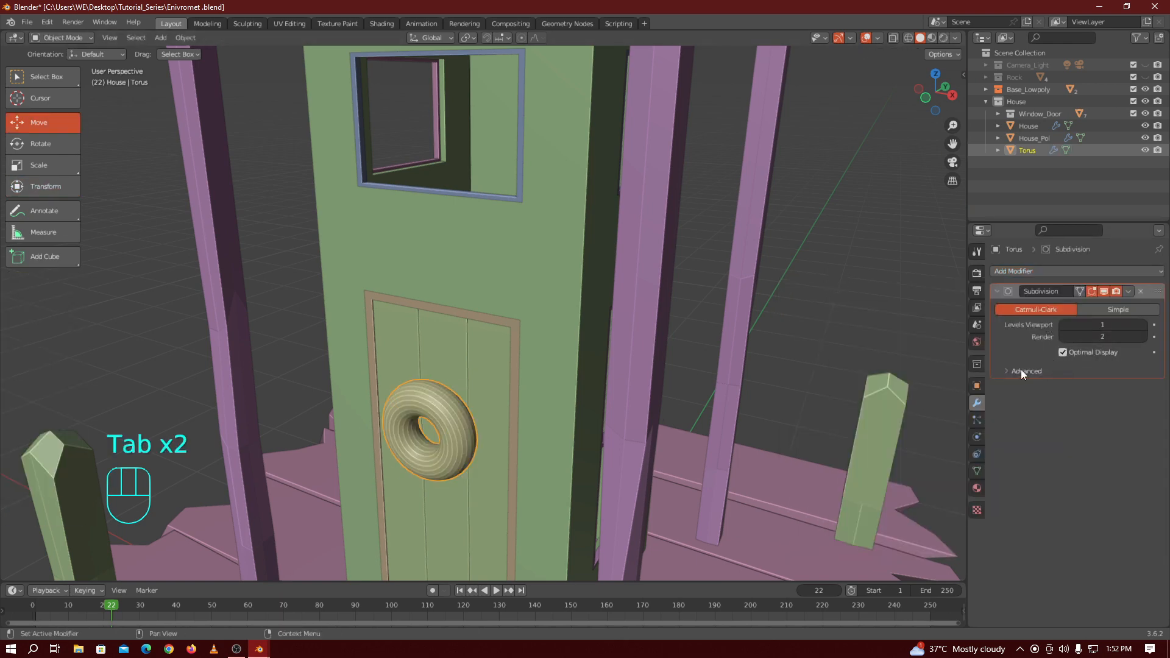
{"action": "left_click", "coordinate": [1015, 369]}
{"action": "left_click", "coordinate": [1005, 368]}
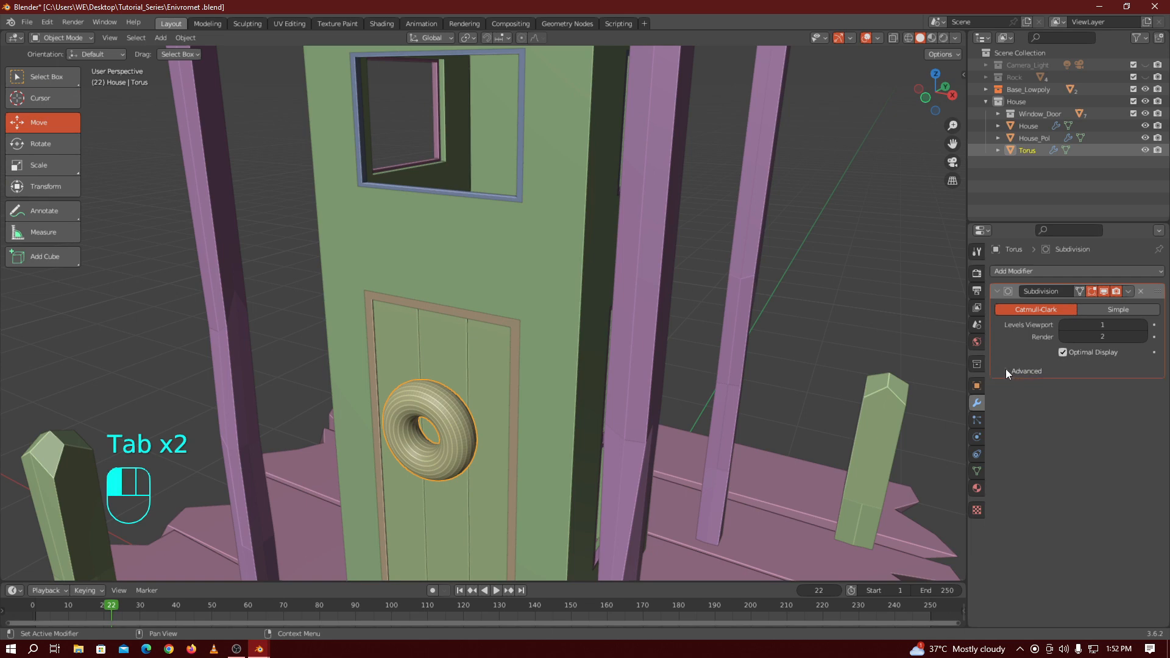
{"action": "left_click", "coordinate": [996, 291]}
{"action": "left_click_drag", "start_coordinate": [547, 343], "coordinate": [491, 375]}
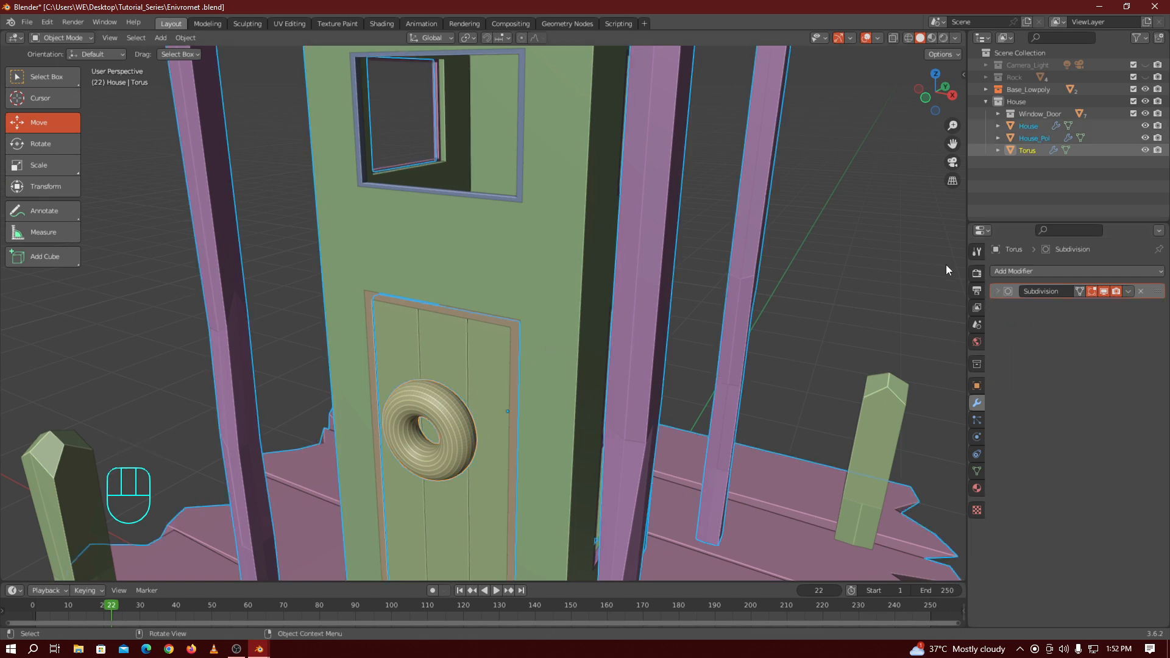
{"action": "left_click", "coordinate": [864, 284]}
Rename the torus object to Life_Saving_Tube
{"action": "left_click", "coordinate": [456, 426]}
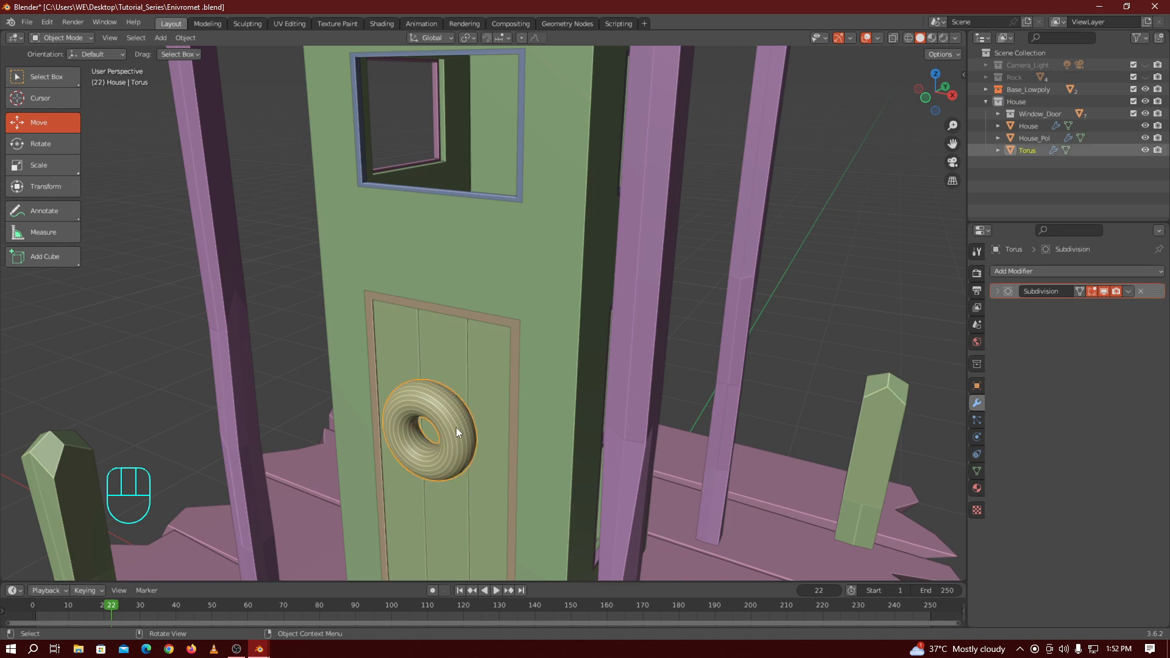
{"action": "double_click", "coordinate": [1025, 151]}
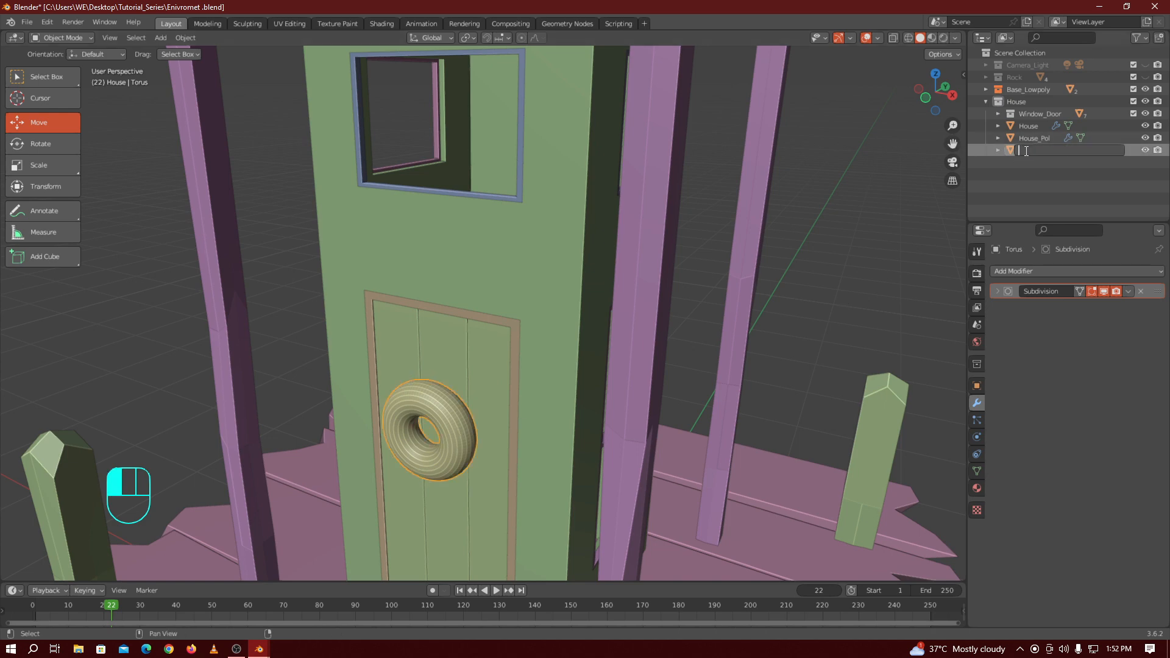
{"action": "type", "text": "Tube"}
{"action": "key", "text": "Return"}
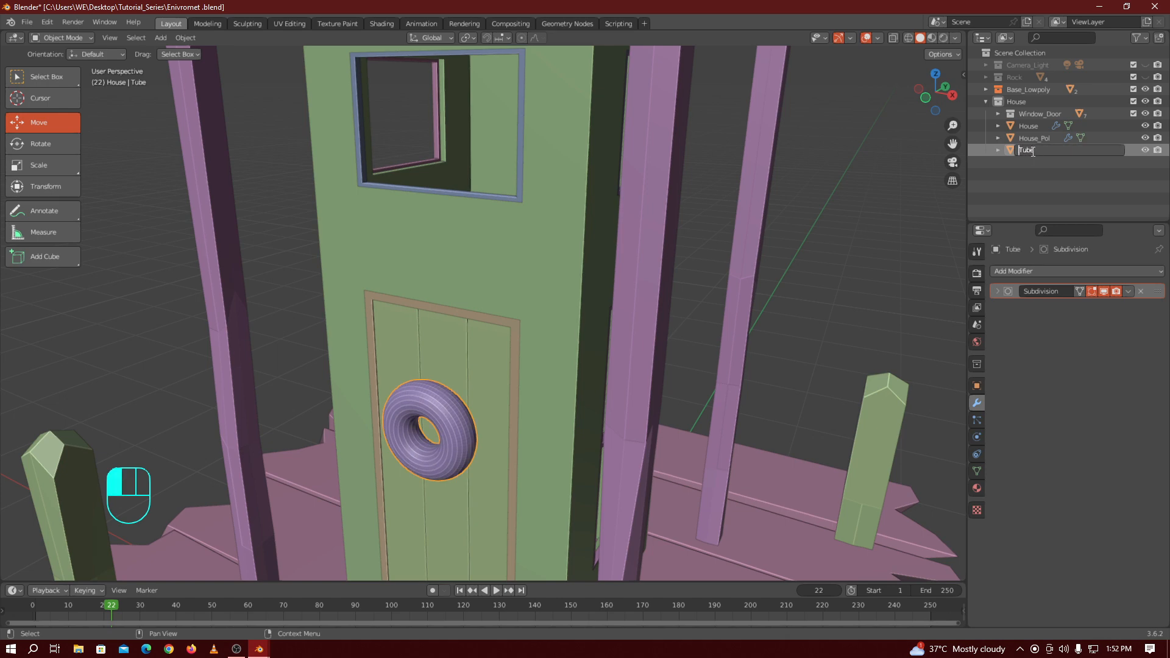
{"action": "type", "text": "Life_"}
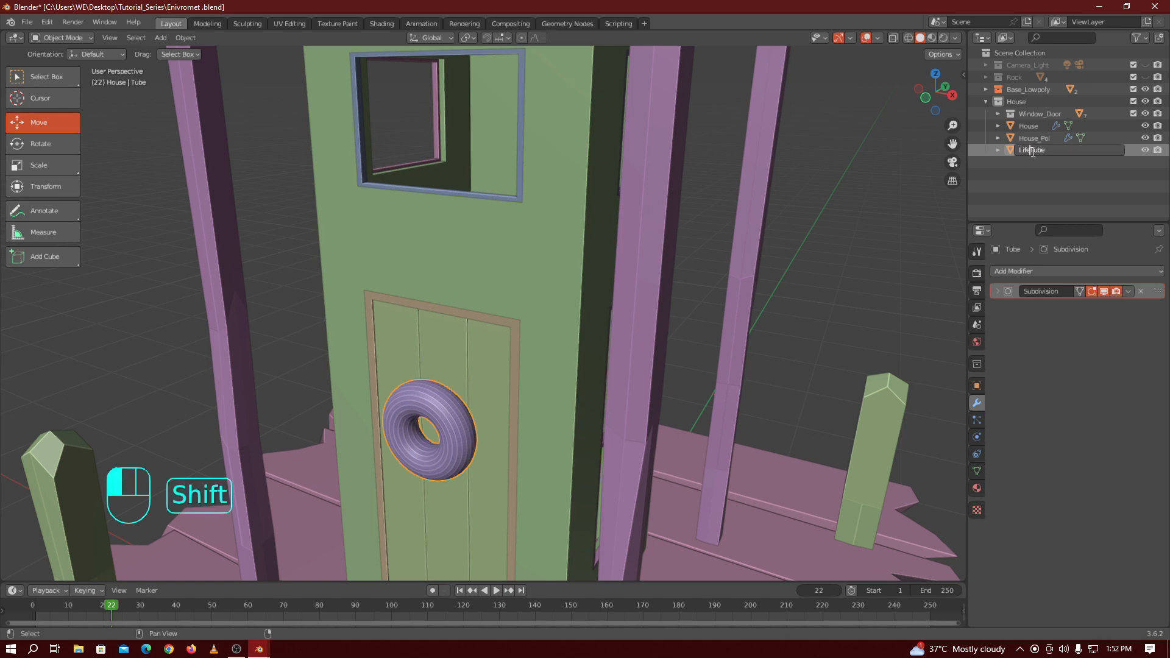
{"action": "type", "text": "Saving_"}
{"action": "key", "text": "Return"}
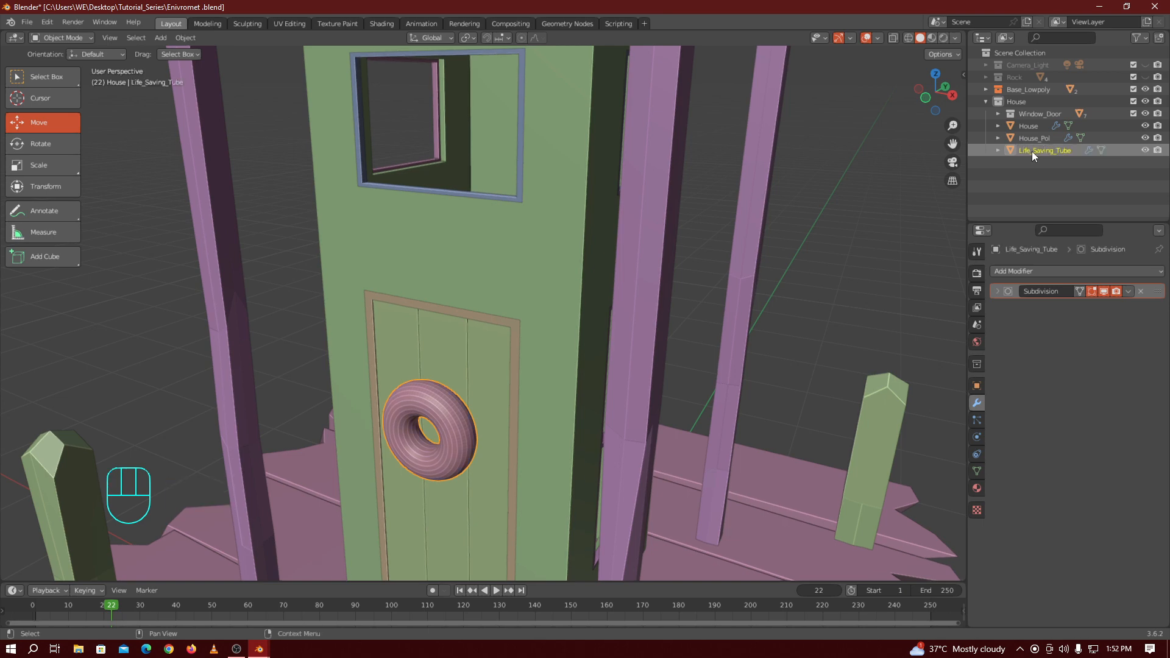
Apply smooth shading to the life ring on the door
{"action": "right_click", "coordinate": [451, 401]}
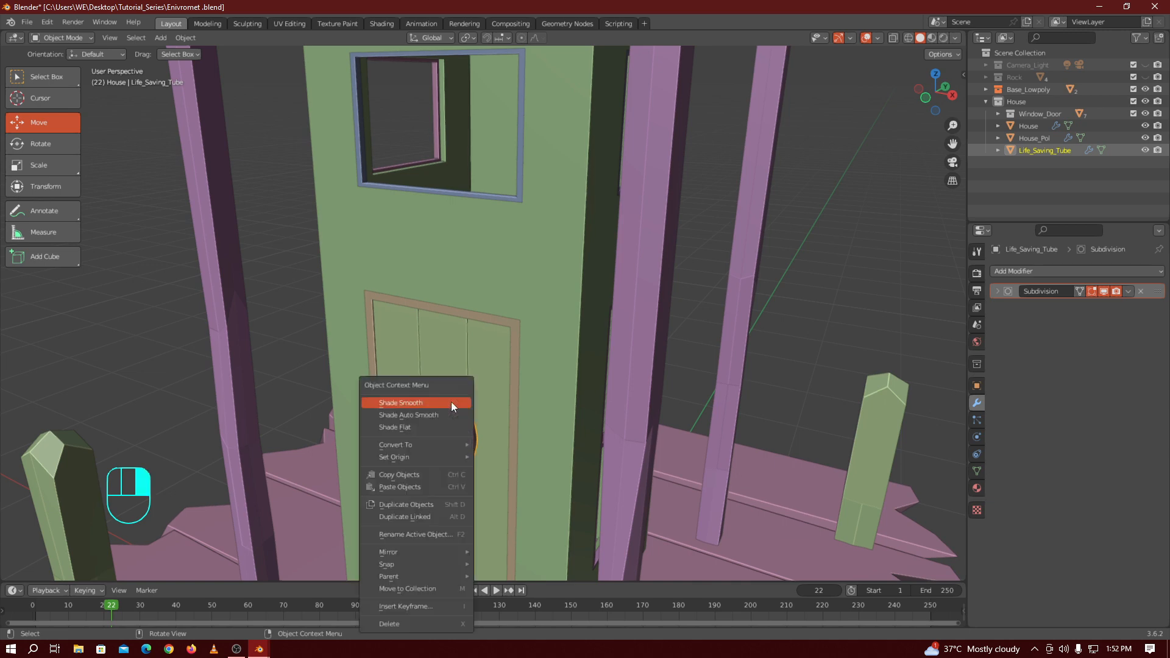
{"action": "left_click", "coordinate": [451, 402]}
{"action": "left_click", "coordinate": [451, 401]}
{"action": "right_click", "coordinate": [450, 401]}
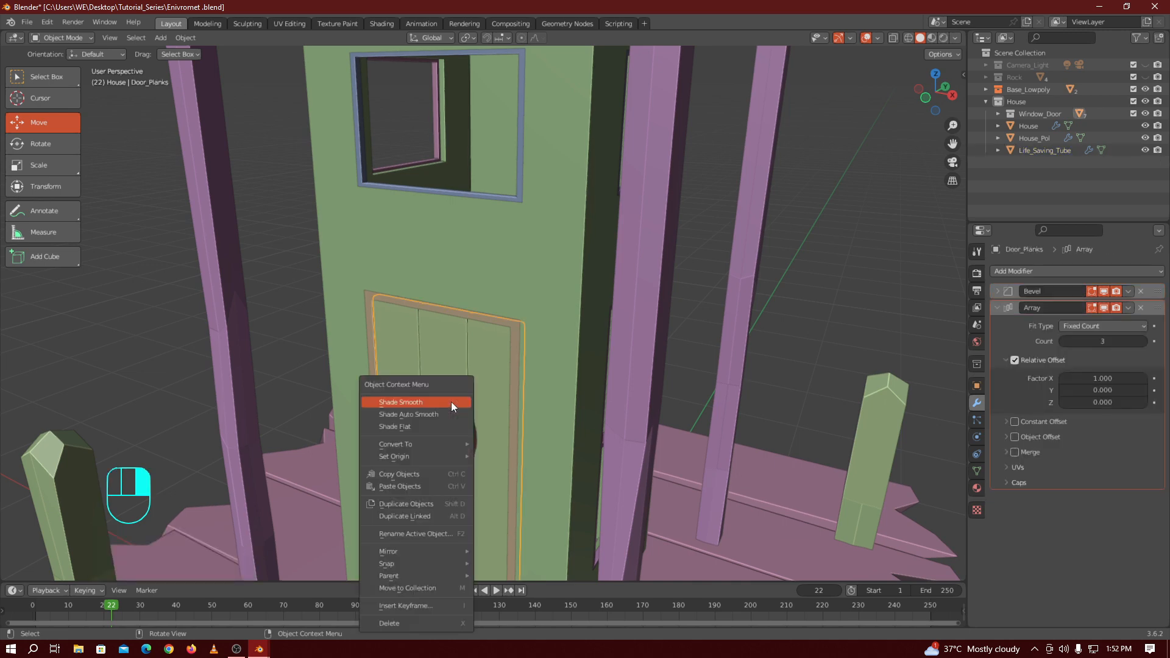
{"action": "left_click", "coordinate": [866, 259]}
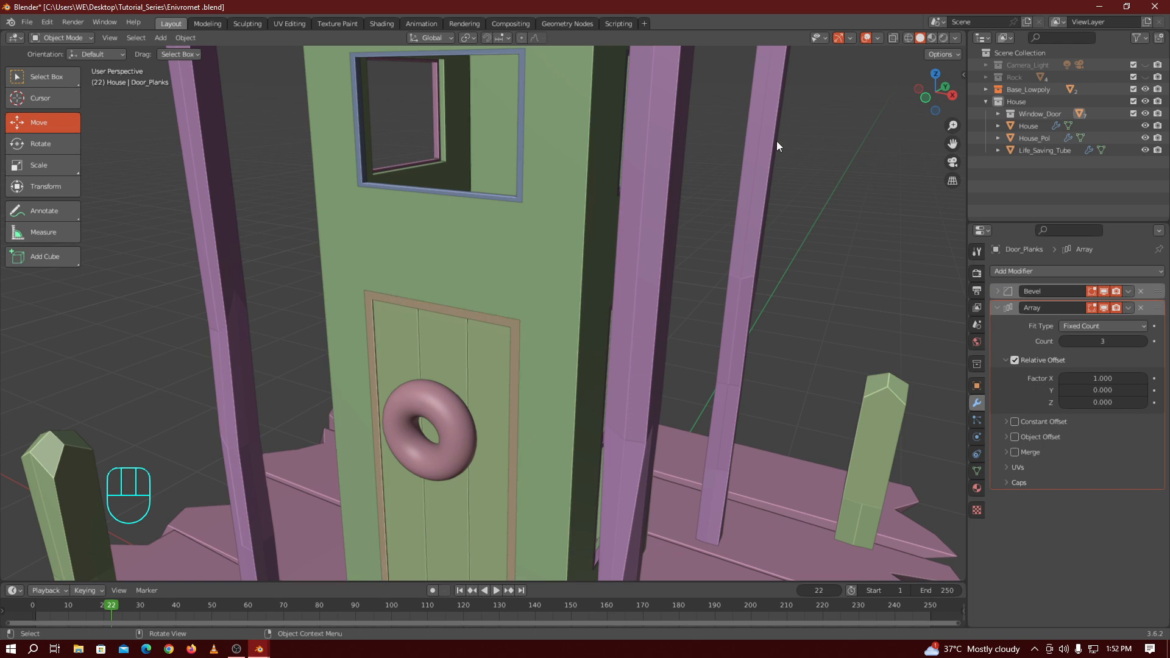
Try enlarging the life ring's mesh by 1.309 and shrinking it again, undo both scalings, and return to Object Mode
{"action": "left_click_drag", "start_coordinate": [923, 88], "coordinate": [944, 101]}
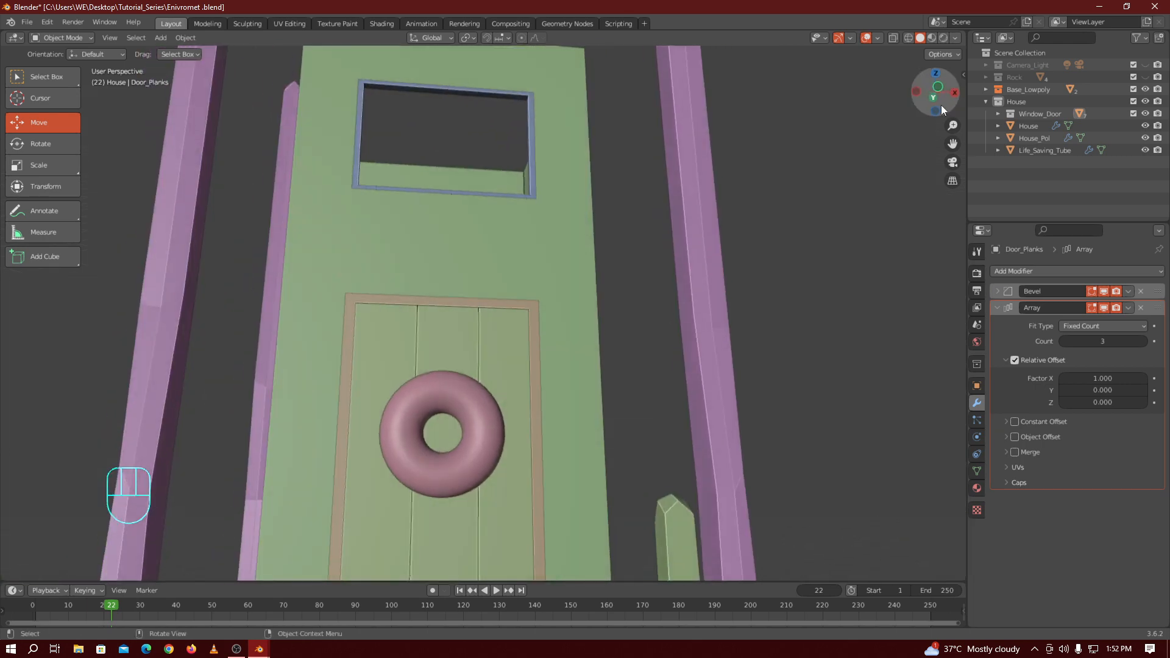
{"action": "left_click_drag", "start_coordinate": [954, 146], "coordinate": [953, 76]}
{"action": "left_click_drag", "start_coordinate": [953, 125], "coordinate": [932, 145]}
{"action": "left_click", "coordinate": [470, 356]}
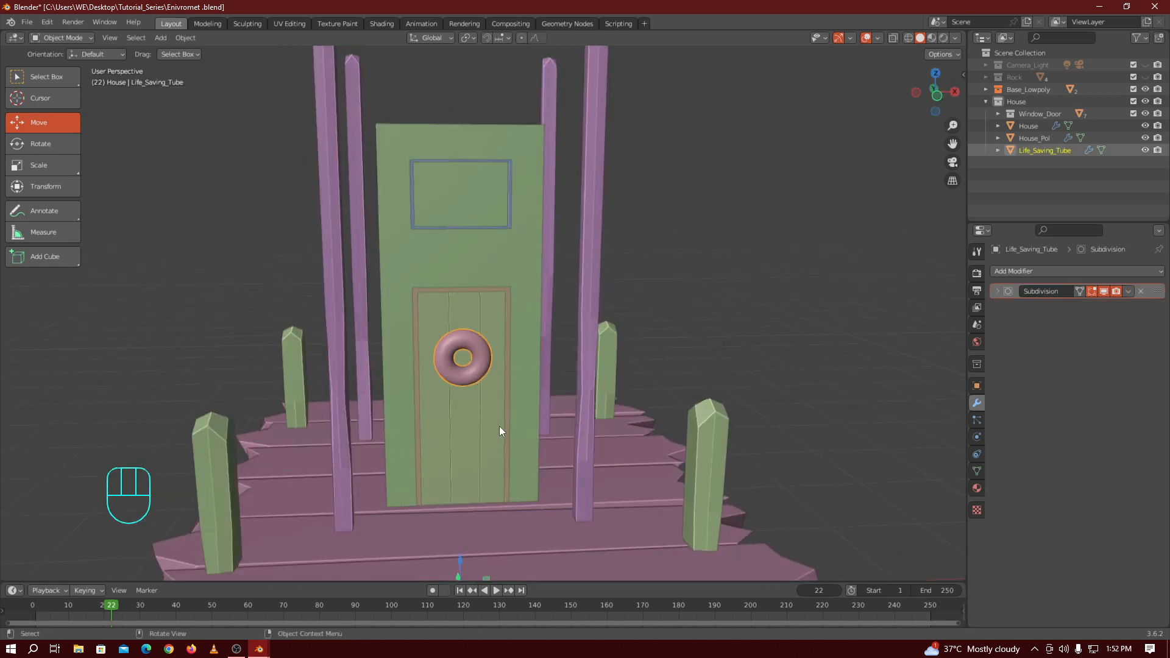
{"action": "key", "text": "s"}
{"action": "right_click", "coordinate": [479, 385]}
{"action": "key", "text": "Tab"}
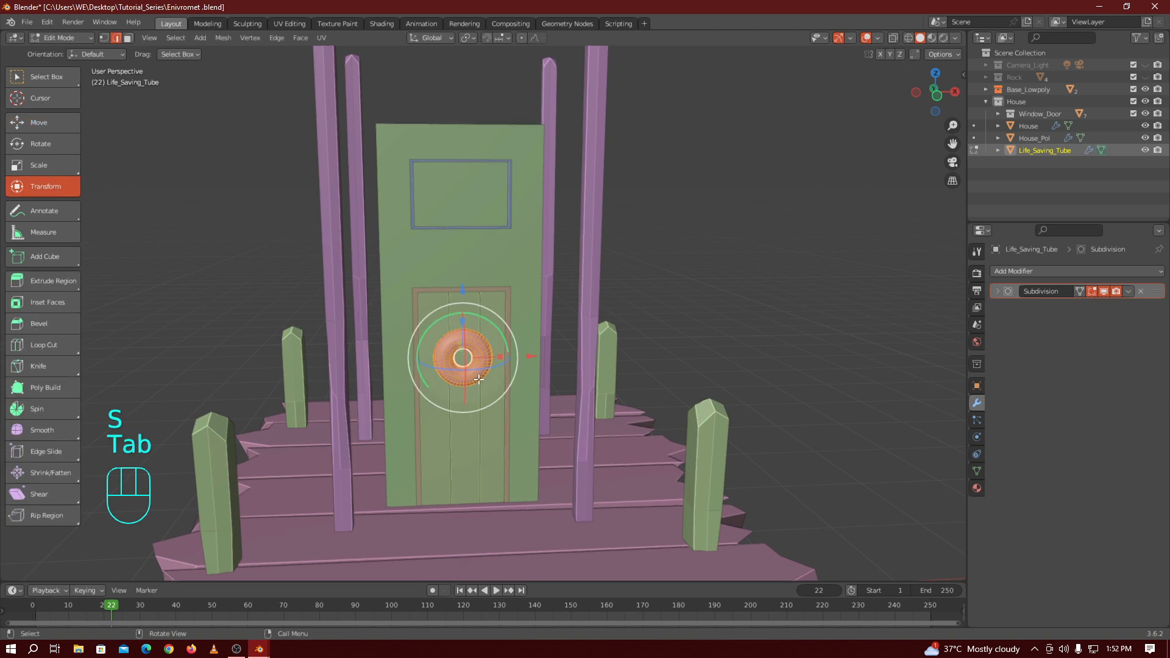
{"action": "key", "text": "s"}
{"action": "left_click", "coordinate": [479, 385]}
{"action": "key", "text": "s"}
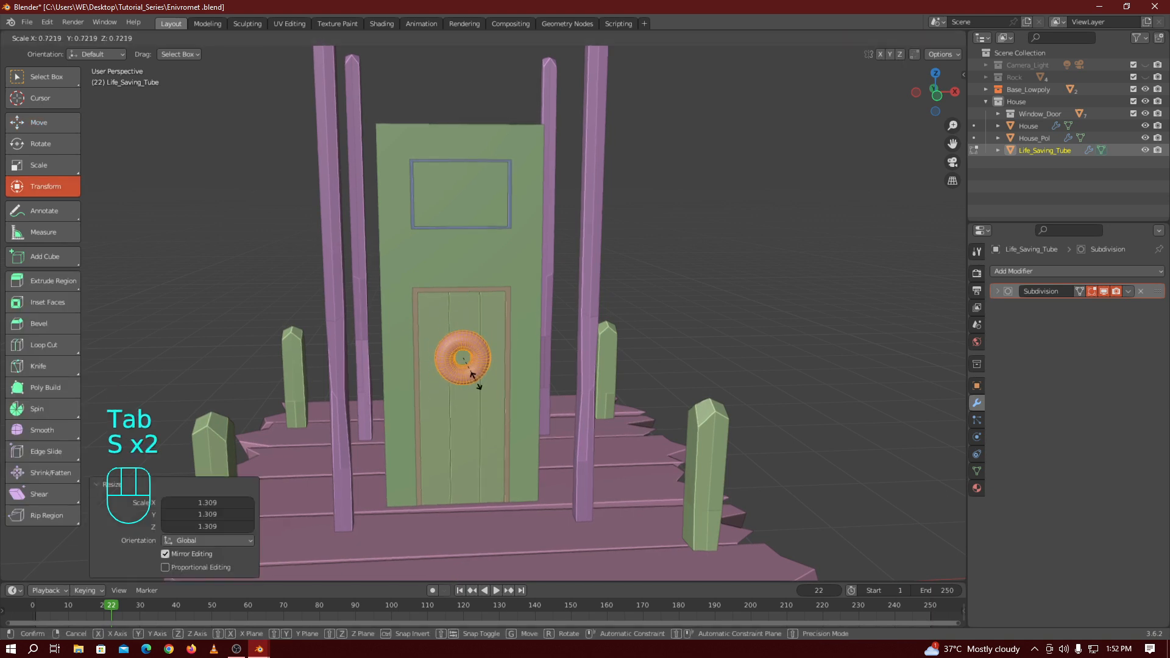
{"action": "left_click", "coordinate": [475, 373]}
{"action": "key", "text": "ctrl+z"}
{"action": "key", "text": "ctrl+z"}
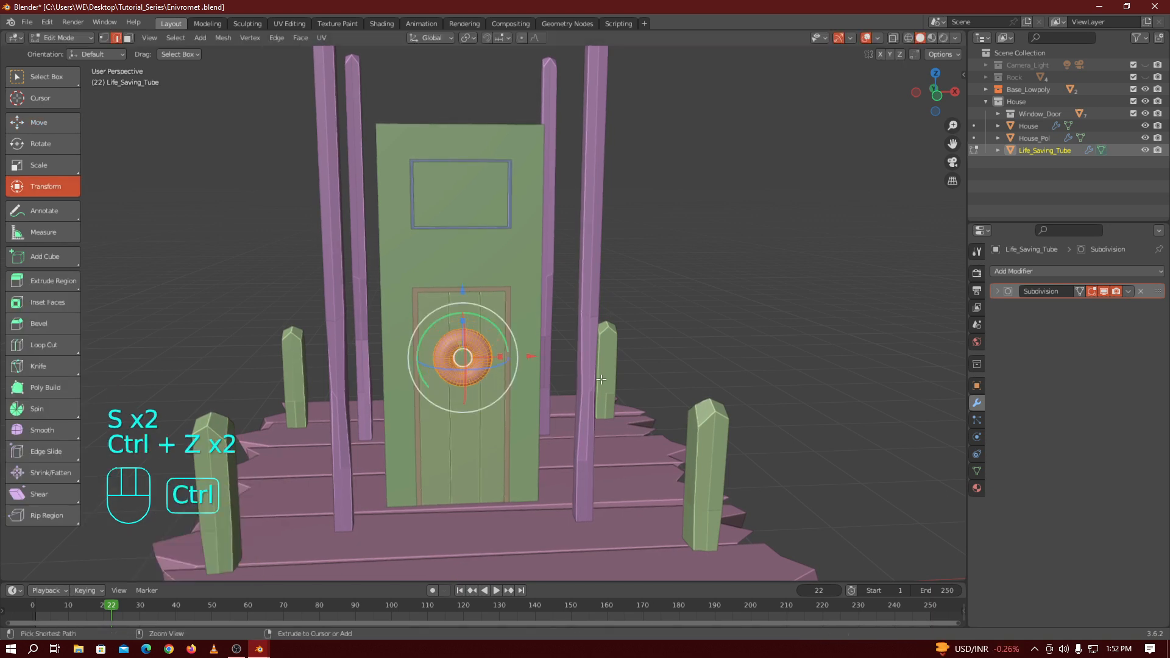
{"action": "key", "text": "Tab"}
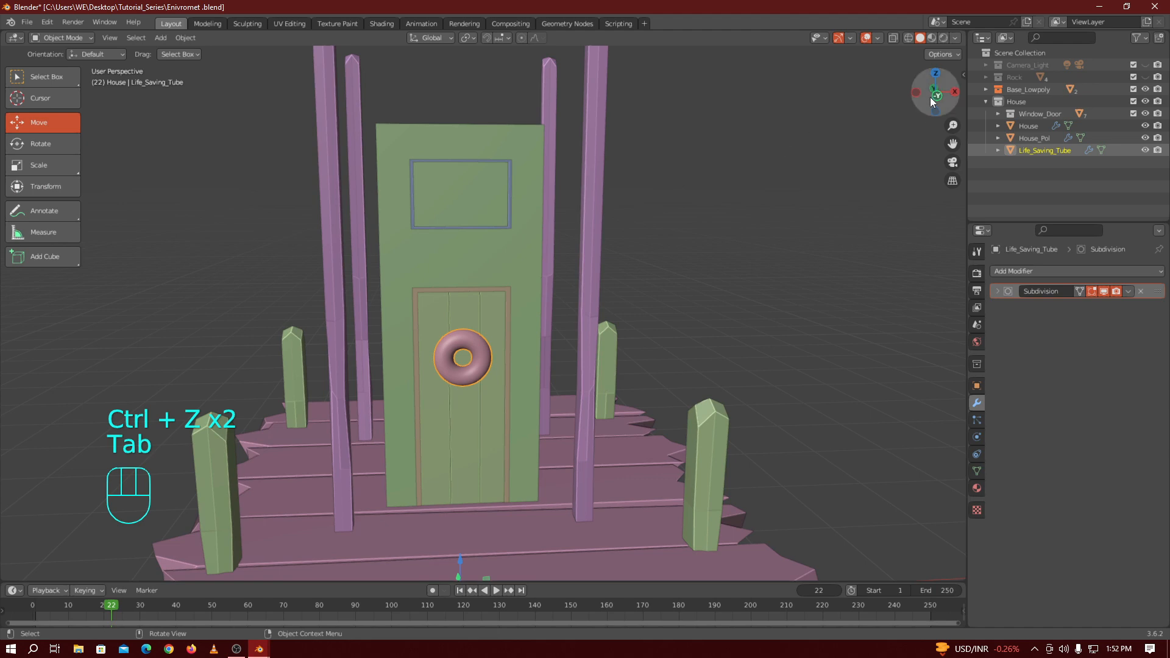
{"action": "left_click_drag", "start_coordinate": [934, 94], "coordinate": [868, 92]}
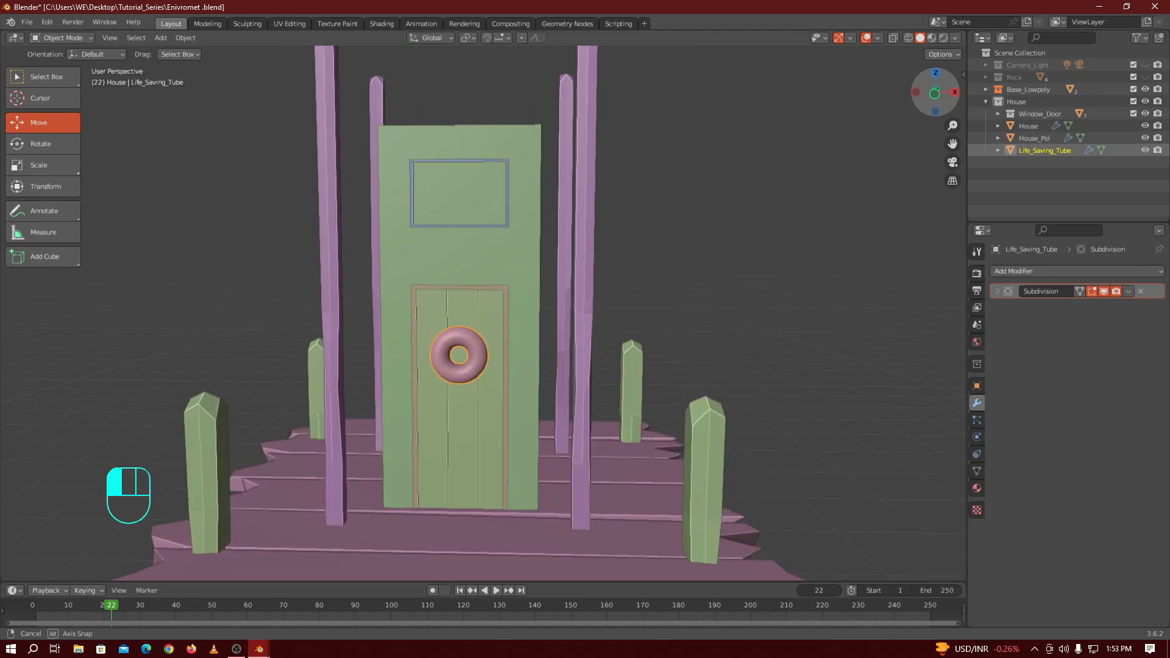